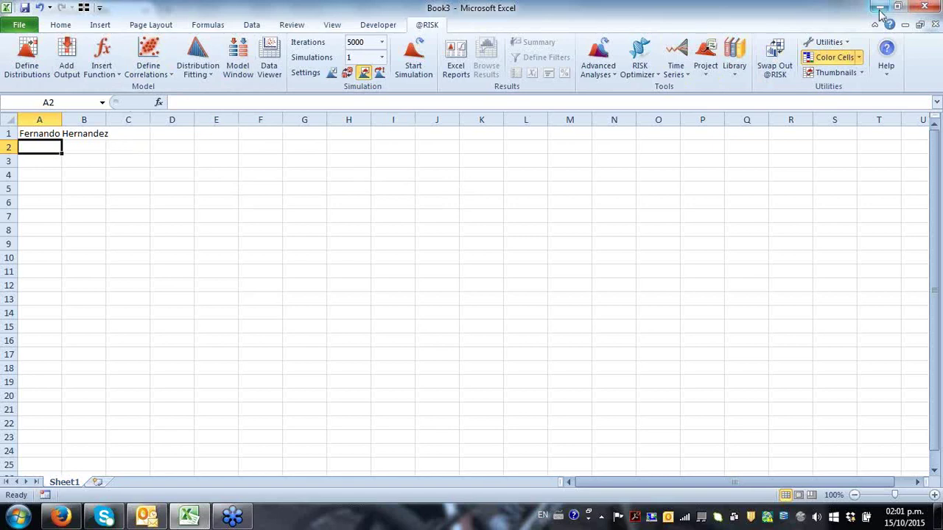
left_click(927, 7)
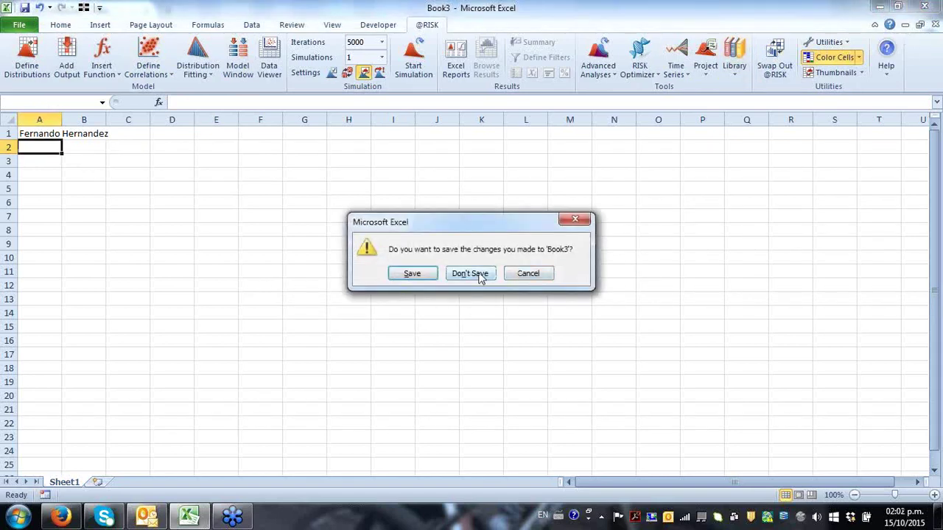
left_click(475, 273)
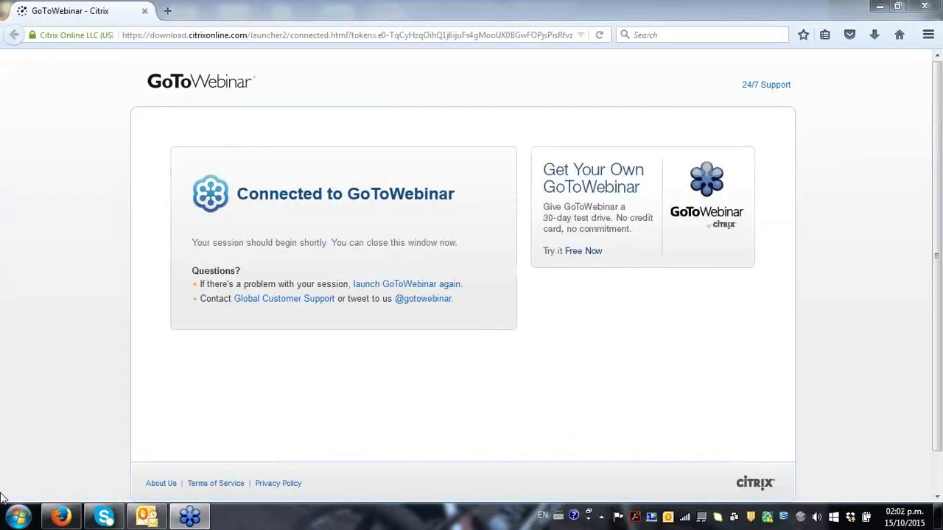
key("super")
left_click(89, 200)
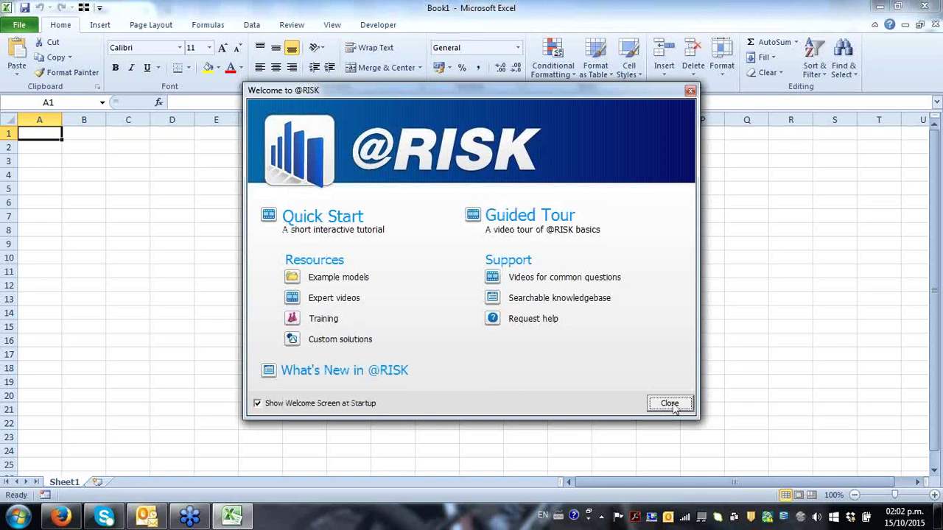
left_click(670, 403)
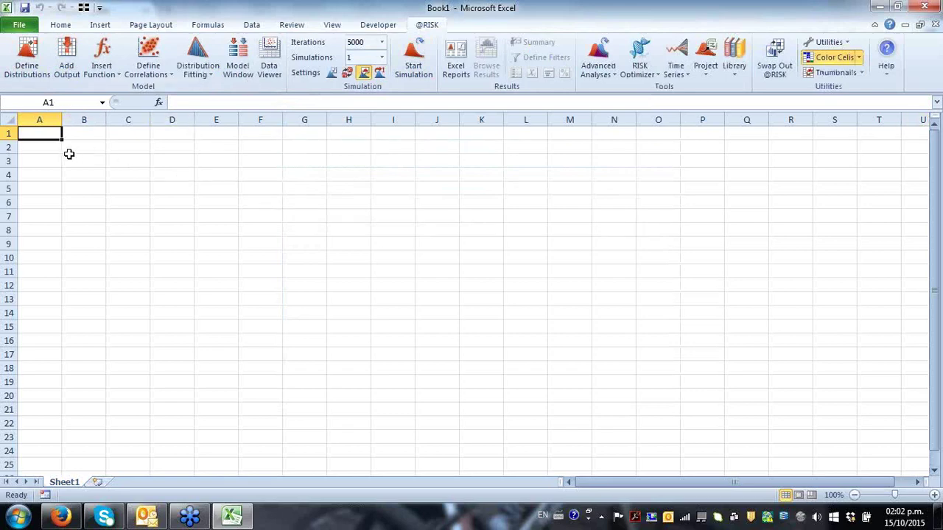
- Enter the label "Declination rate" in cell A2 and widen column A to fit it
key("Return")
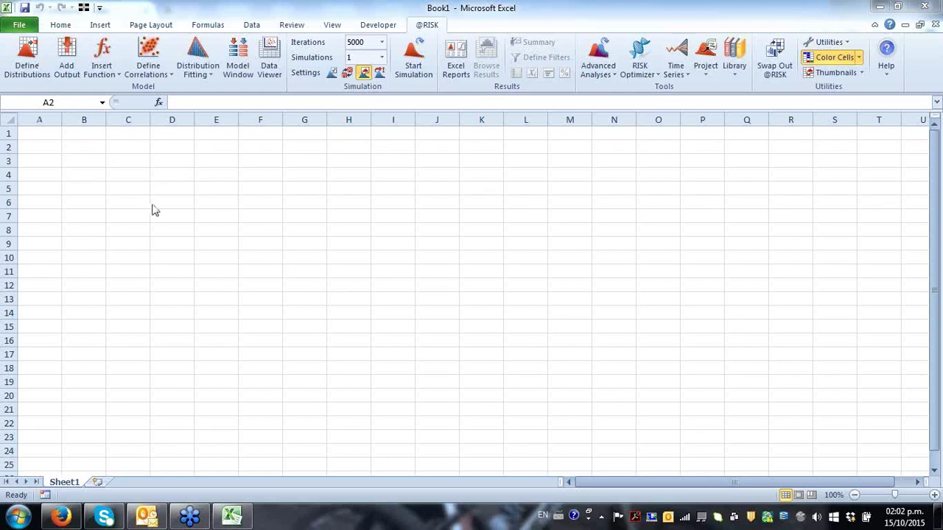
left_click(52, 150)
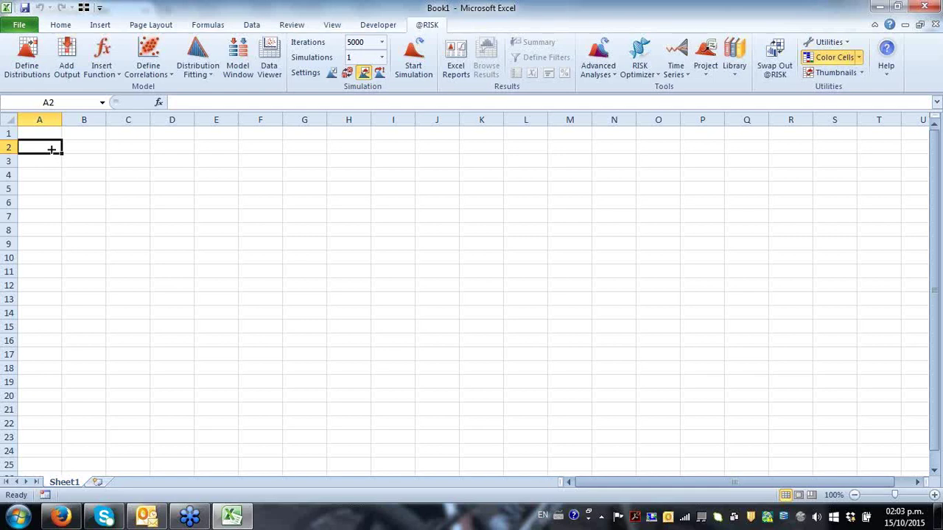
type("DEclic")
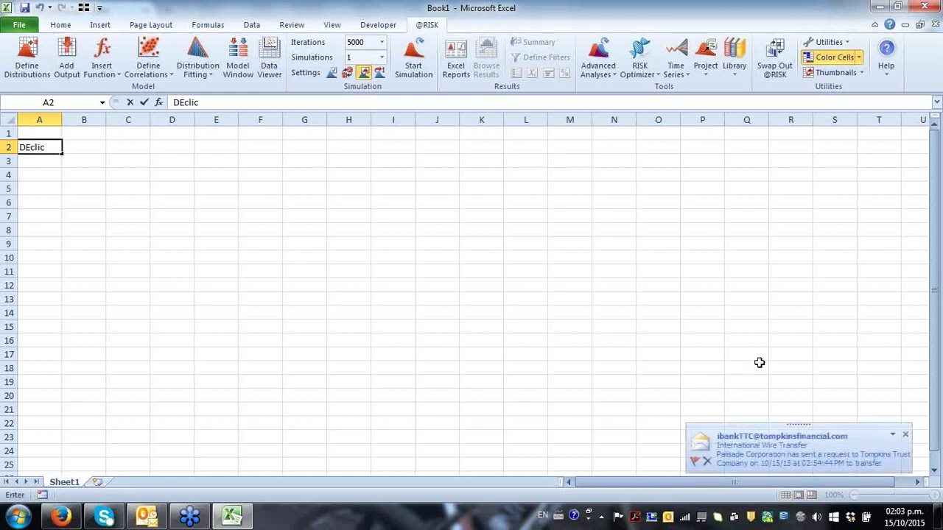
left_click(905, 434)
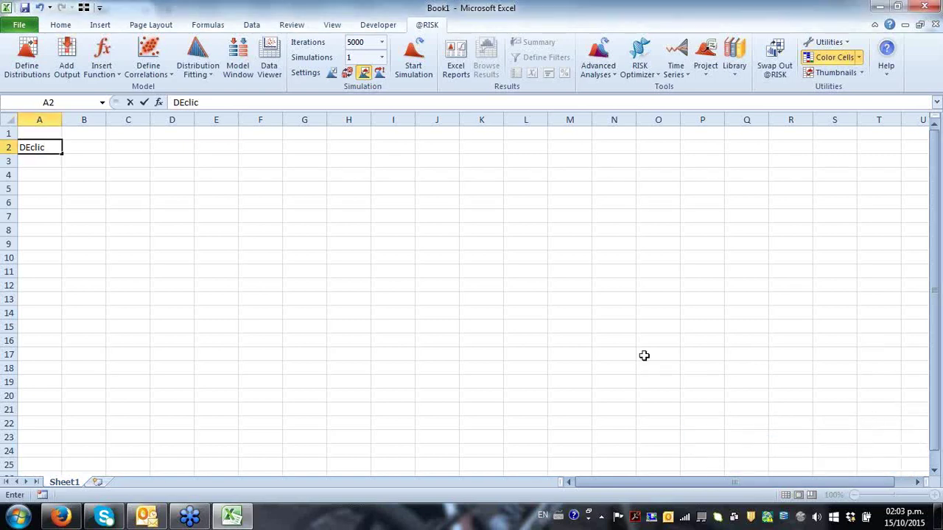
key("Escape")
type("Declinat")
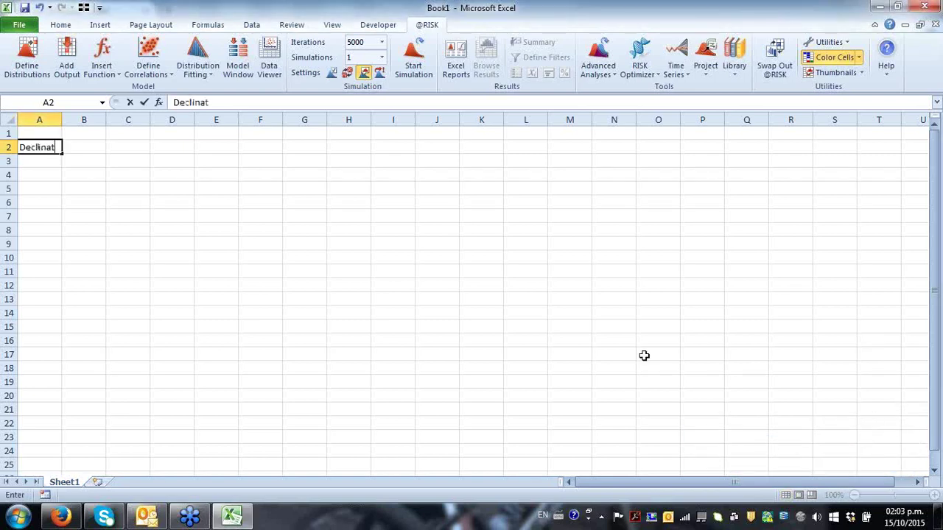
type("ion")
type(" rate")
key("ctrl+Return")
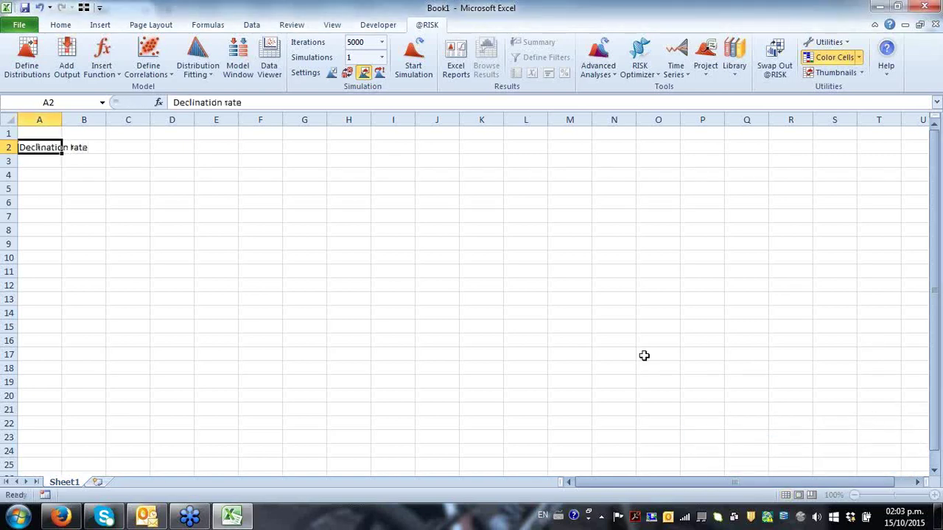
left_click_drag(62, 119, 92, 120)
- Enter the column headers "Miu" in cell B1 and "Sigma" in cell C1
left_click(127, 151)
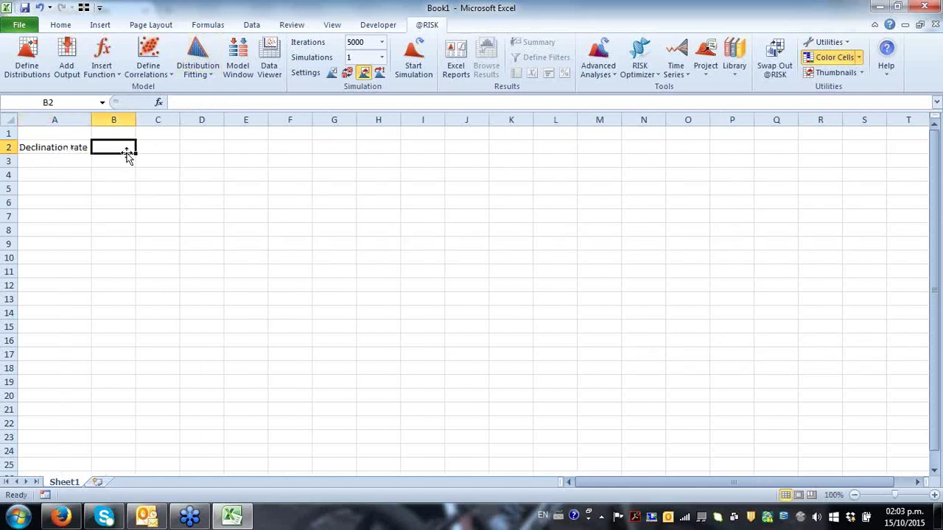
key("Left")
key("Up")
key("Right")
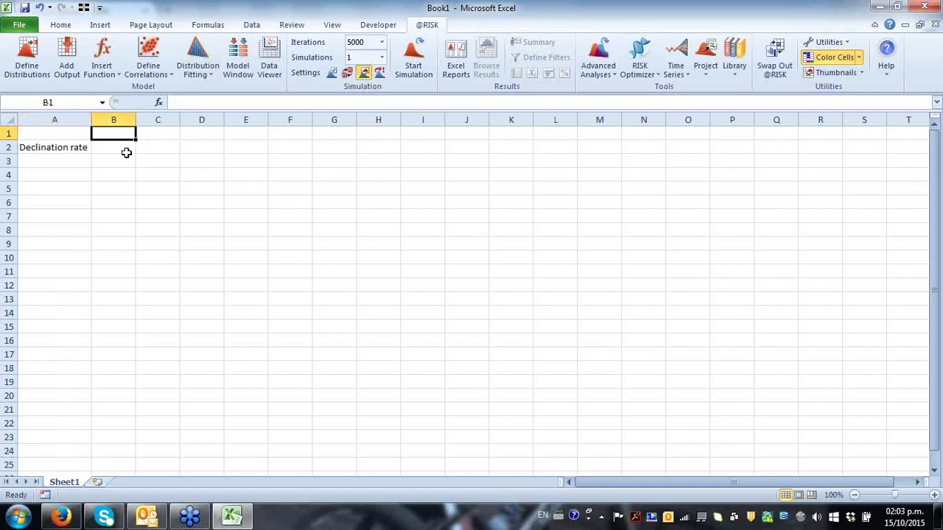
type("Miu")
key("Tab")
type("S")
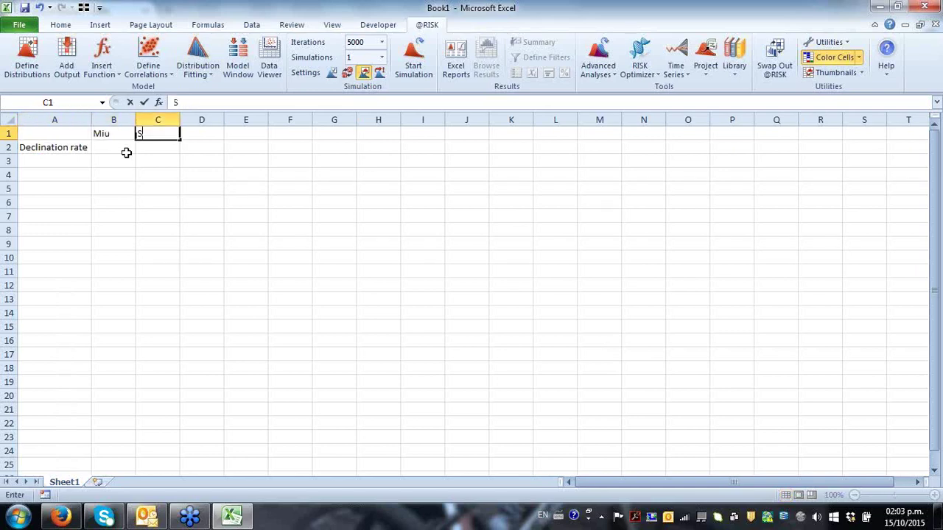
type("igma")
key("Return")
- Enter the declination rate parameters: 5% under Miu in B2 and 3% under Sigma in C2
left_click(127, 153)
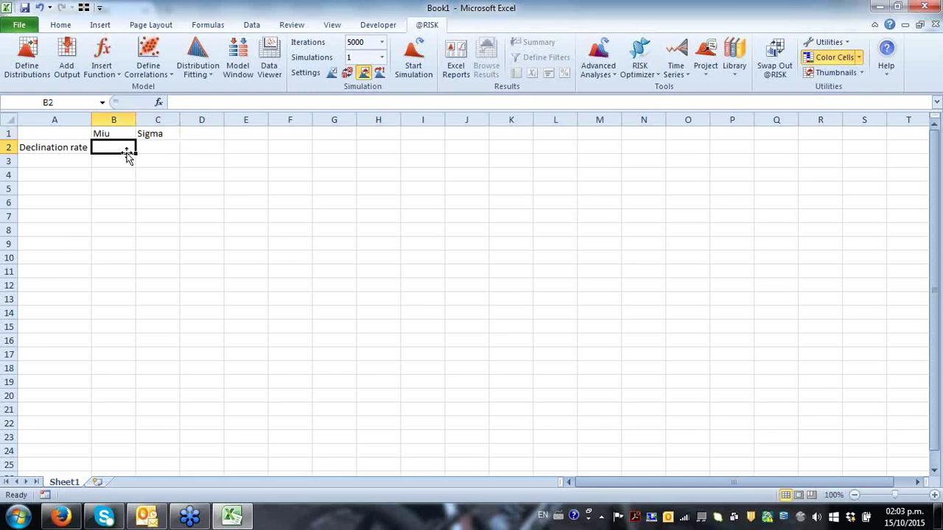
type("%")
key("Escape")
type("5%")
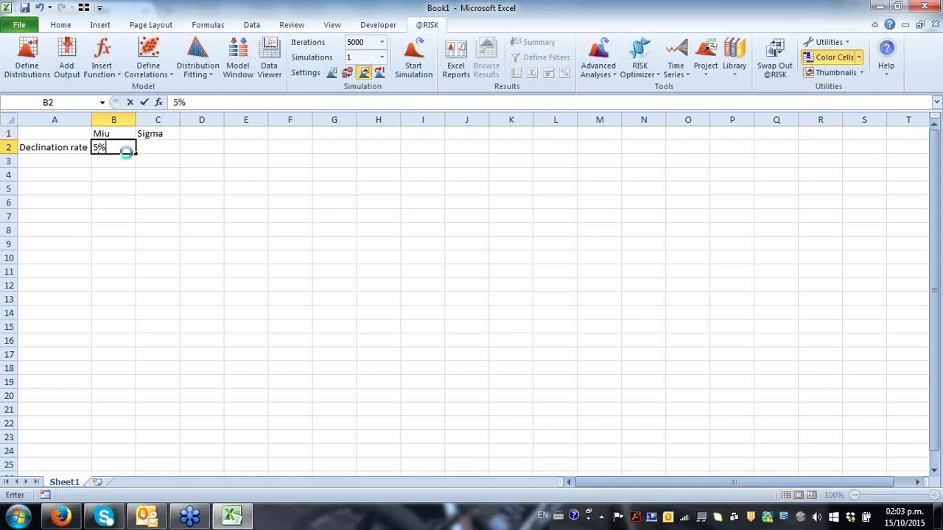
key("Tab")
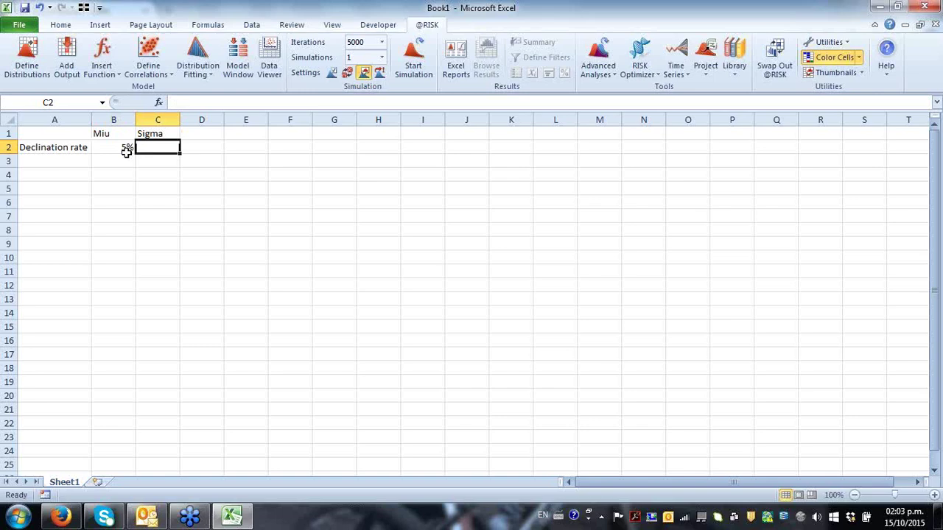
type("3%")
key("ctrl+Return")
- Center the headers and percentages in the range B1:C2
left_click(126, 151)
key("Up")
key("shift+Right")
key("shift+Down")
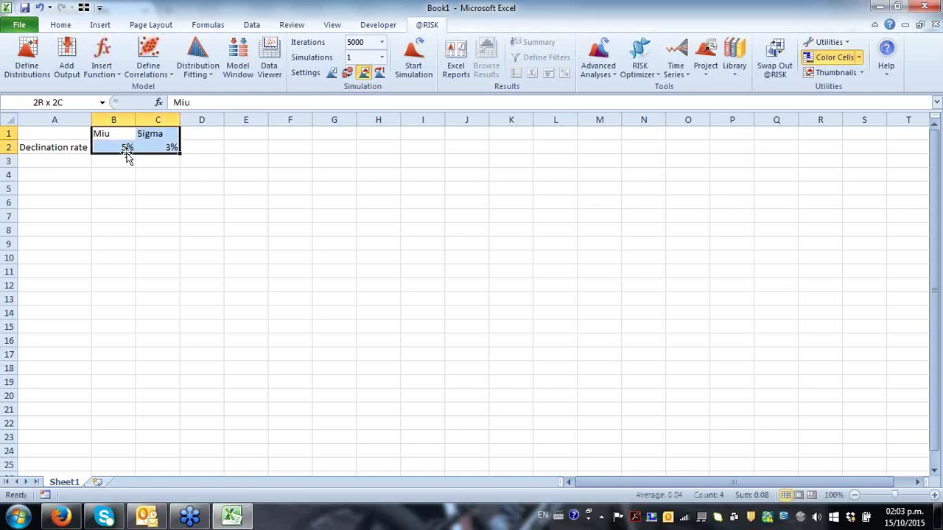
left_click(61, 25)
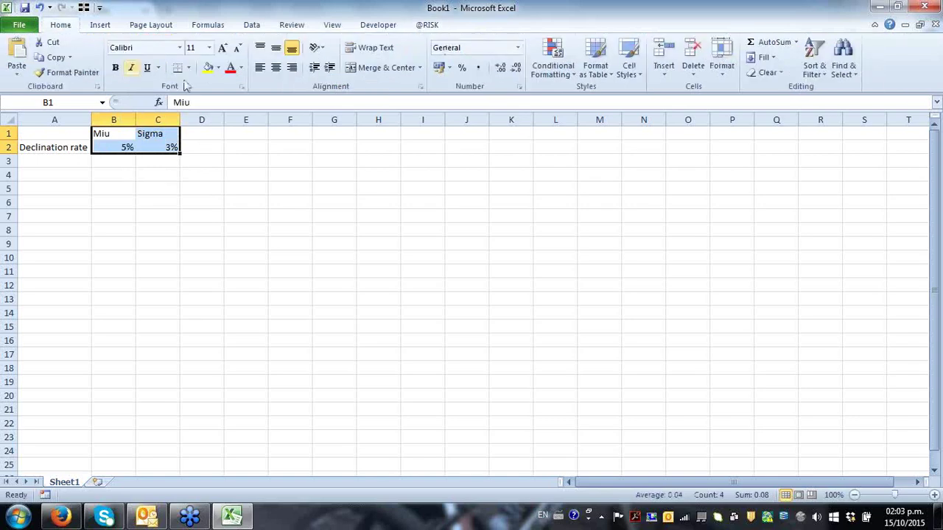
left_click(275, 68)
- Enter the column header "Function" in cell D1
left_click(203, 134)
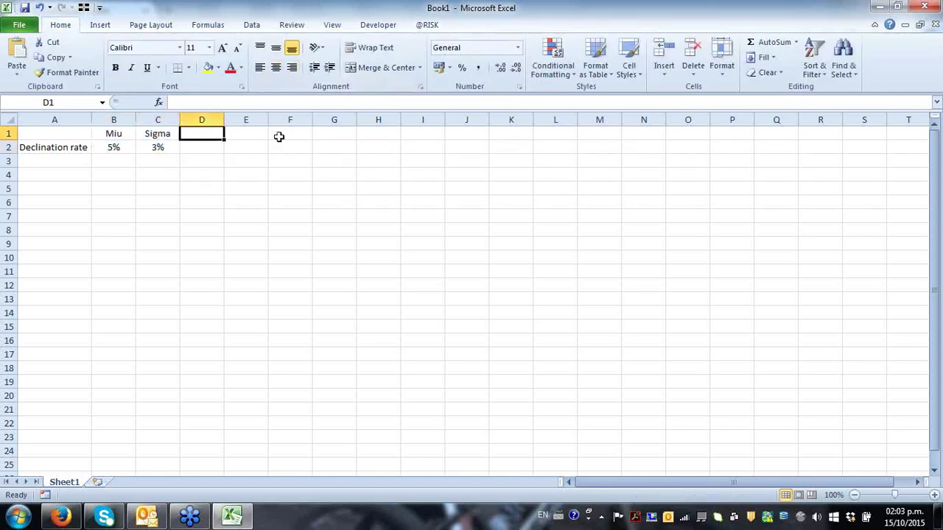
type("Function")
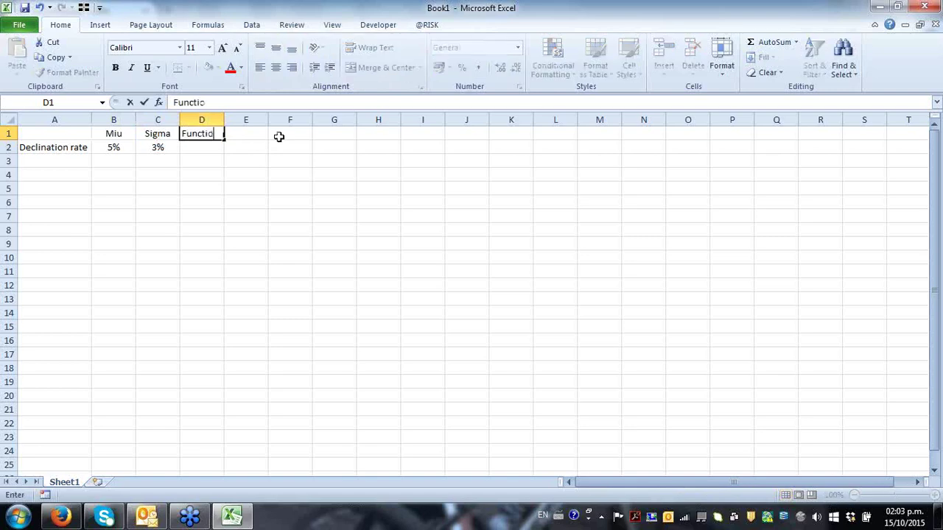
key("Return")
- Open Define Distributions for cell D2, look through every distribution category up to the full list, and close it without choosing one
key("Left")
key("Left")
key("Right")
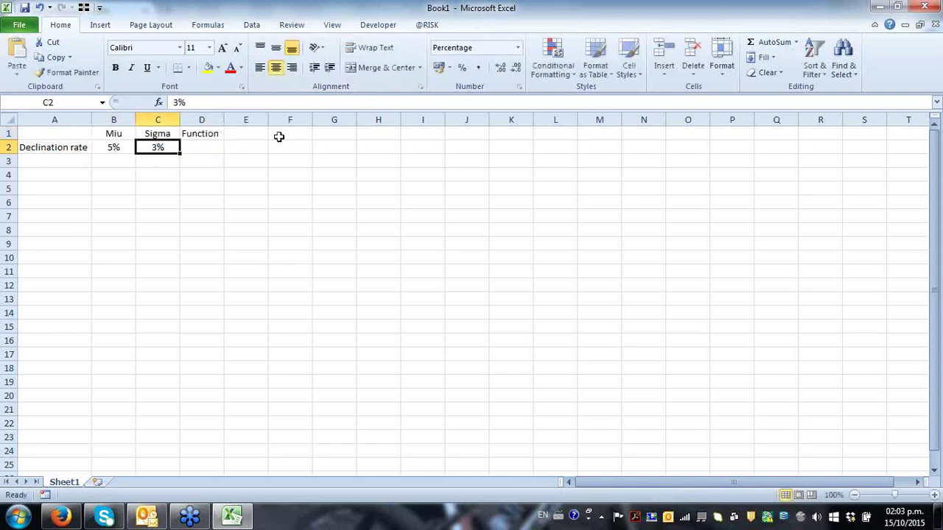
key("Right")
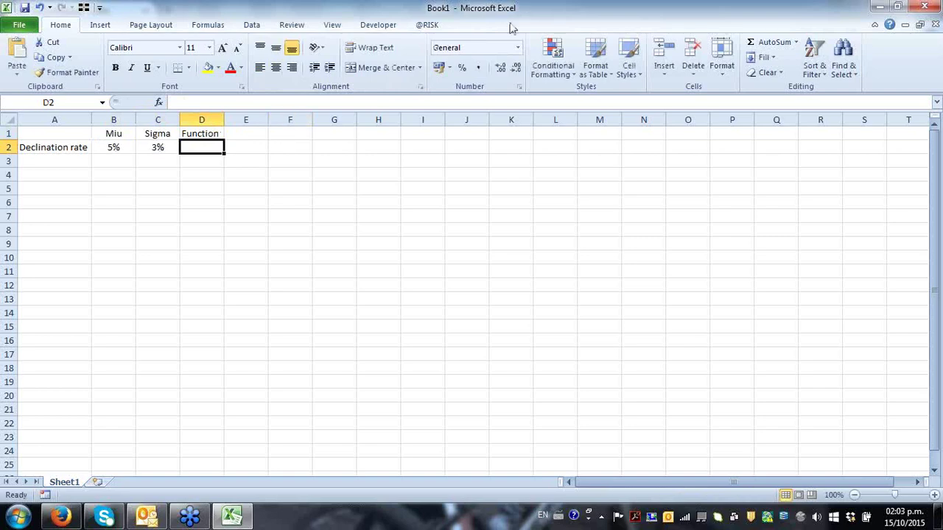
left_click(436, 28)
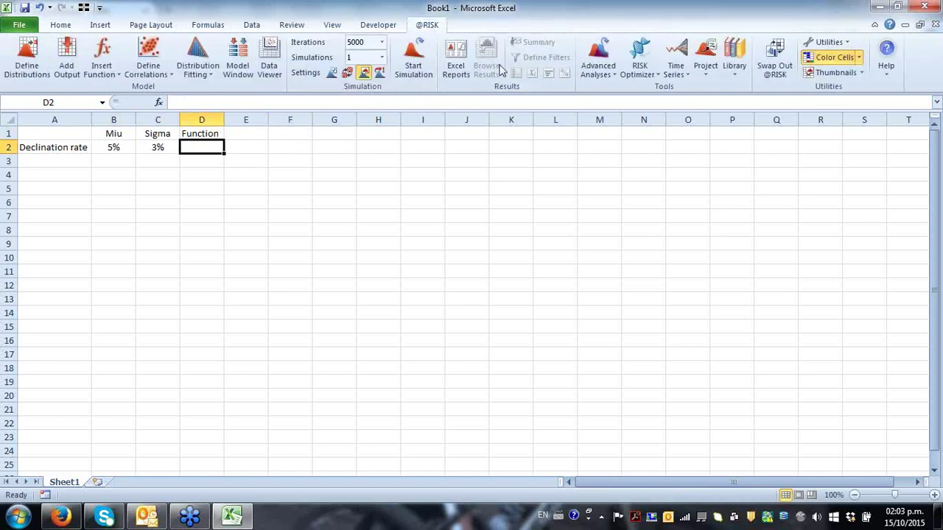
left_click(30, 60)
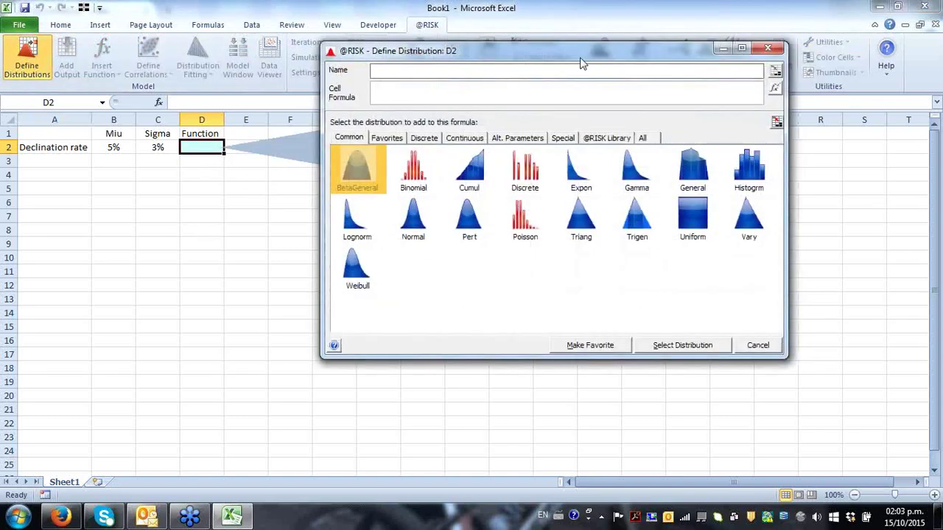
left_click_drag(583, 59, 503, 70)
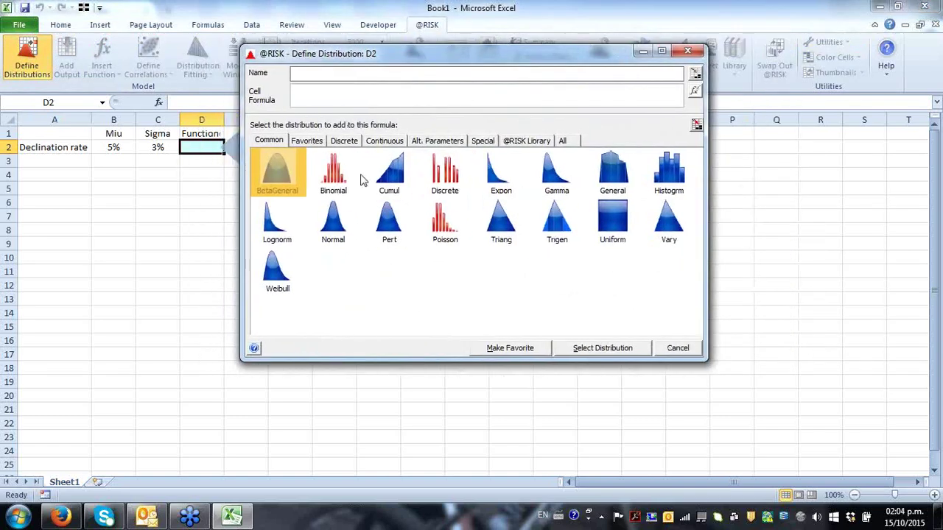
left_click(307, 143)
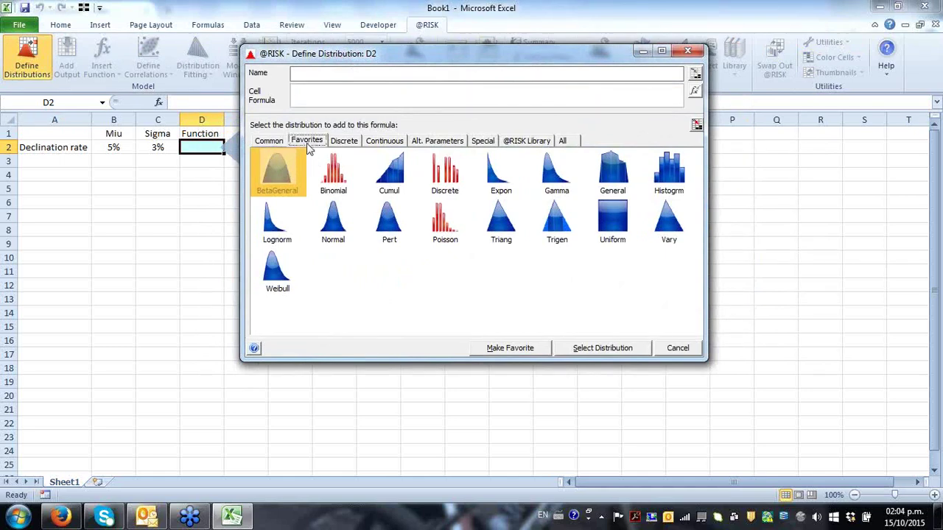
left_click(349, 143)
left_click(399, 147)
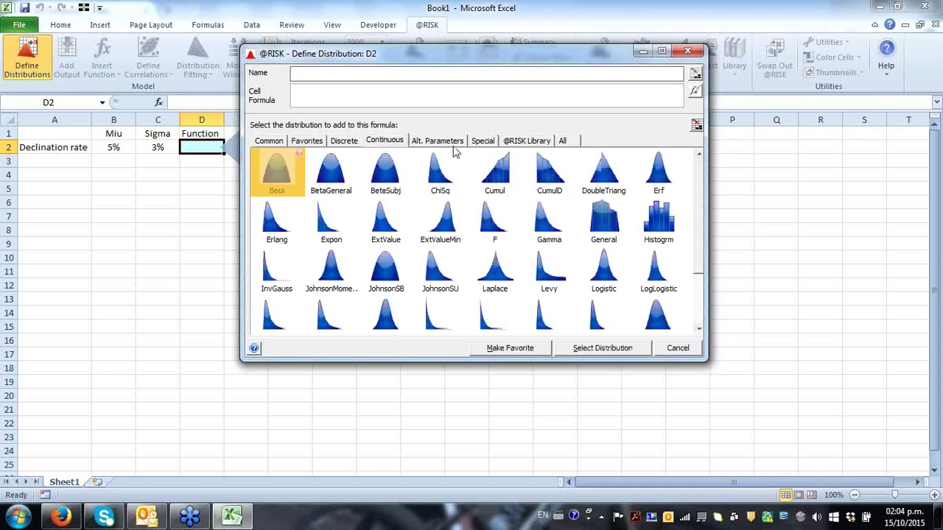
left_click(442, 144)
left_click(484, 143)
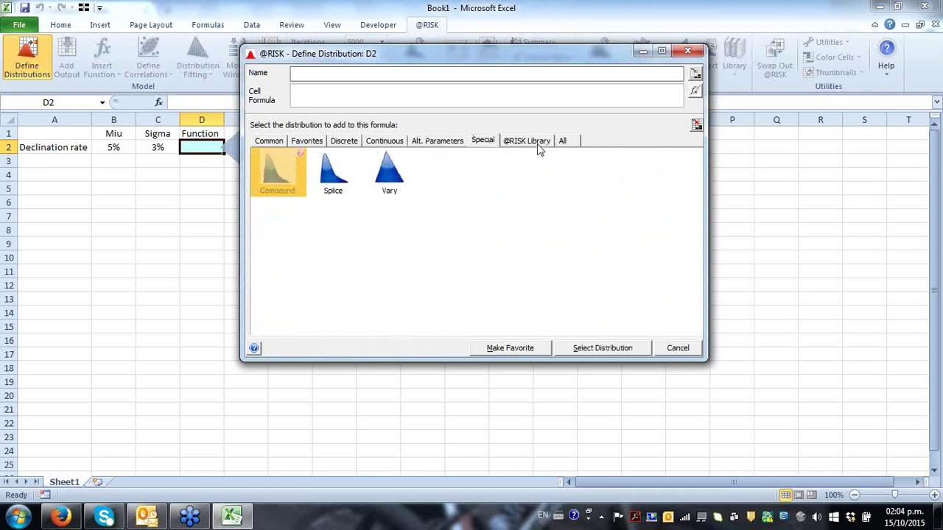
left_click(539, 143)
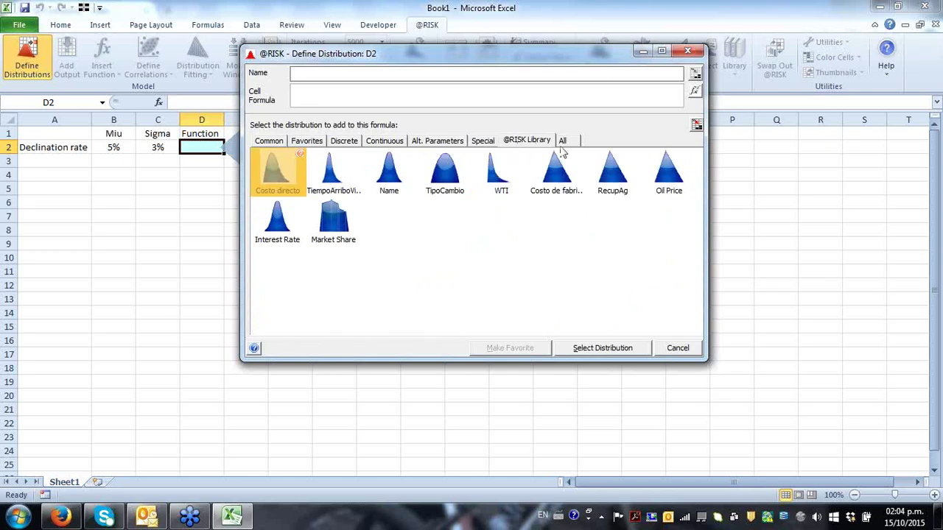
left_click(564, 141)
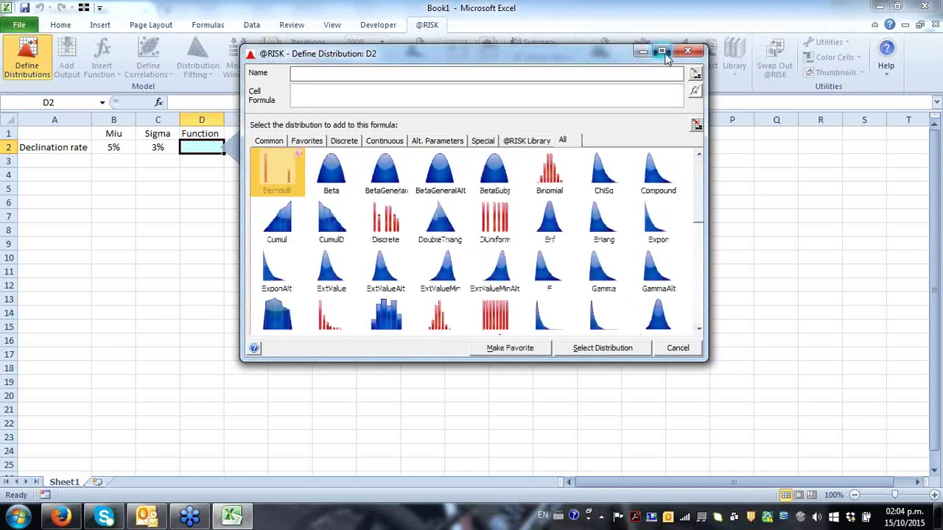
left_click(661, 52)
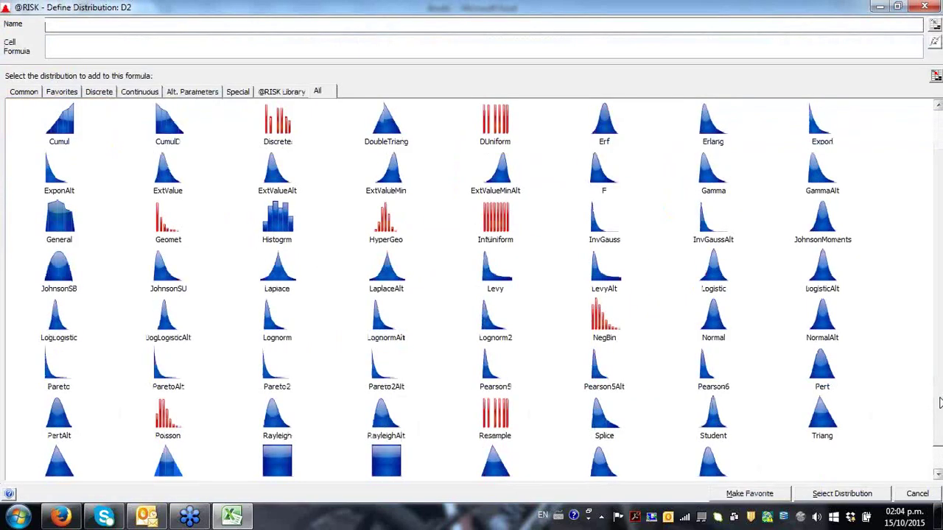
left_click(924, 7)
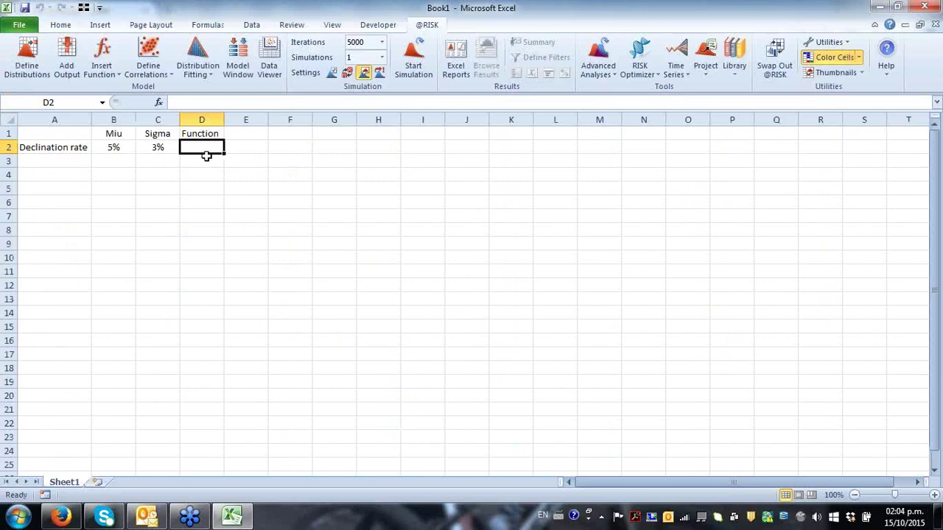
- Define a distribution for cell D2 by choosing Lognorm from the common distributions
left_click(35, 68)
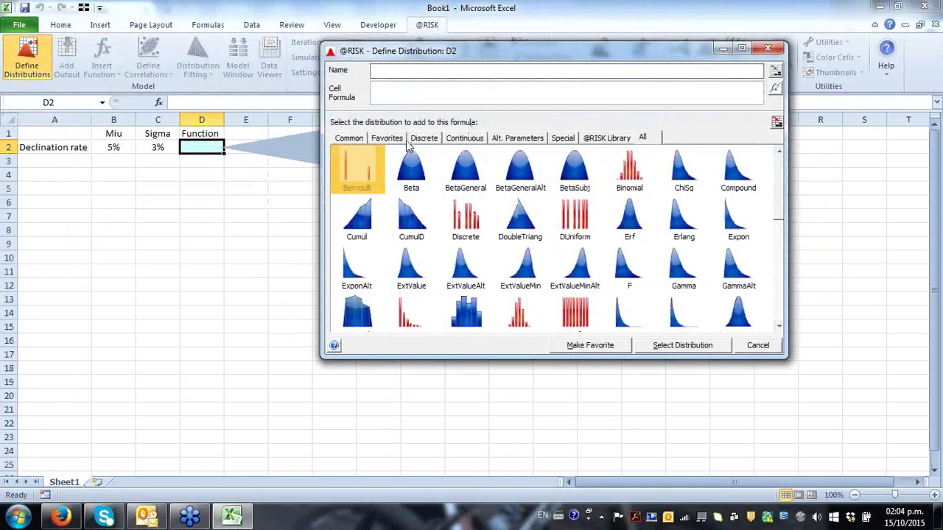
left_click(355, 140)
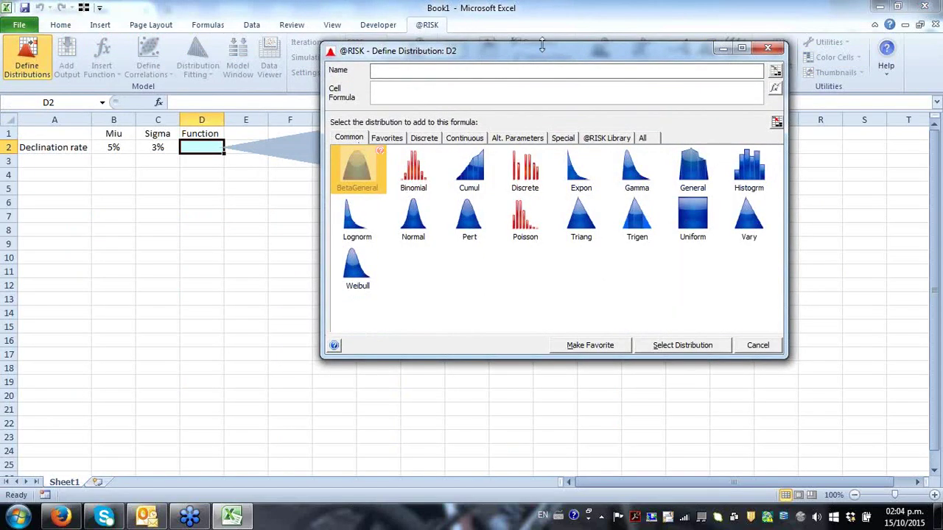
left_click_drag(543, 44, 486, 53)
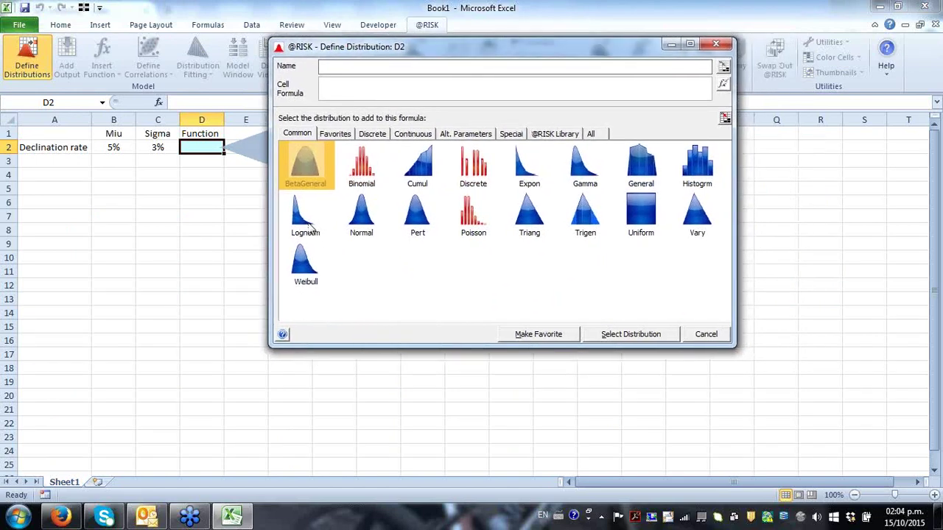
double_click(308, 223)
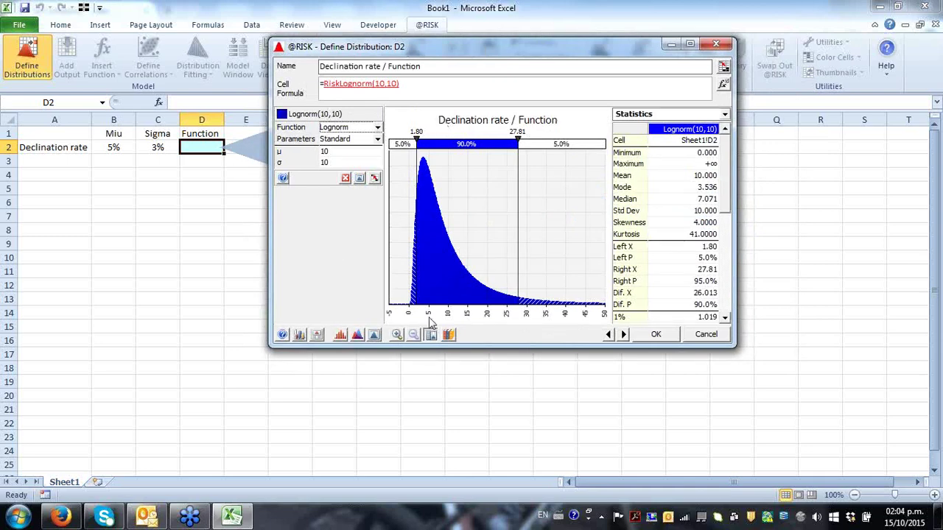
- Link the Lognorm parameters to the sheet, with μ taken from cell B2 and σ from cell C2
left_click(375, 179)
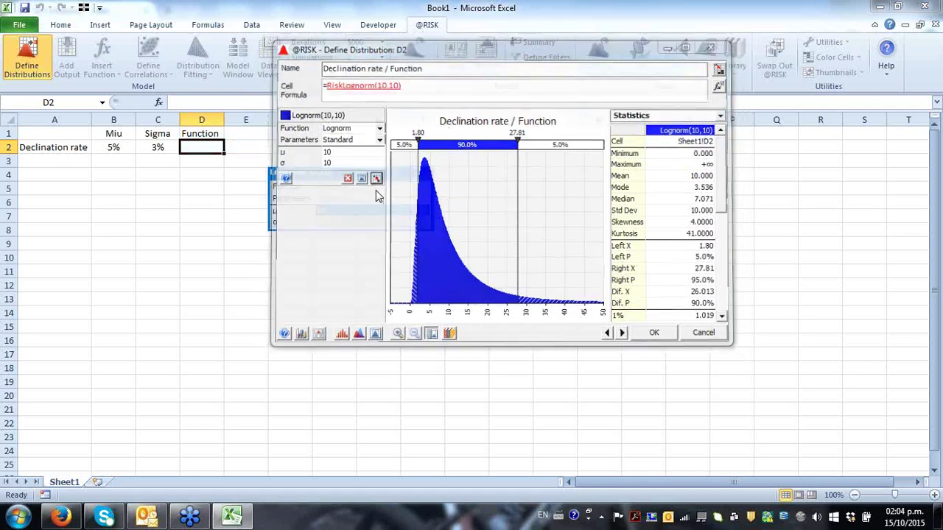
left_click(114, 148)
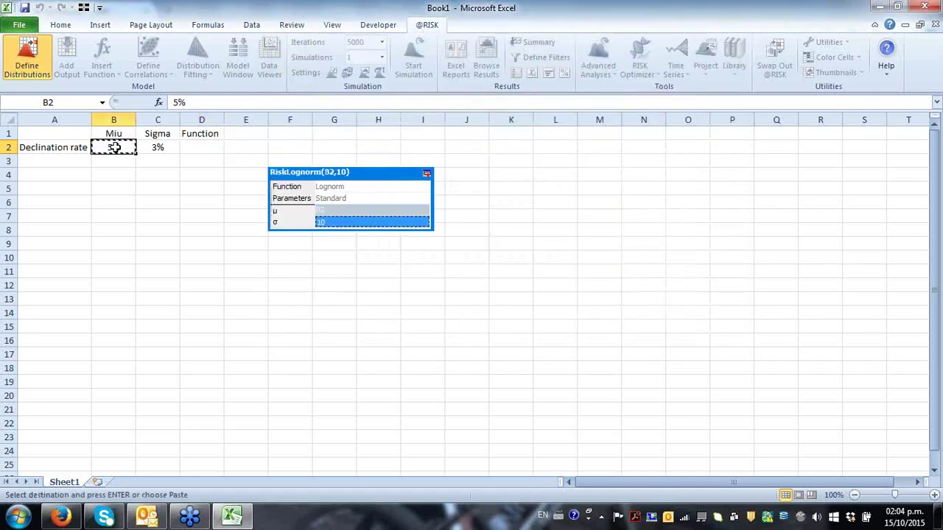
left_click(158, 148)
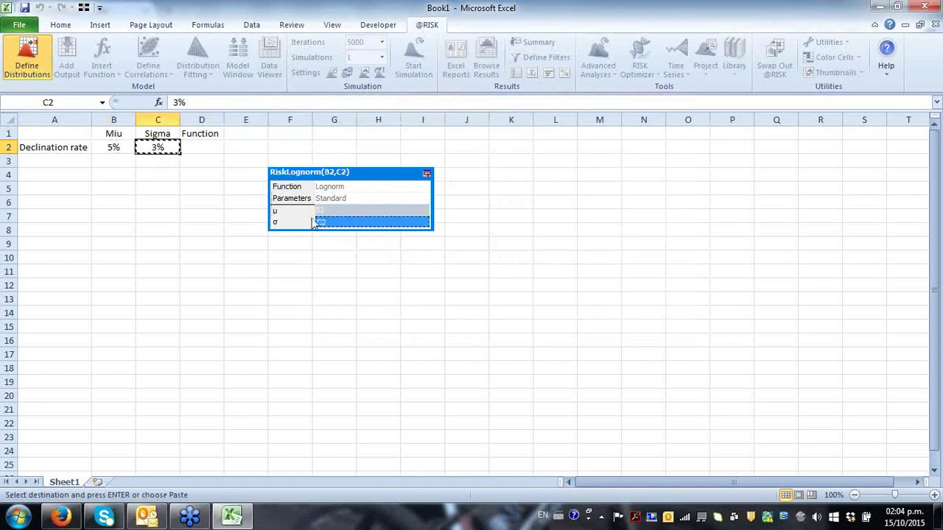
left_click(427, 175)
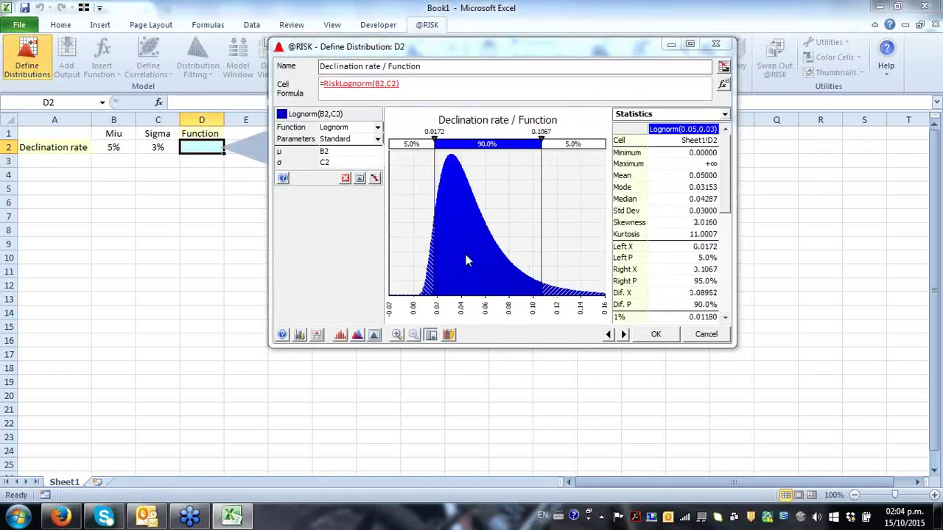
- Enlarge the distribution window to full size and examine the percentiles in its statistics
left_click_drag(509, 53, 450, 57)
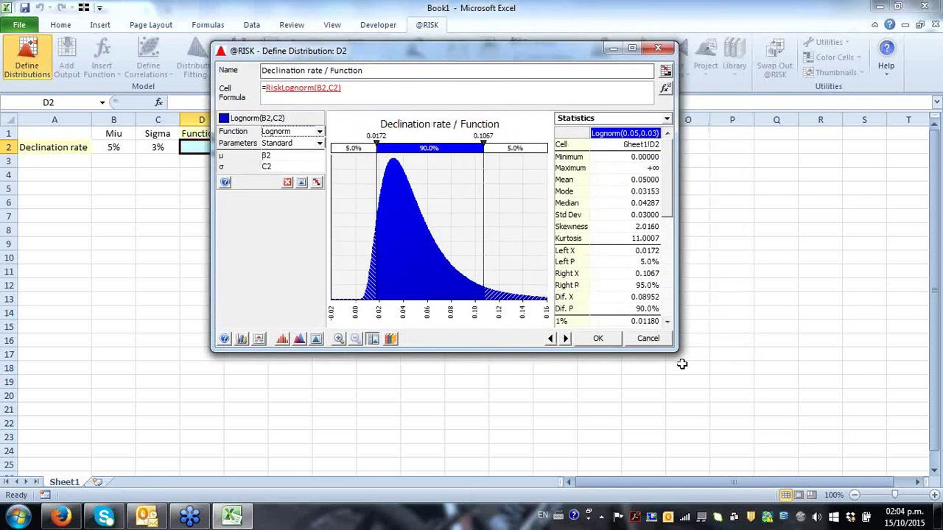
left_click_drag(672, 349, 735, 444)
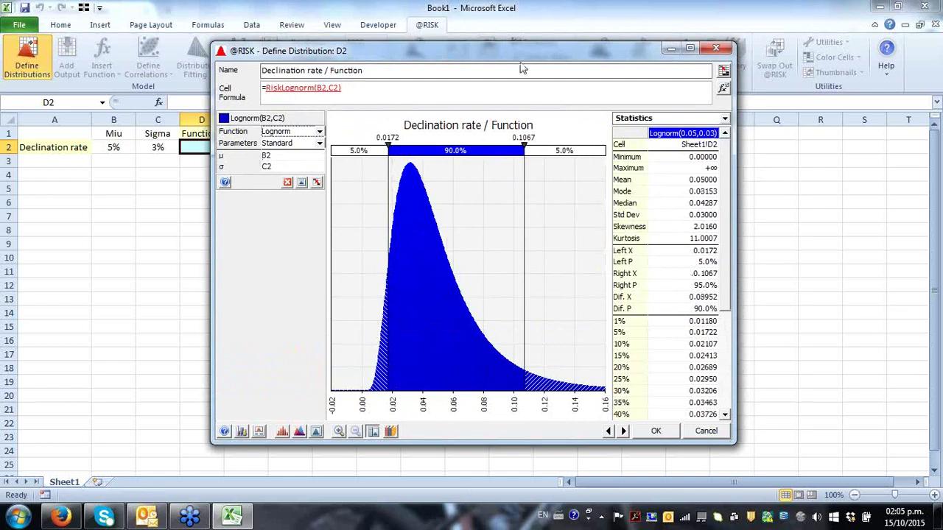
left_click(690, 49)
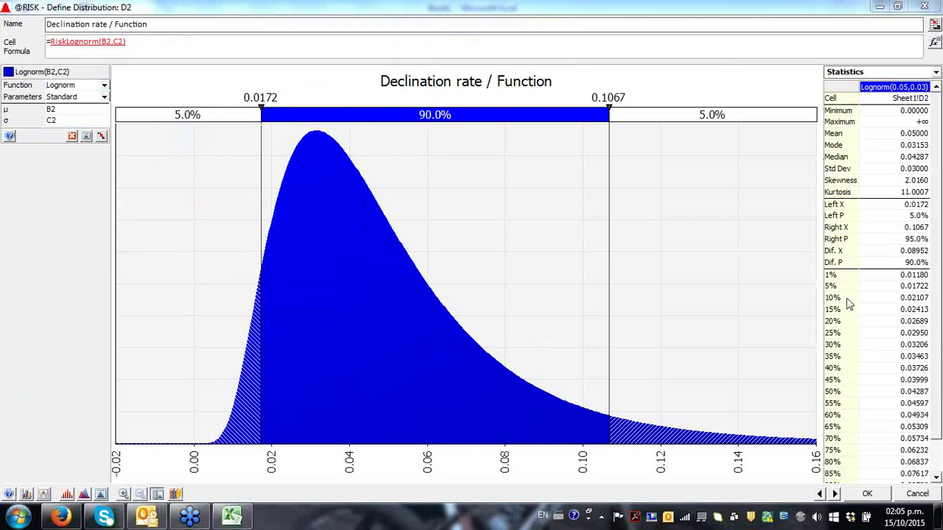
left_click(838, 276)
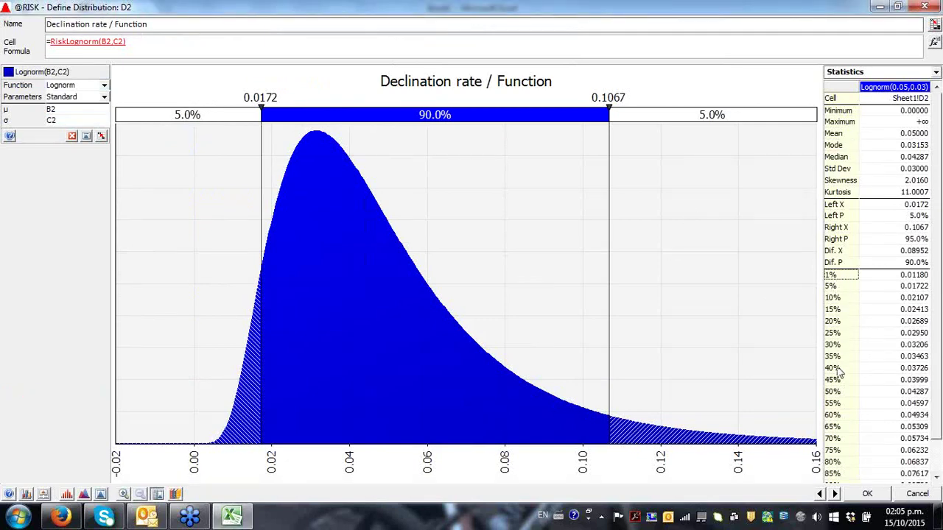
- Set the right tail probability of the Lognorm graph to 10% and compare its delimiter with the 90% percentile
left_click(618, 100)
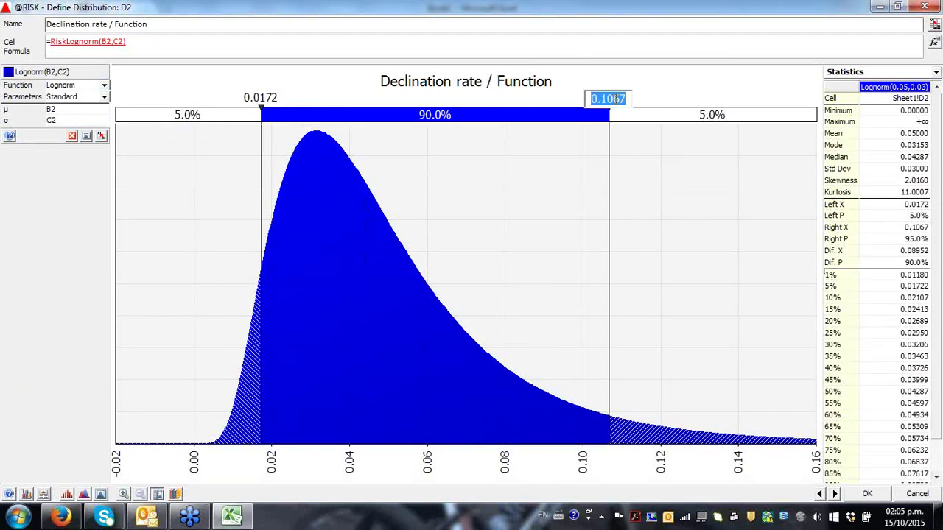
left_click(725, 112)
type("100")
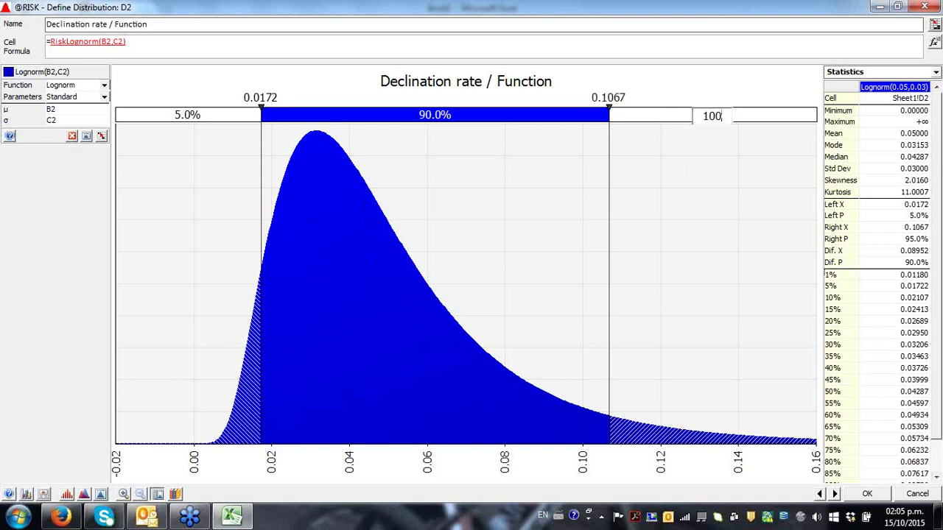
key("BackSpace")
type("%")
key("Return")
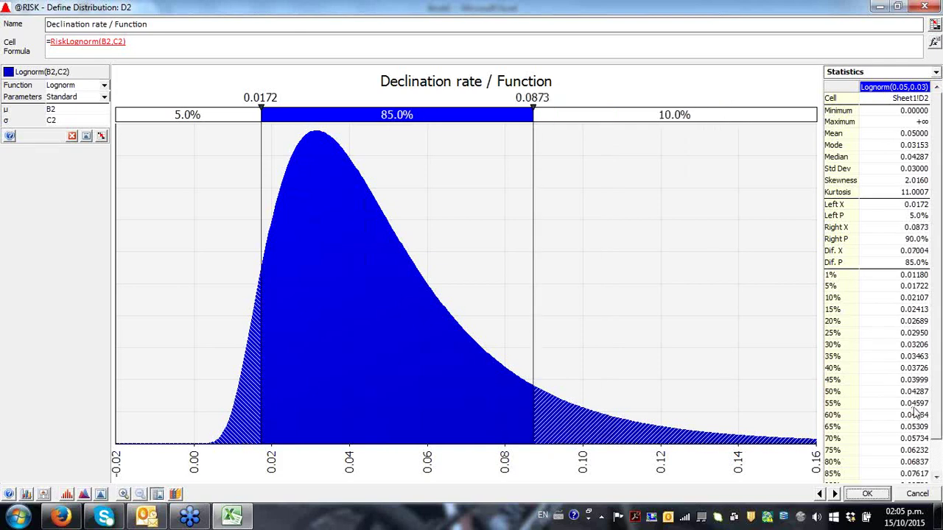
scroll(855, 468, "down", 1)
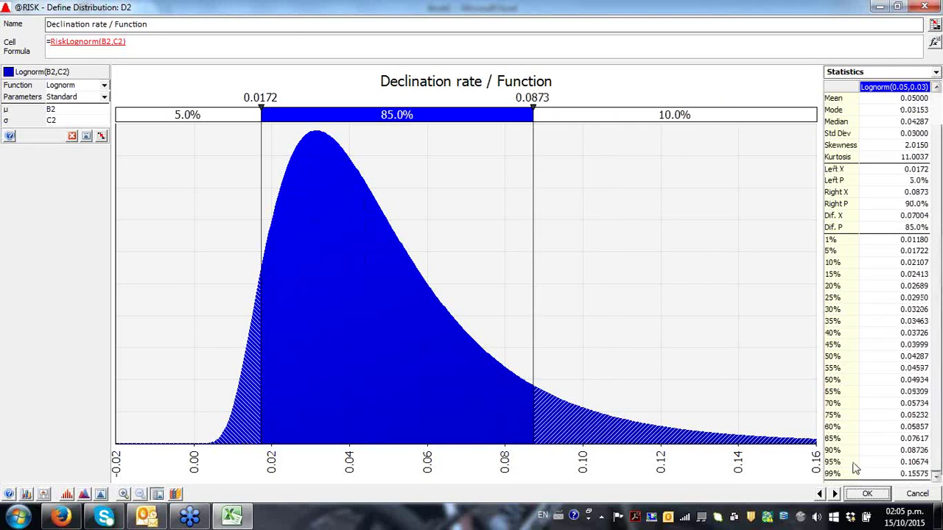
left_click(918, 452)
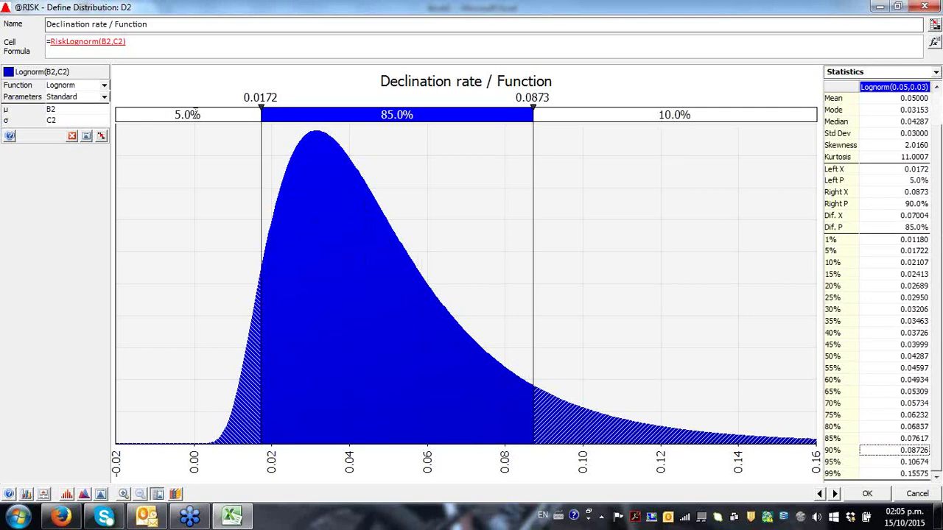
- Set the left tail probability of the Lognorm graph to 20% and compare its delimiter with the 20% percentile
left_click(195, 116)
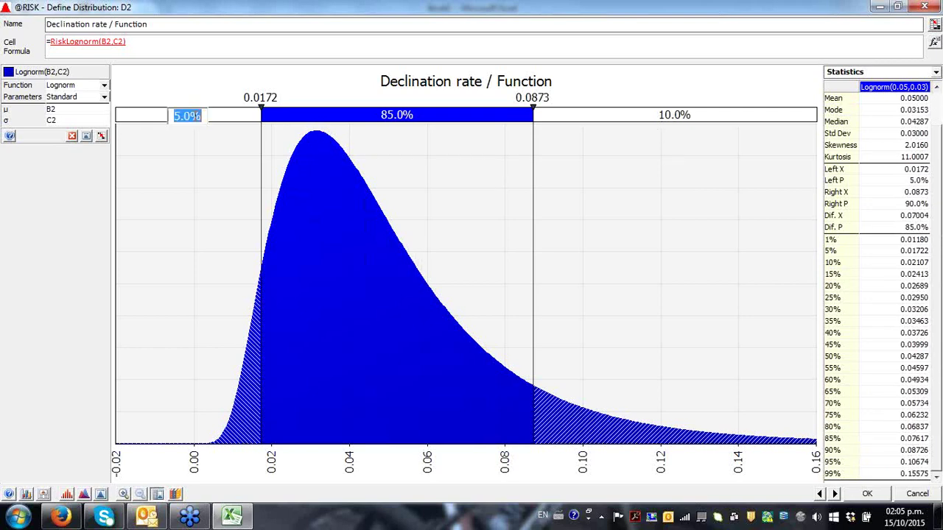
type("20")
key("Return")
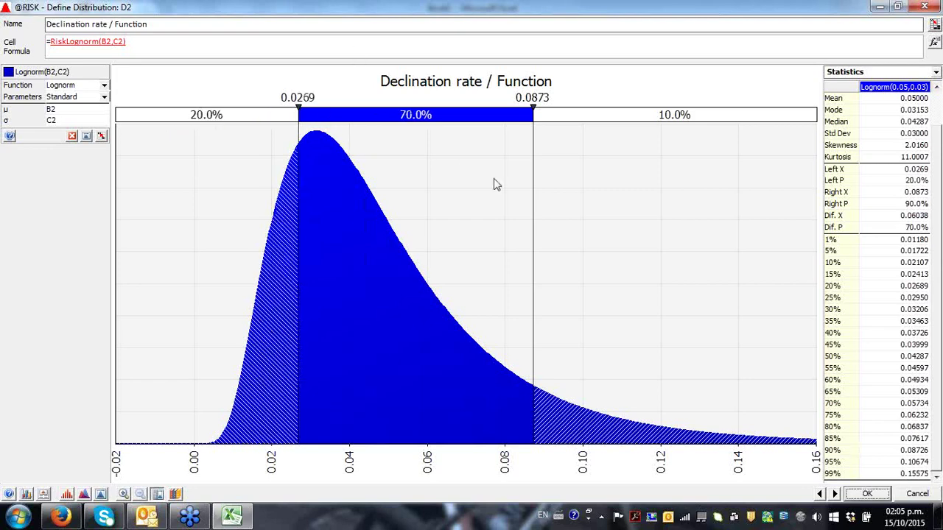
left_click(920, 290)
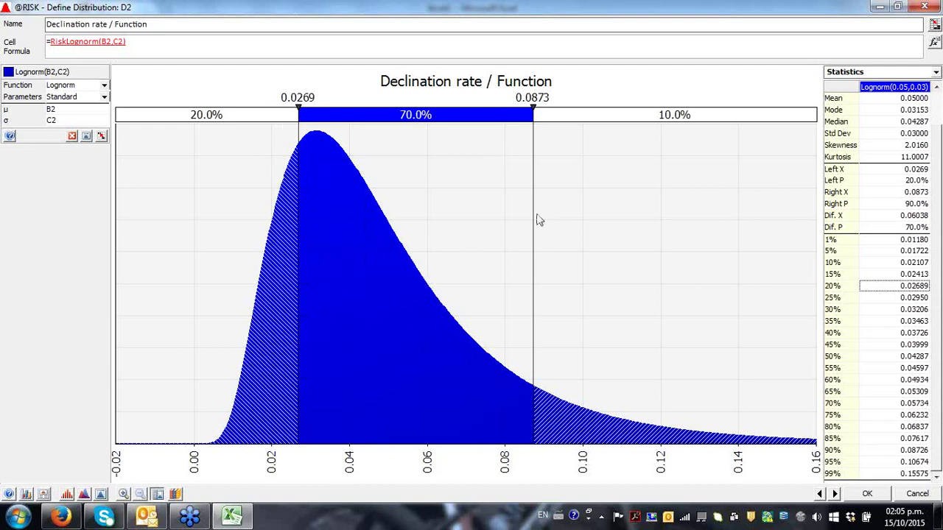
- Move the graph's right delimiter to about 0.0640 and accept the Lognorm distribution for D2
left_click_drag(533, 213, 442, 241)
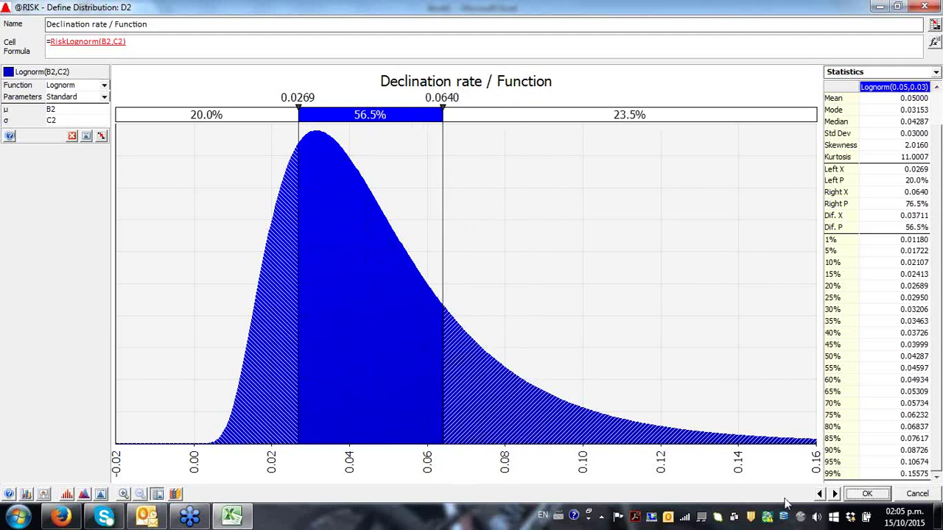
left_click(878, 495)
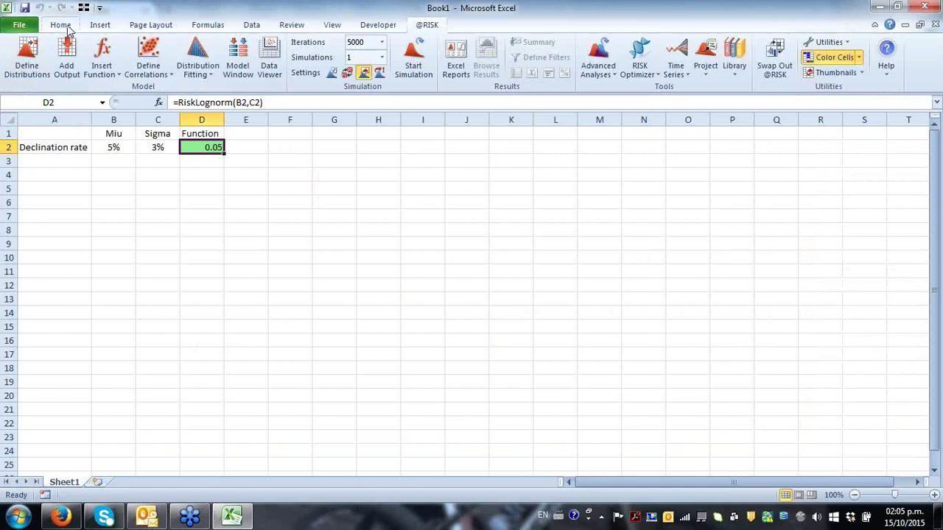
- Format D2 as a percentage with two decimals and inspect its RiskLognorm formula without changing it
left_click(61, 25)
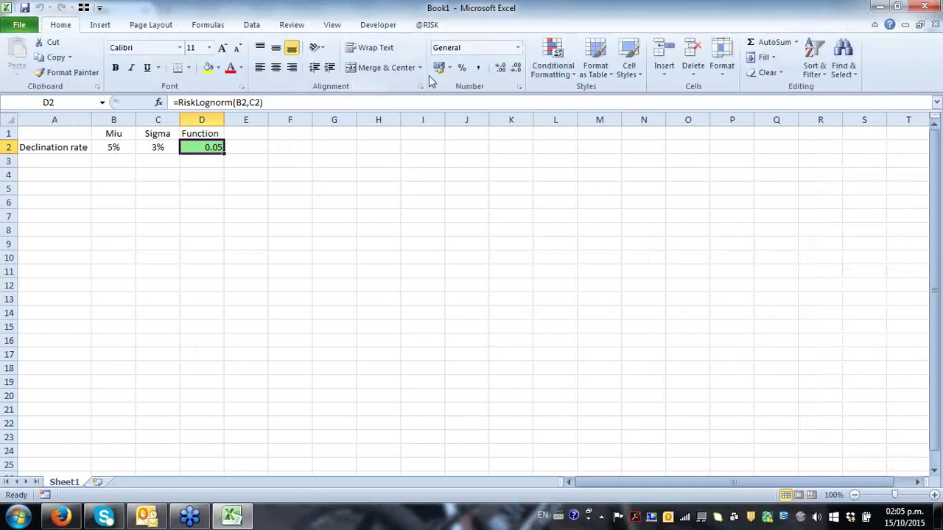
left_click(462, 67)
left_click(499, 68)
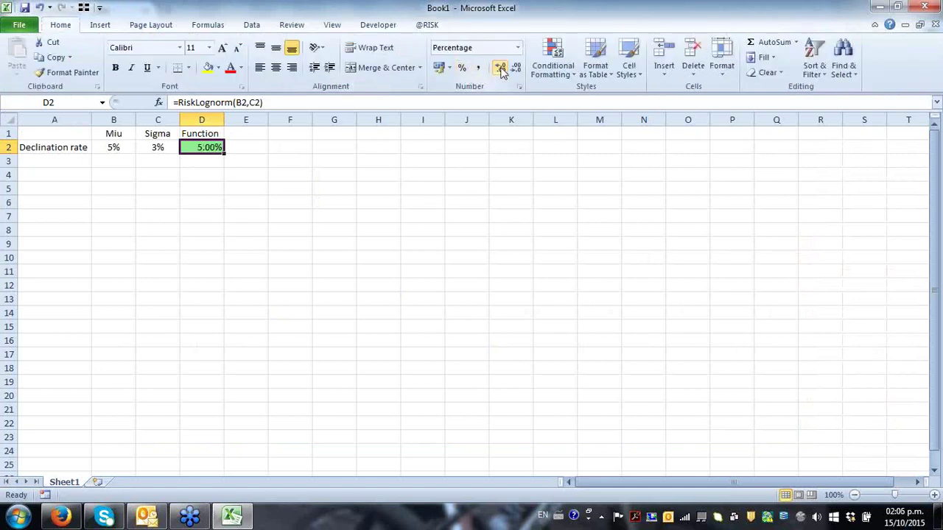
key("F2")
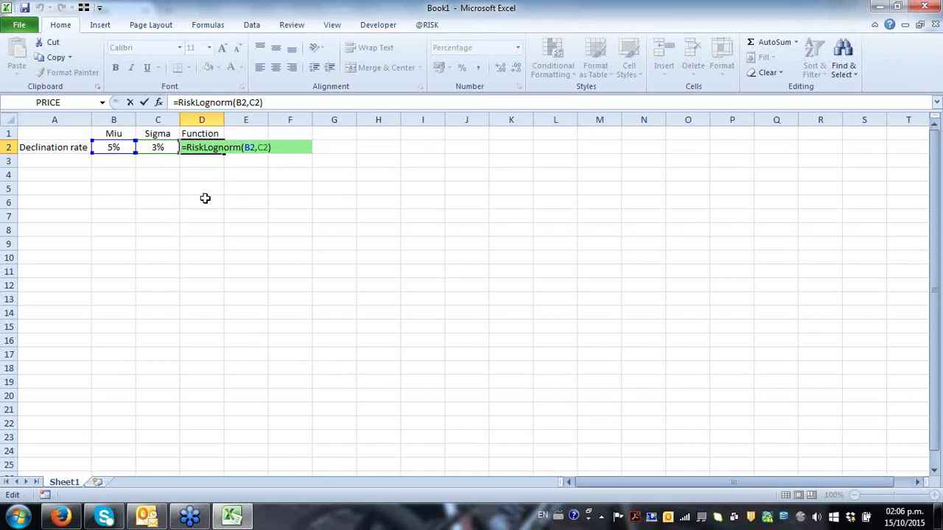
key("Escape")
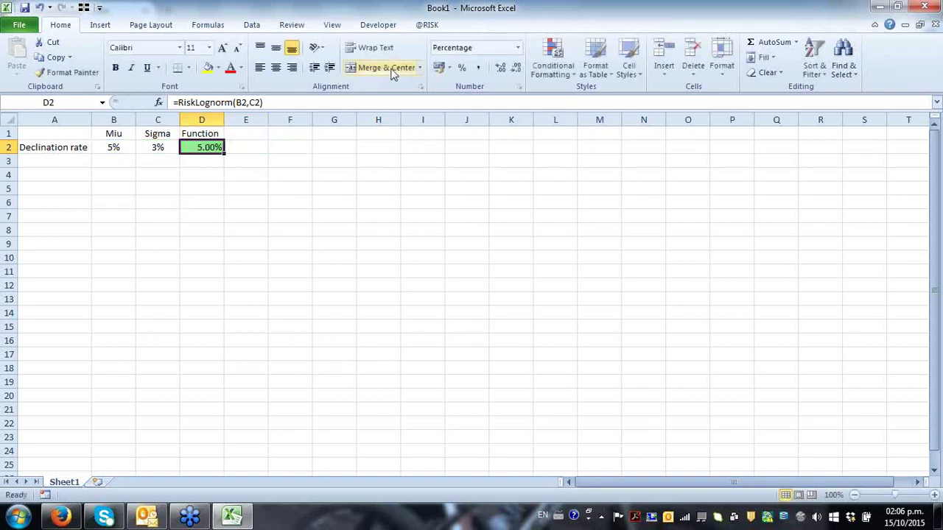
left_click(427, 25)
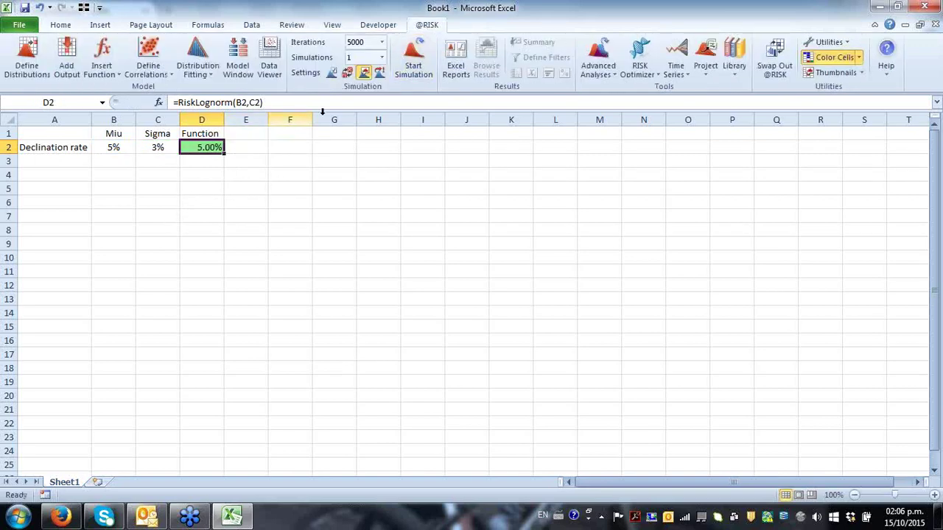
left_click(347, 73)
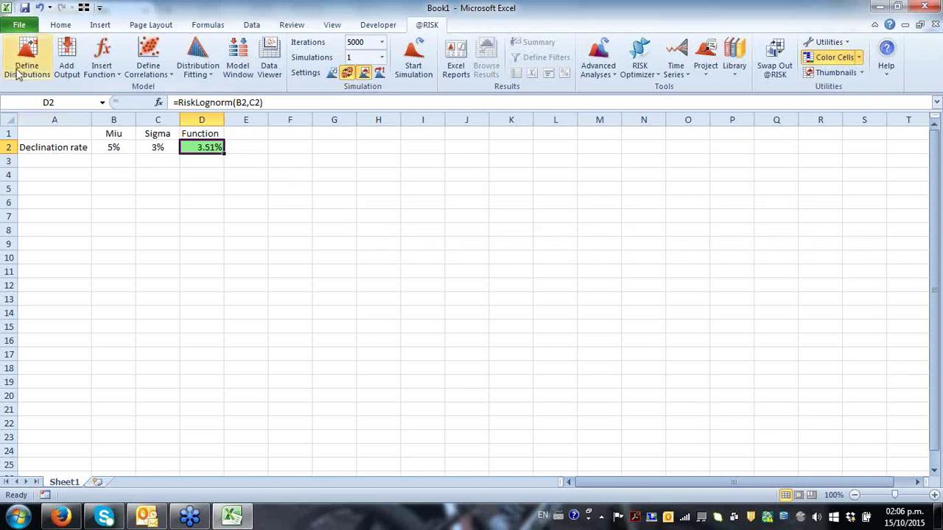
left_click(38, 74)
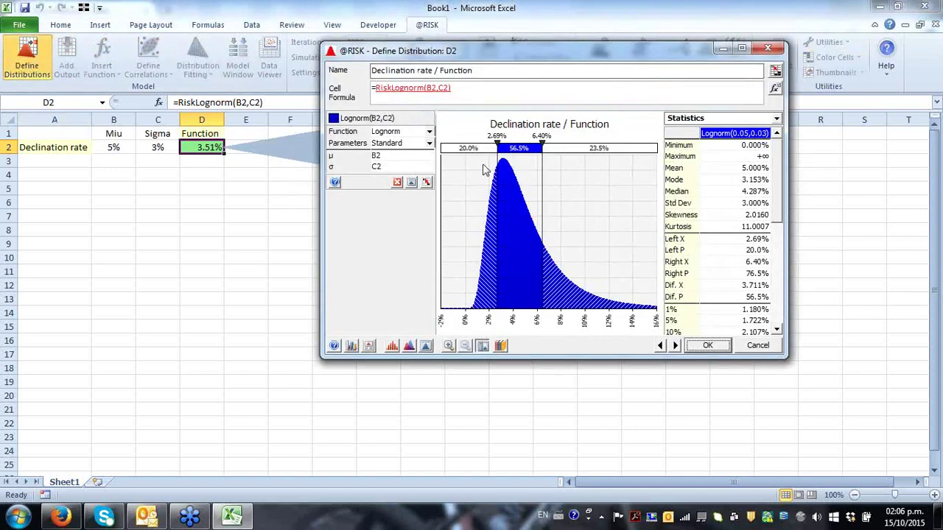
left_click(766, 350)
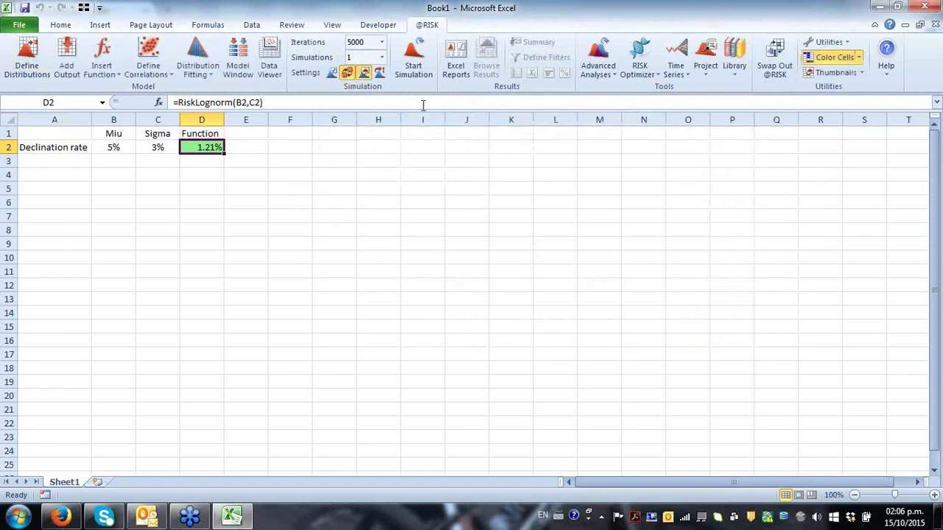
- Set the number of simulation iterations to 10000
left_click(382, 43)
left_click(361, 139)
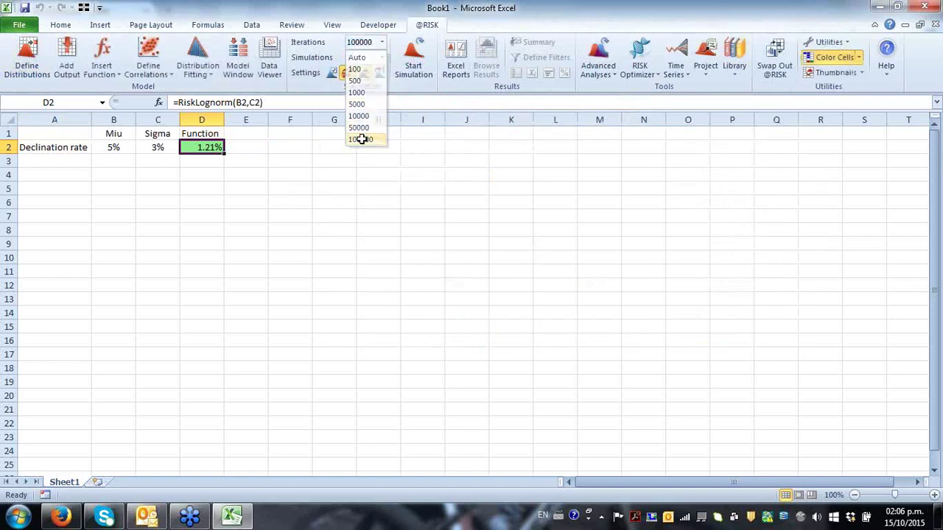
left_click(383, 43)
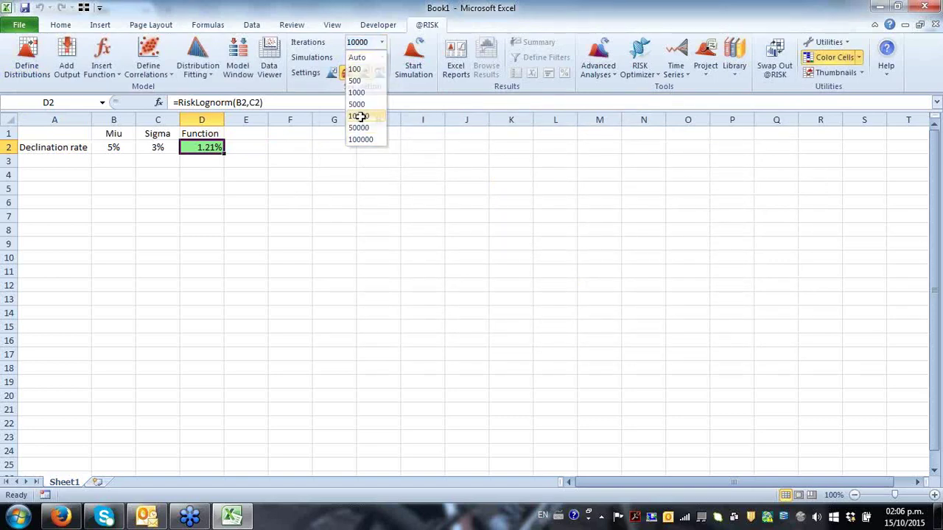
left_click(361, 117)
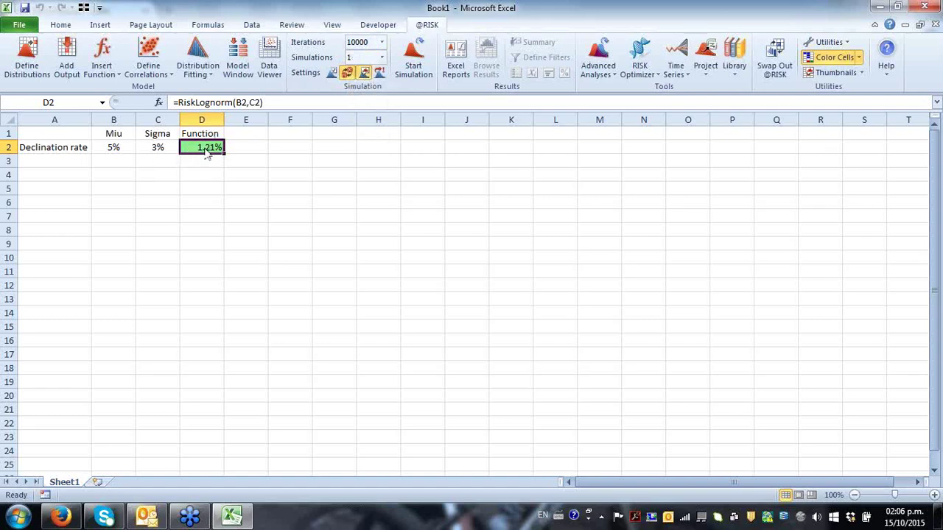
- Turn on demo mode for the simulation and start it with D2 as the graphed input
left_click(379, 74)
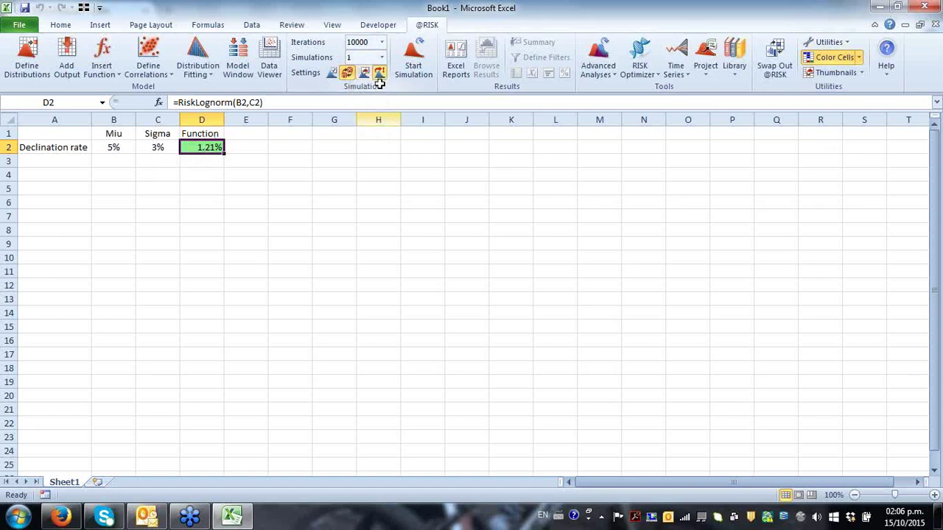
left_click(415, 65)
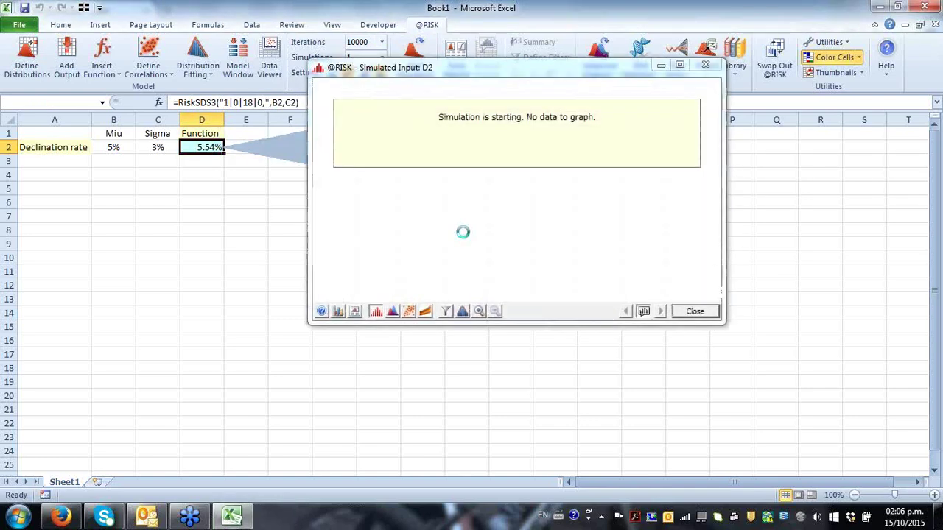
- Move the simulation progress window clear of the graph, turn off Excel display updating during the run, and close the D2 results graph
left_click(375, 324)
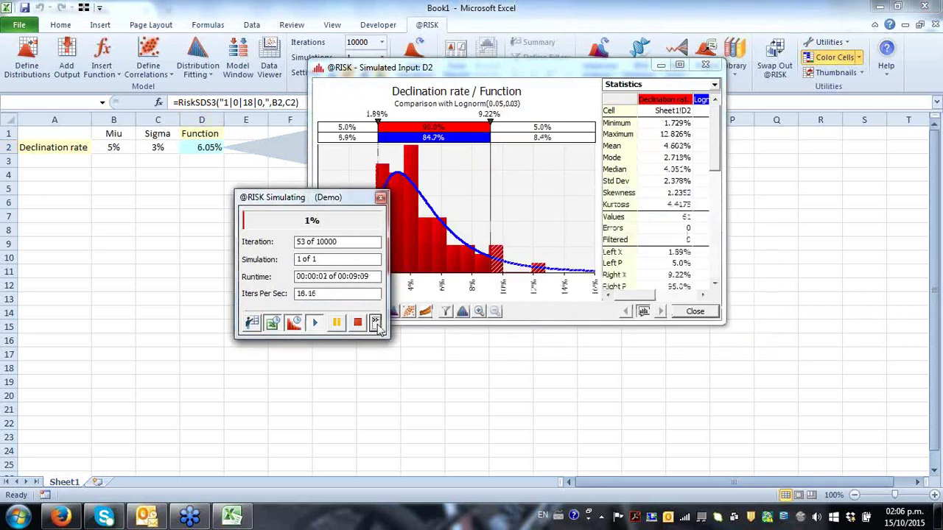
left_click_drag(338, 200, 267, 317)
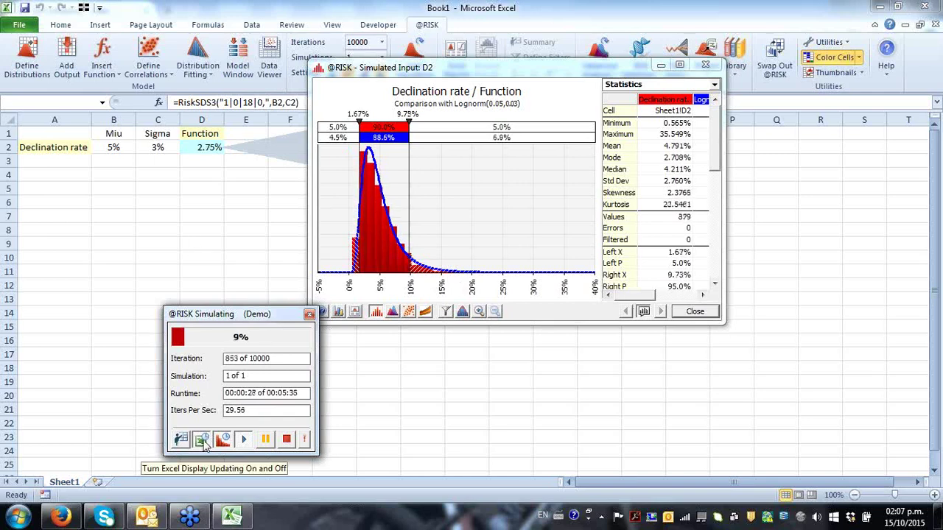
left_click(204, 442)
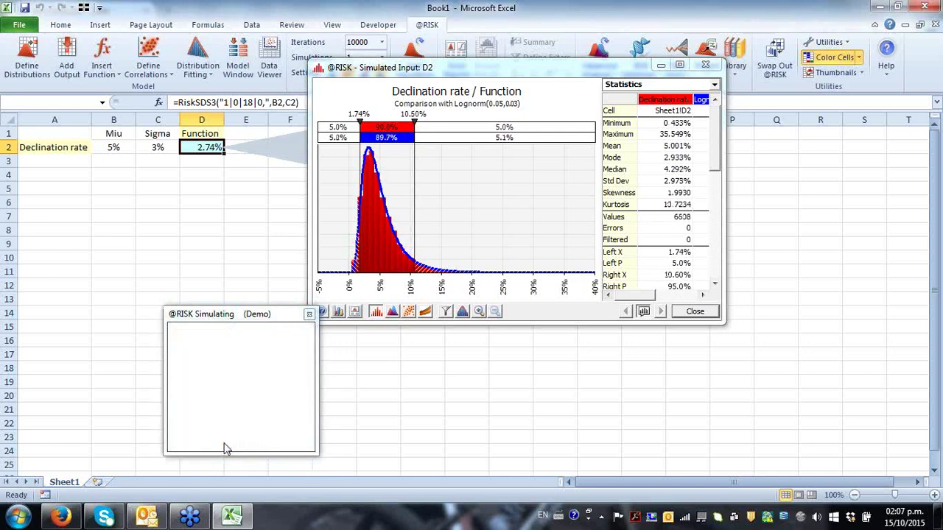
left_click(705, 67)
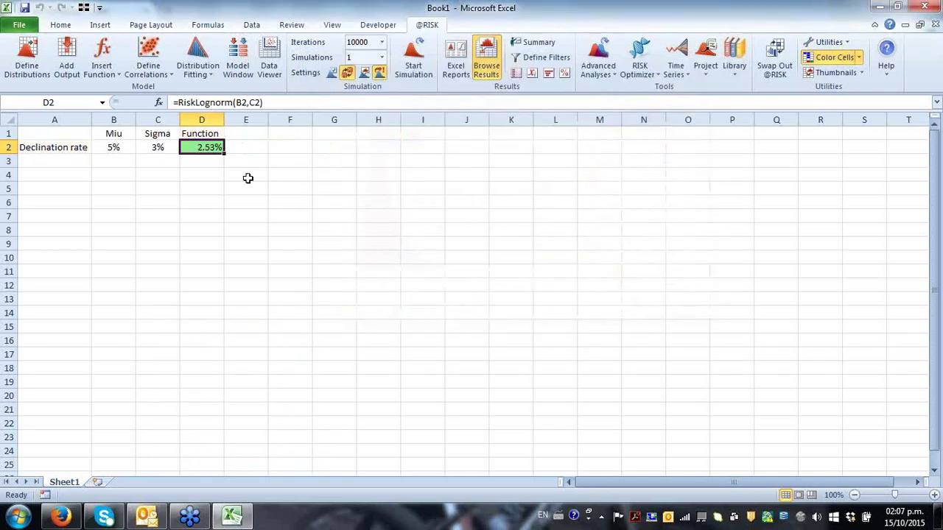
- Browse the simulation results of D2, enlarging the graph to full screen to compare it with the theoretical lognormal curve before closing it
left_click(407, 66)
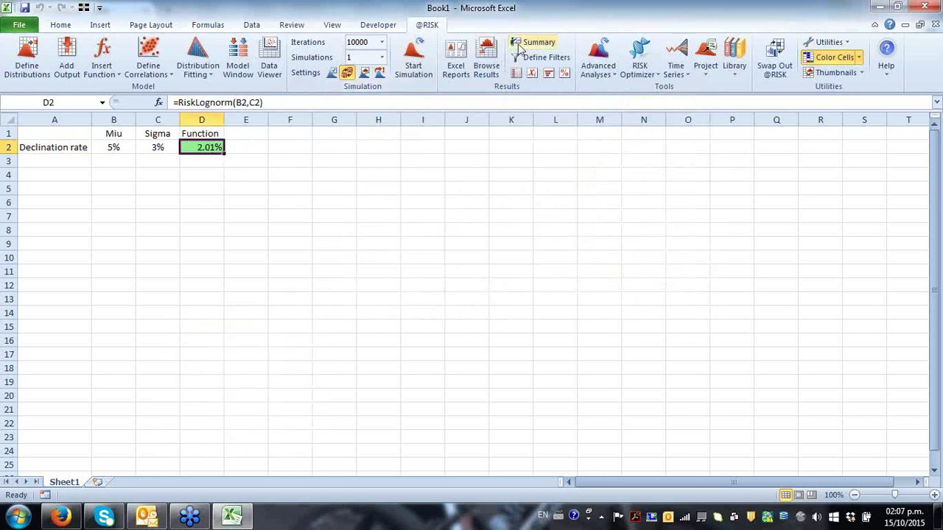
left_click(486, 65)
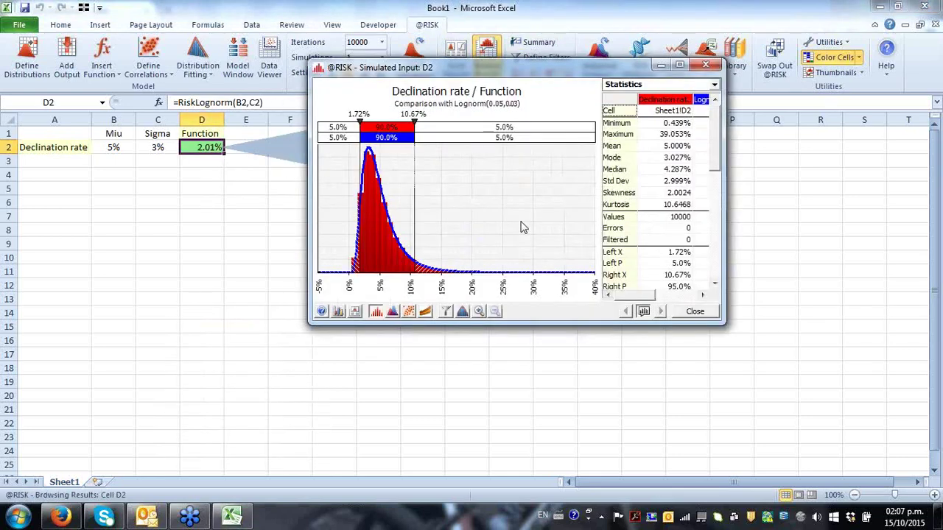
double_click(679, 67)
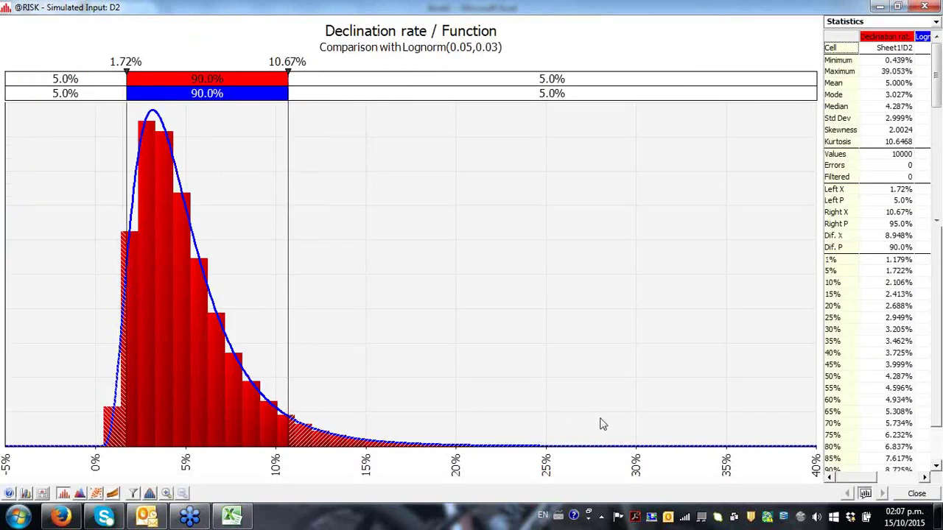
left_click(926, 7)
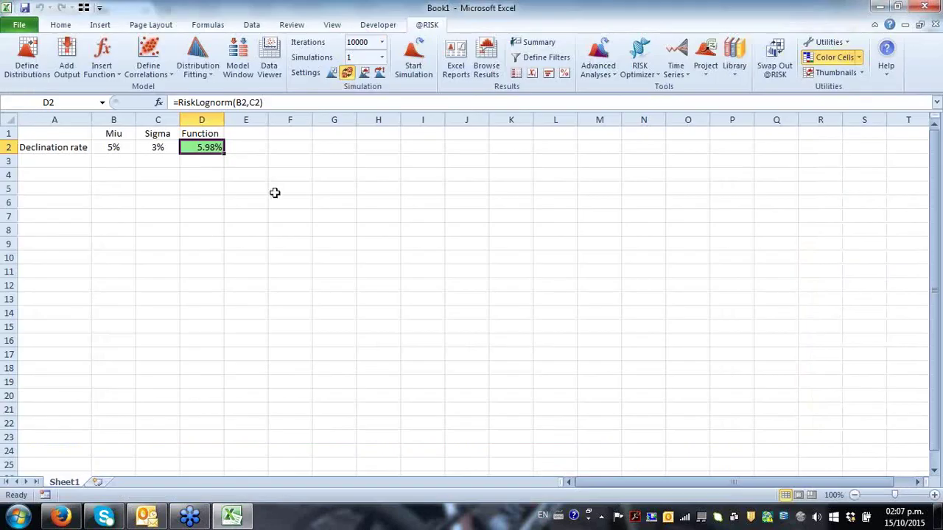
- Examine the RiskLognorm formula in D2 and the Miu and Sigma cells it refers to
key("F2")
key("Escape")
key("F2")
key("Escape")
key("Left")
key("Left")
key("Left")
key("Right")
key("Right")
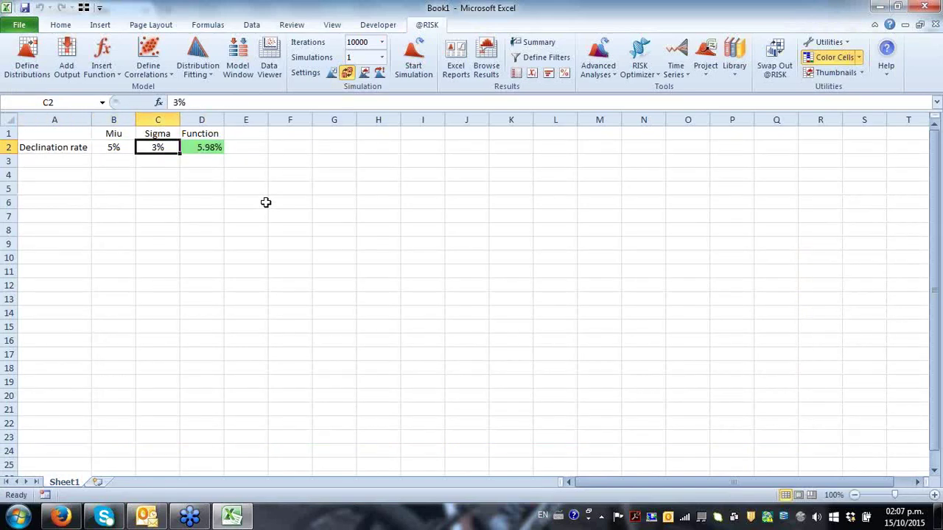
key("Right")
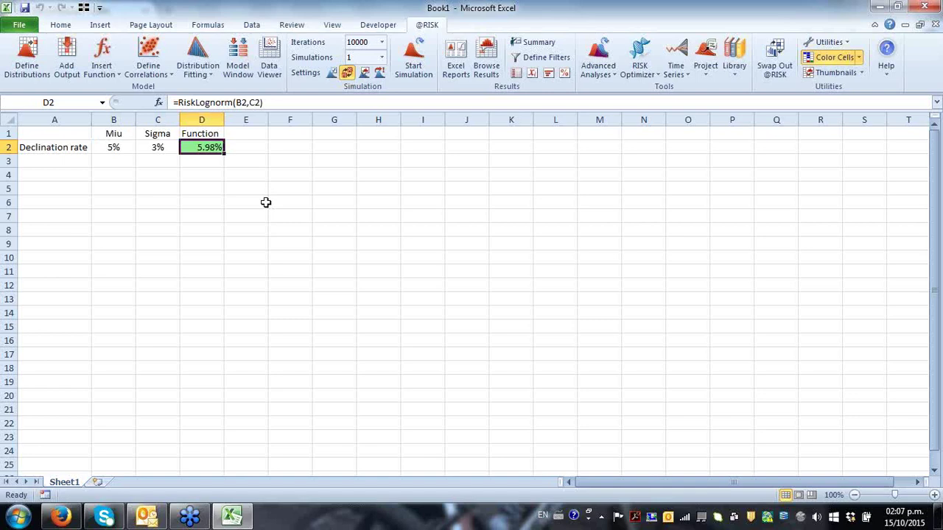
key("Left")
key("Left")
key("Left")
key("Right")
key("Right")
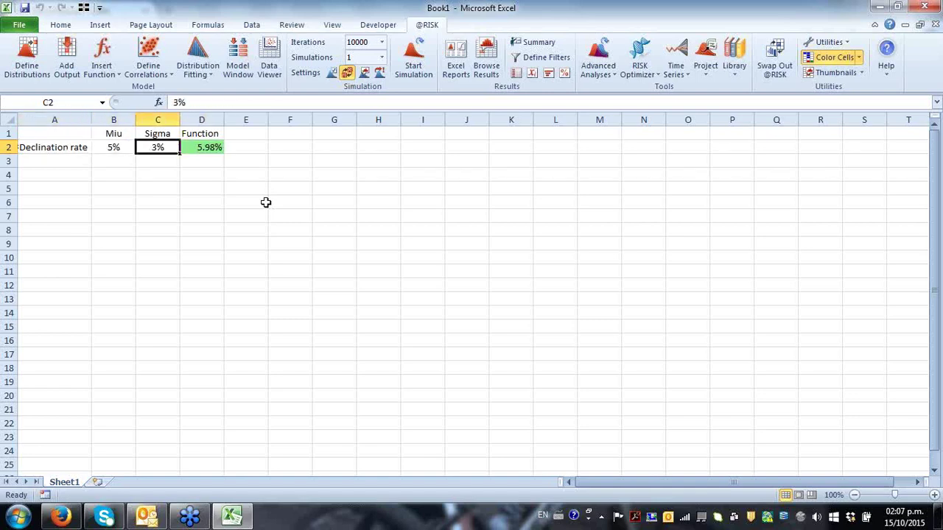
key("Left")
key("Up")
key("Down")
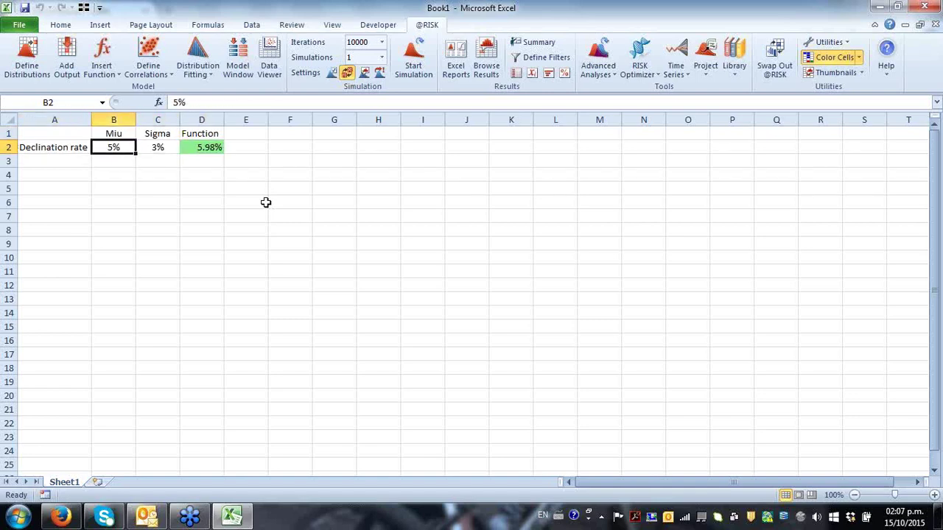
key("Up")
key("Right")
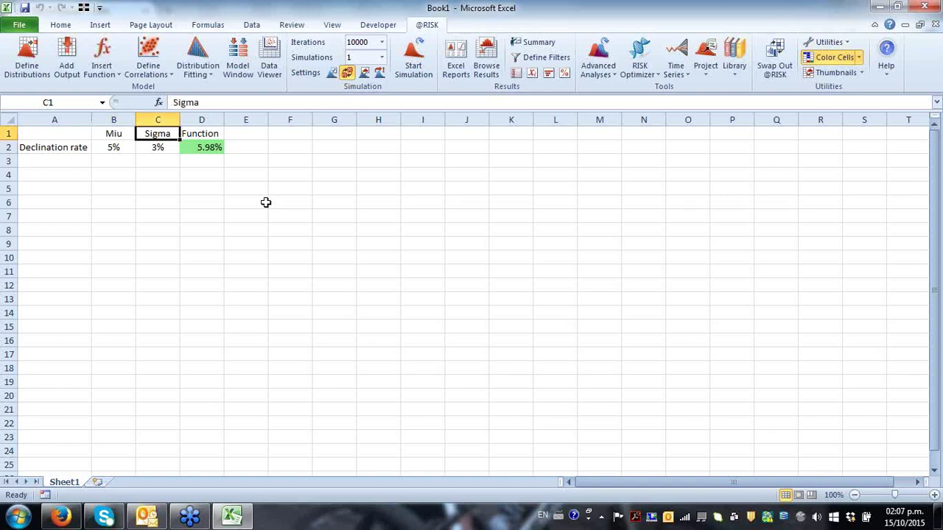
key("Left")
key("Left")
key("Down")
key("Down")
key("Down")
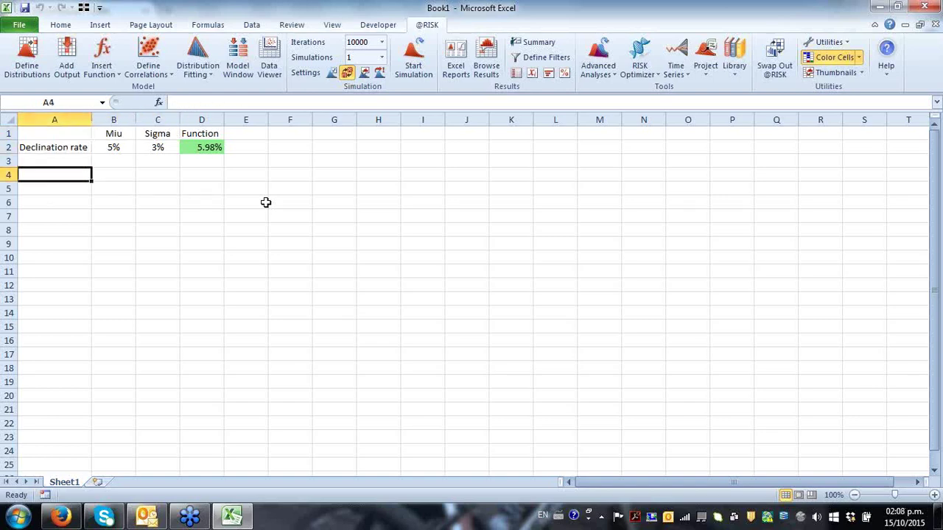
key("Right")
key("Left")
type("PERT")
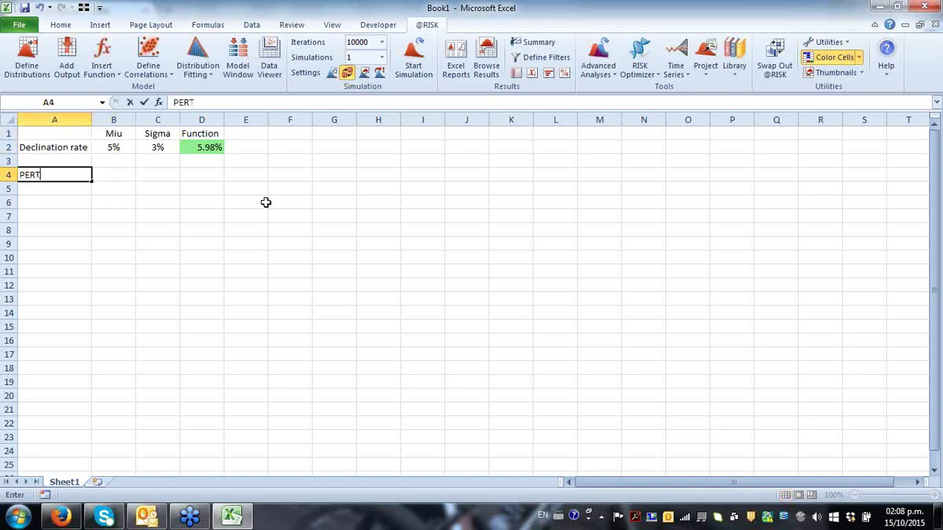
key("Right")
key("Left")
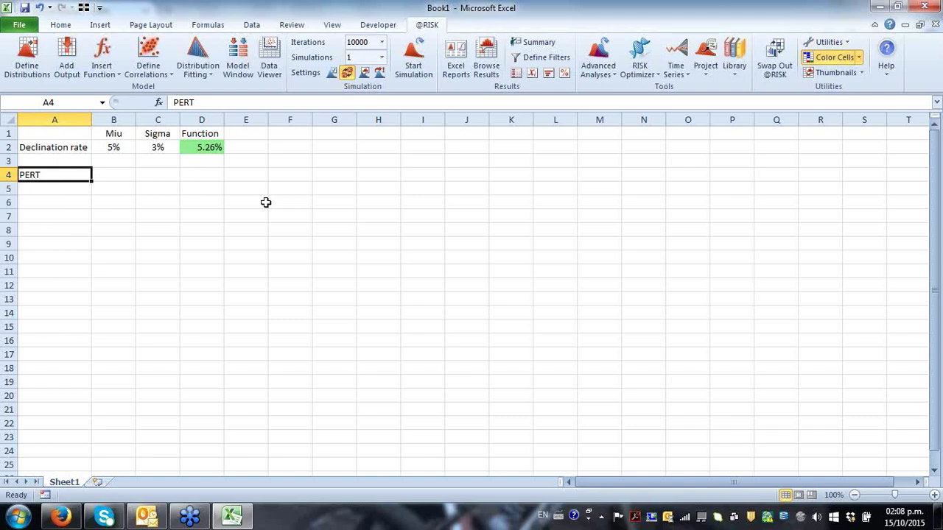
key("Delete")
- Label A5 as pert and enter the headings min, mode and max in B4:D4
key("Down")
type("pert")
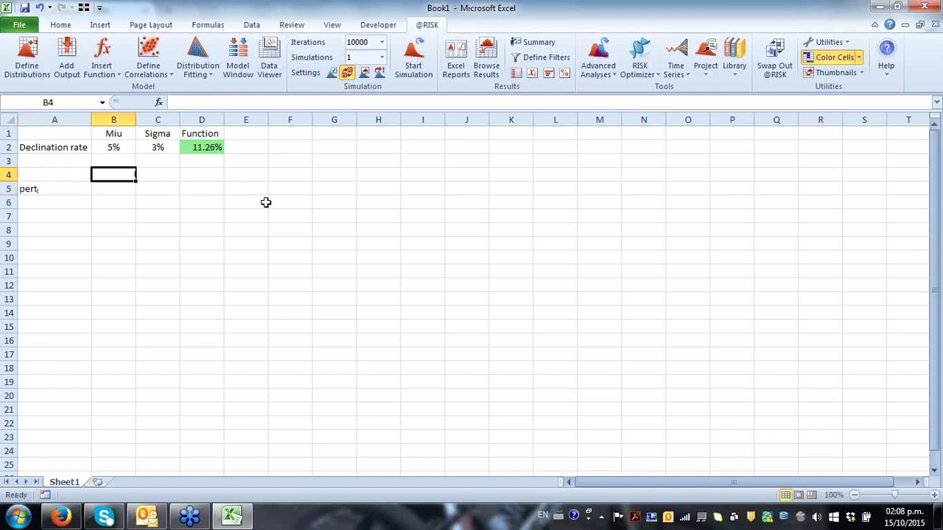
type("mn")
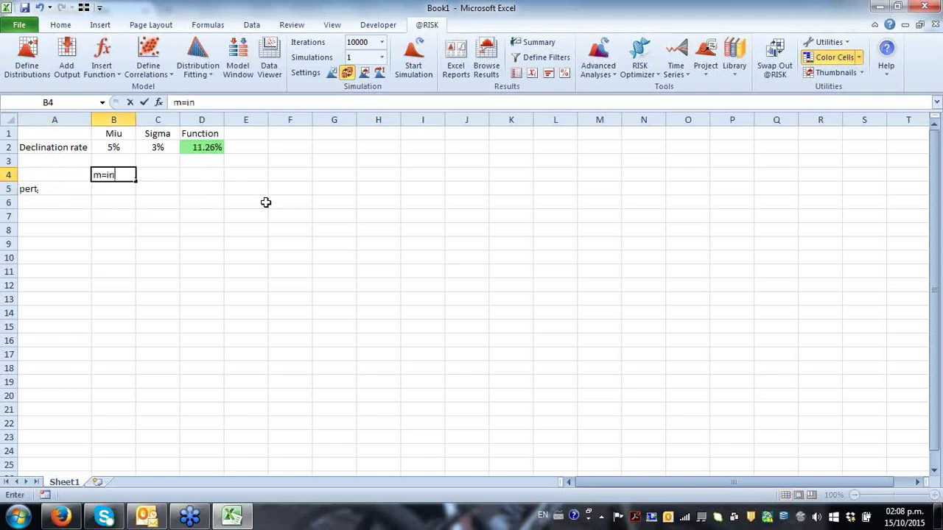
key("Escape")
type("min")
key("Tab")
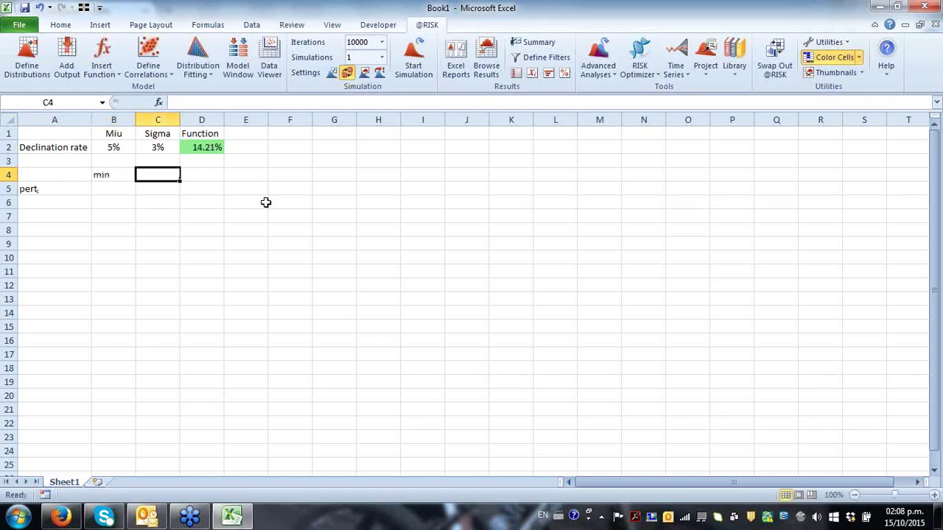
type("mode")
key("Tab")
type("max")
key("Return")
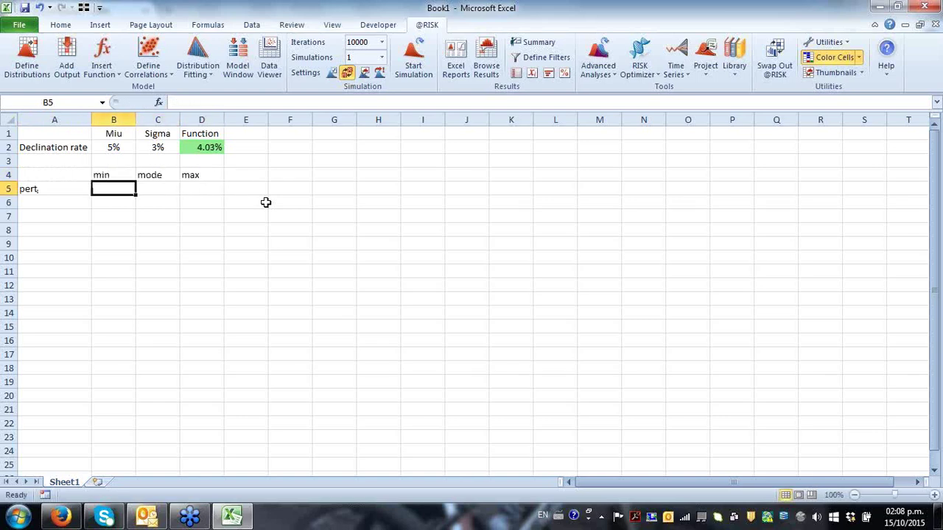
- Enter the PERT parameters 100 for min, 150 for mode and 300 for max in B5:D5
type("100")
key("Tab")
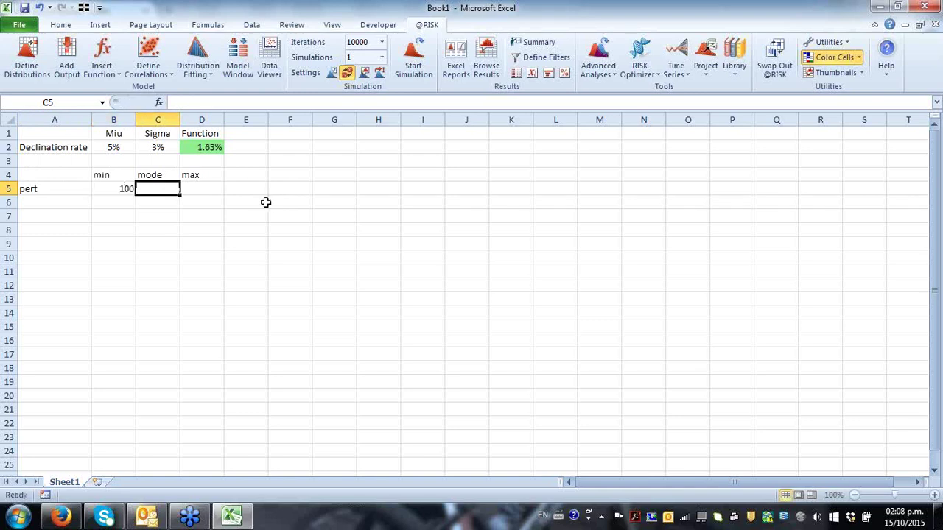
type("150")
key("Left")
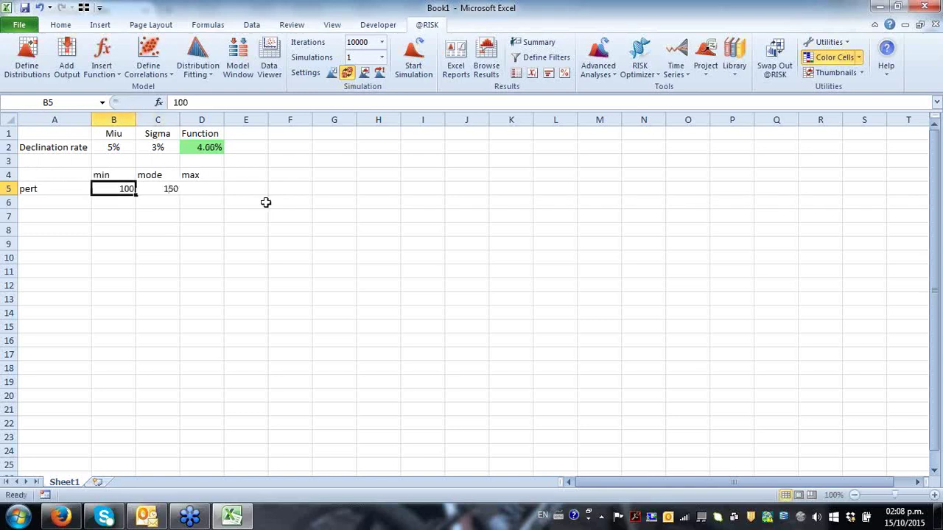
key("Right")
key("Right")
type("0")
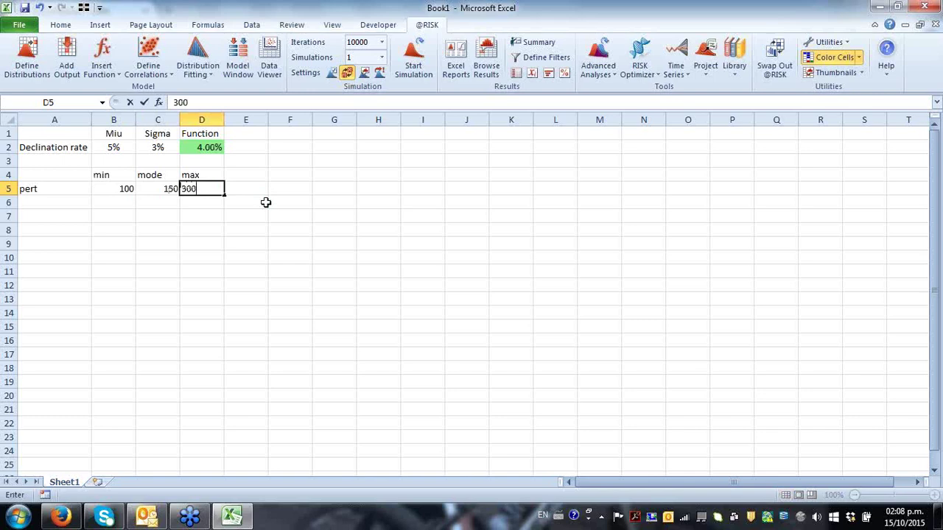
key("Left")
key("Right")
key("Right")
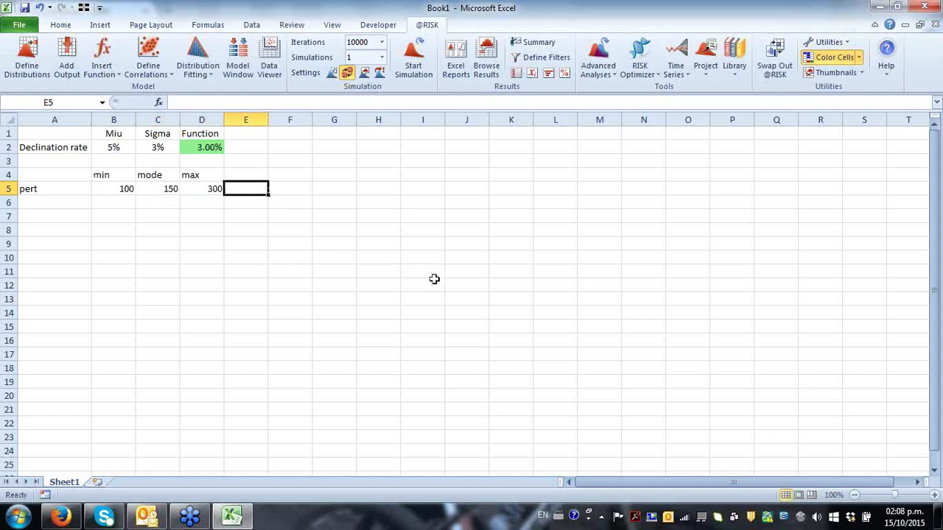
- Enter the formula =RiskPert(B5,C5,D5) in E5
key("F2")
type("=riskpert*(")
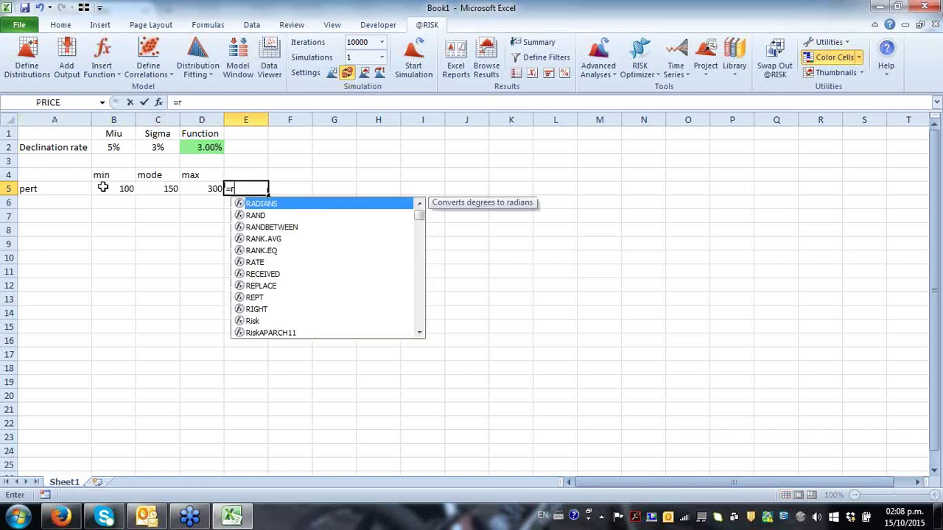
key("BackSpace")
key("BackSpace")
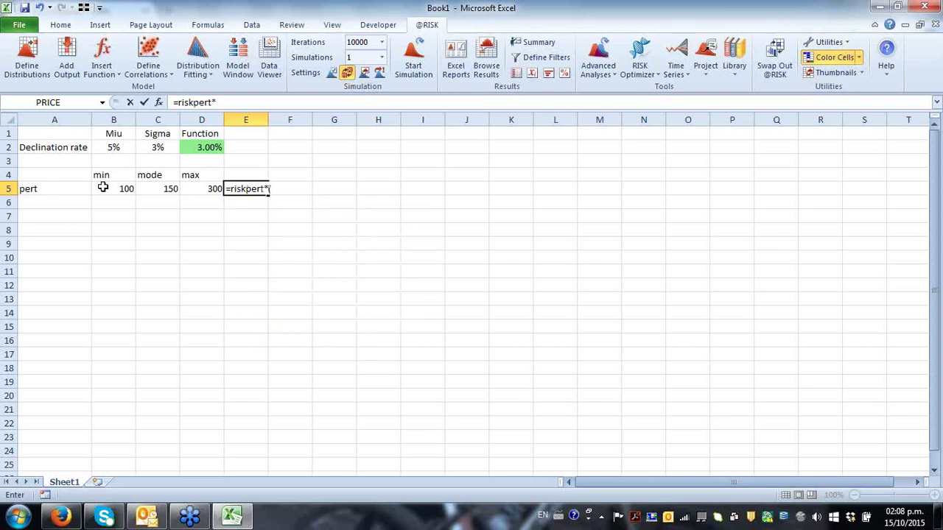
type("(")
left_click(126, 189)
type(",")
left_click(166, 190)
type(",")
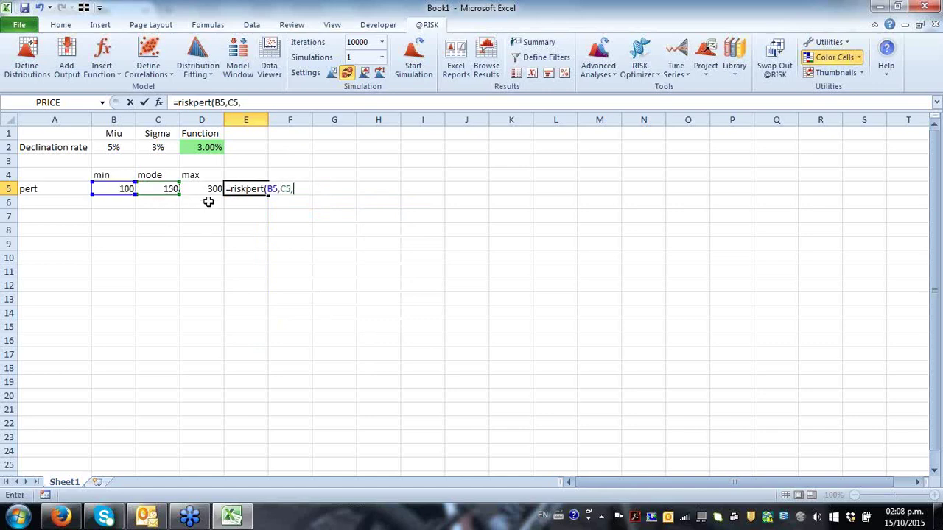
left_click(197, 189)
key("ctrl+Return")
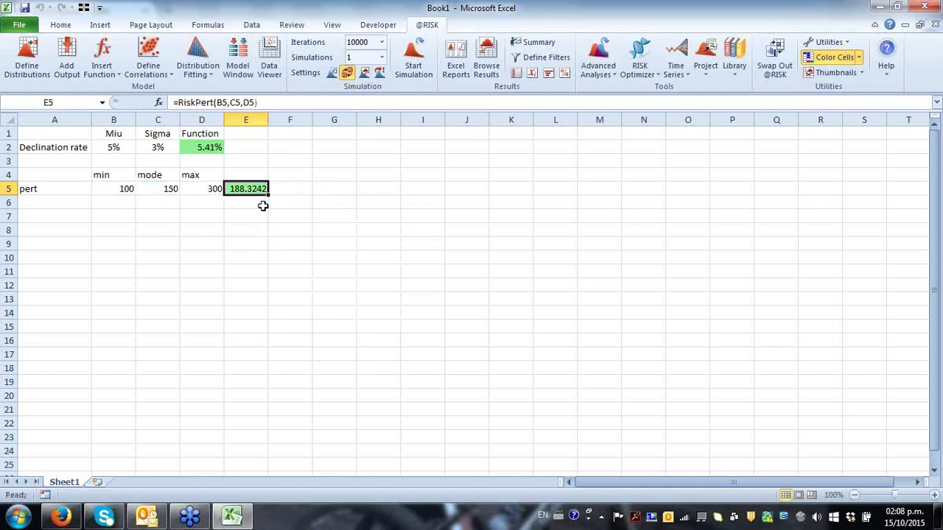
- Review the distribution graph of E5 without changing it, and recalculate the sheet repeatedly to sample new random values
left_click(37, 59)
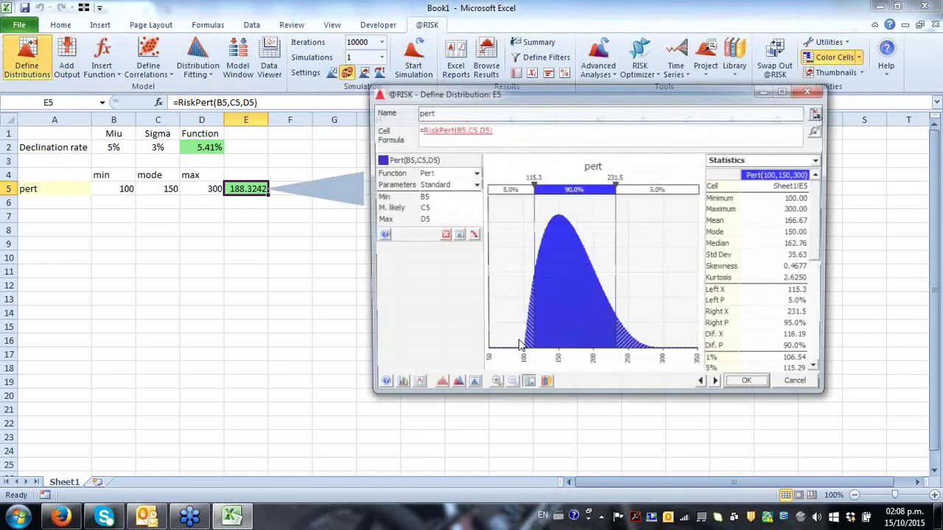
left_click(812, 389)
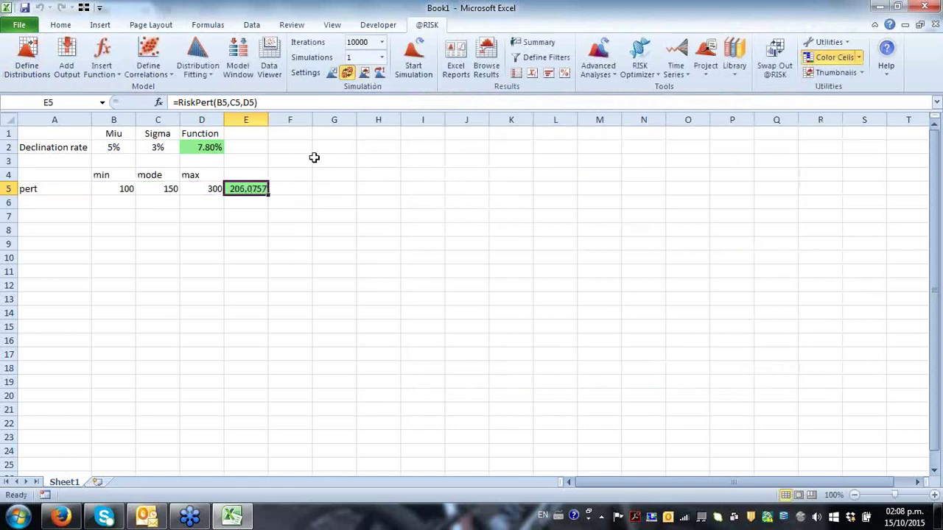
key("F9")
key("F9")
key("F9")
key("F9")
key("F9")
key("F9")
key("F9")
key("F9")
- Close Book1 without saving and open Example Artificial lift.xlsx from the Desktop at its Model sheet
left_click(936, 25)
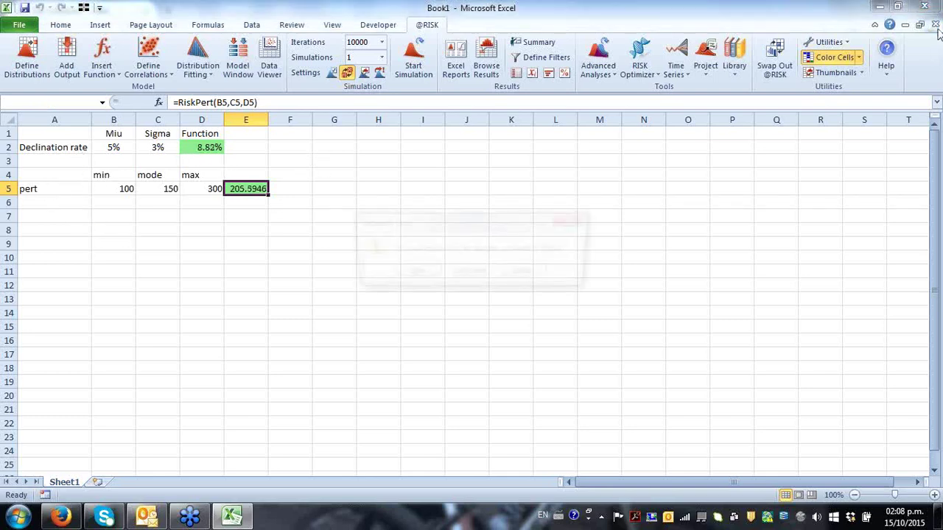
left_click(470, 273)
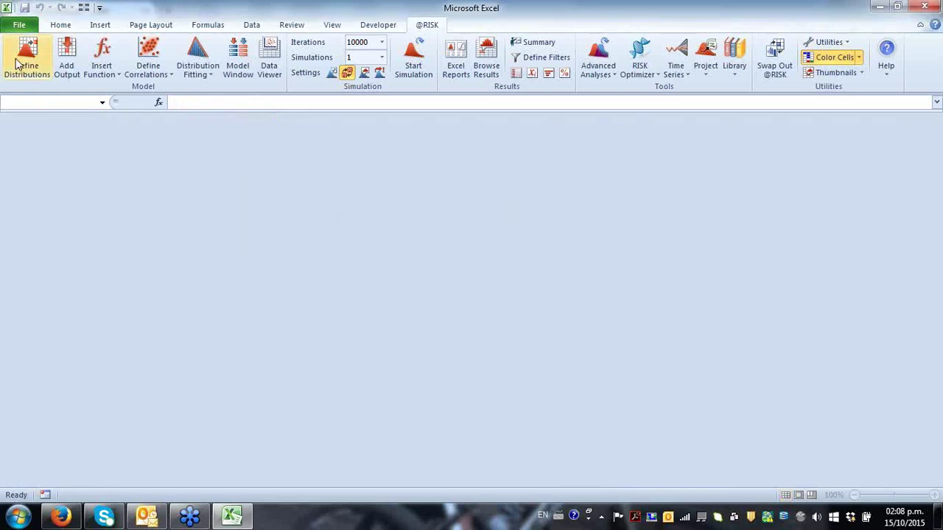
left_click(20, 25)
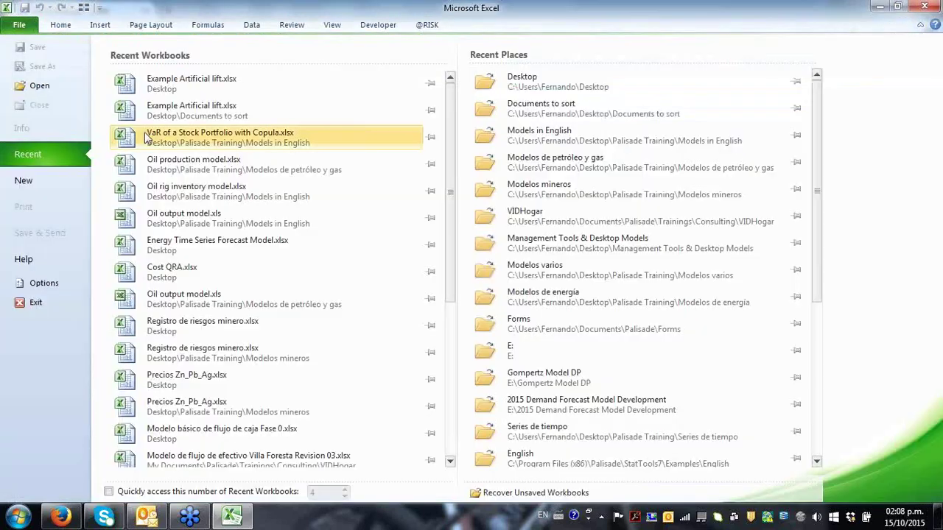
left_click(187, 88)
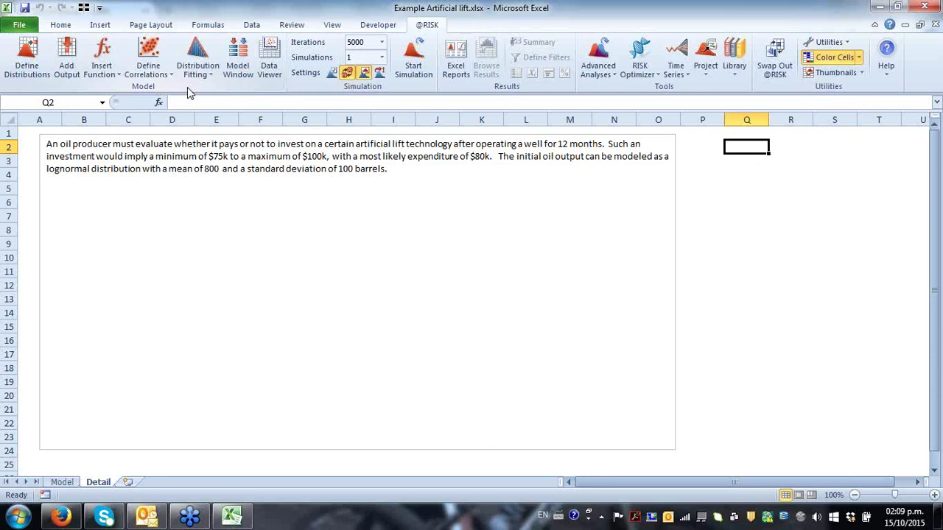
key("ctrl+Page_Up")
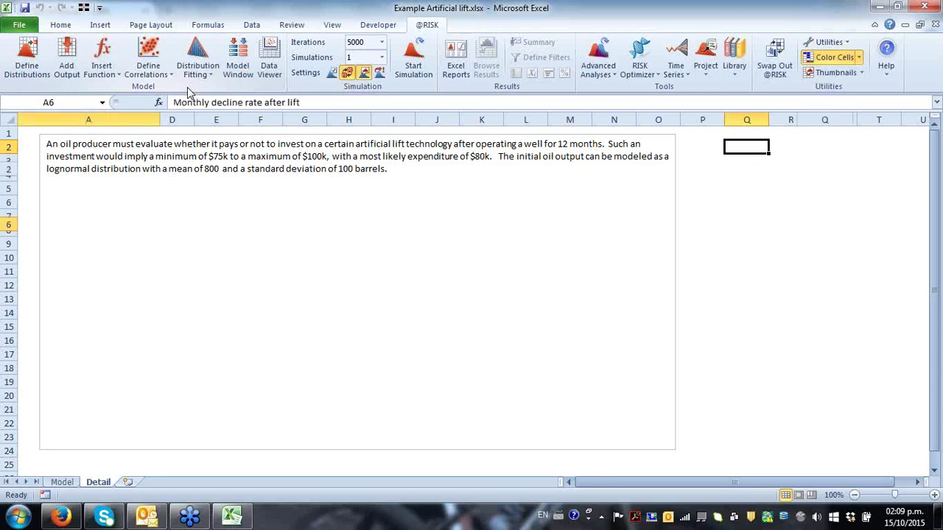
- Look through the monthly timeline in column H of the Model sheet and check the problem description on the Detail sheet
left_click(418, 183)
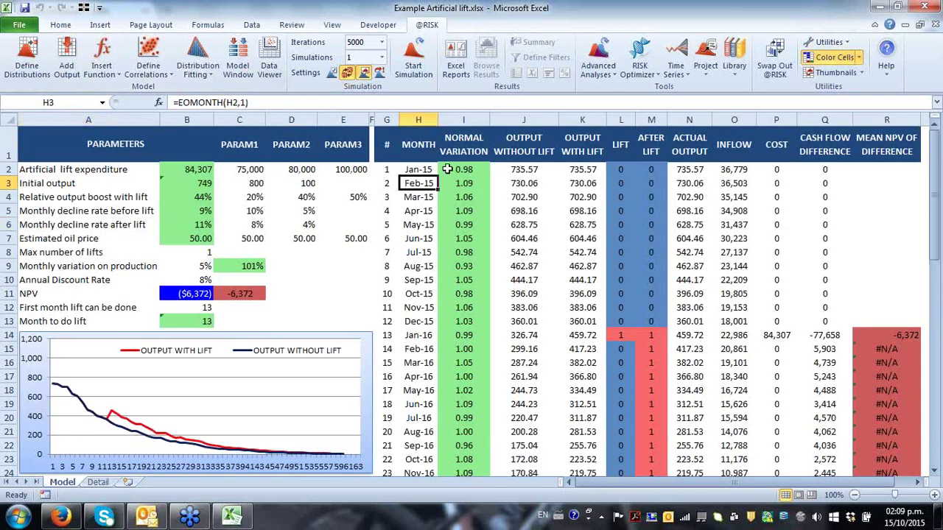
key("Up")
key("ctrl+Down")
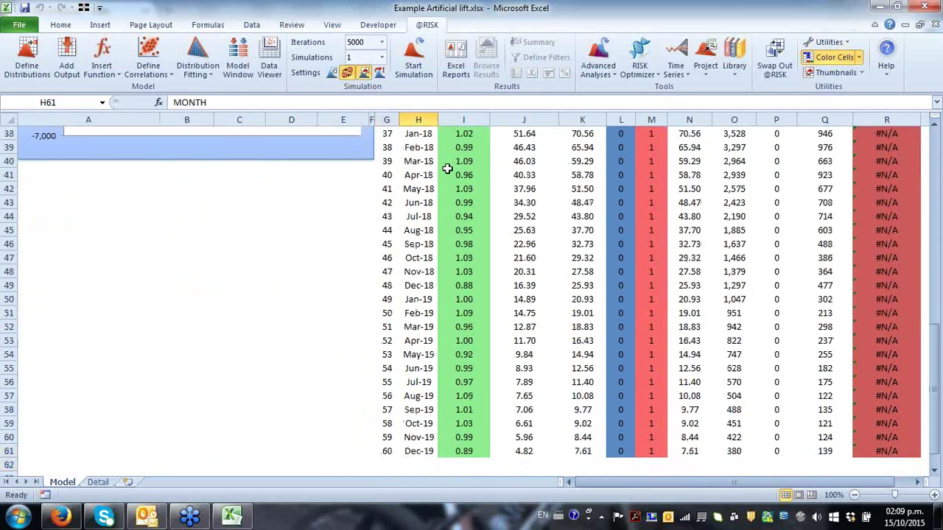
key("ctrl+Up")
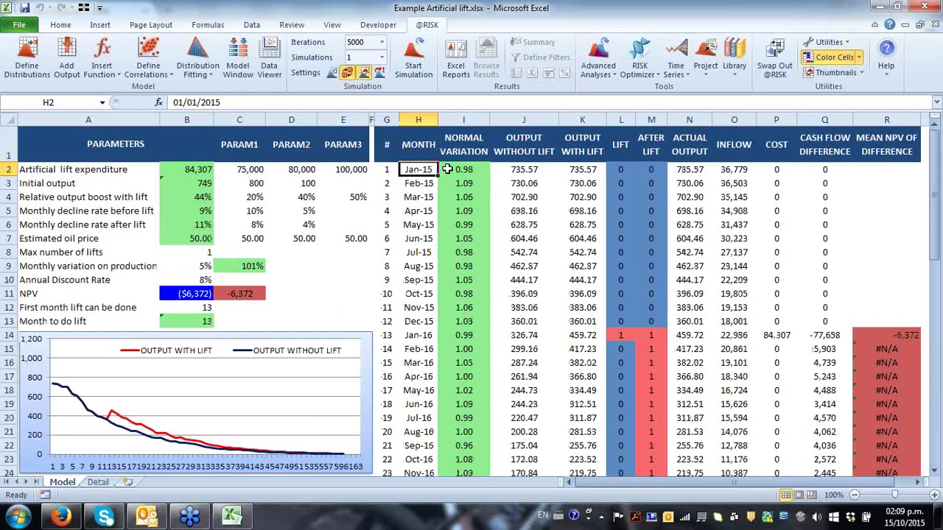
key("ctrl+Page_Down")
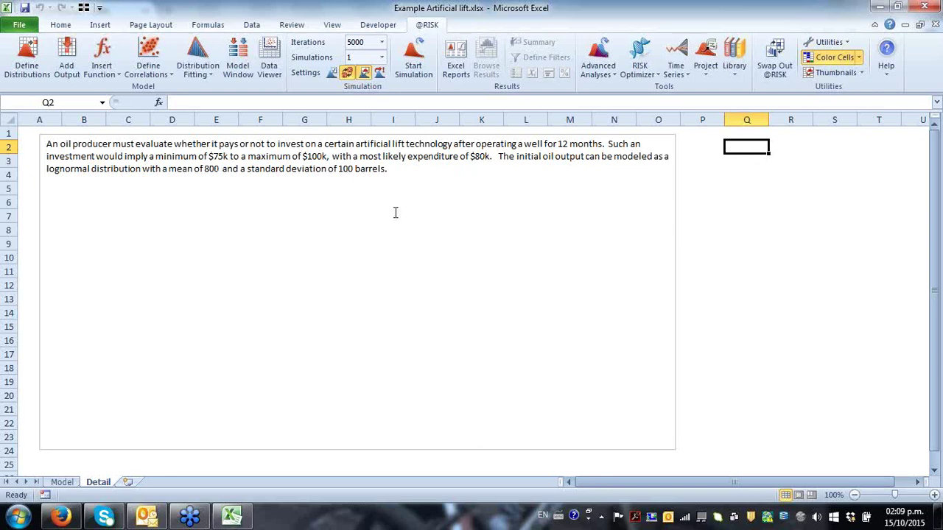
left_click(63, 483)
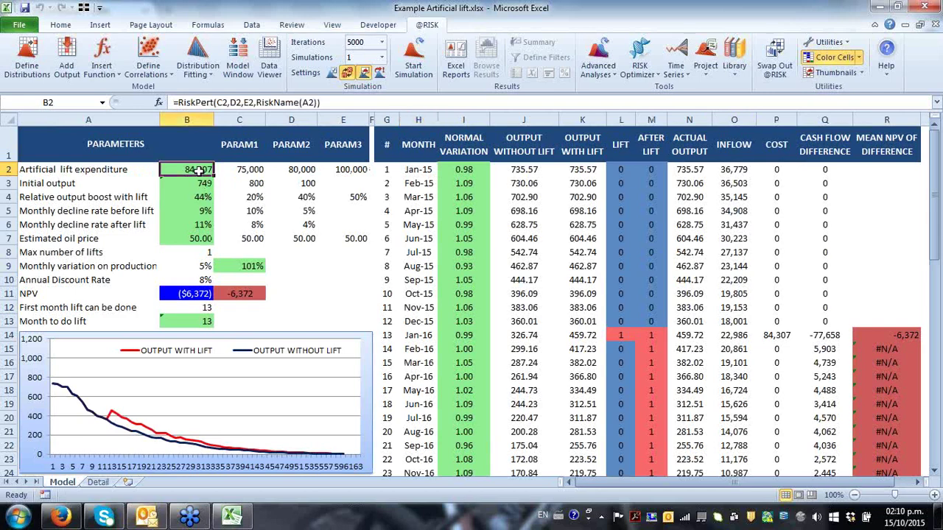
left_click(196, 170)
left_click(201, 183)
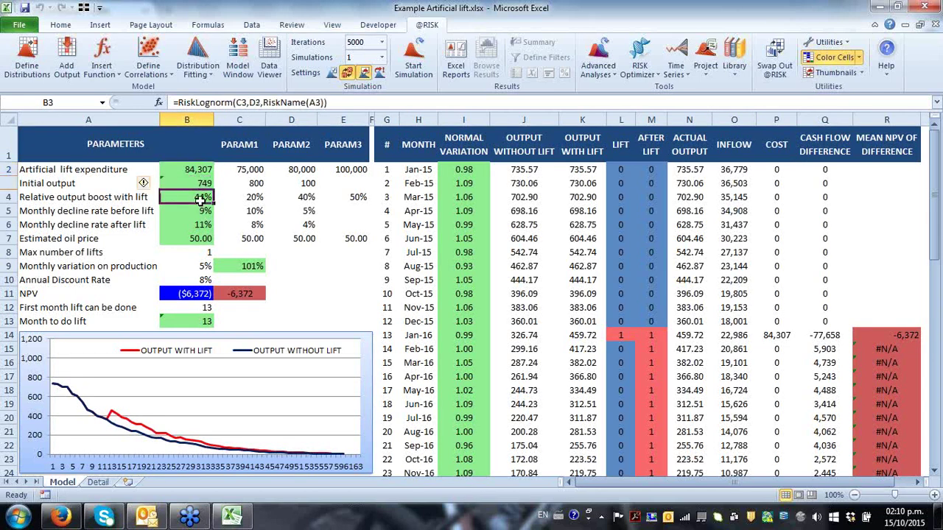
left_click(205, 197)
left_click(208, 213)
left_click(201, 225)
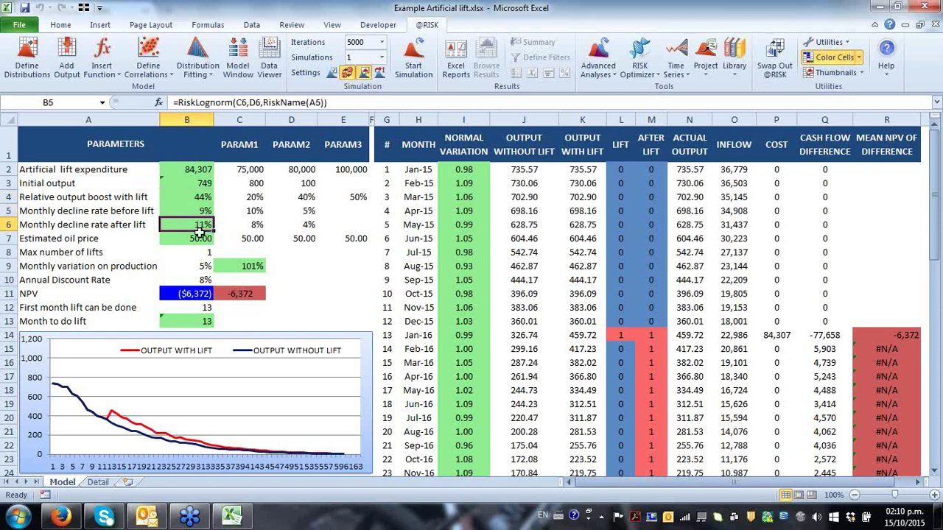
left_click(207, 241)
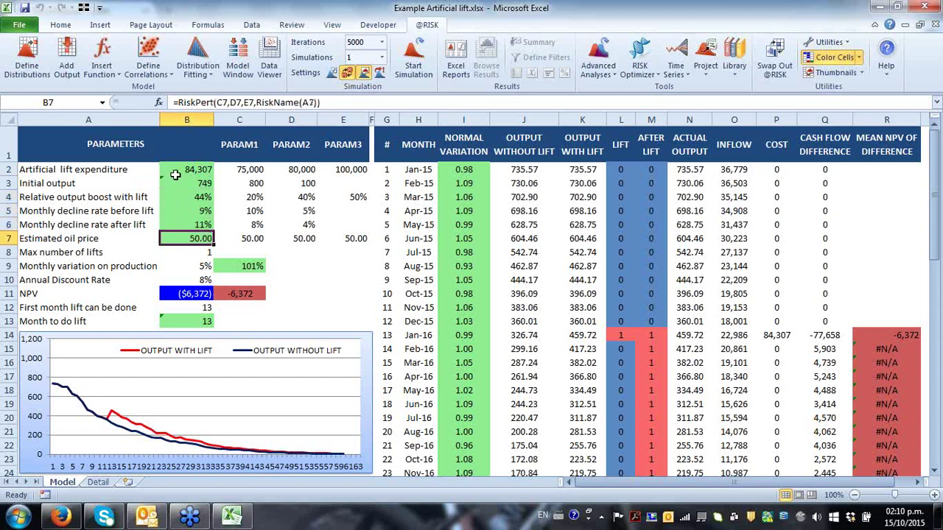
left_click_drag(64, 169, 175, 240)
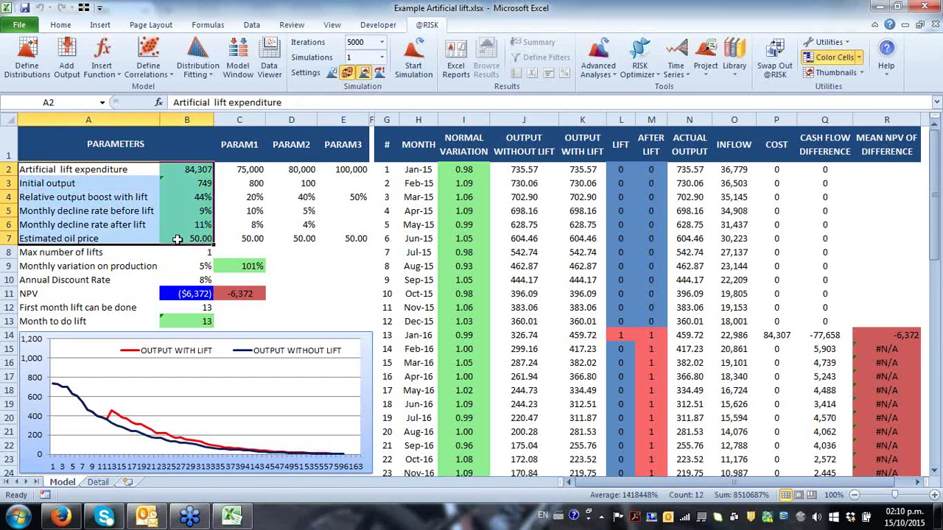
- Review the PERT distribution of the artificial lift expenditure in B2 with its parameters in C2:E2, and recalculate the sheet
left_click(206, 169)
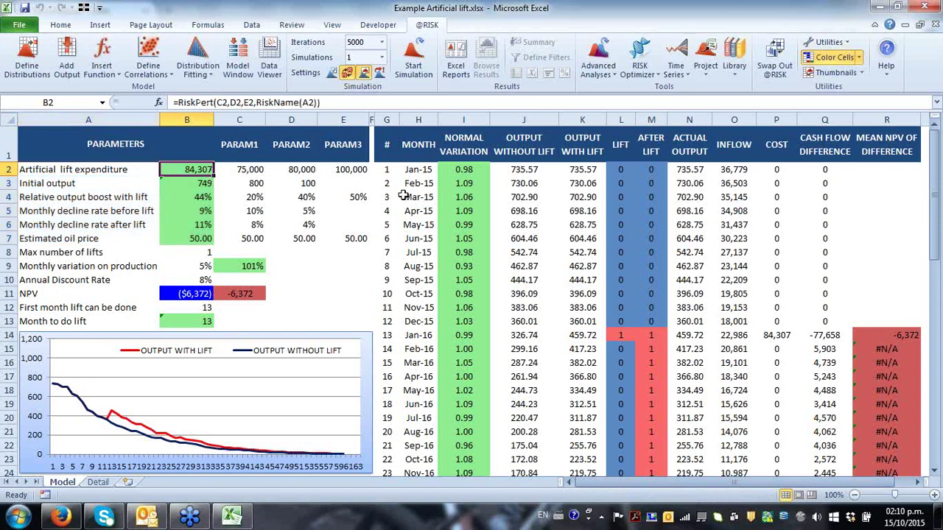
key("Right")
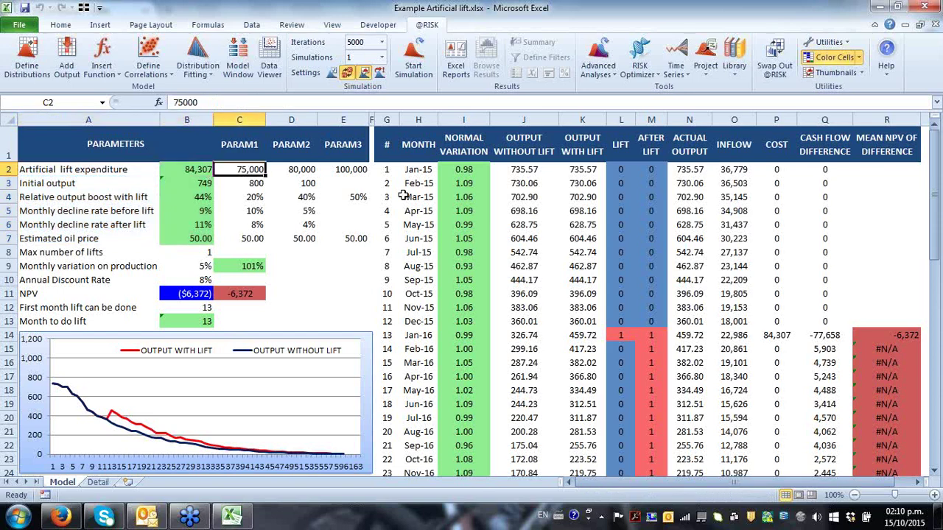
key("Left")
key("Left")
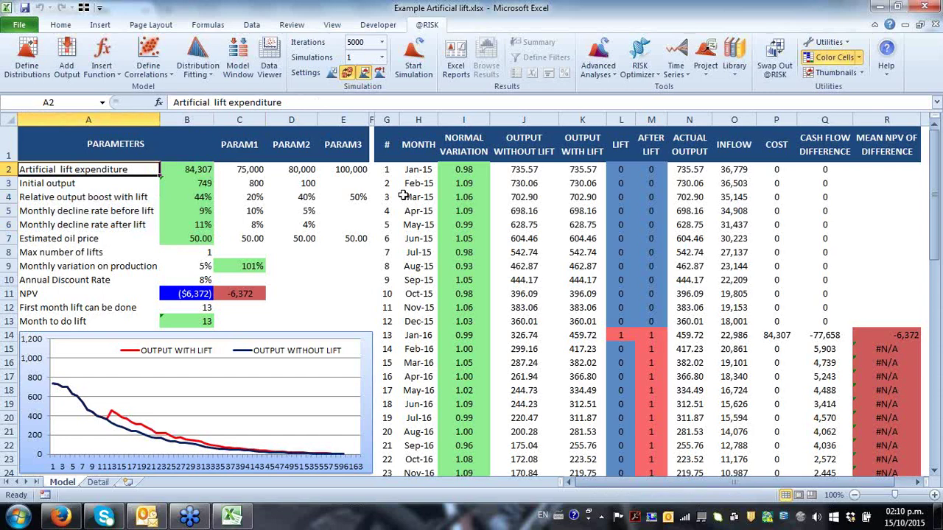
key("Right")
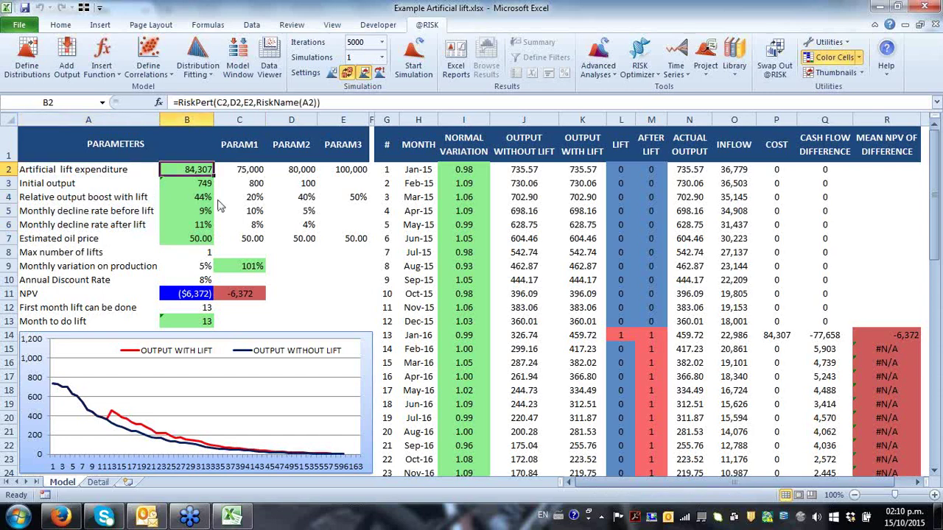
left_click(9, 72)
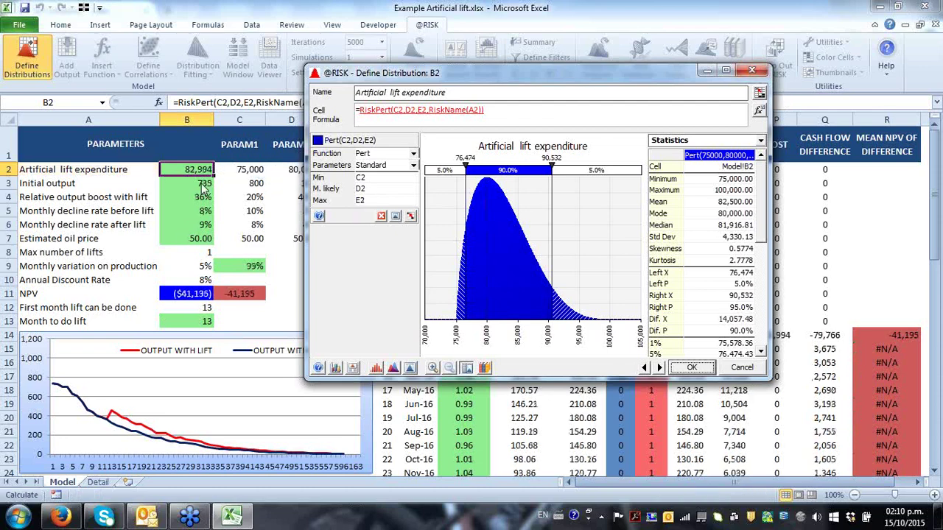
left_click_drag(243, 170, 346, 170)
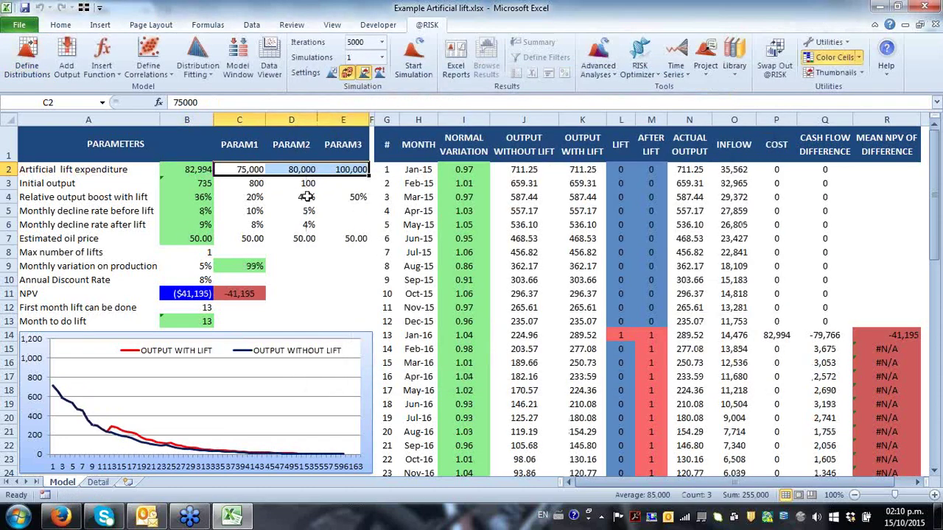
key("Left")
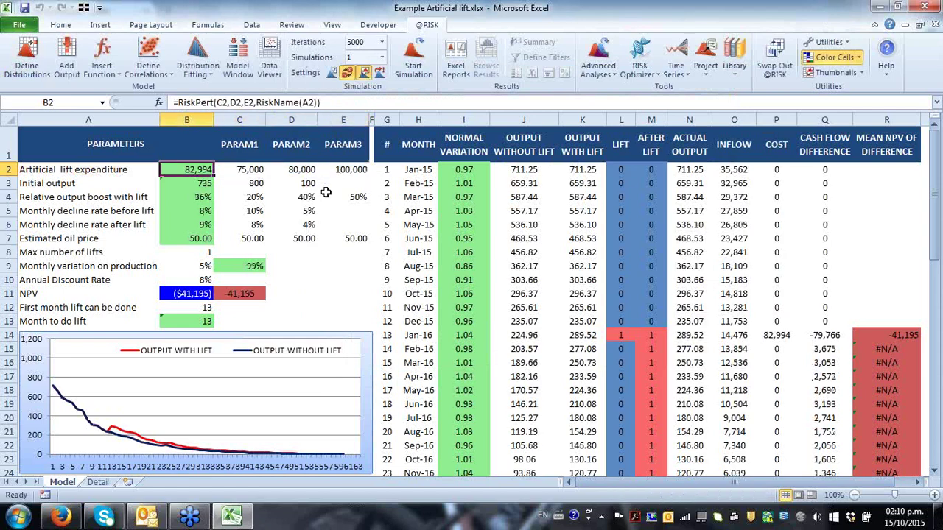
key("F9")
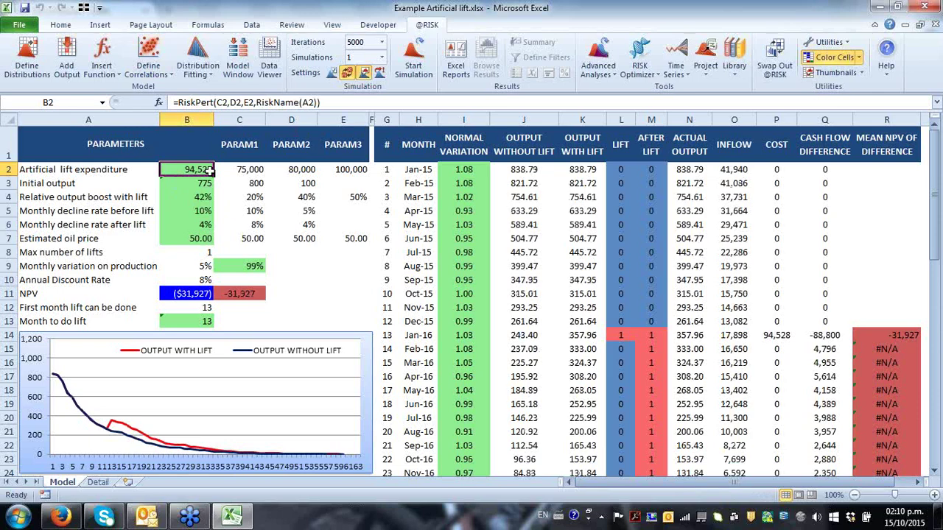
- Review the lognormal distribution graph of the initial output in B3, and close it without changing the distribution
key("Down")
key("Up")
key("Down")
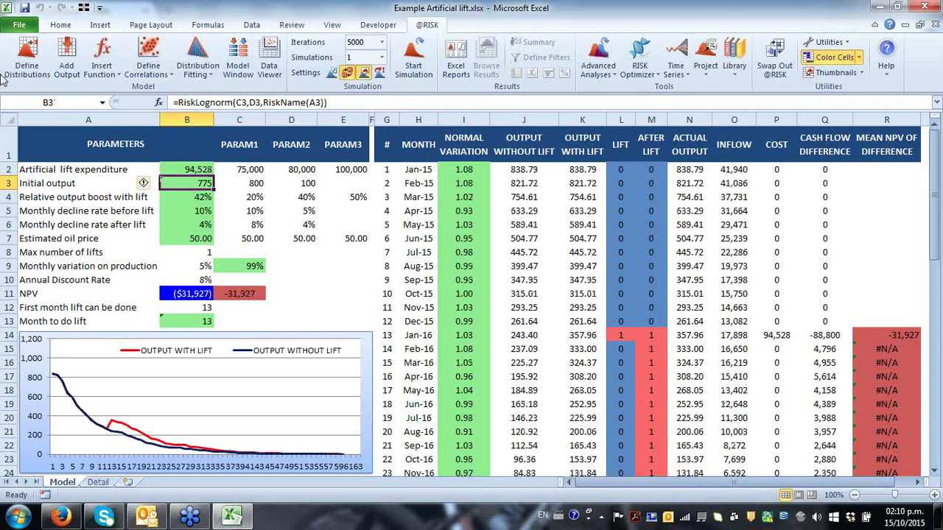
left_click(27, 58)
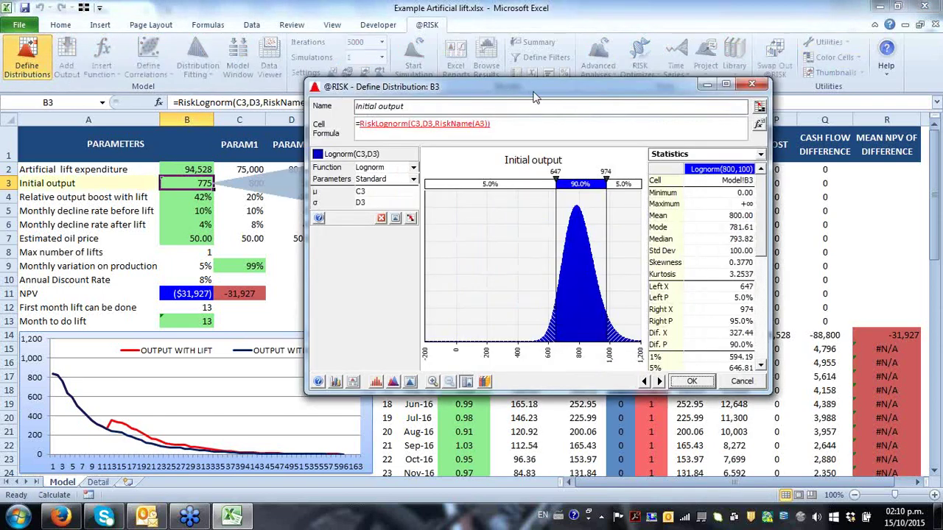
left_click_drag(535, 97, 638, 140)
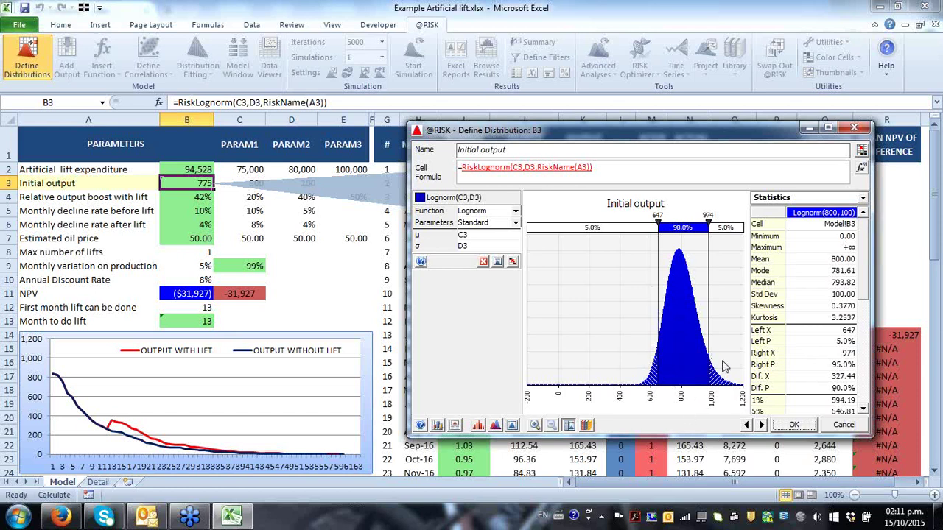
left_click(795, 426)
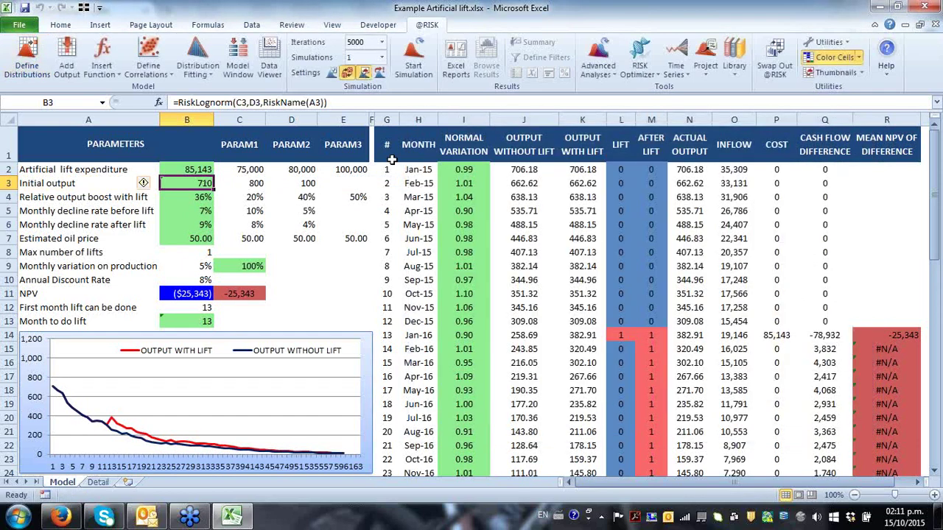
- Examine the relative output boost input in B4 and its three PERT parameters in C4:E4
key("Left")
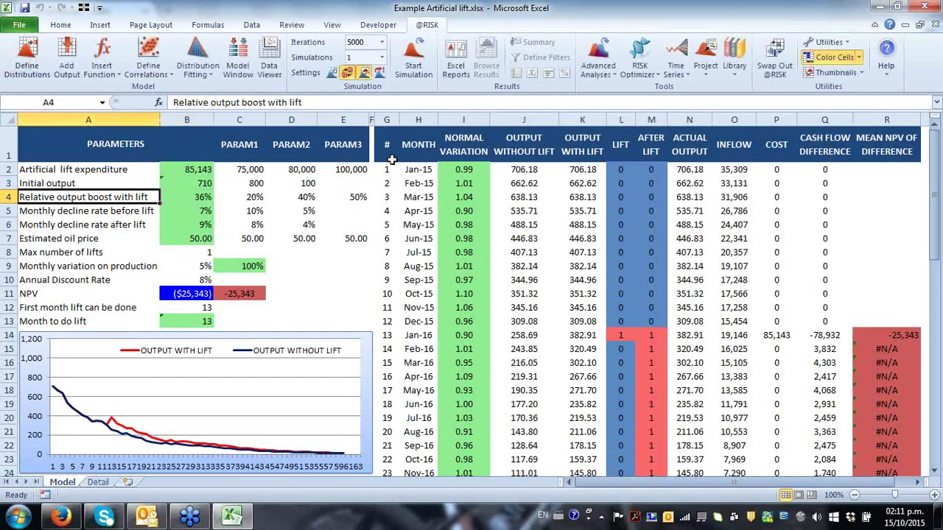
key("Right")
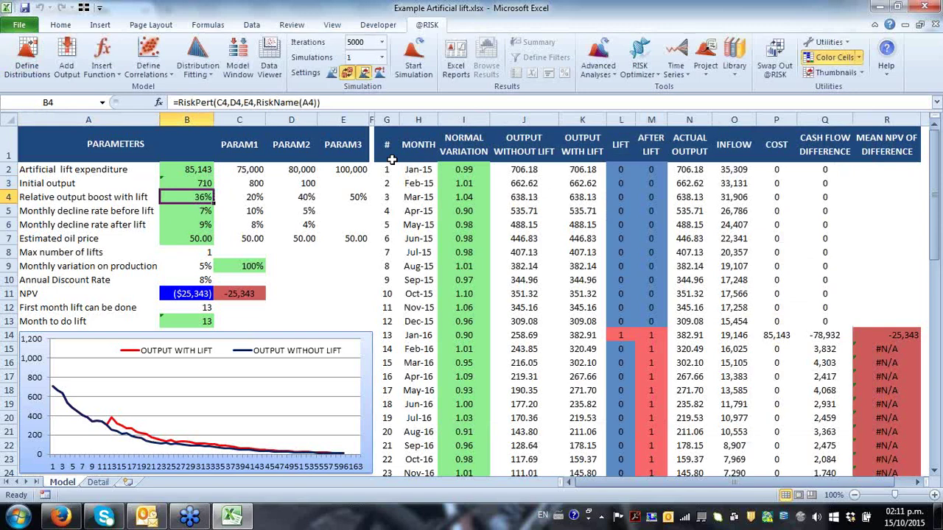
key("Right")
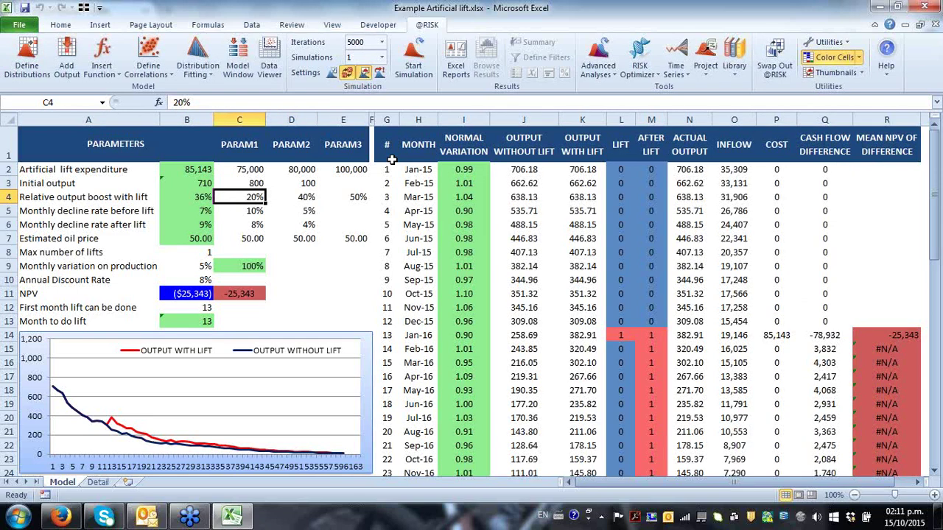
key("Right")
key("Right")
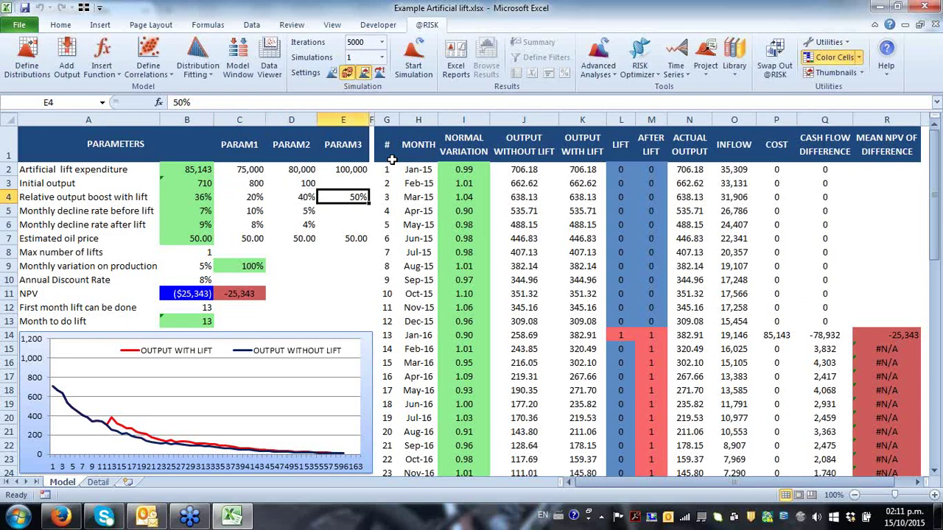
key("Left")
key("Left")
key("Left")
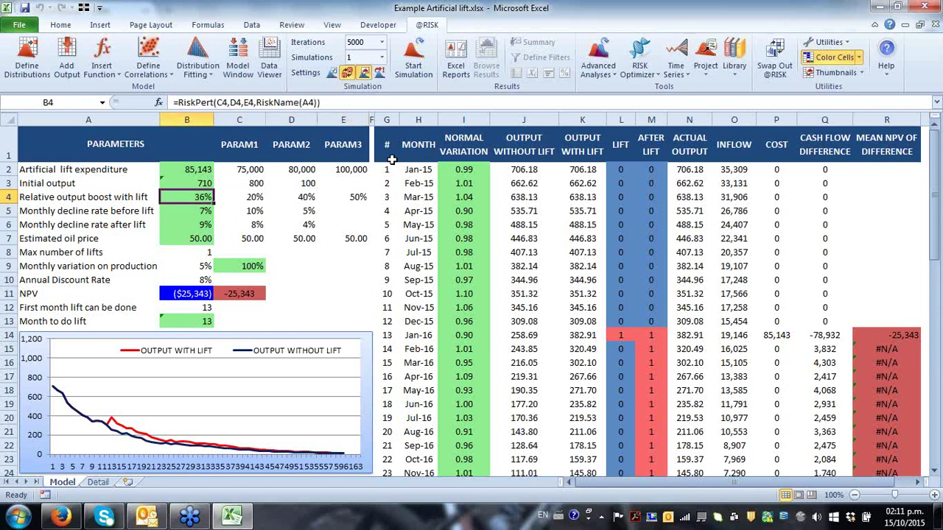
- Examine the monthly decline rates before and after lift in B5:B6 and their first parameters in C5 and C6
key("Down")
key("shift+Down")
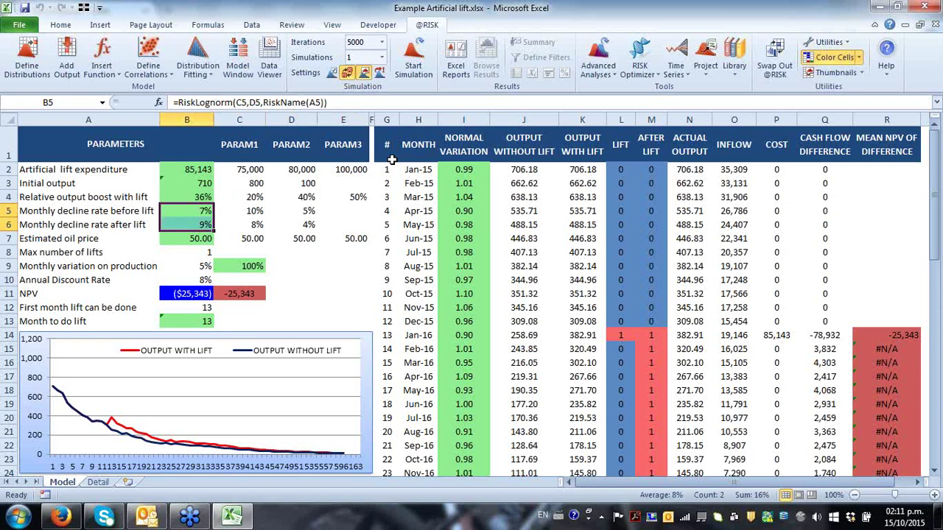
key("shift+Up")
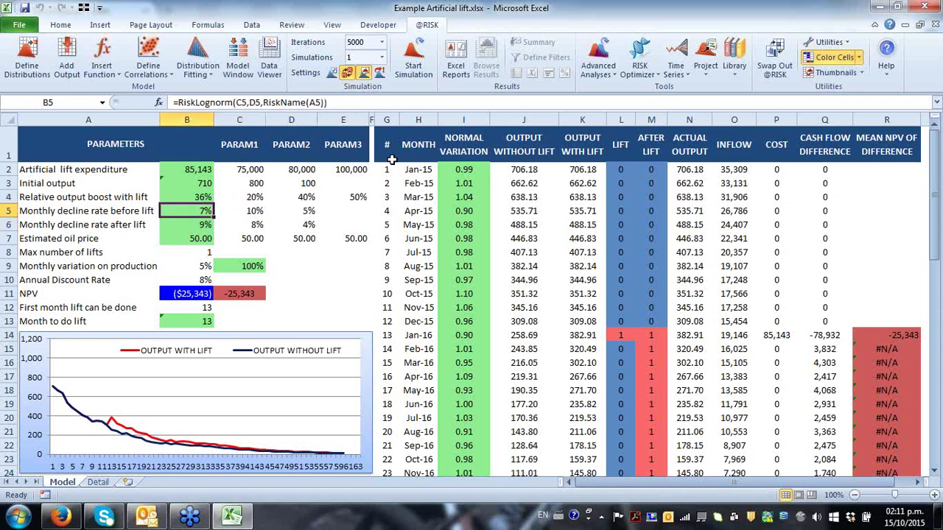
key("Right")
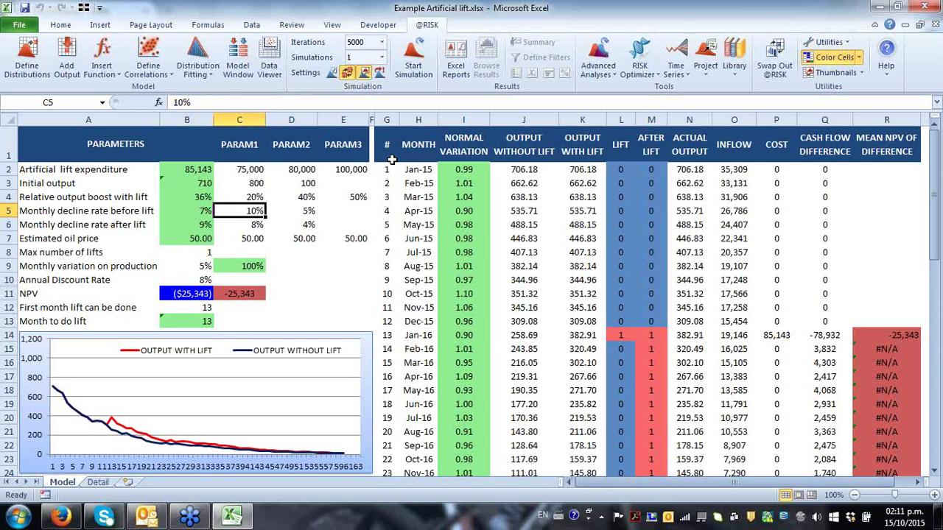
key("Down")
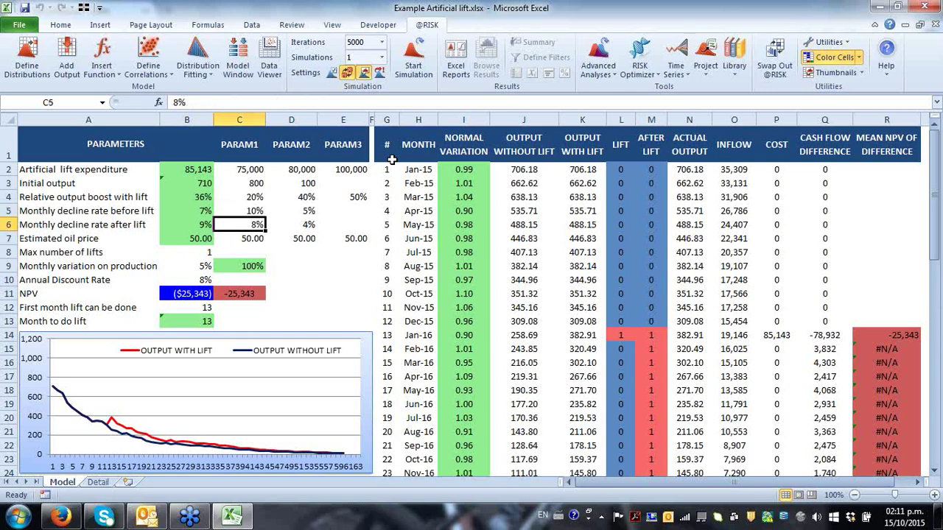
- Compare the output boost parameters in C4:E4 with the after-lift decline parameters in C6:D6, and select the decline rates B5:B6
key("Up")
key("Up")
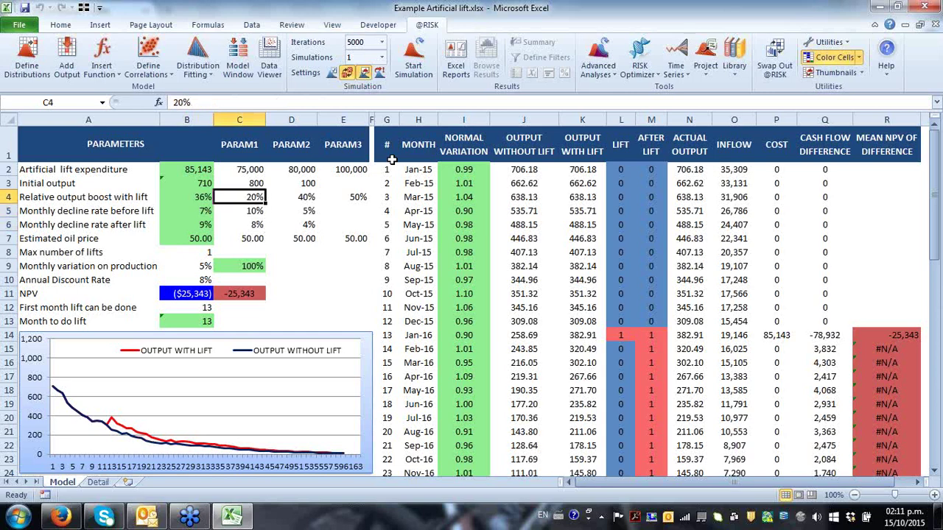
key("shift+Right")
key("shift+Right")
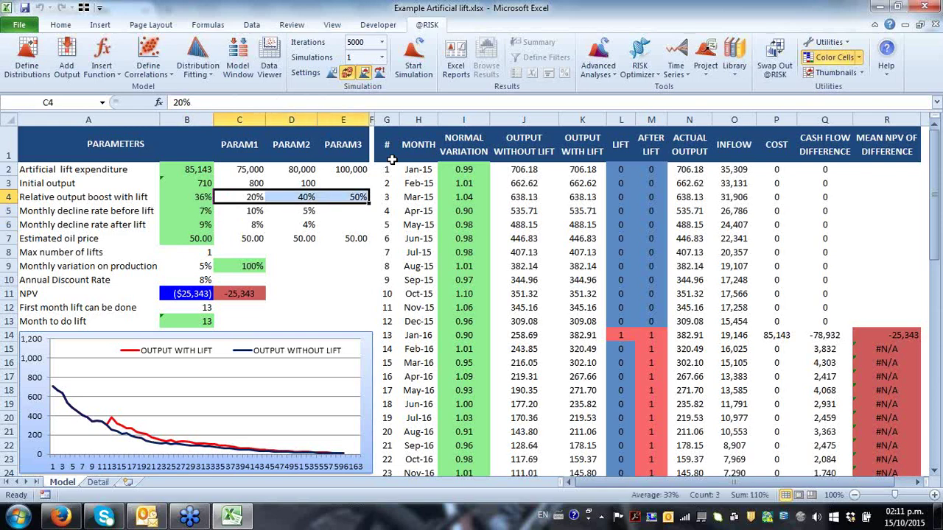
key("Down")
key("Down")
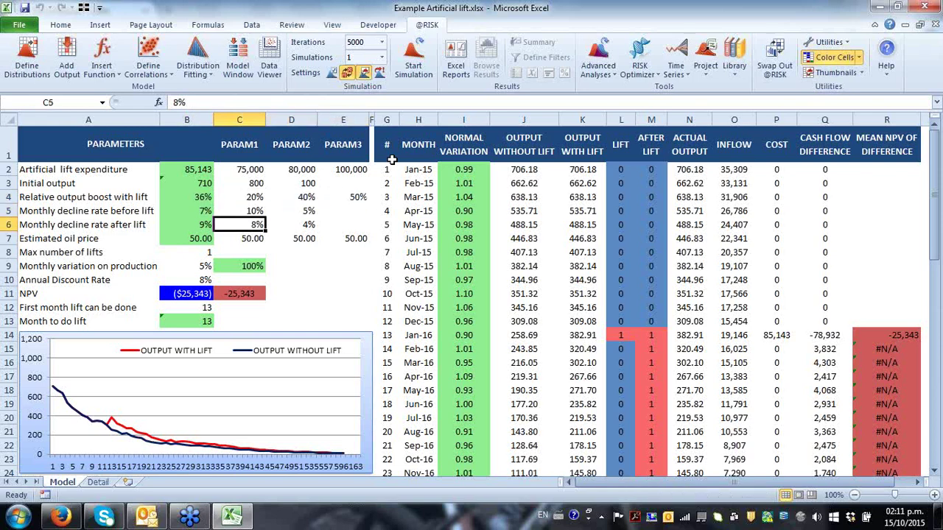
key("shift+Right")
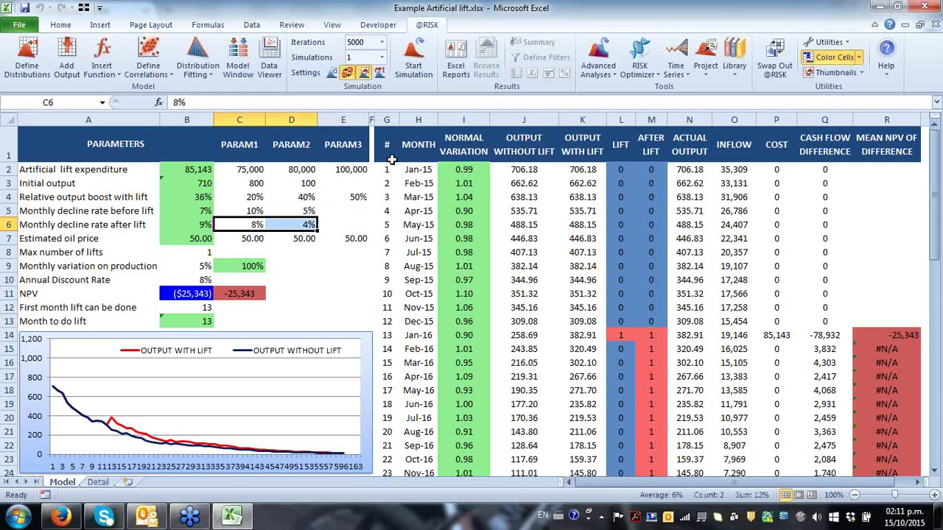
key("Left")
key("Up")
key("shift+Down")
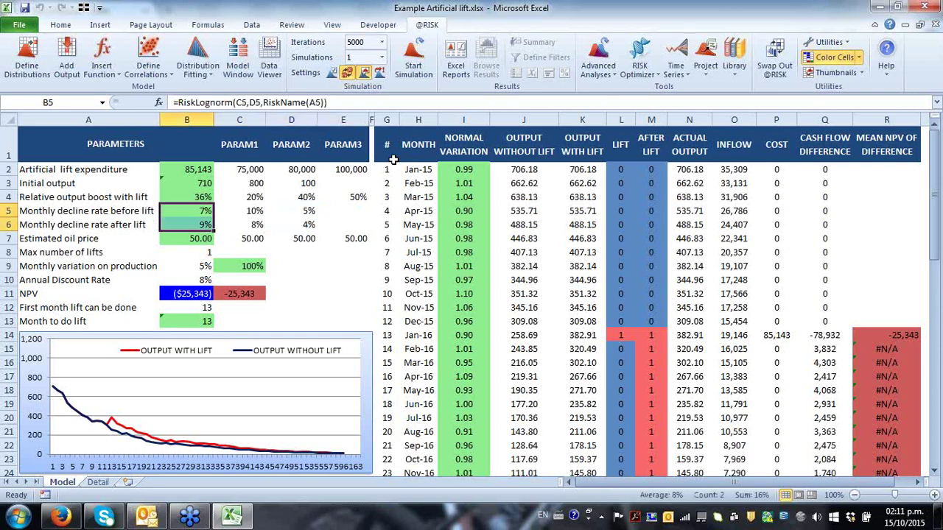
- Compare the output boost input in B4 with the after-lift decline parameters in C6:D6 and the decline rate formulas in B5:B6
left_click(196, 198)
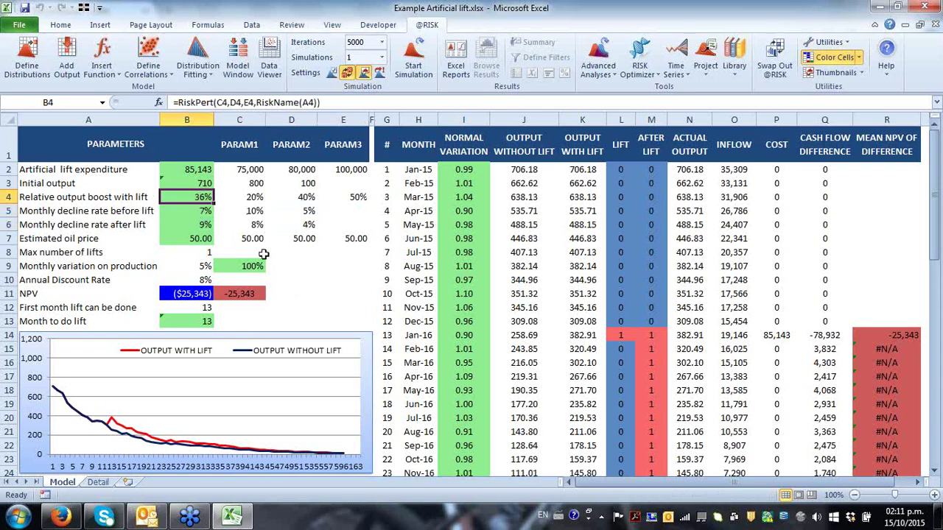
left_click(252, 228)
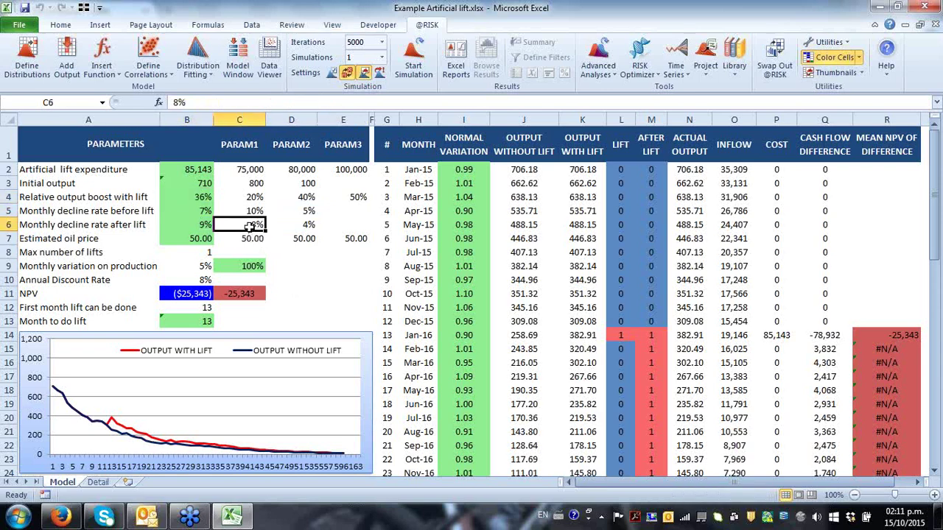
left_click(309, 226)
left_click(257, 228)
key("Left")
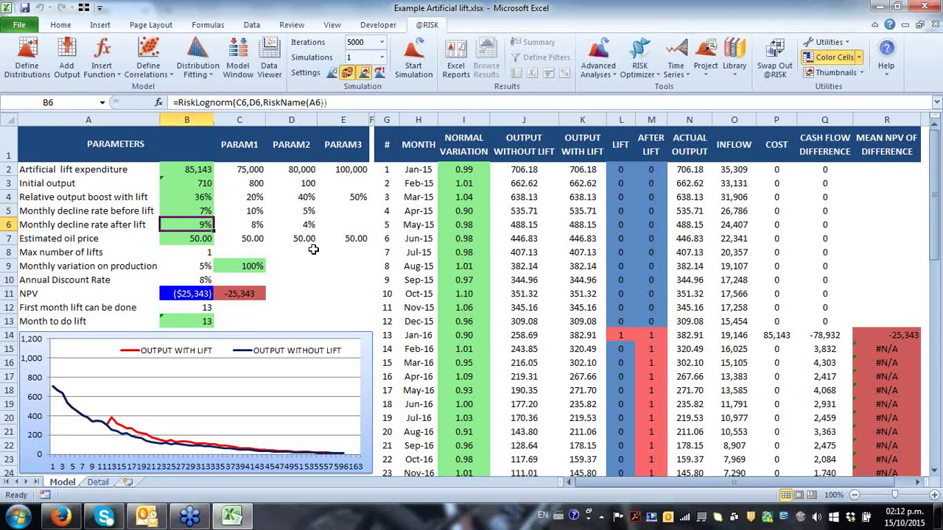
key("Up")
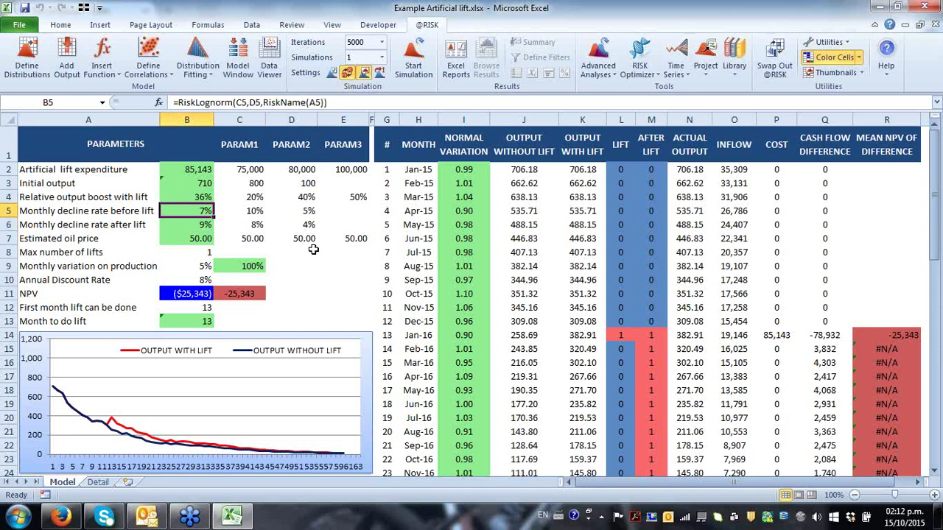
key("Down")
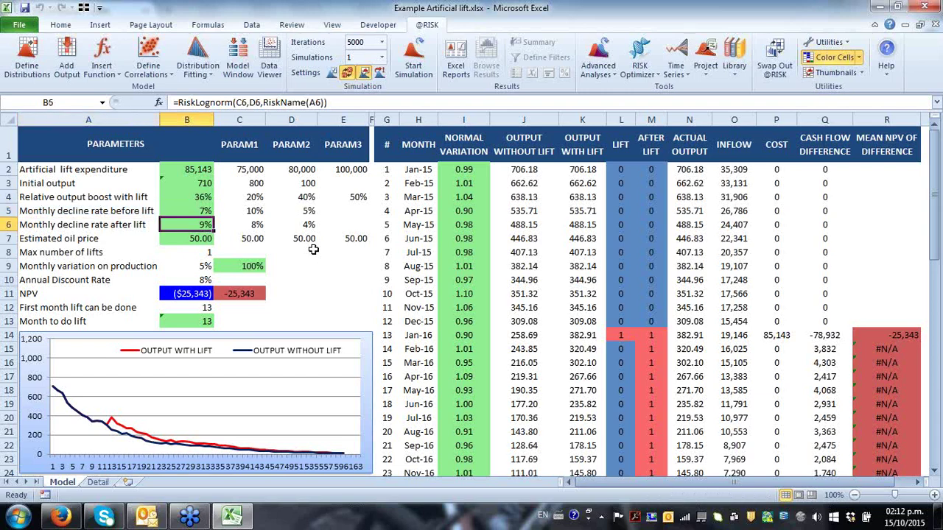
- Examine the estimated oil price input in B7 and its PERT parameters in C7:E7, leaving the formula unedited
key("Down")
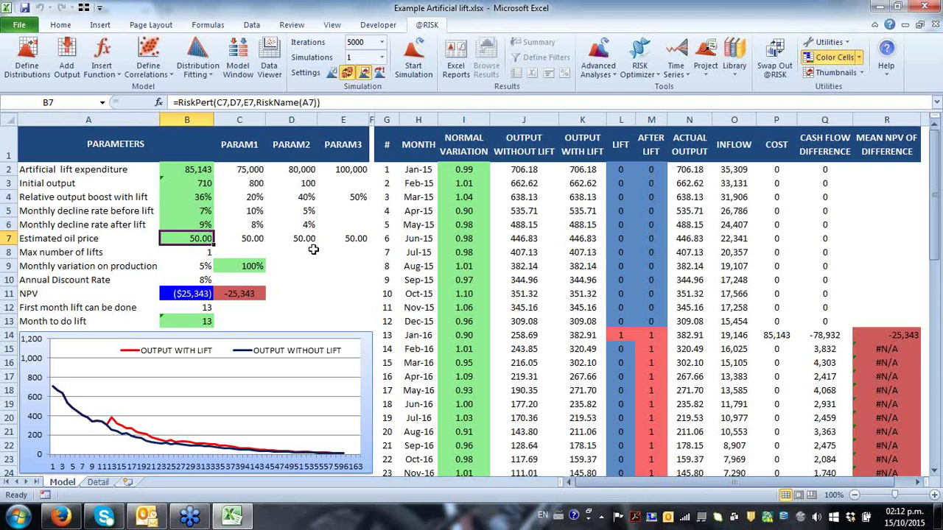
key("Right")
key("shift+Right")
key("shift+Right")
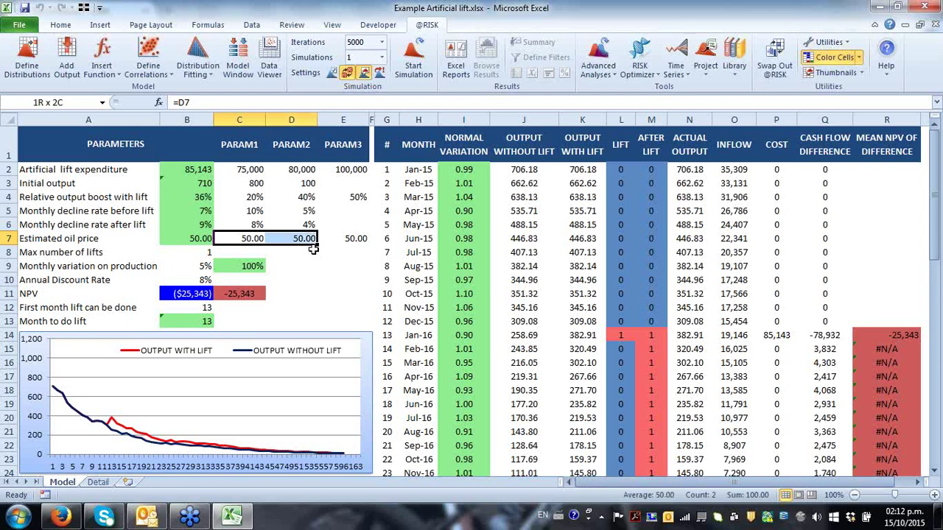
key("Left")
key("Right")
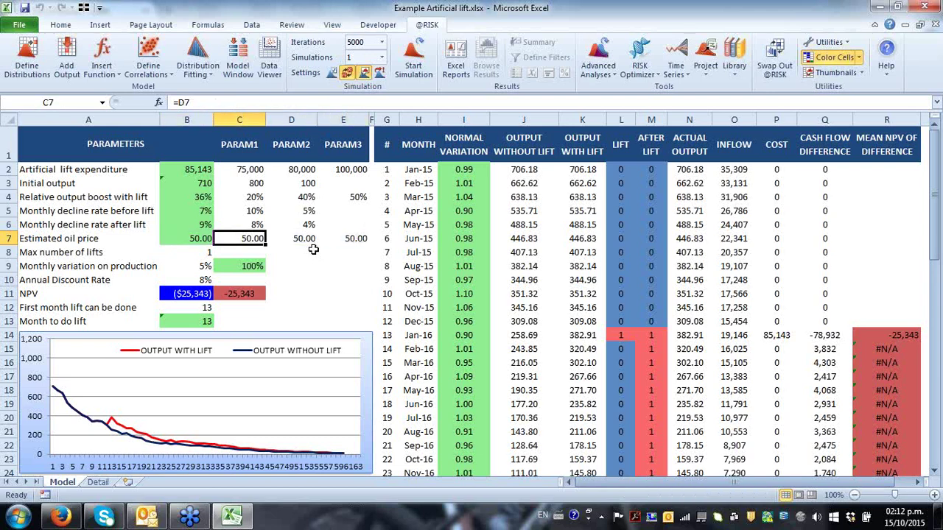
key("Left")
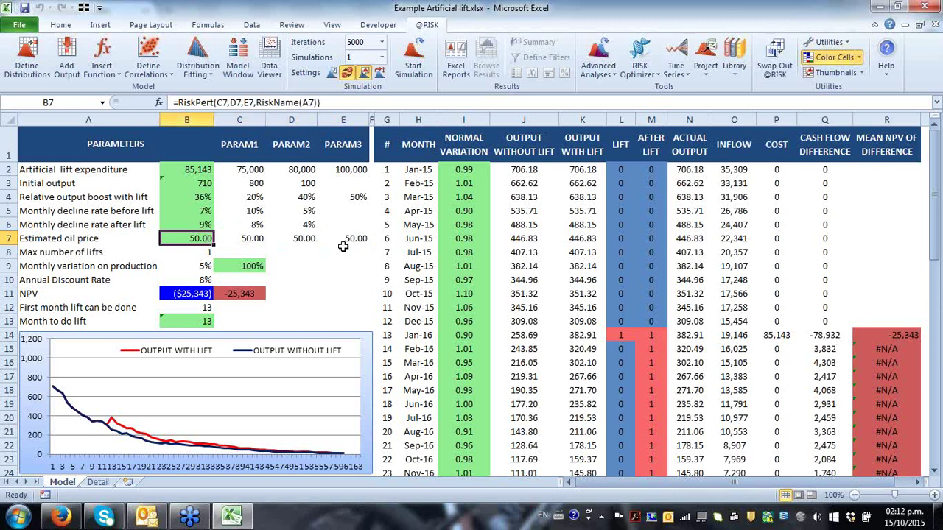
key("F2")
key("Escape")
- Inspect the formulas for monthly production variation in C9, month to do lift in B13 and NPV in B11
left_click(253, 270)
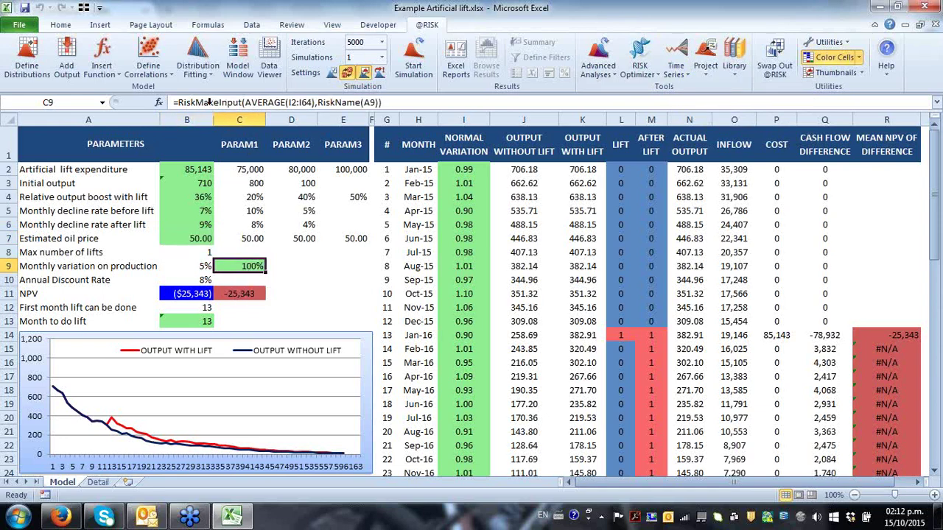
left_click(204, 322)
left_click(197, 294)
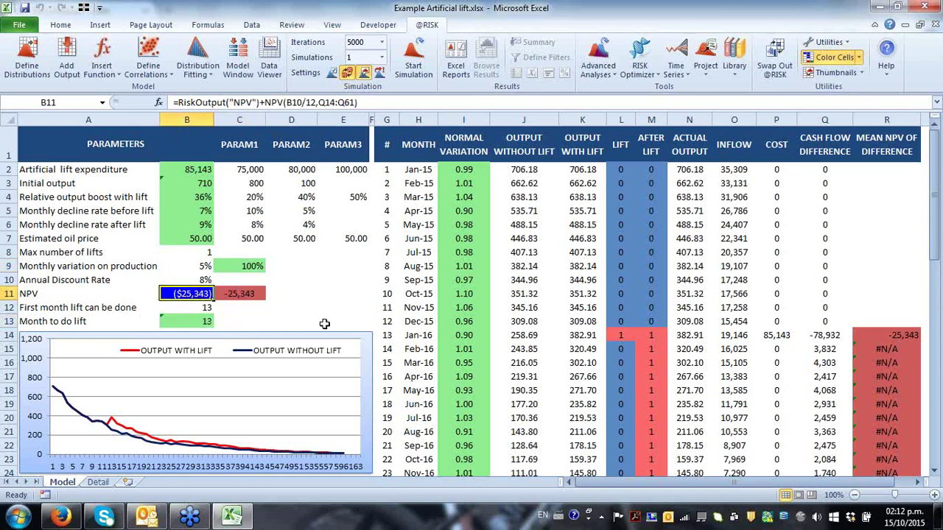
- Examine the monthly table's month, normal variation and output without lift columns, including the first output formula in J2
left_click(434, 171)
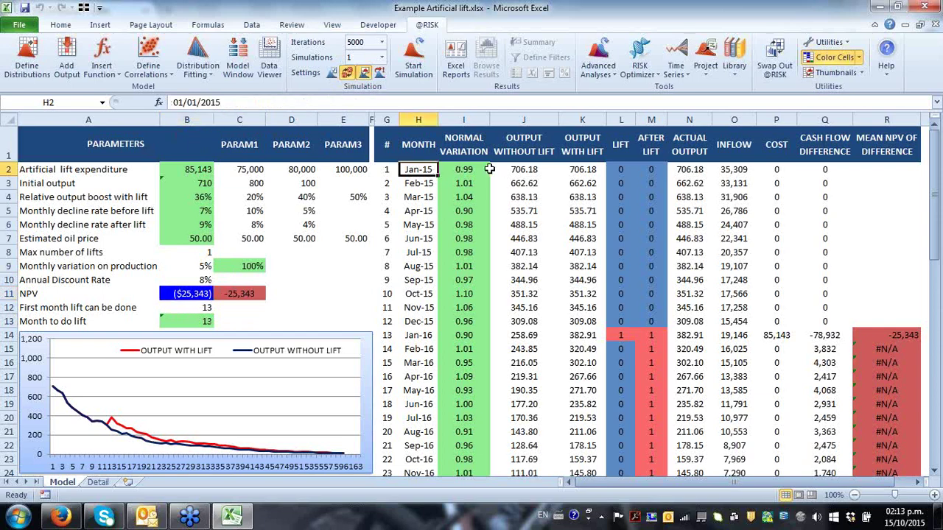
left_click(463, 155)
key("Right")
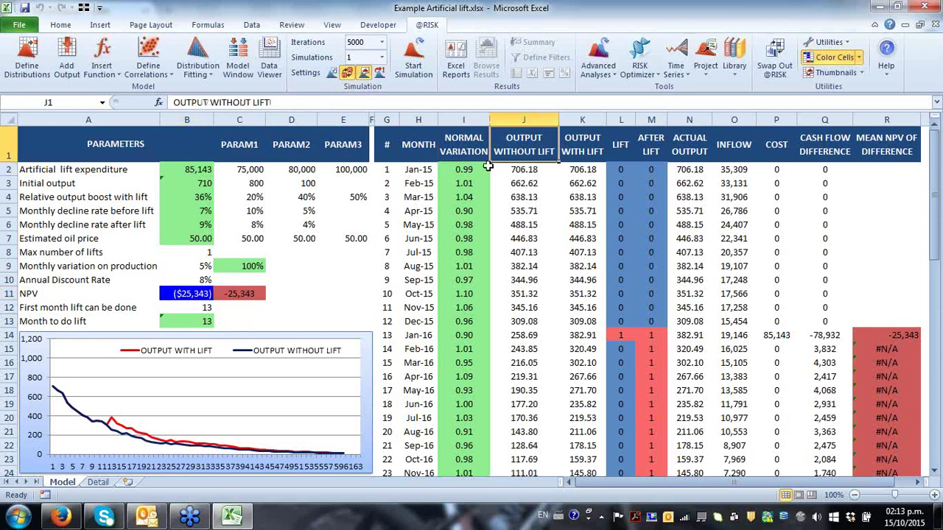
key("Down")
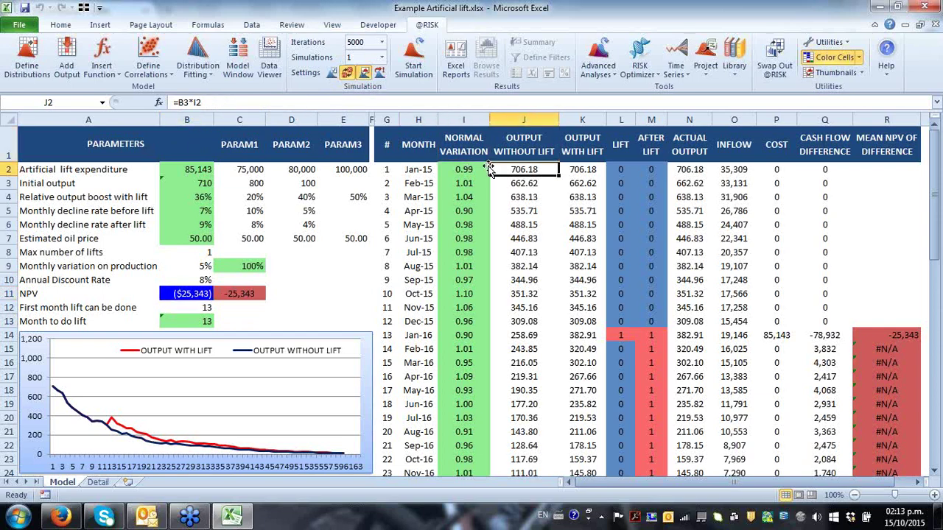
key("Up")
key("Down")
- Examine how the lift timing in B12:B13 drives the lift and after-lift flags in L14 and M14, and look over the charts
left_click(202, 320)
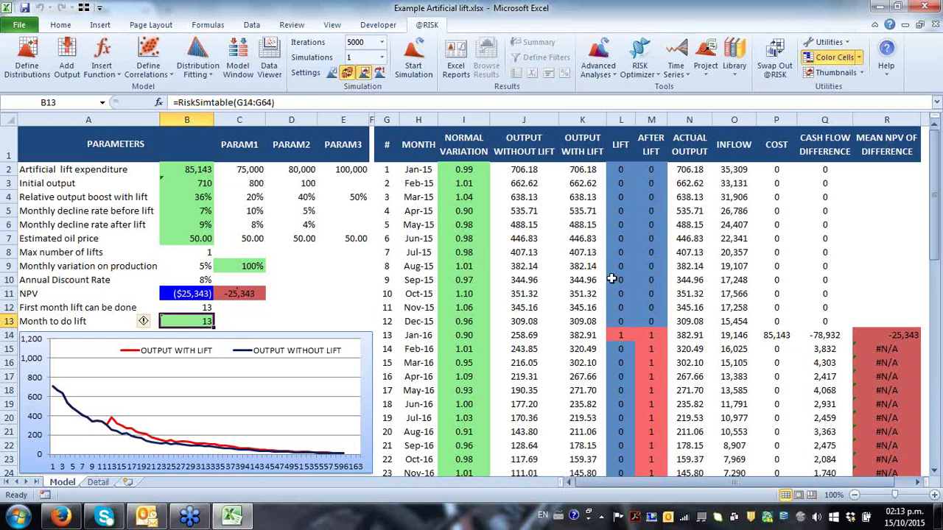
left_click(616, 338)
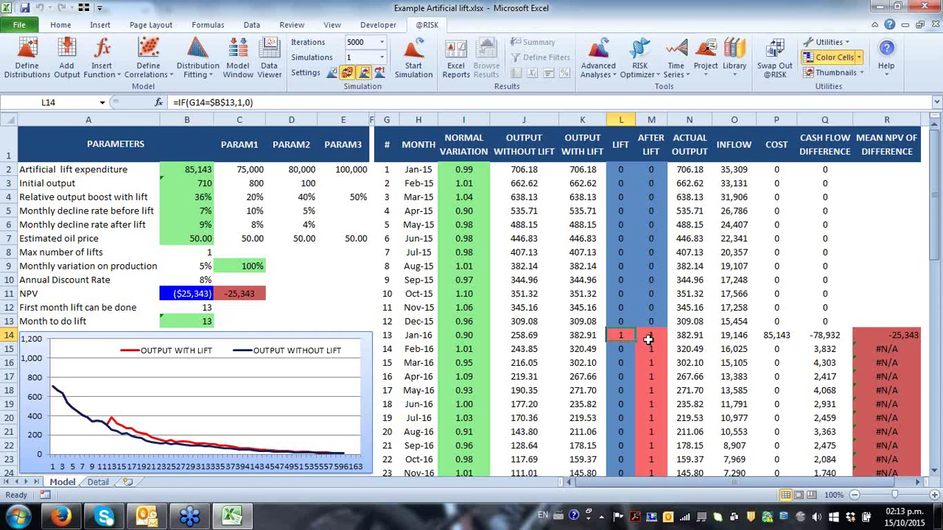
left_click(647, 337)
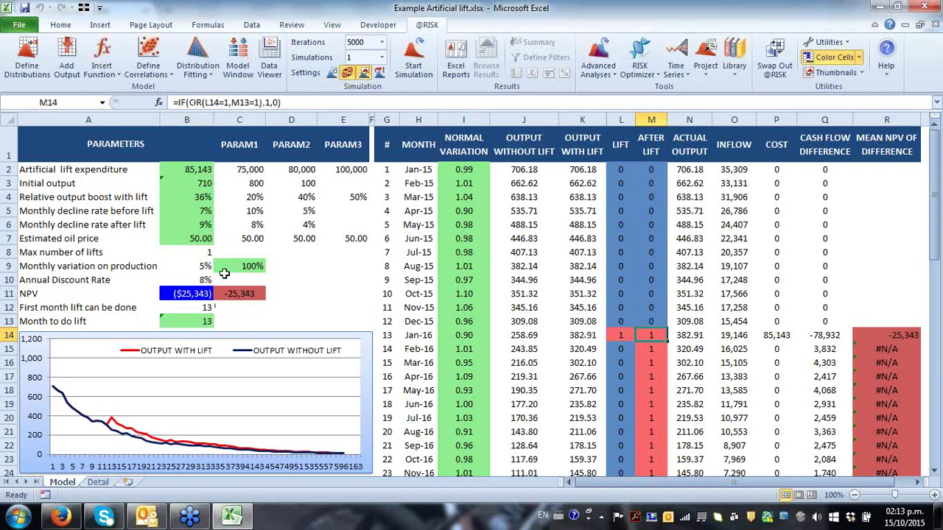
left_click(206, 308)
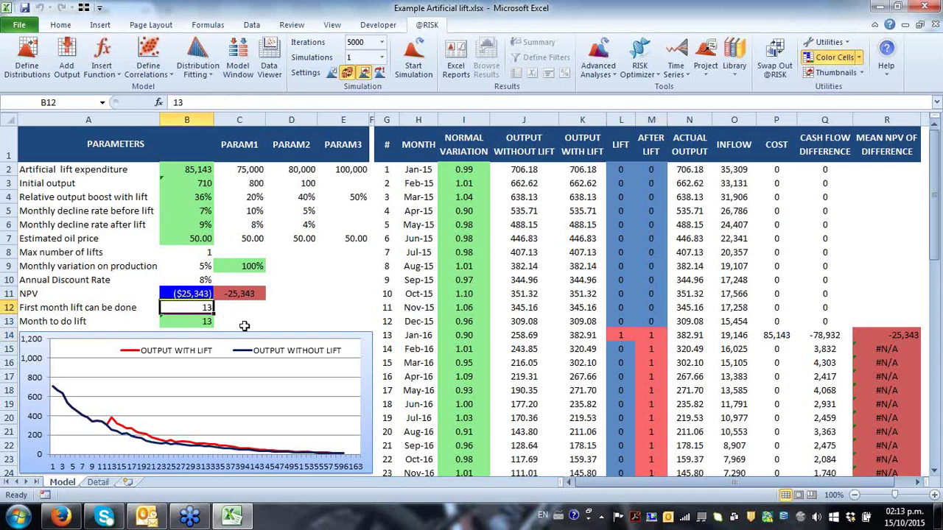
left_click(207, 323)
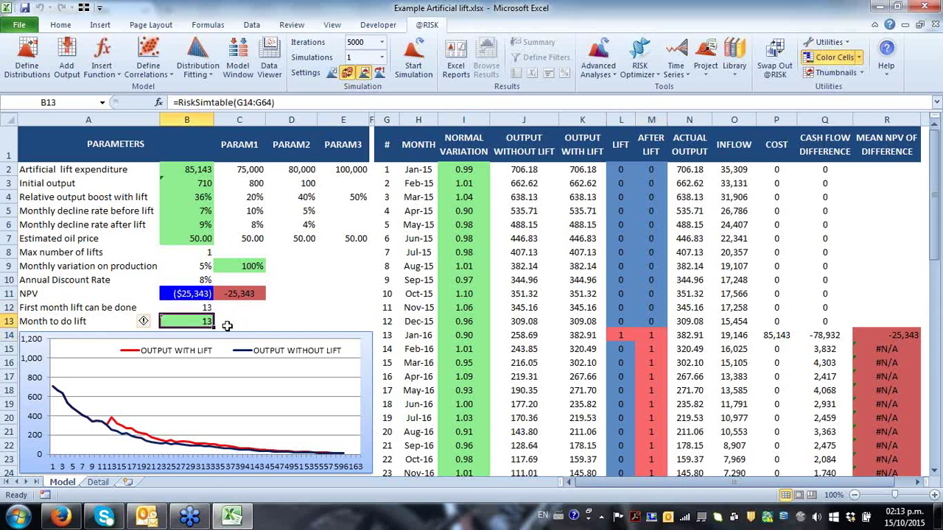
scroll(227, 326, "down", 1)
scroll(268, 311, "down", 3)
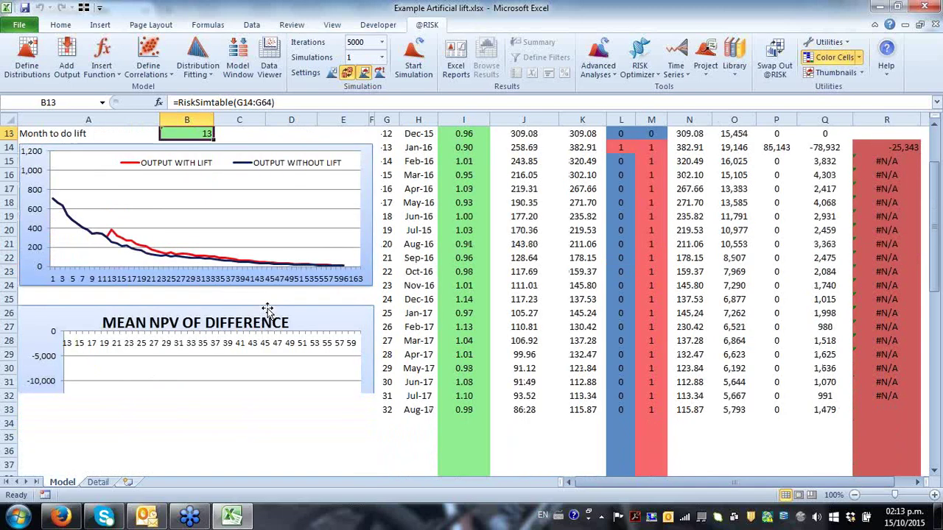
scroll(267, 311, "up", 4)
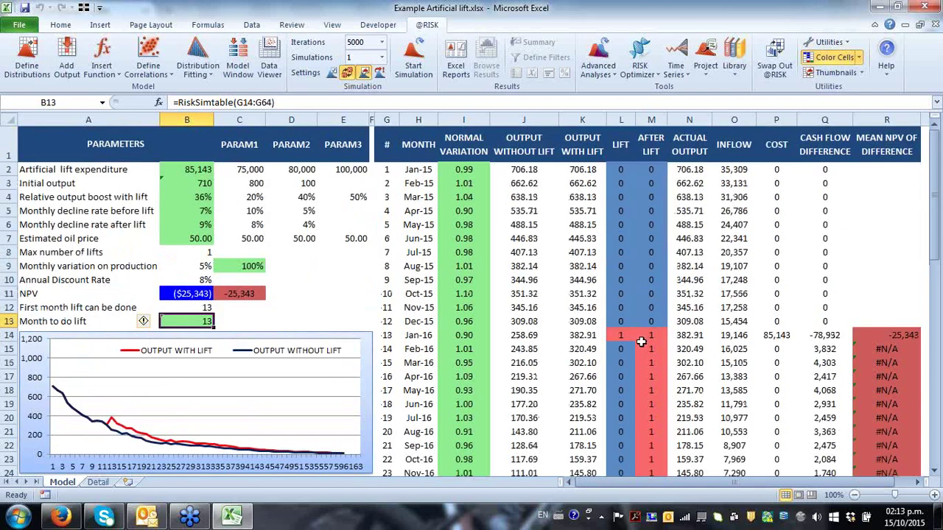
- Compare the formulas for output without lift in J2 and J3 with the output with lift formula in K2
left_click(526, 118)
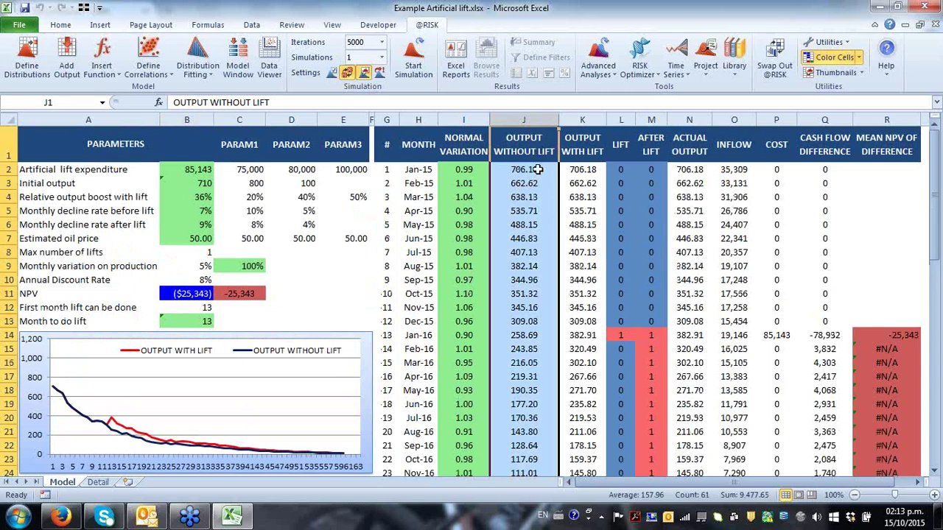
left_click(538, 170)
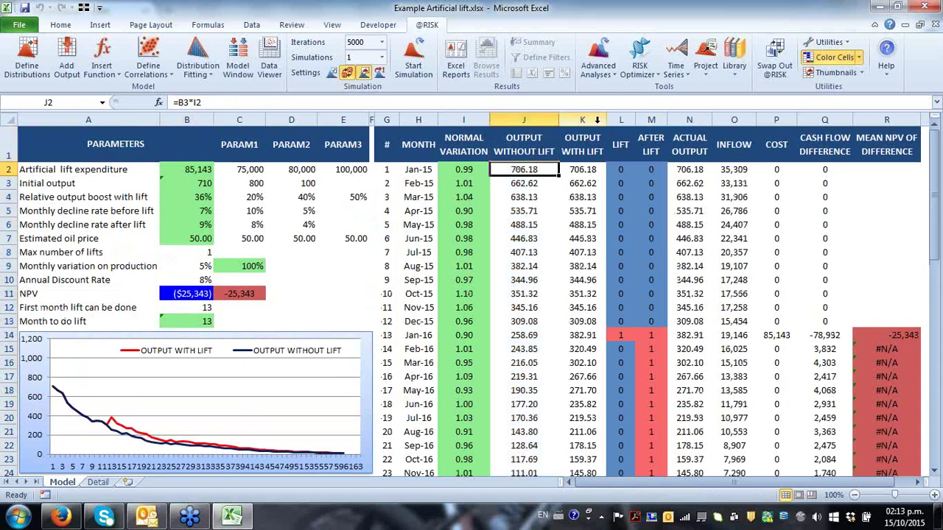
left_click(595, 171)
key("Left")
key("Right")
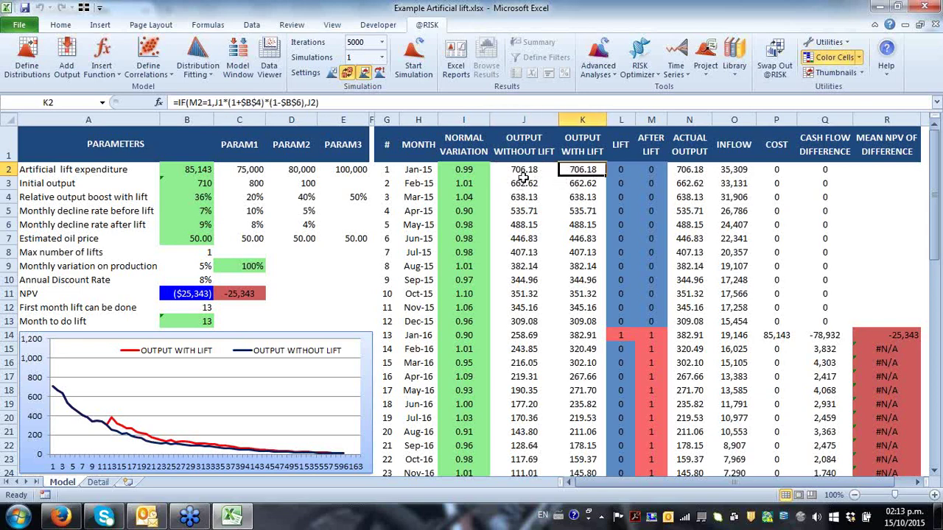
left_click(523, 181)
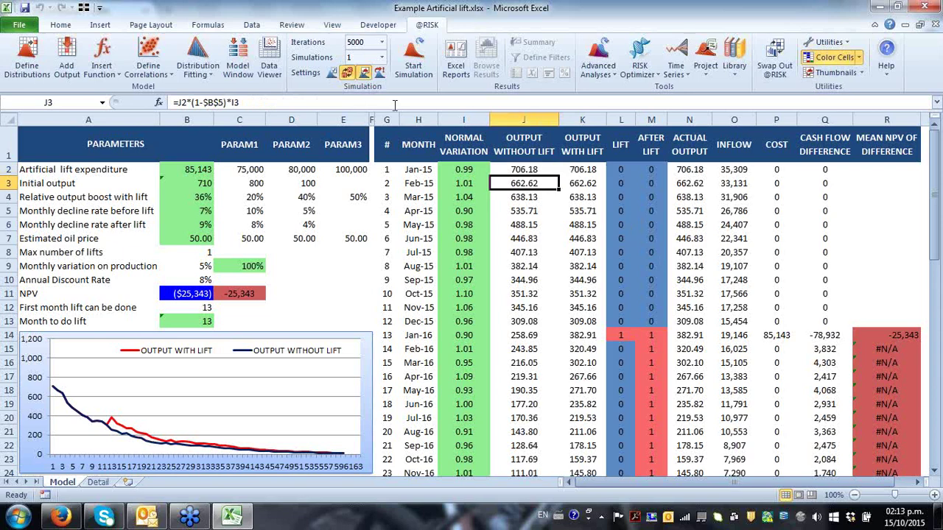
- Recalculate the model with new random samples and examine the output without lift in column J and its curve in the chart
left_click(533, 170)
key("F9")
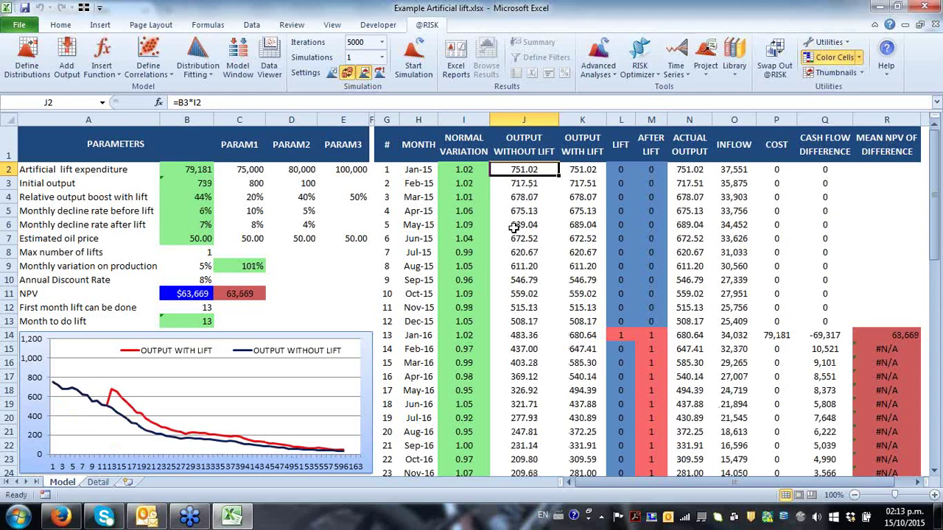
left_click(519, 197)
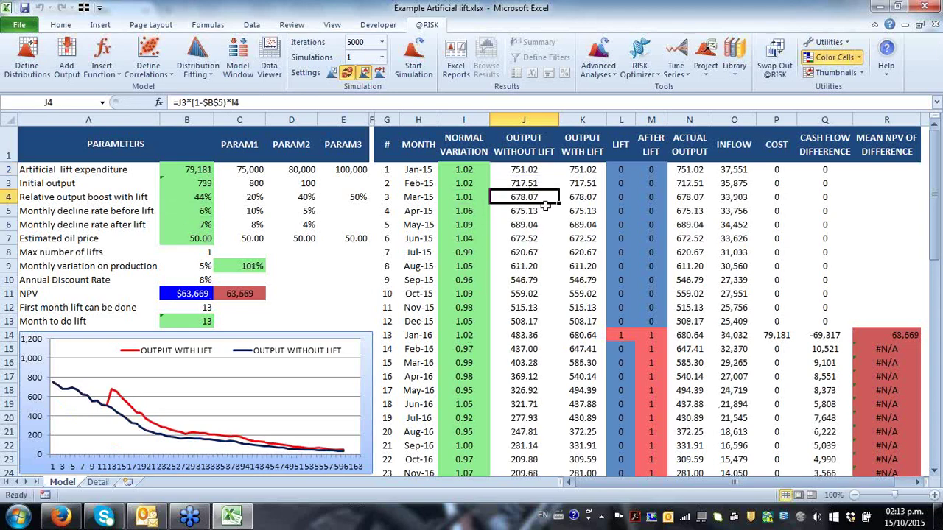
left_click(527, 249)
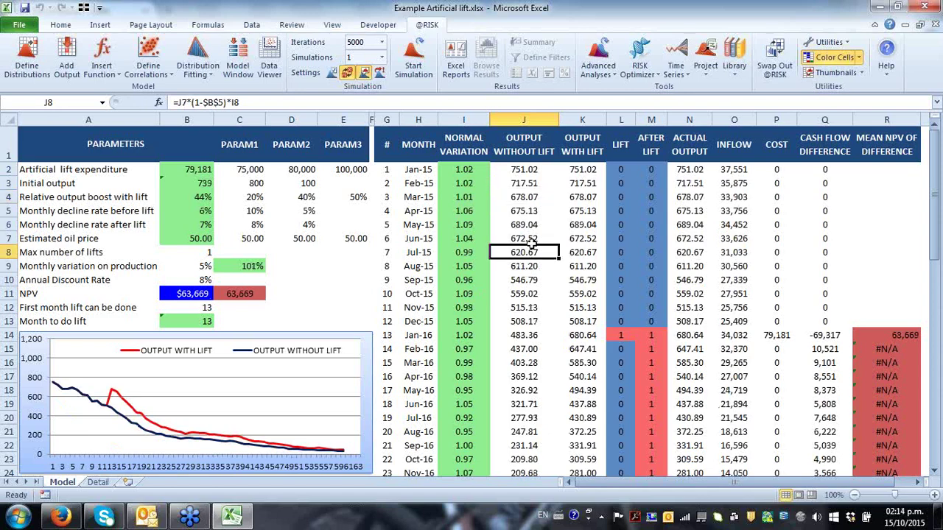
mouse_move(524, 120)
left_mouse_down()
mouse_move(570, 115)
mouse_move(532, 119)
left_mouse_up()
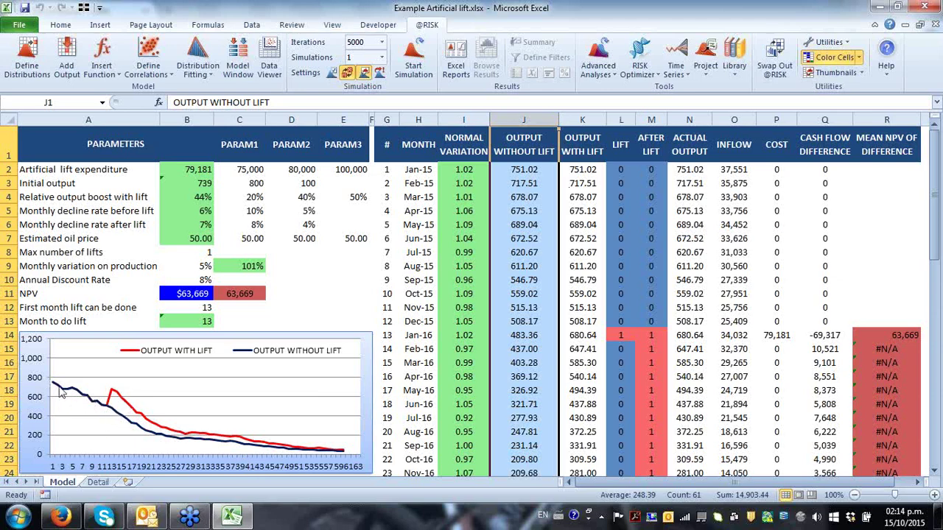
mouse_move(59, 389)
mouse_move(107, 413)
- Review the lift expenditure in B2, the relative output boost in B4 and the monthly decline rate after lift in B6
left_click(203, 170)
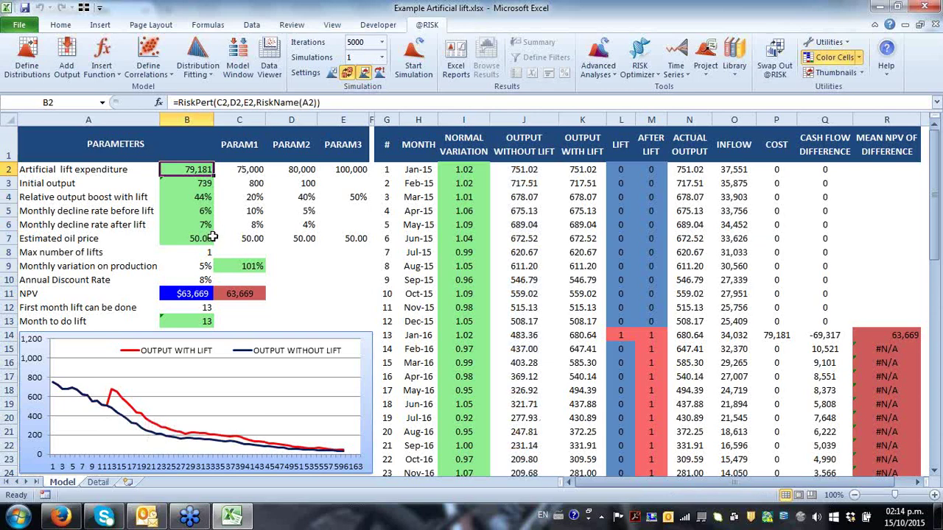
left_click(209, 198)
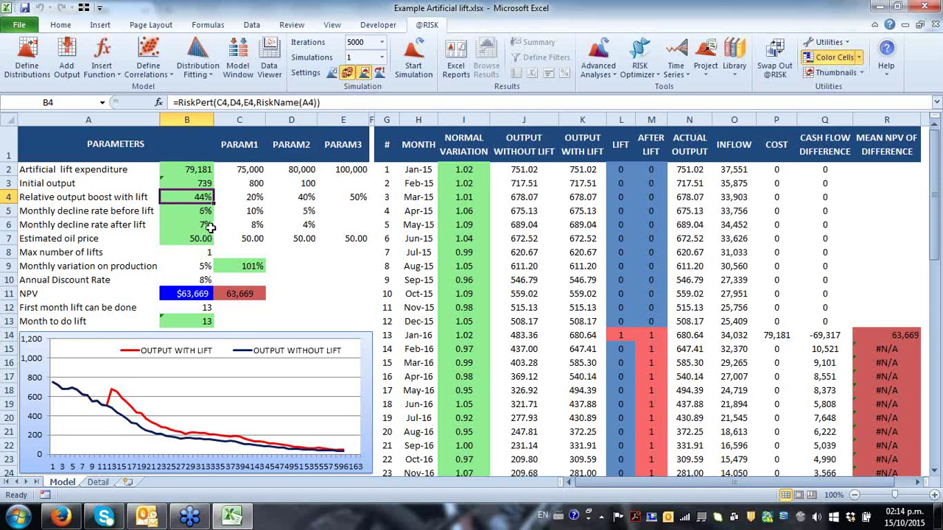
left_click(208, 224)
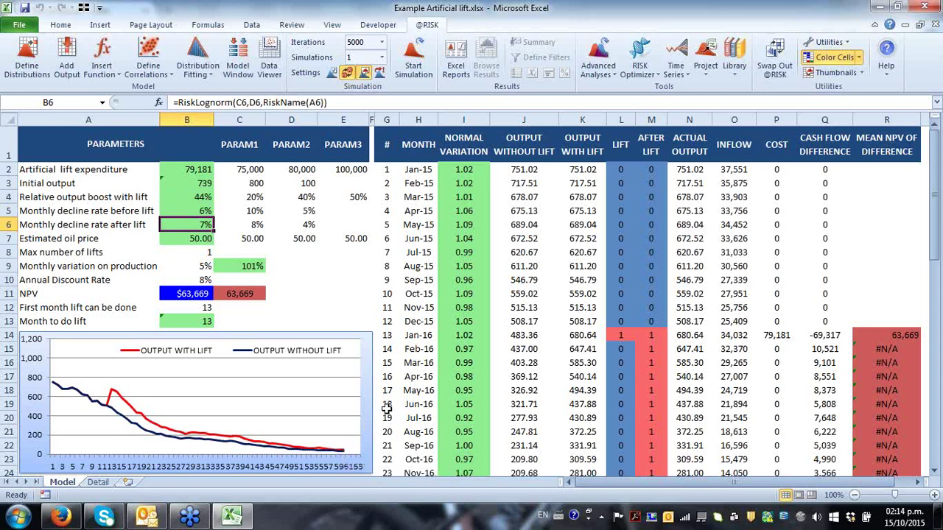
scroll(386, 408, "down", 1)
scroll(386, 407, "up", 1)
- Select the empty cell D13 and recalculate the model three times to resample the inputs and output curves
left_click(298, 321)
key("F9")
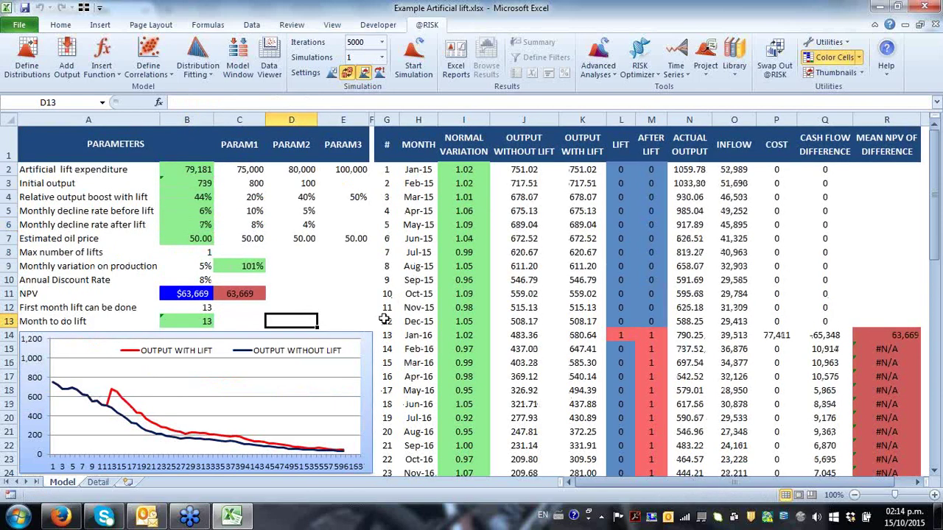
key("F9")
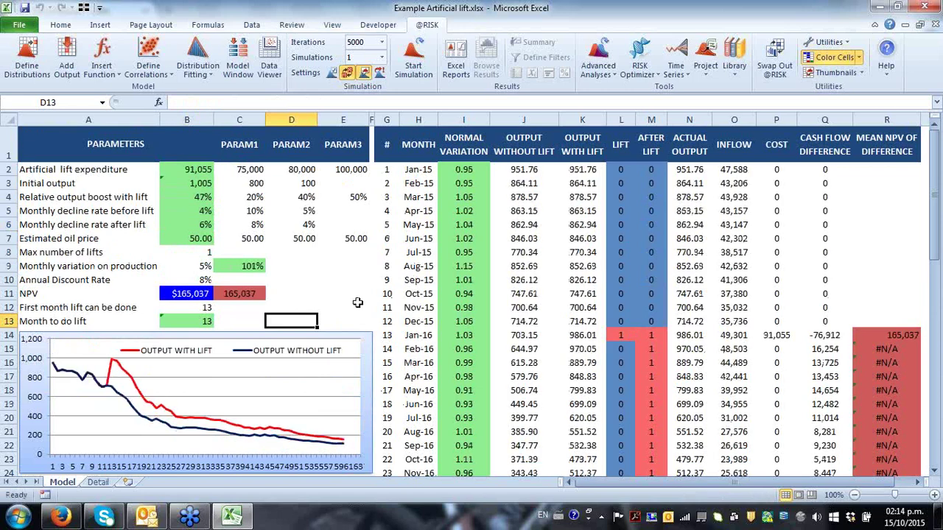
key("F9")
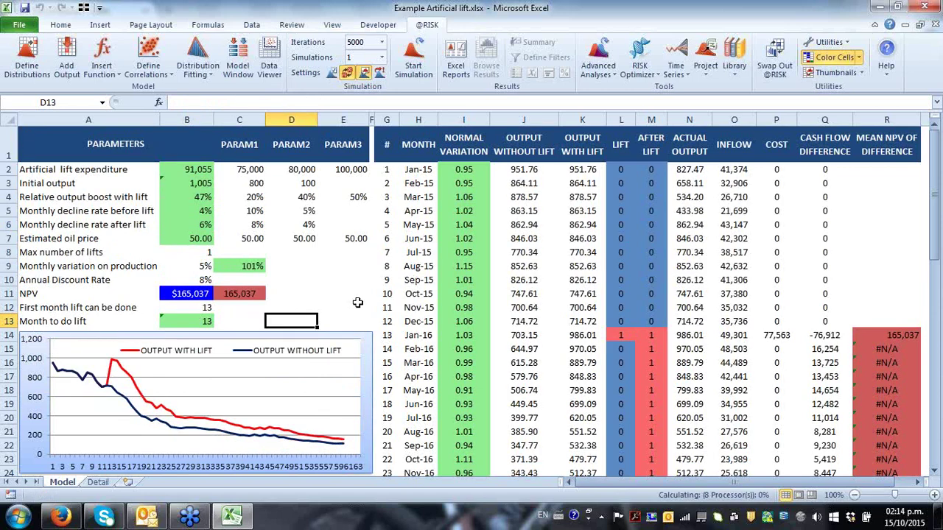
- Recalculate the model three times and examine the resampled input values in B2:B7, starting with the lift expenditure
key("F9")
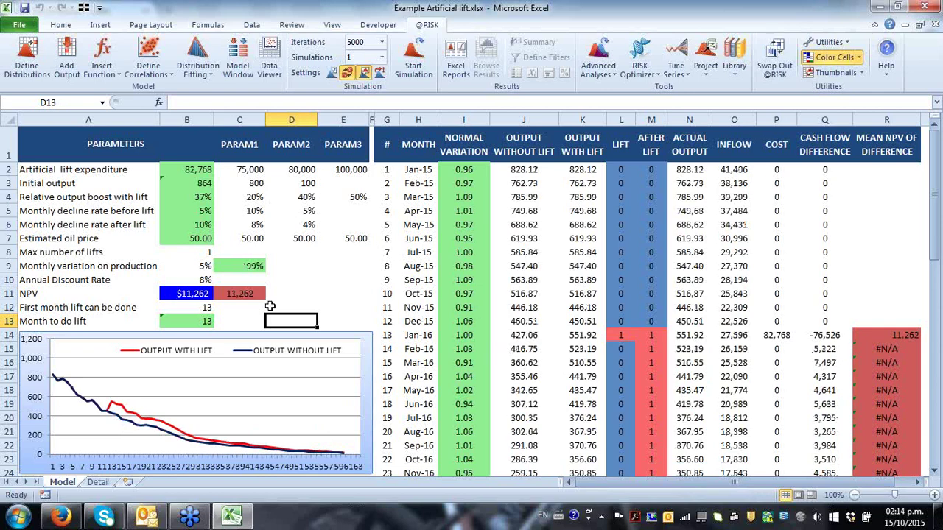
left_click(206, 170)
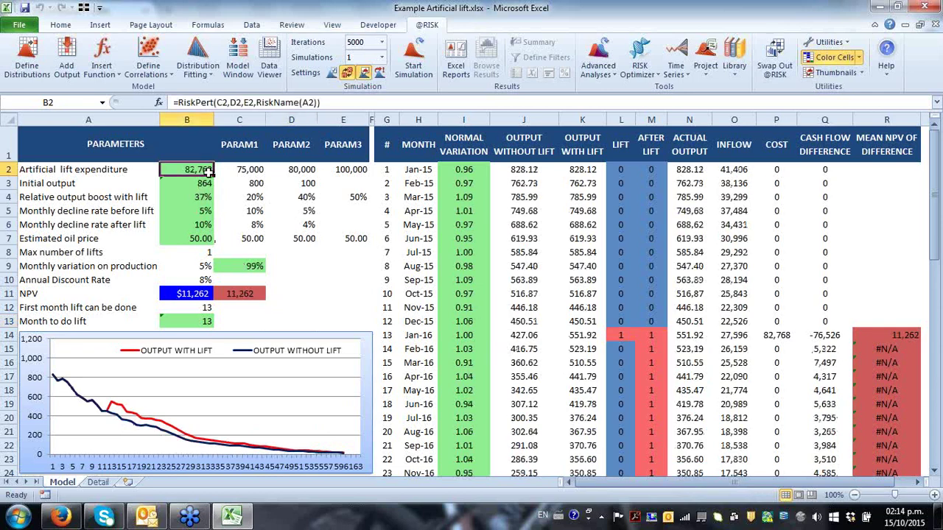
key("F9")
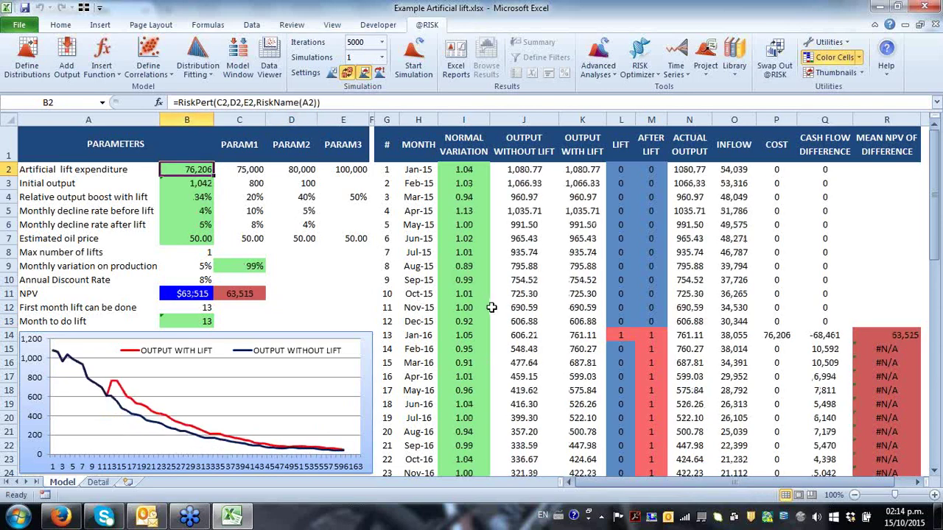
key("F9")
left_click_drag(193, 171, 187, 239)
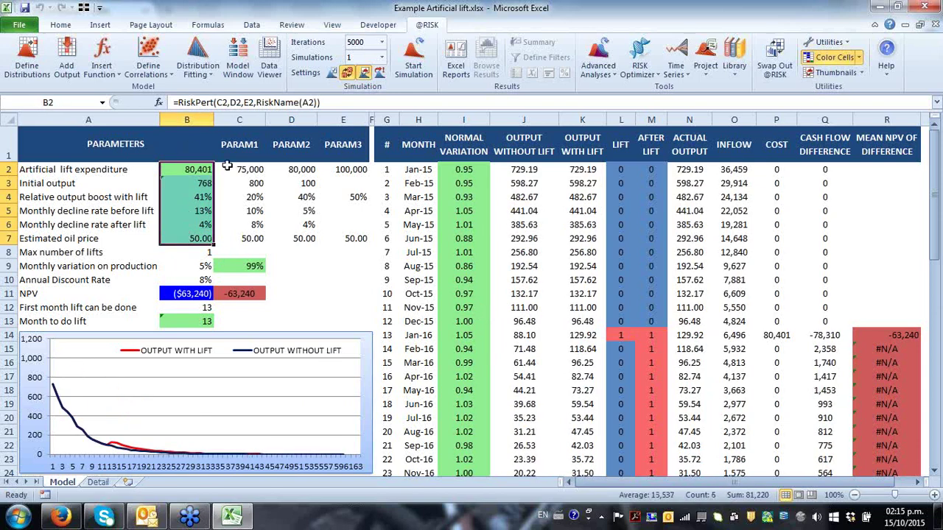
- Review the monthly normal variation formulas in column I, checking I2, I3, I8 and I11
left_click(458, 171)
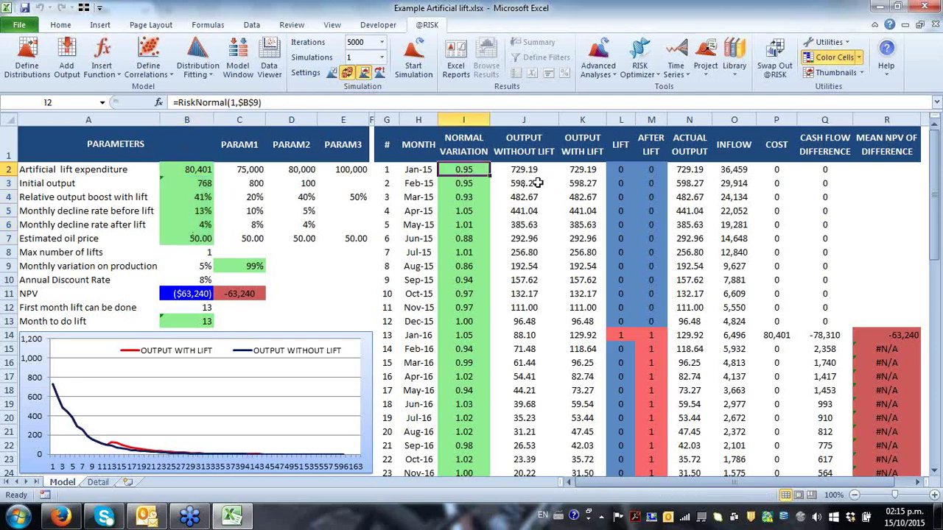
left_click(469, 188)
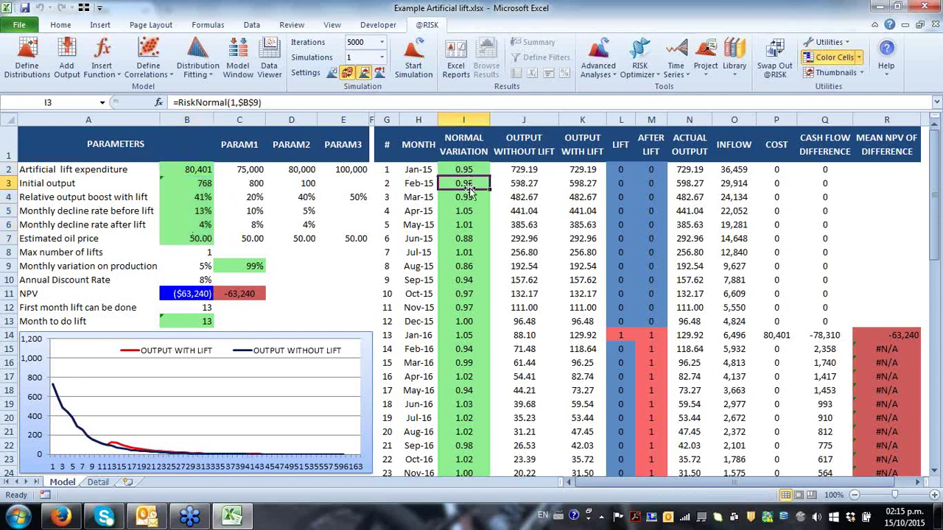
left_click(471, 252)
left_click(469, 293)
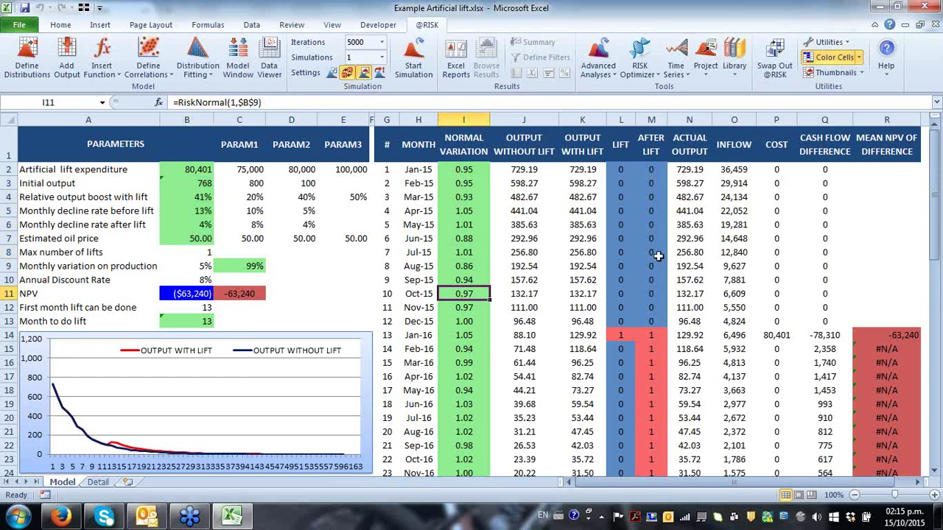
- Review the lift and after-lift flags in columns L and M and the two output columns J and K
left_click(621, 119)
left_click(651, 120)
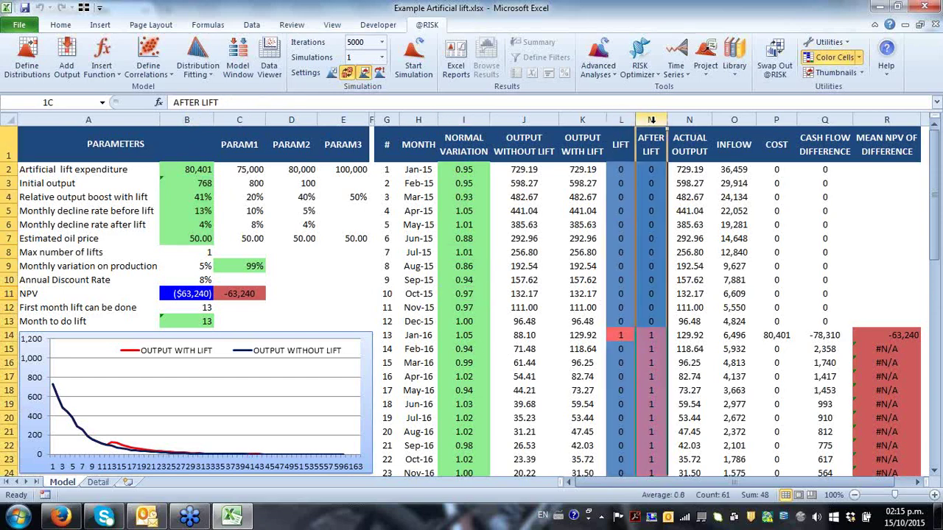
left_click(520, 120)
left_click(582, 119)
left_click(519, 183)
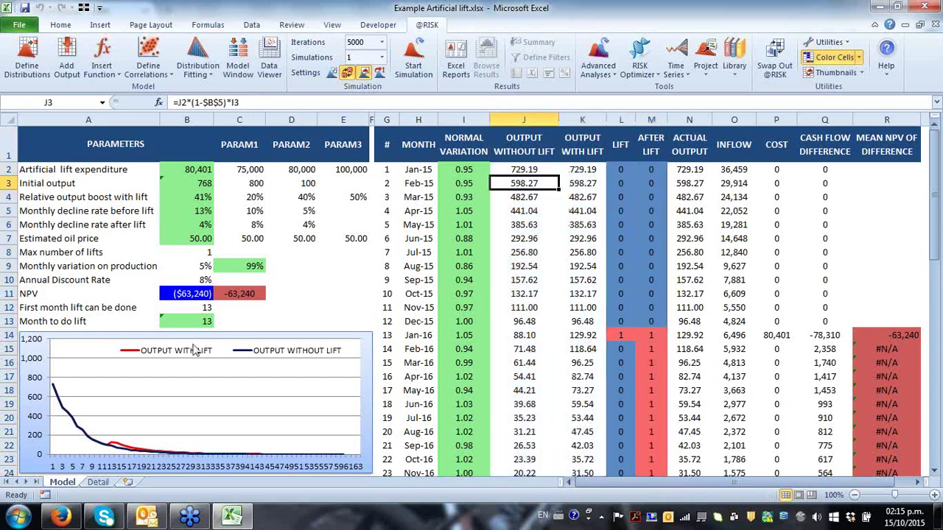
- Replace the contents of B13 with a fixed month to do the lift of 13
left_click(204, 323)
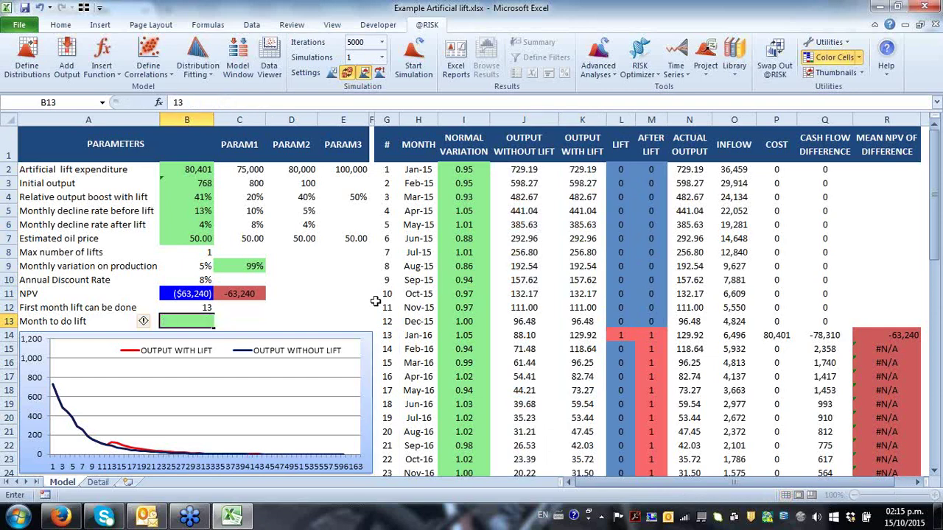
type("13")
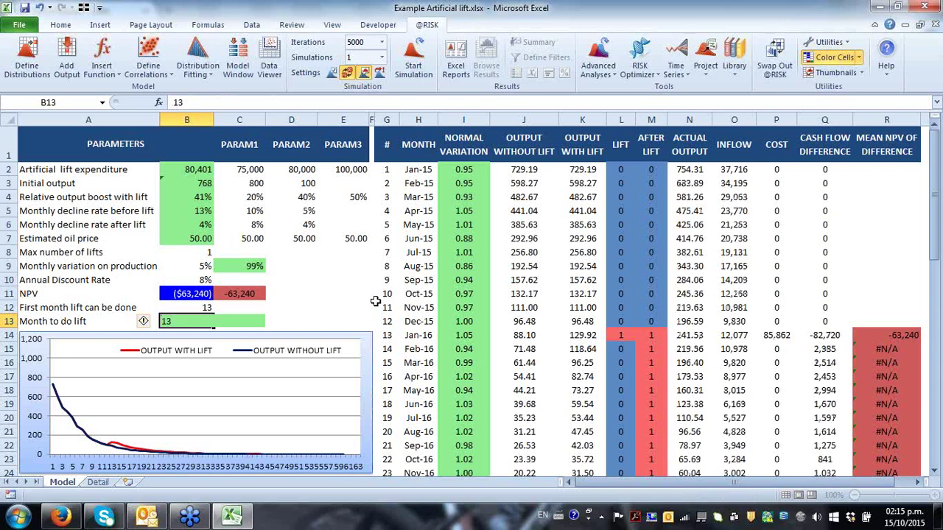
key("Return")
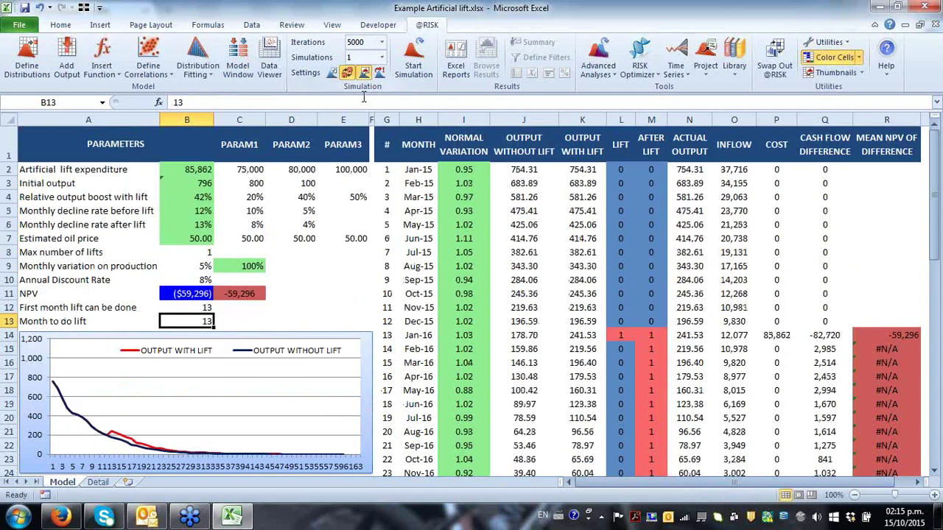
- Start the simulation, shrink the NPV output graph and move it and the progress window clear of the parameters
left_click(424, 65)
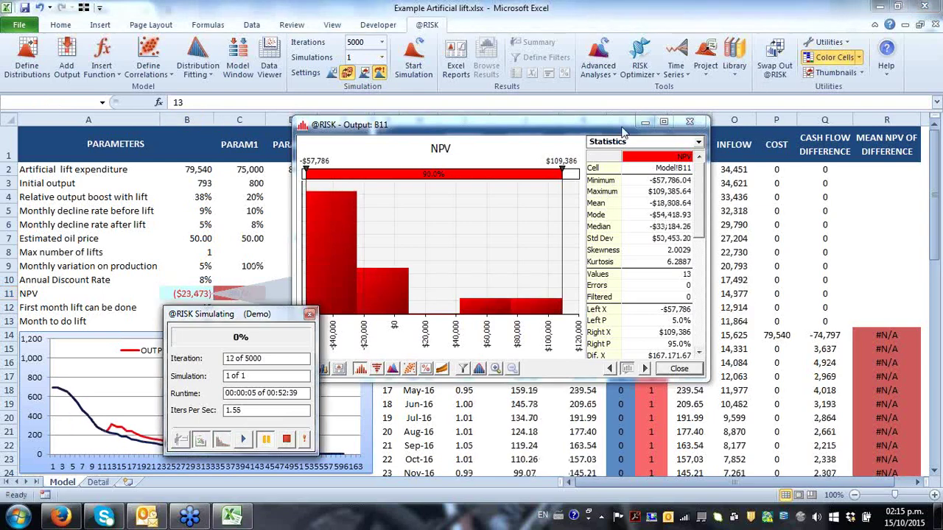
left_click_drag(639, 127, 868, 15)
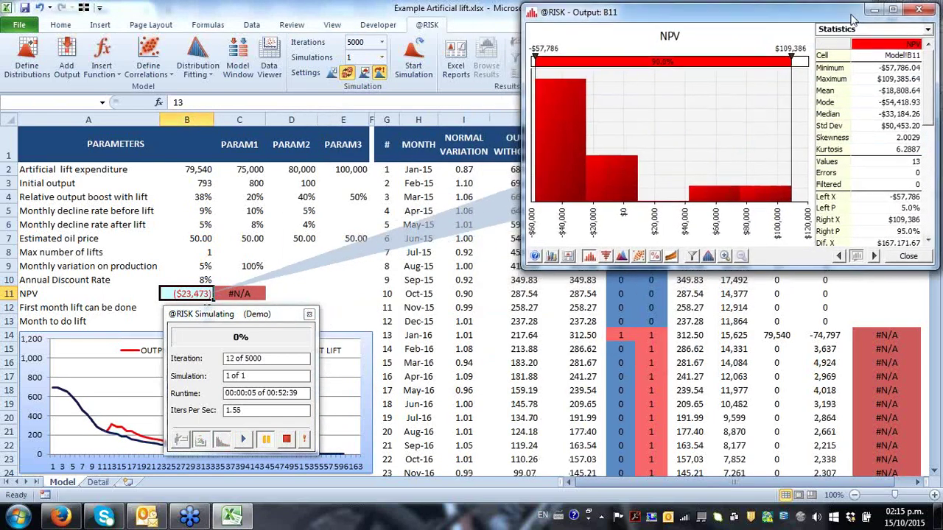
left_click_drag(520, 267, 520, 200)
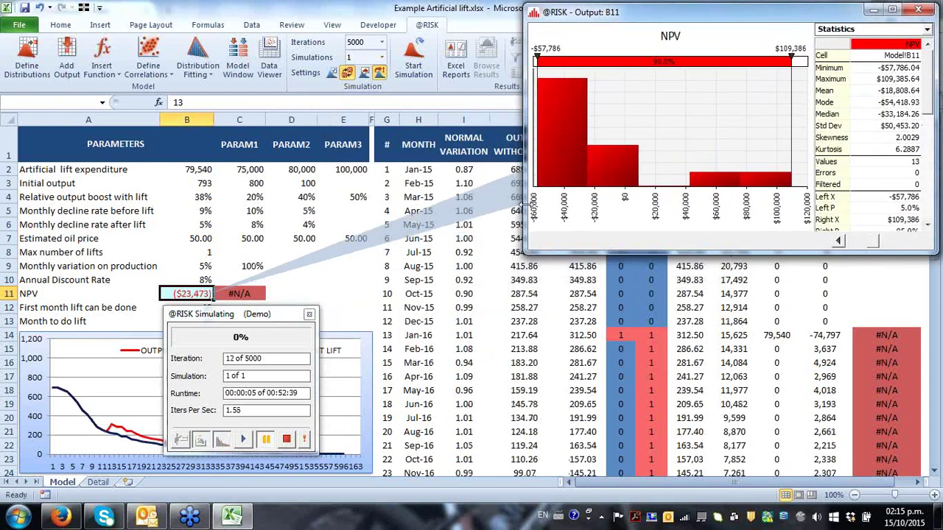
left_click_drag(266, 314, 110, 20)
- Resume the simulation and switch off live worksheet and results updating so that all 5000 iterations finish faster
left_click(90, 146)
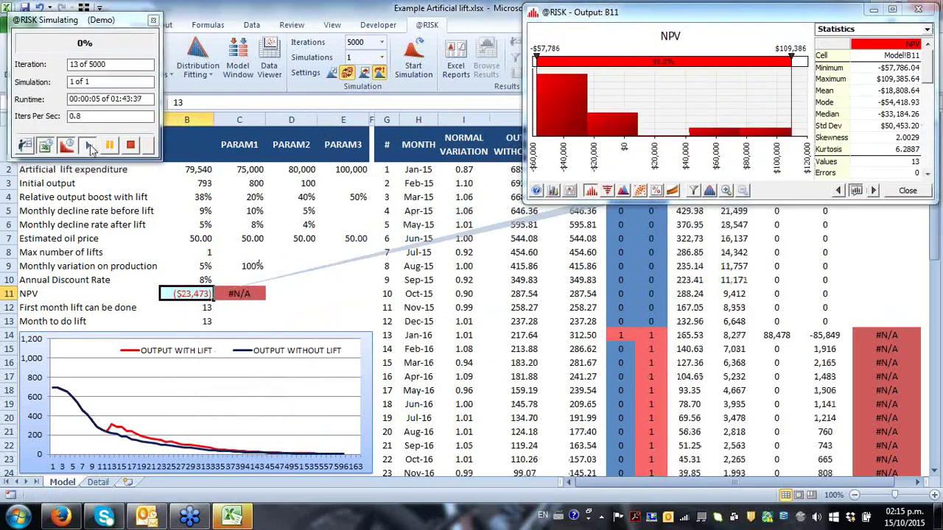
left_click(90, 146)
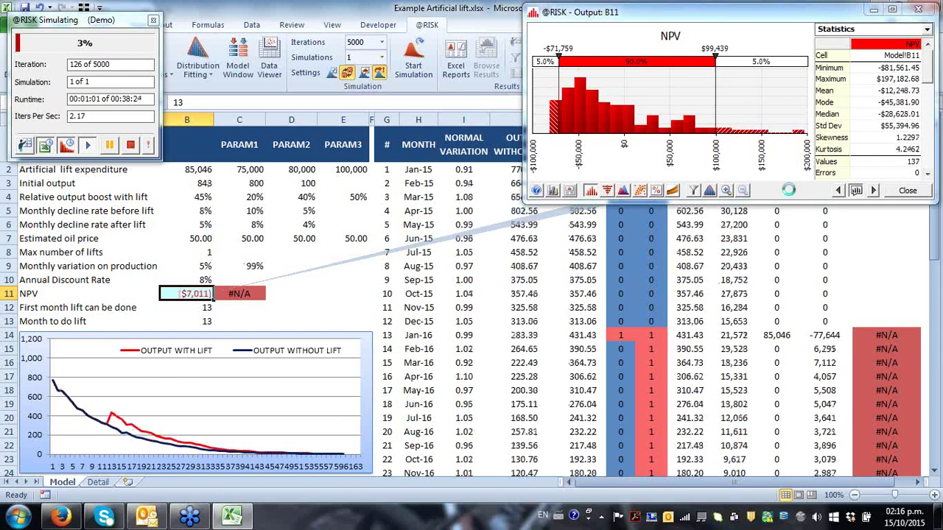
left_click(46, 146)
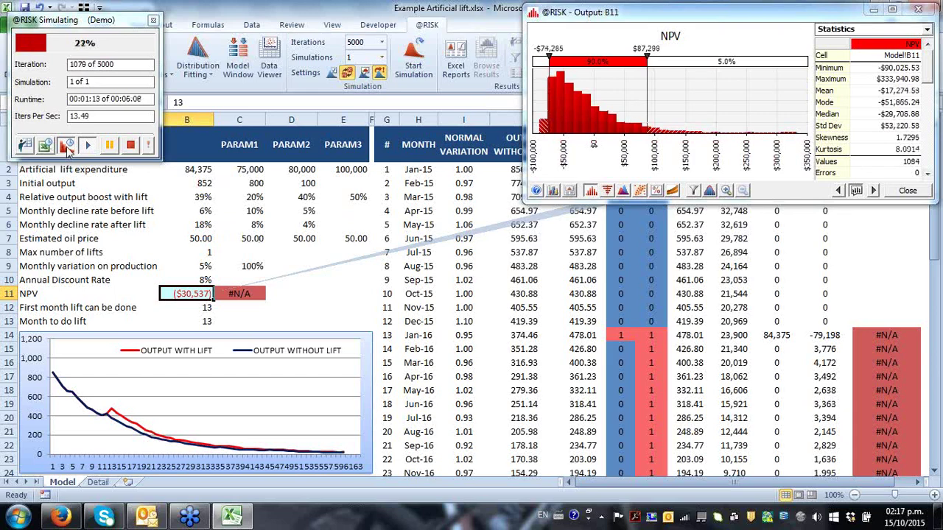
left_click(66, 146)
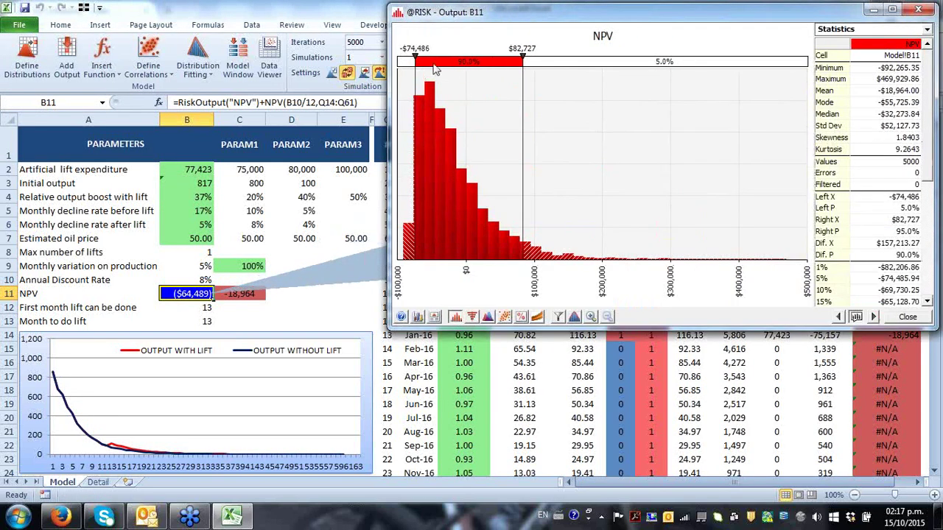
- Set the left delimiter of the NPV distribution to $0, enlarge the graph and inspect the mean in its statistics
left_click_drag(417, 63, 464, 83)
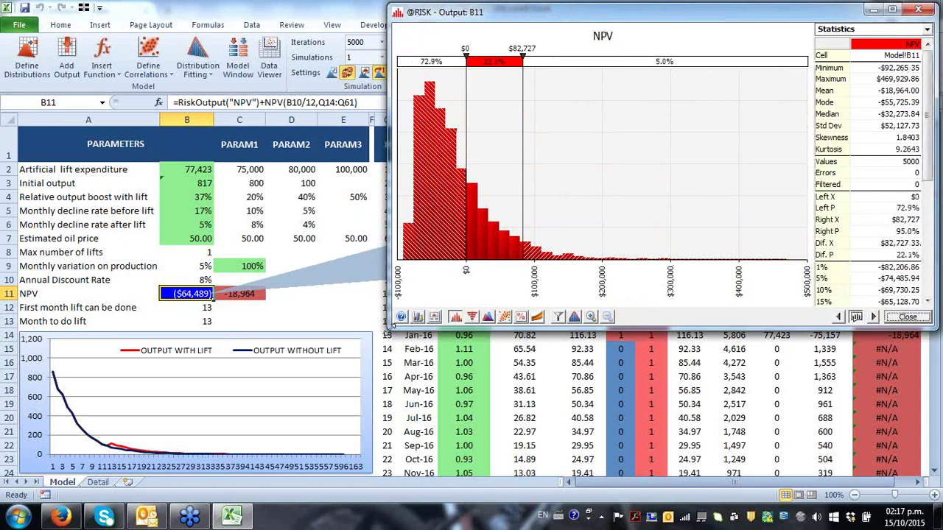
left_click_drag(388, 326, 207, 446)
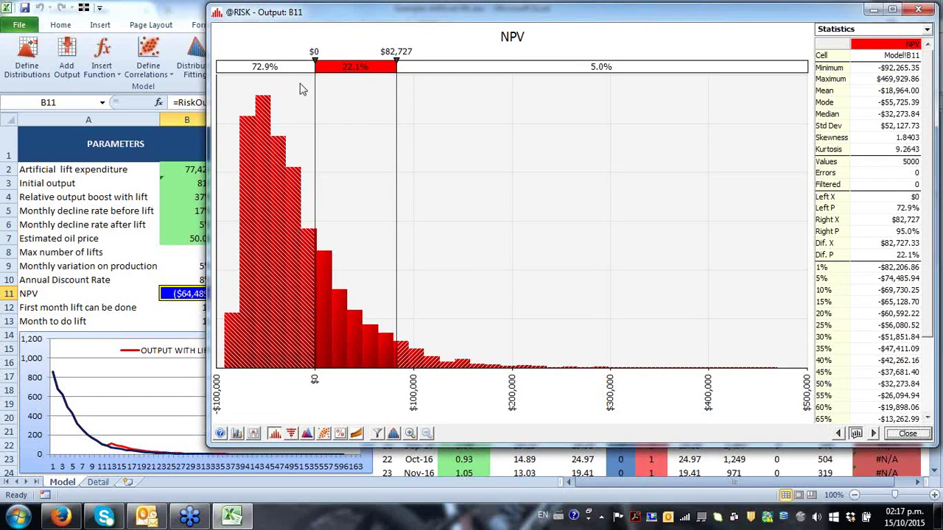
left_click(918, 90)
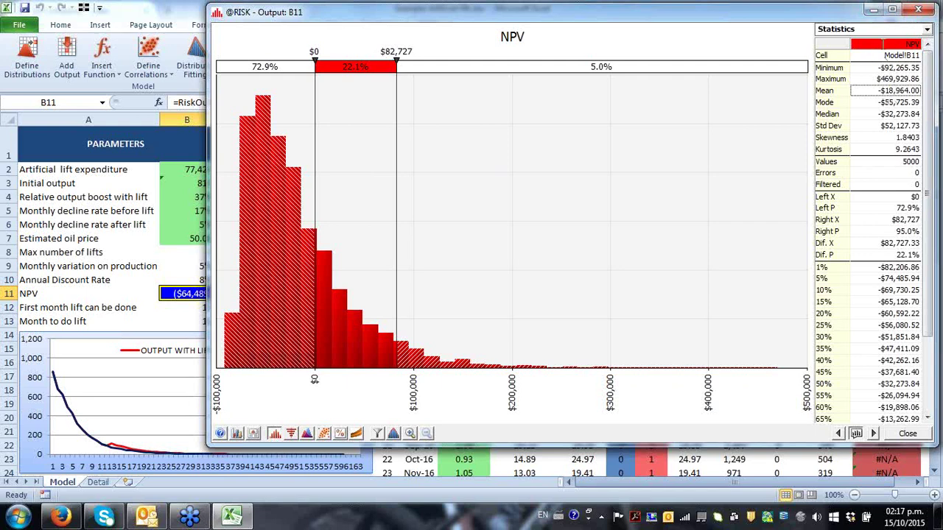
- Resample the model three times, close the NPV graph and look over the parameters and monthly table
key("F9")
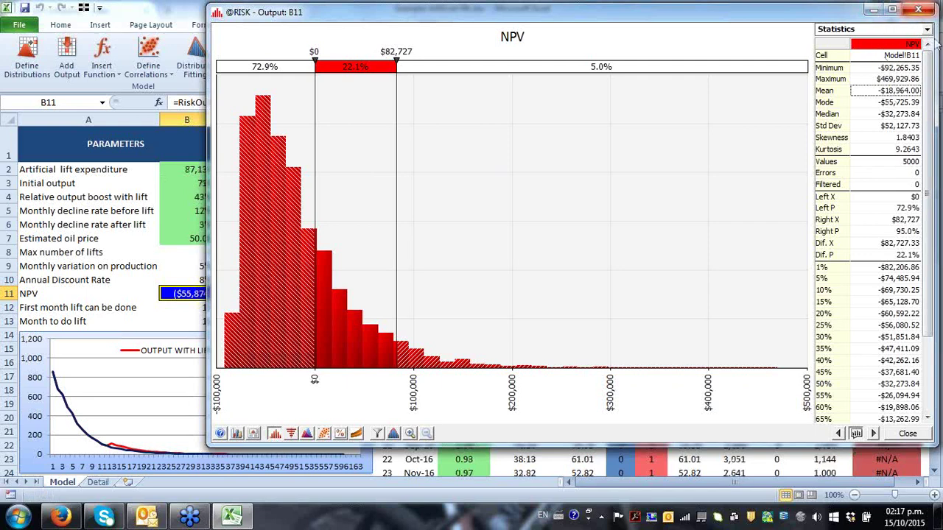
key("F9")
key("F9")
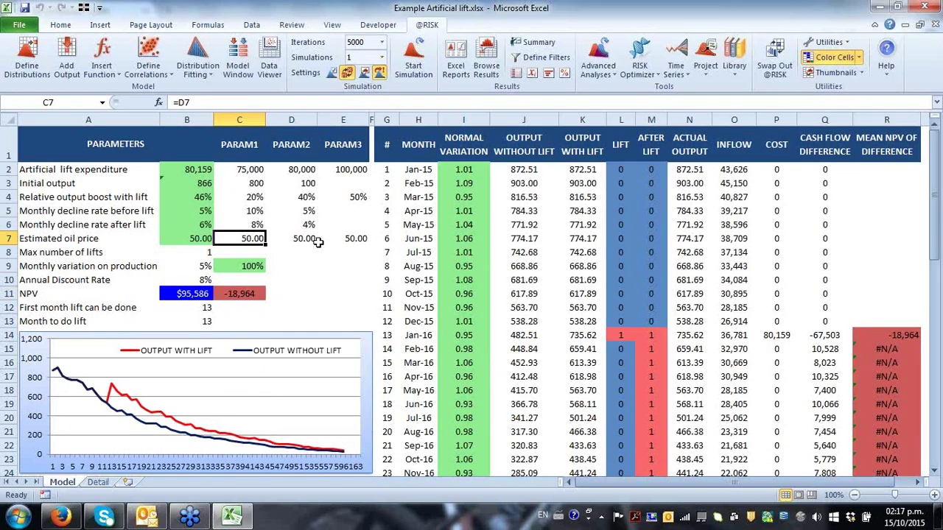
scroll(317, 241, "down", 1)
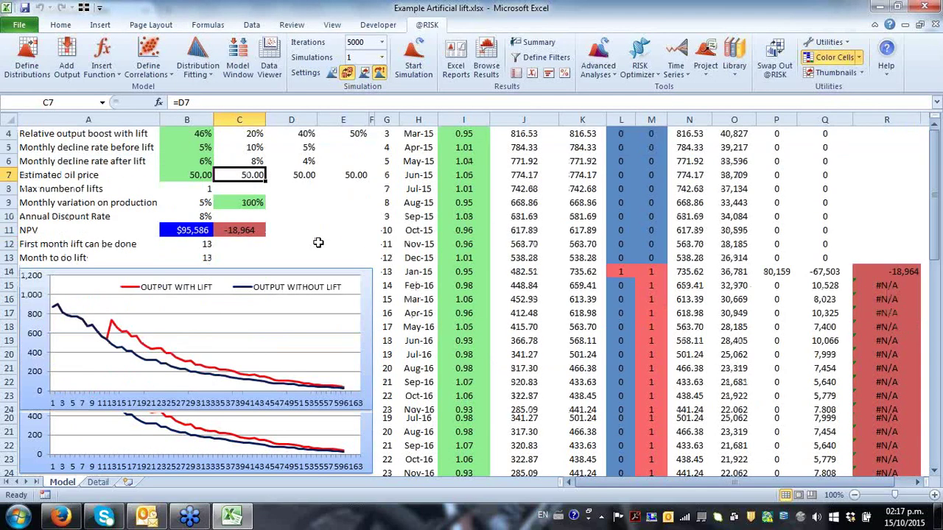
scroll(319, 242, "down", 3)
scroll(479, 259, "up", 4)
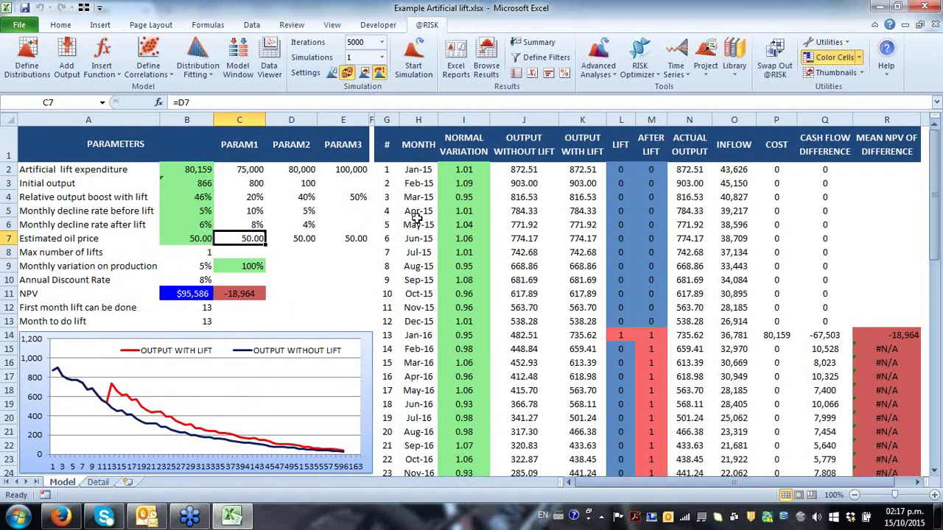
- Set all three estimated oil price parameters in C7:E7 to 70 and rerun the simulation
key("Left")
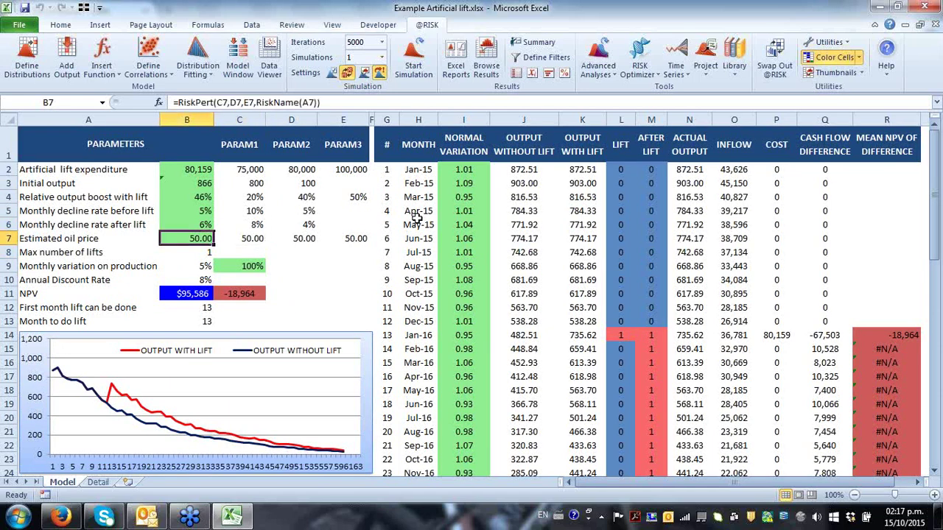
key("Right")
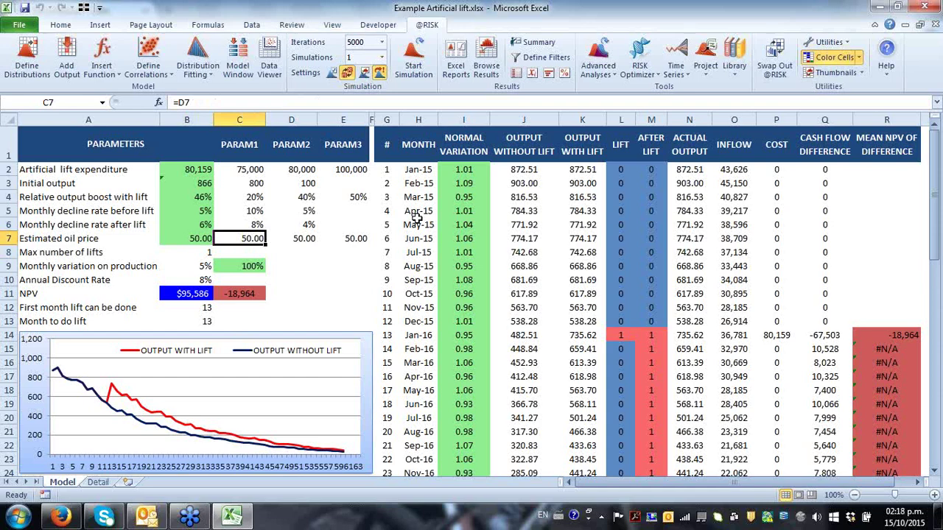
type("70")
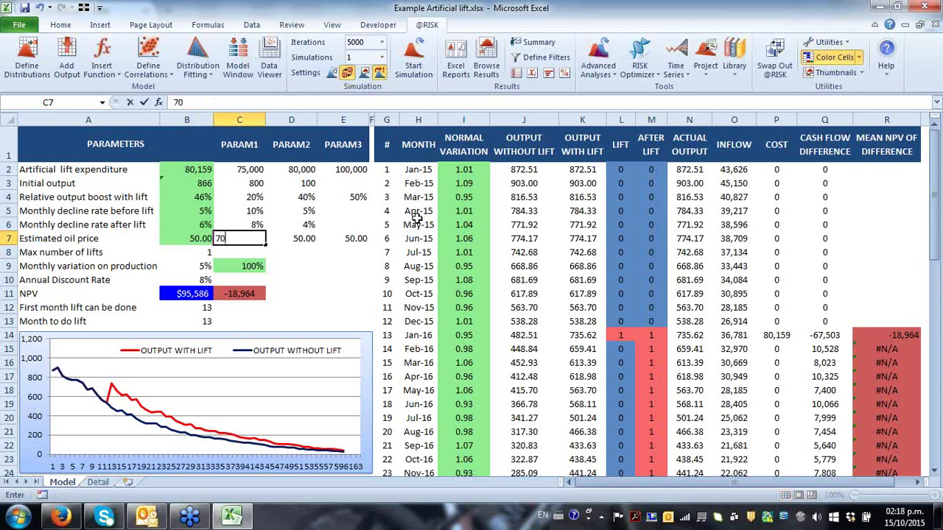
key("Tab")
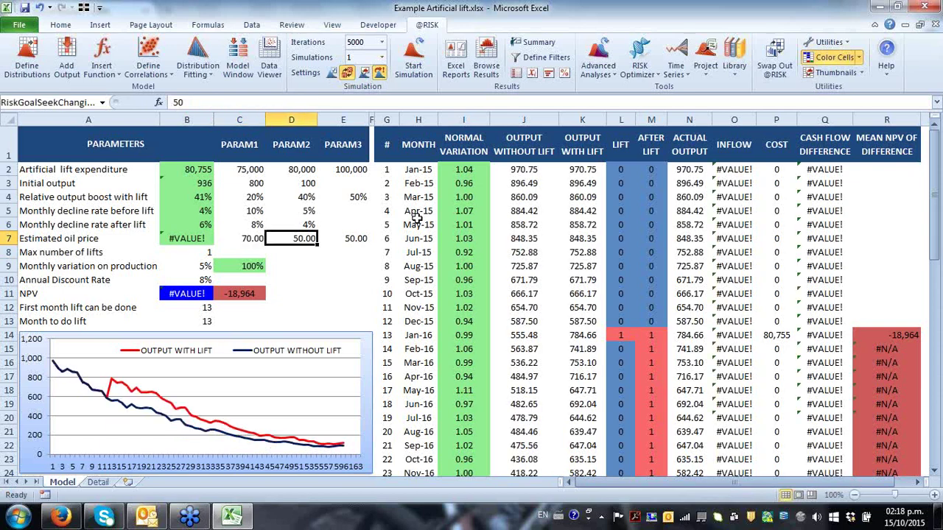
type("70")
key("Tab")
type("70")
key("ctrl+Return")
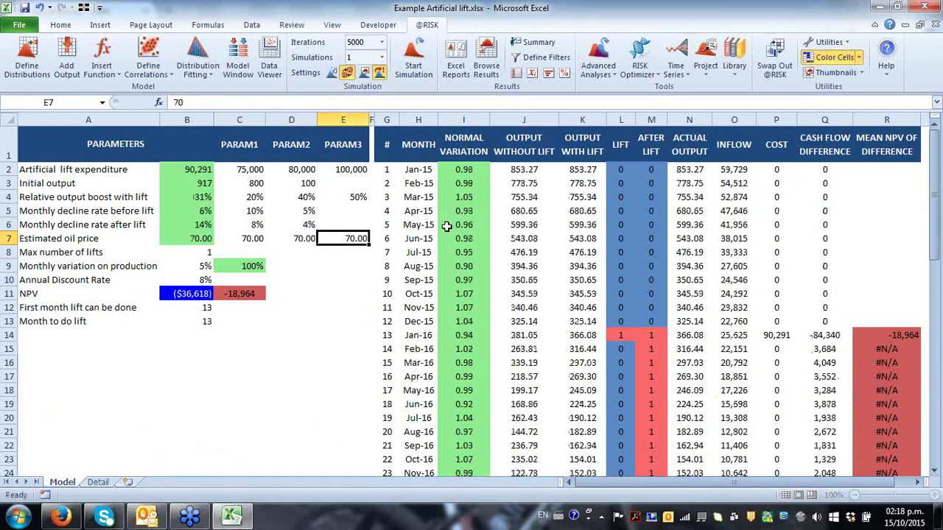
left_click(413, 65)
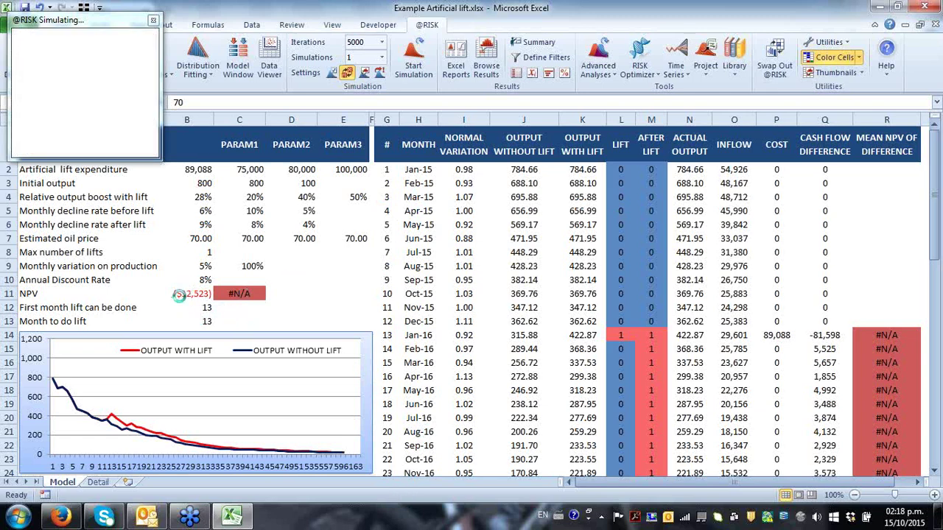
- Examine the NPV formula in B11 with its referenced cells and the cash flow difference formula in Q14
left_click(185, 293)
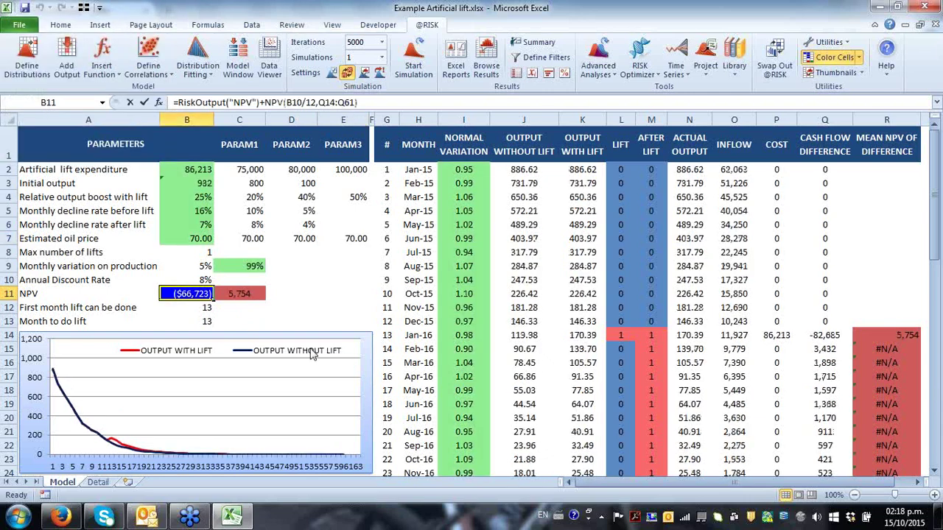
key("F2")
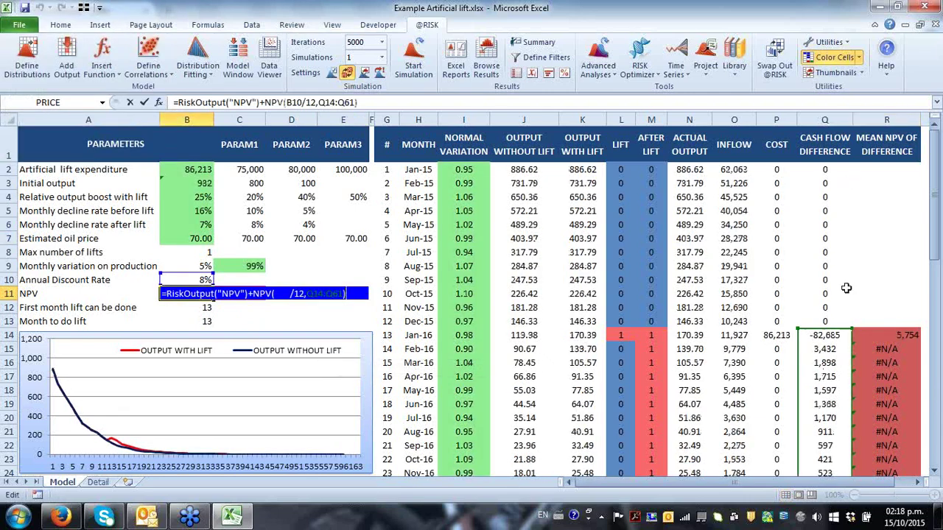
left_click(825, 335)
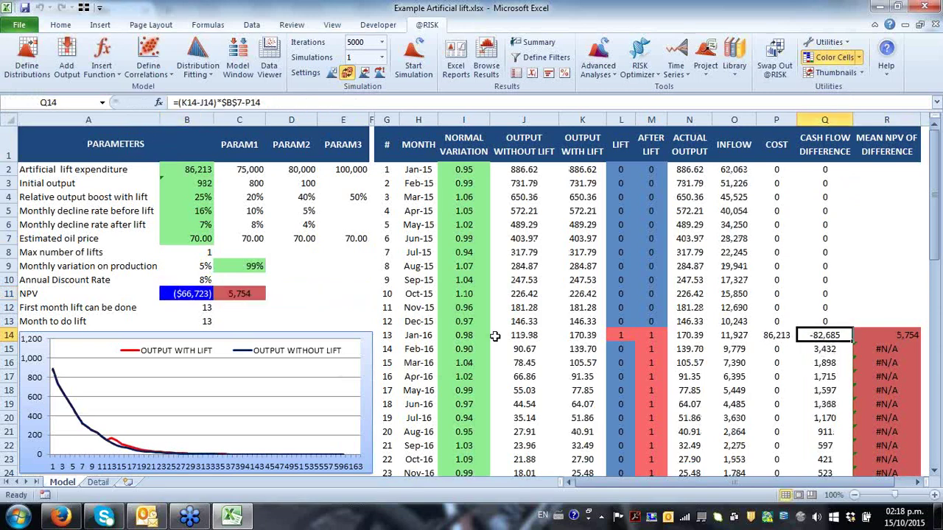
- Review the simulated distribution and statistics for the NPV in B11, close its graph and look over the monthly table and charts
left_click(174, 294)
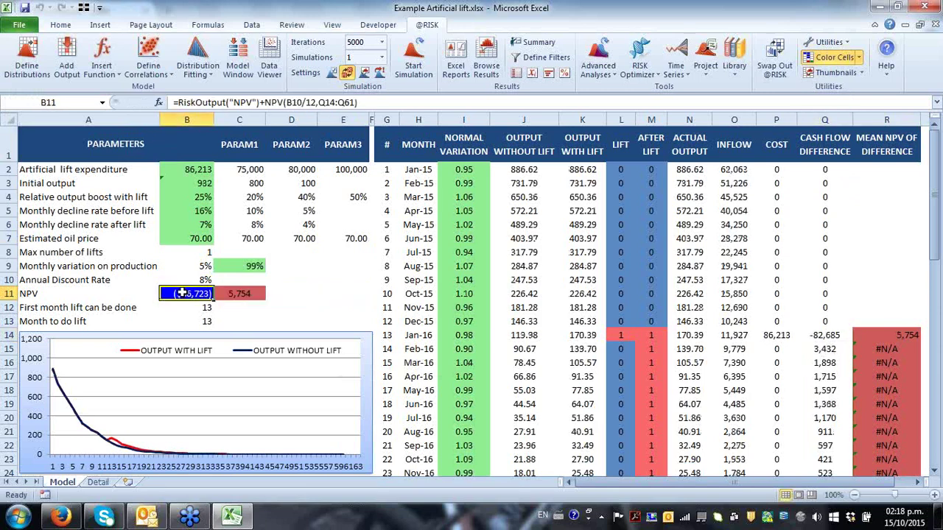
left_click(487, 66)
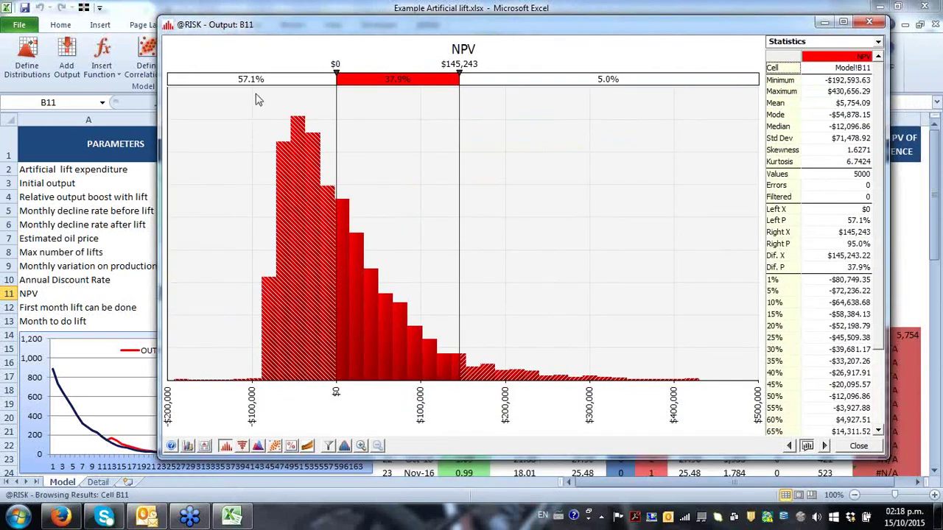
left_click(849, 104)
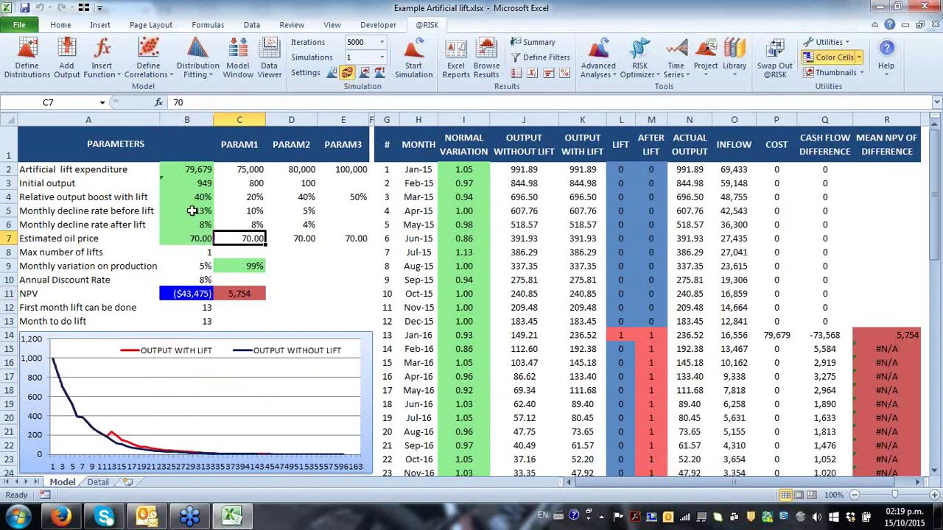
scroll(192, 211, "down", 1)
scroll(192, 211, "down", 3)
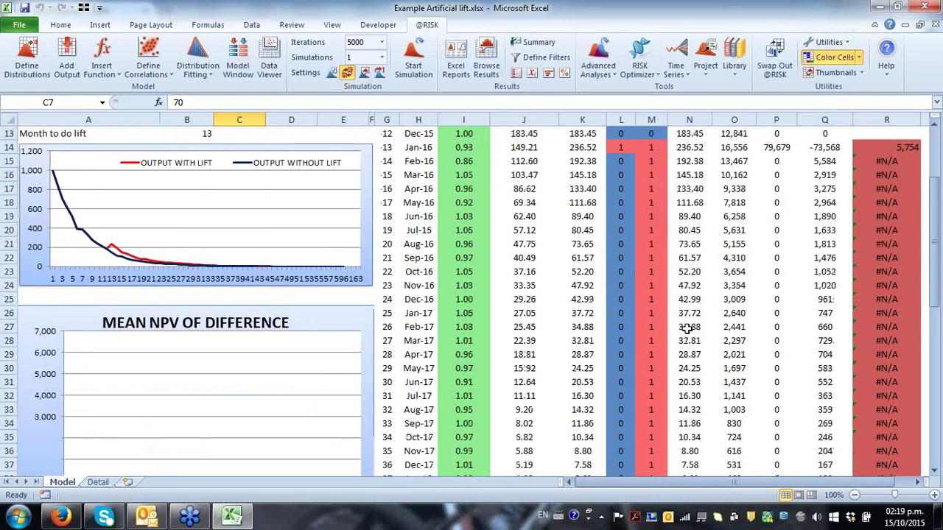
scroll(685, 328, "down", 3)
scroll(686, 328, "up", 6)
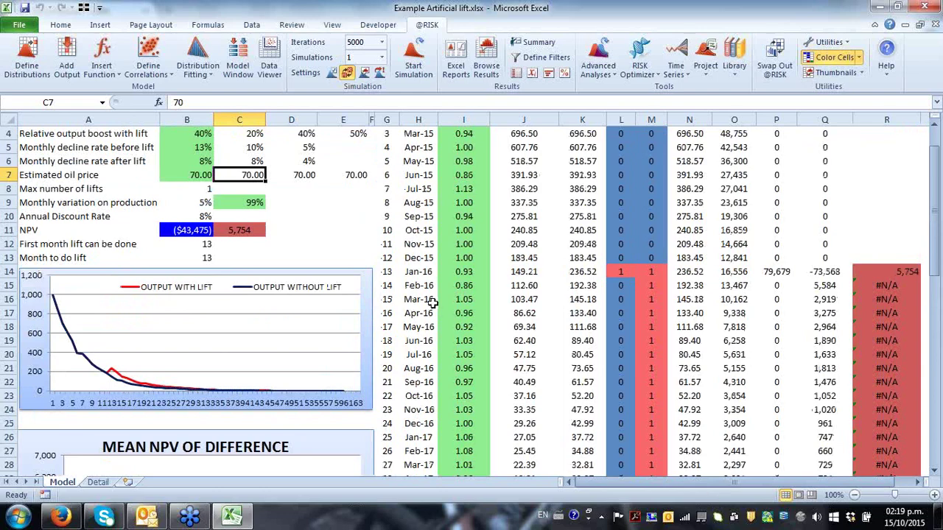
scroll(429, 304, "up", 1)
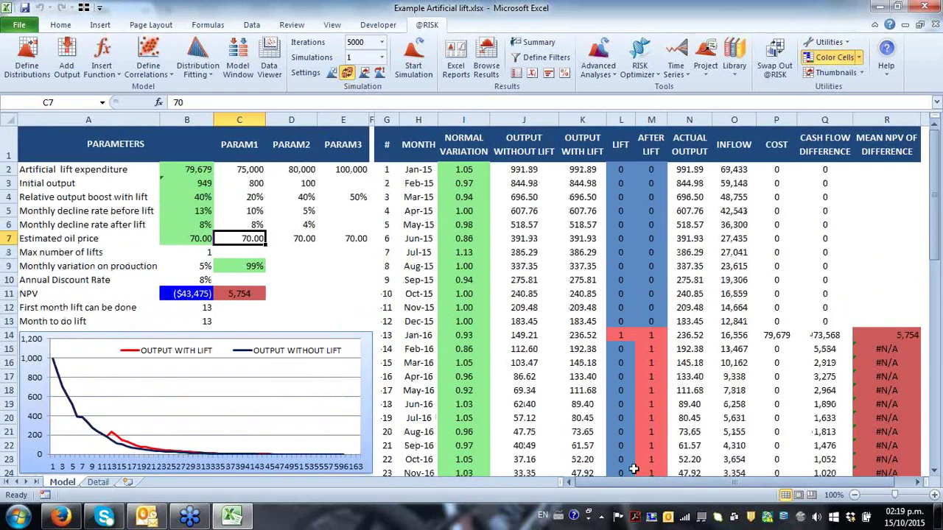
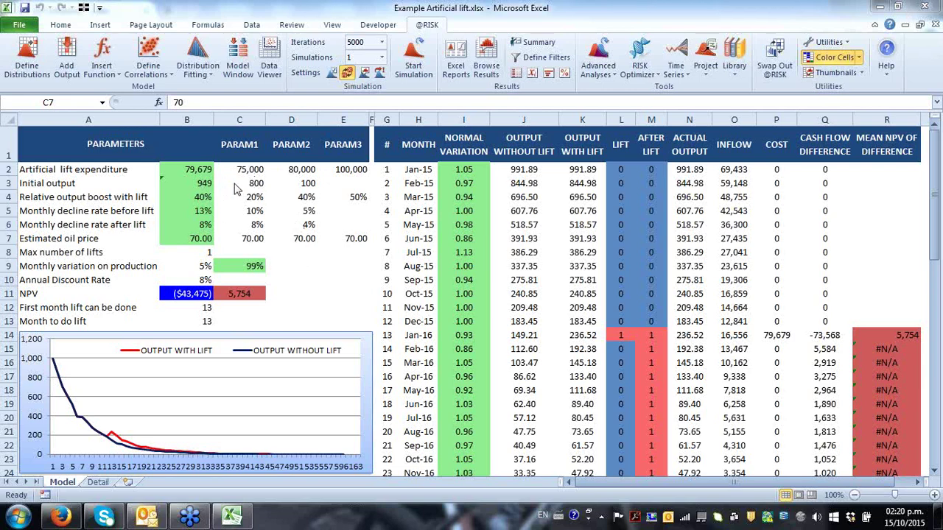
- Examine the artificial lift expenditure parameters in C2:E2 and the RiskPert formula in B2 that uses them
left_click(252, 169)
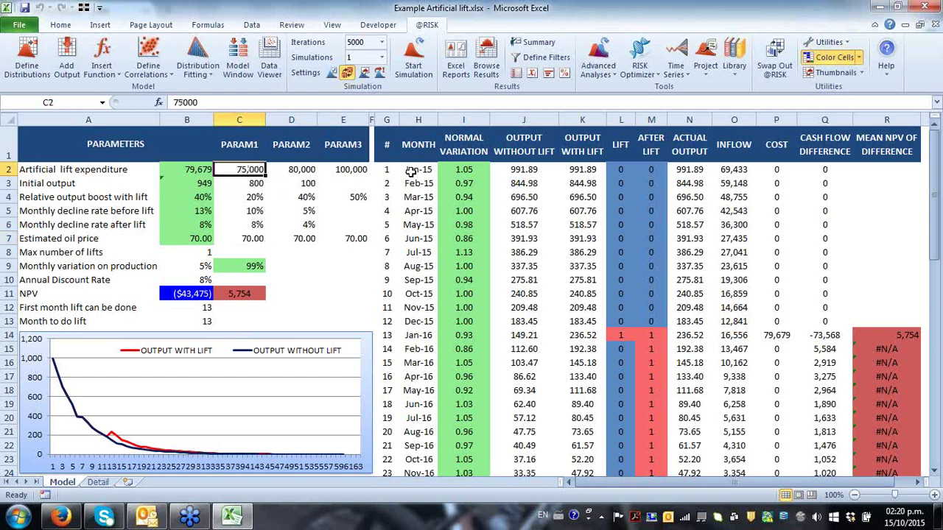
key("Right")
key("Right")
key("Left")
key("Left")
key("Left")
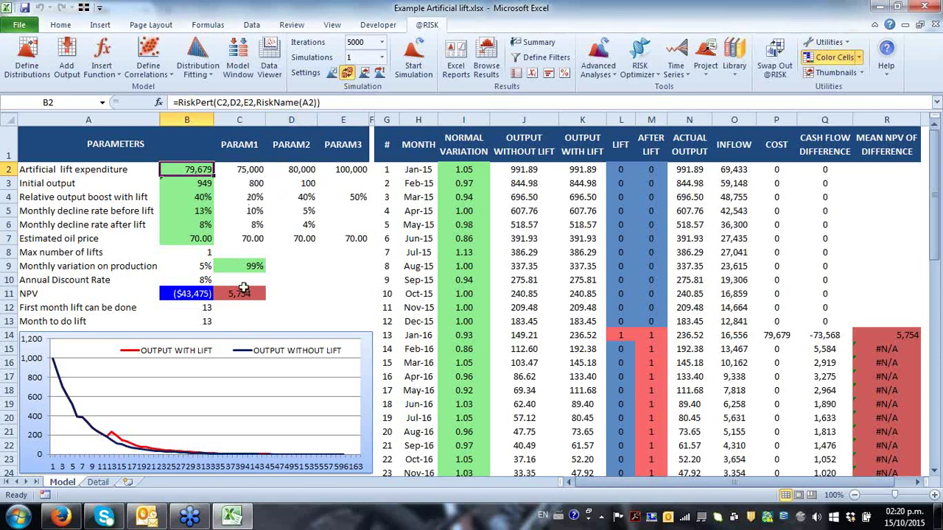
- Browse the NPV results for B11, inspect the 20% and 25% percentiles in the statistics and close the graph
left_click(190, 301)
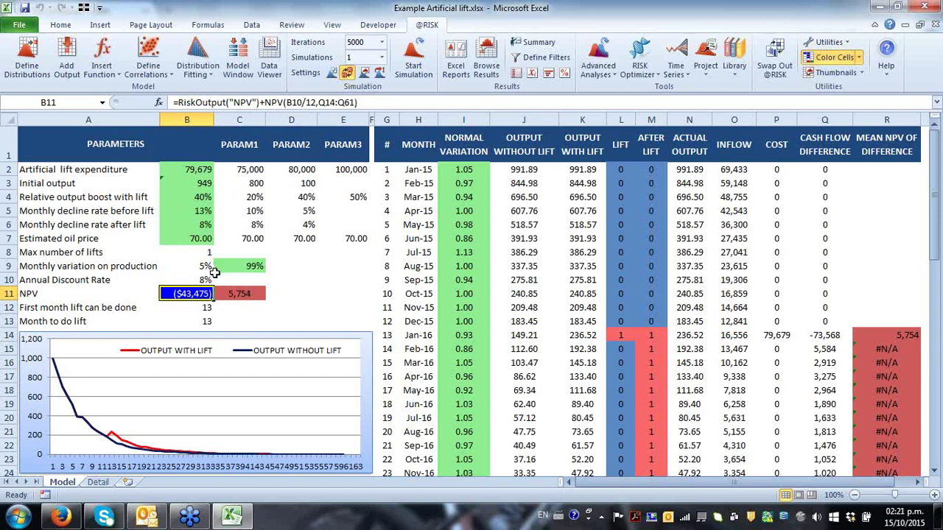
left_click(490, 69)
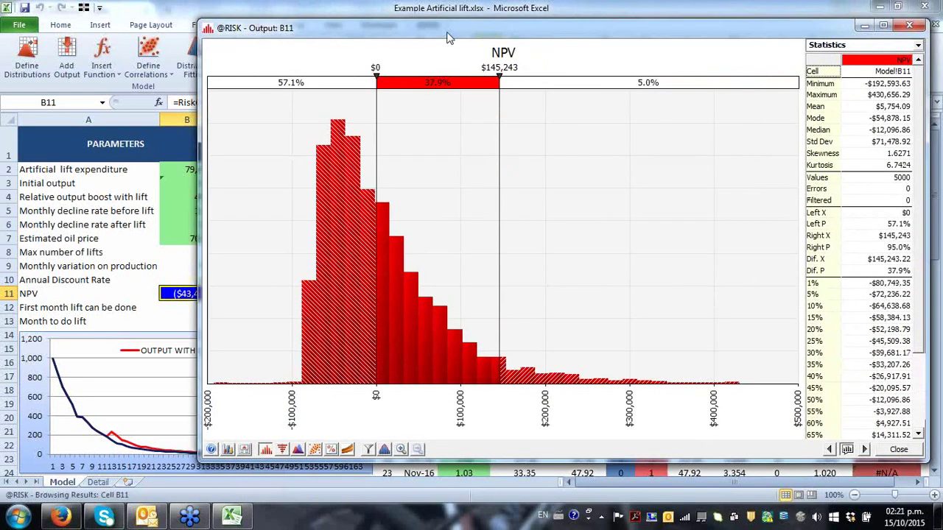
left_click(888, 333)
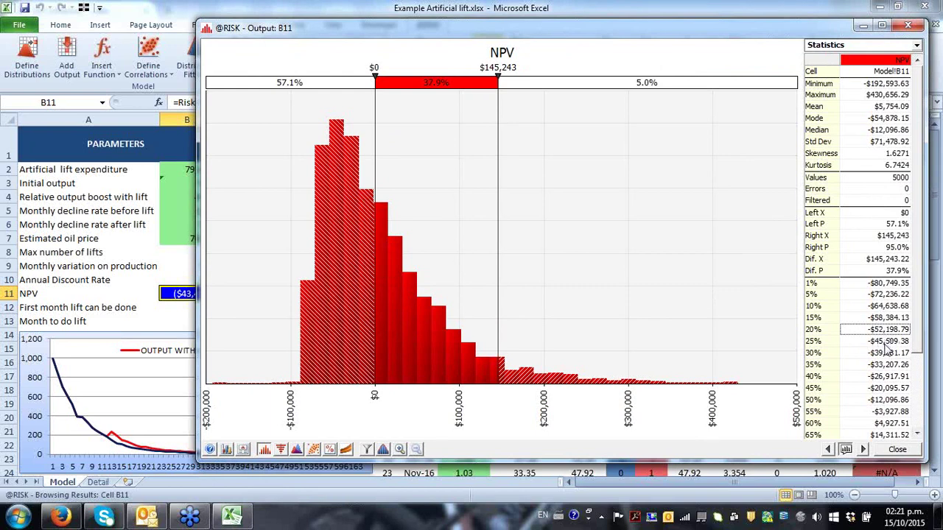
left_click(885, 344)
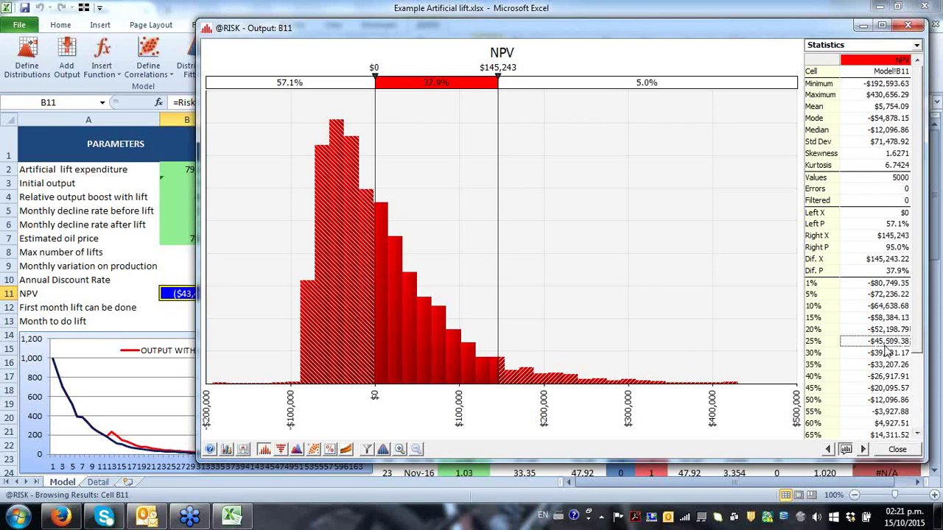
left_click(912, 26)
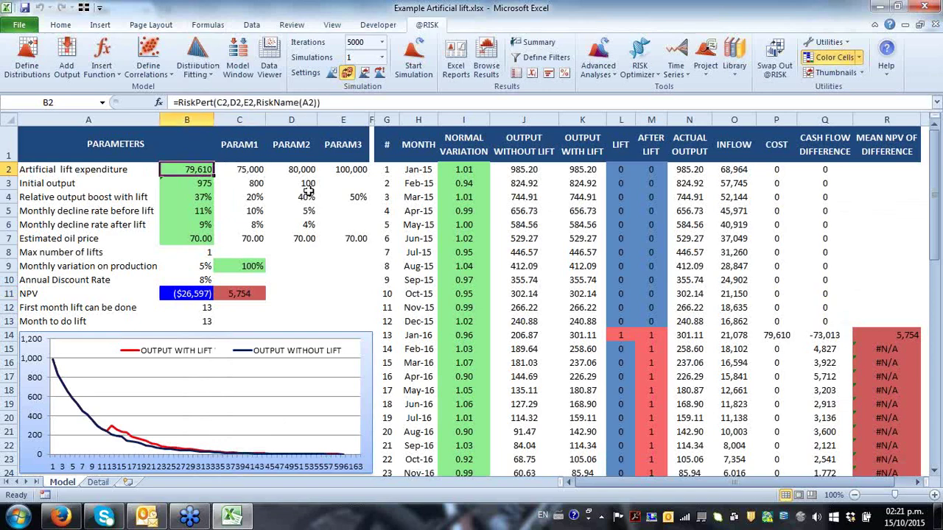
- Replace the artificial lift expenditure formula in B2 with the fixed value 20000 and check the NPV output cell B11
type("20000")
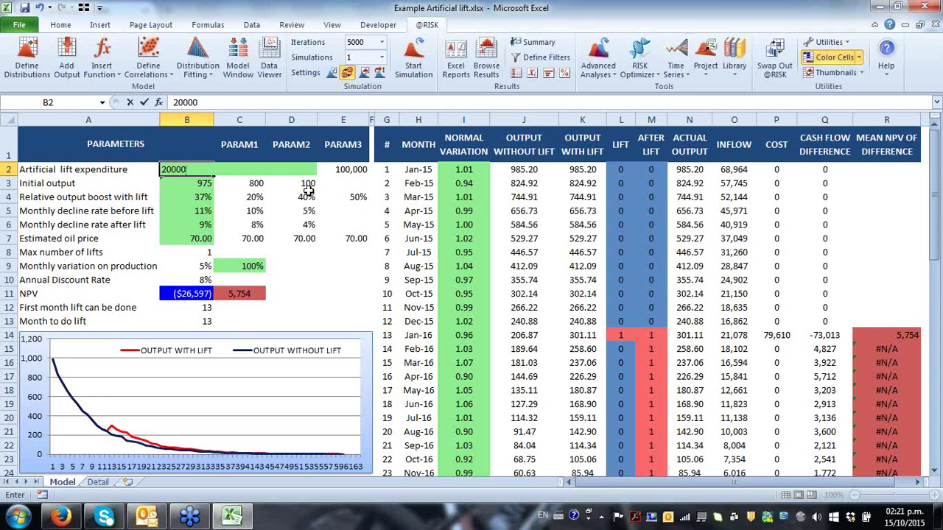
key("Return")
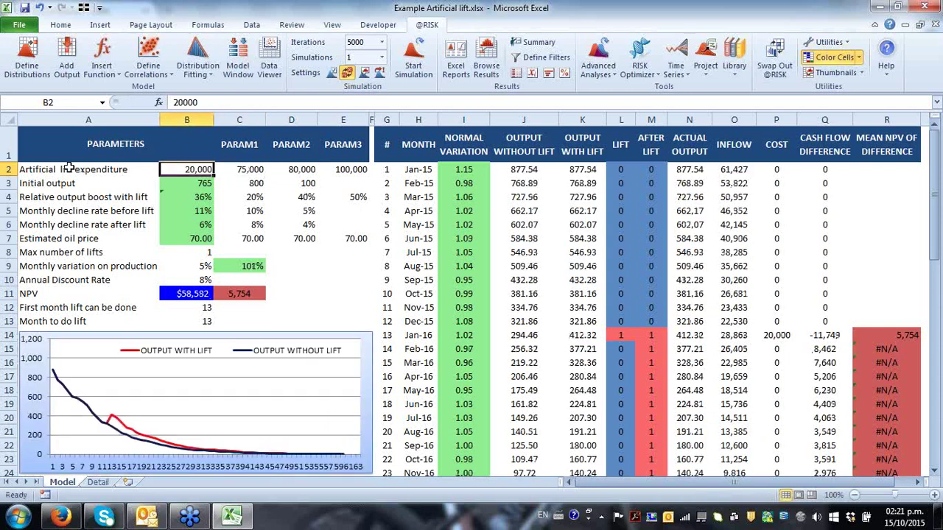
key("Right")
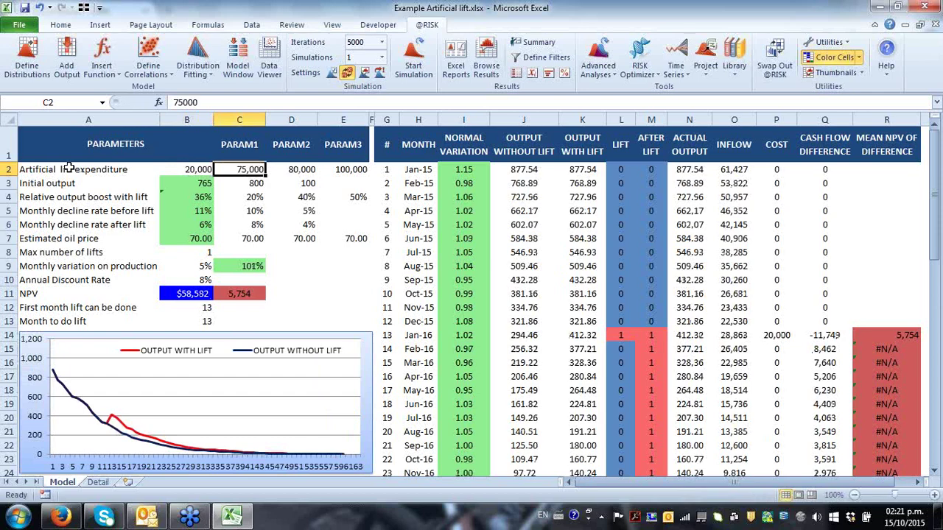
key("Down")
key("Down")
key("Down")
key("Down")
key("Down")
key("Down")
key("Down")
key("Down")
key("Left")
key("Down")
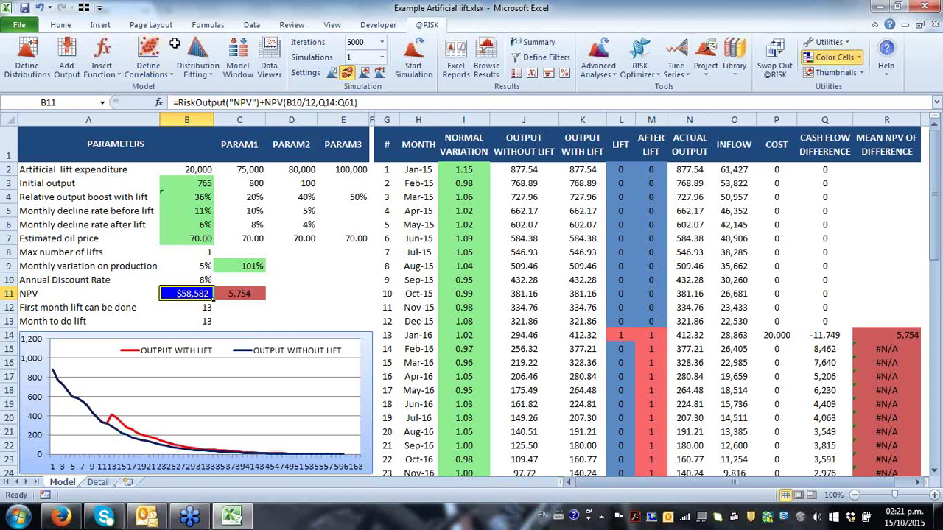
left_click(295, 294)
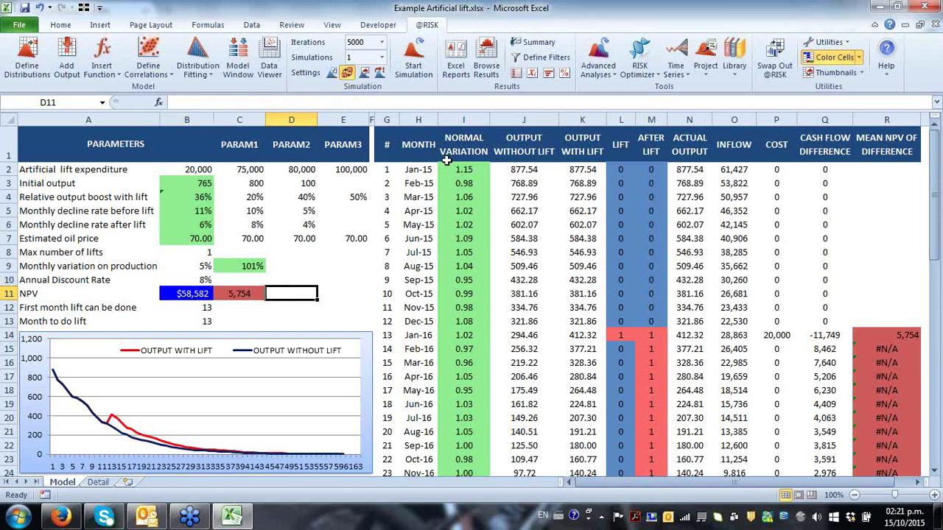
left_click(610, 69)
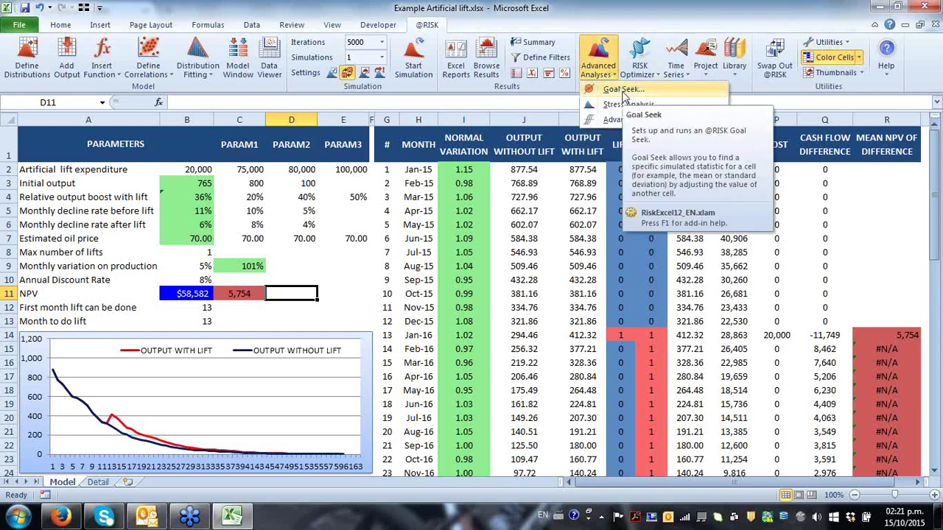
left_click(622, 90)
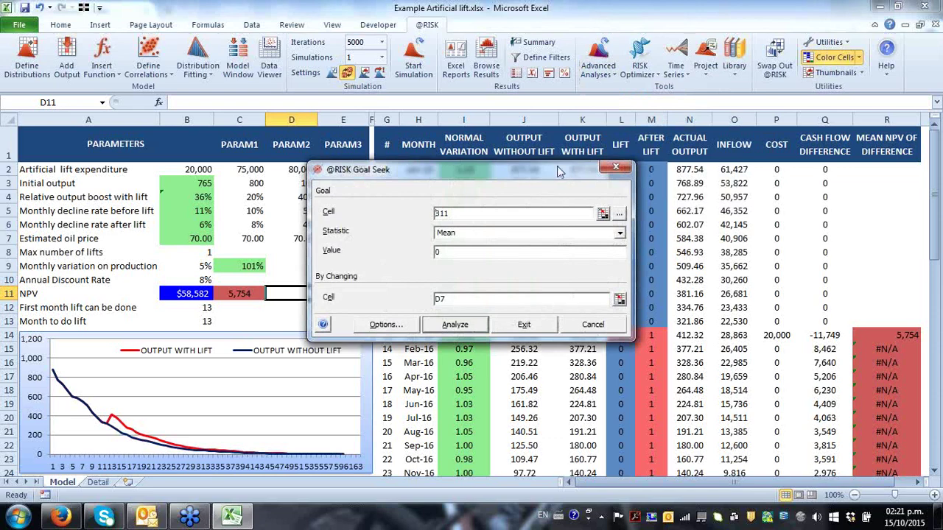
left_click_drag(557, 166, 624, 158)
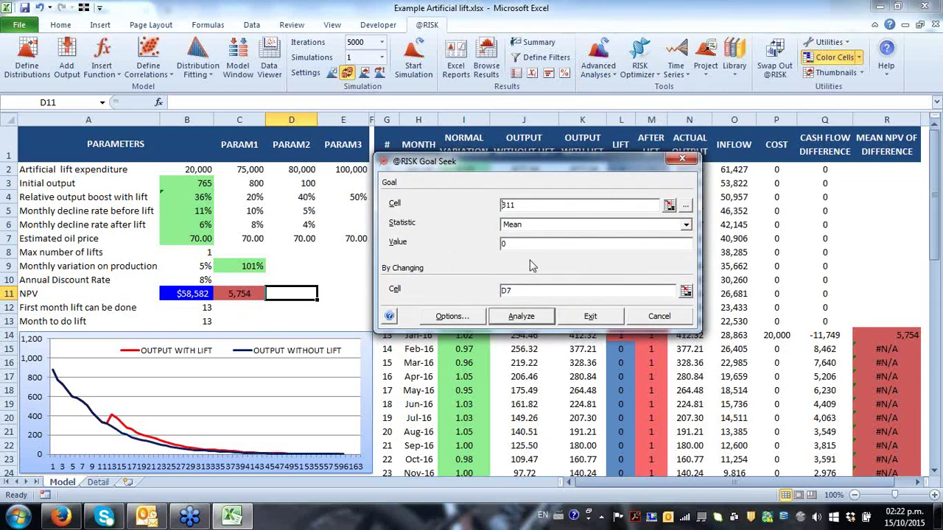
left_click(684, 206)
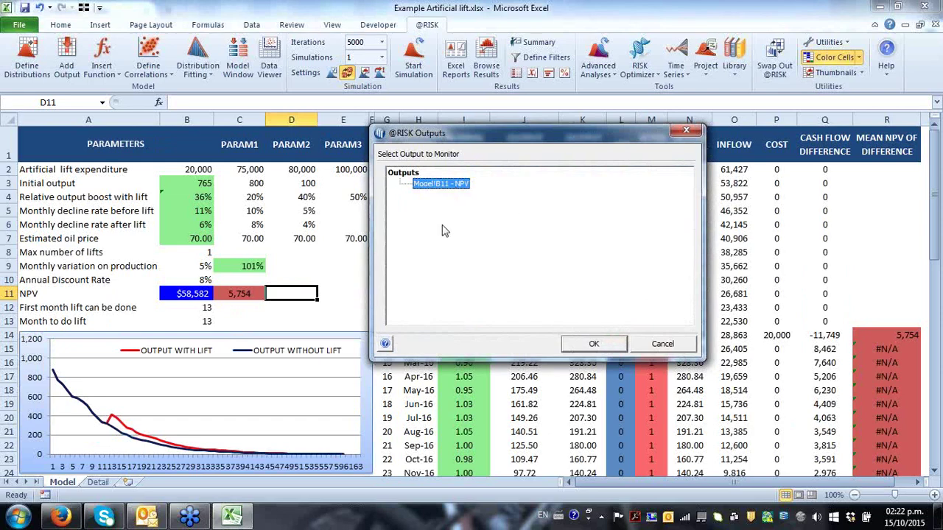
left_click(602, 344)
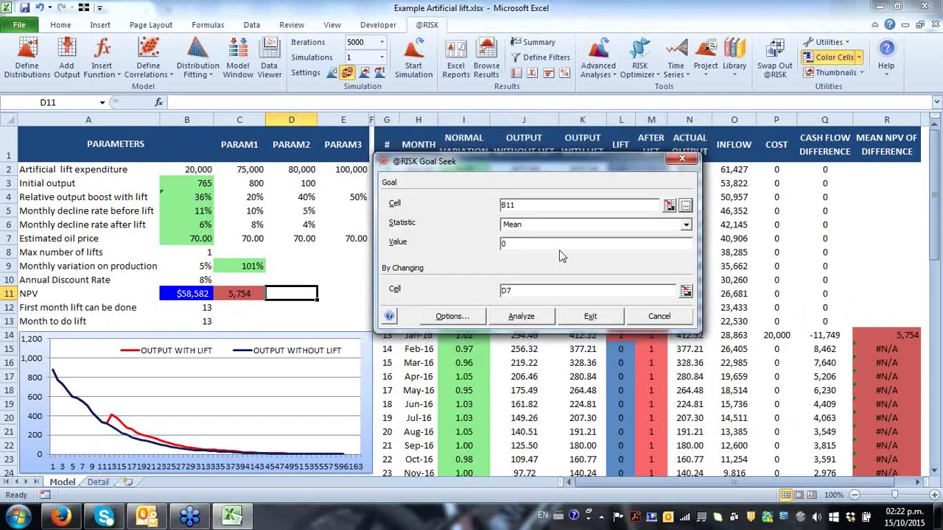
- Set the Goal Seek statistic to Percentile(0.25) with a target value of 0
left_click(686, 224)
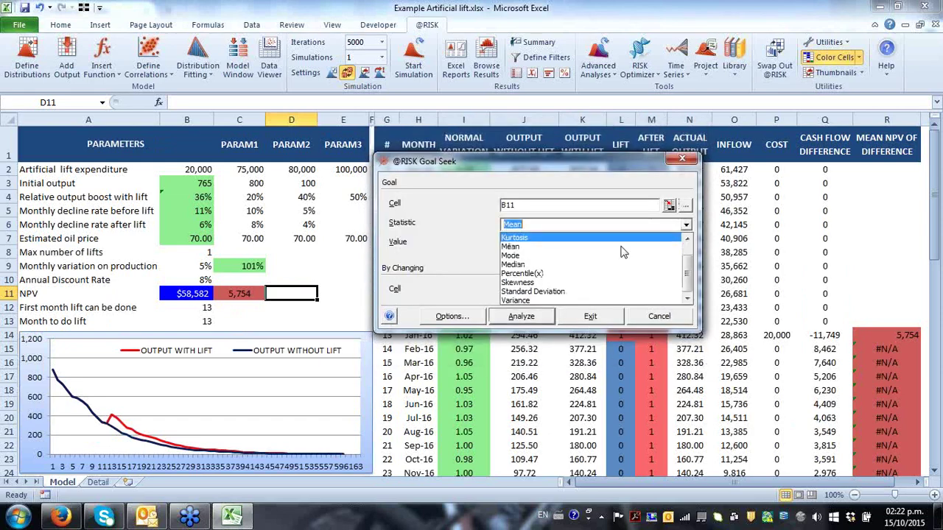
left_click(547, 274)
left_click(545, 225)
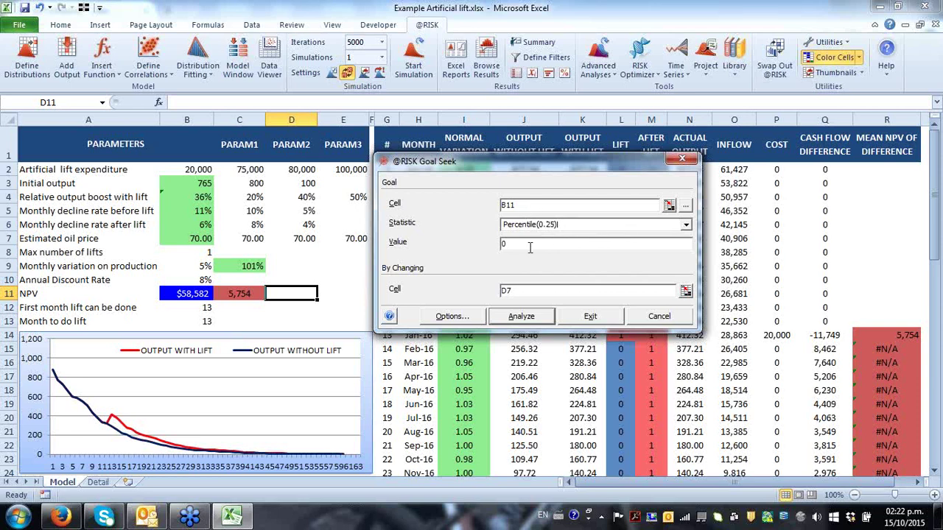
left_click(531, 244)
- Assign the lift expenditure cell B2 as the Goal Seek changing cell and exit the dialog without running the analysis
left_click(686, 291)
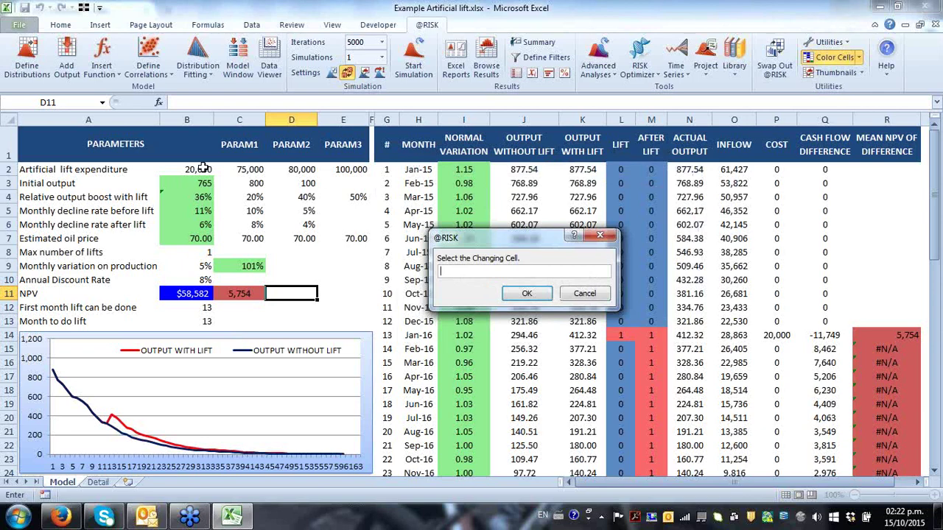
left_click(202, 169)
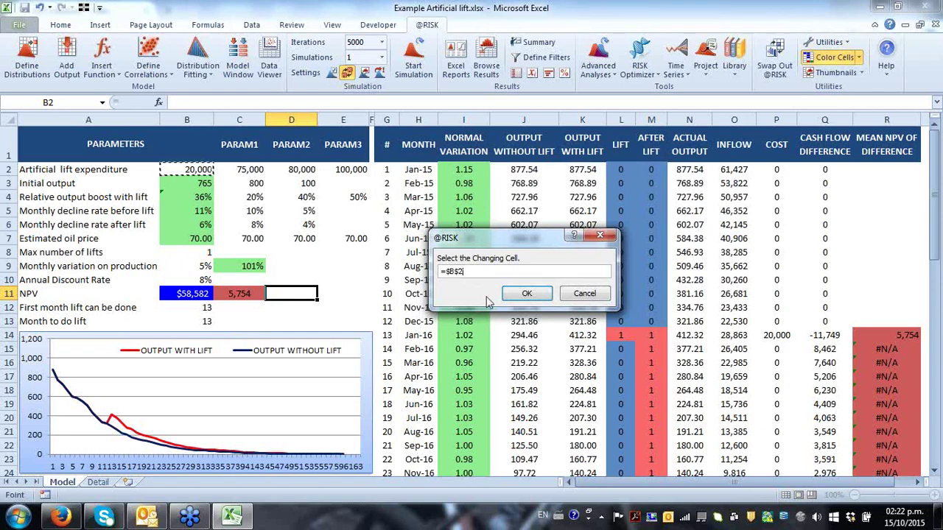
left_click(538, 297)
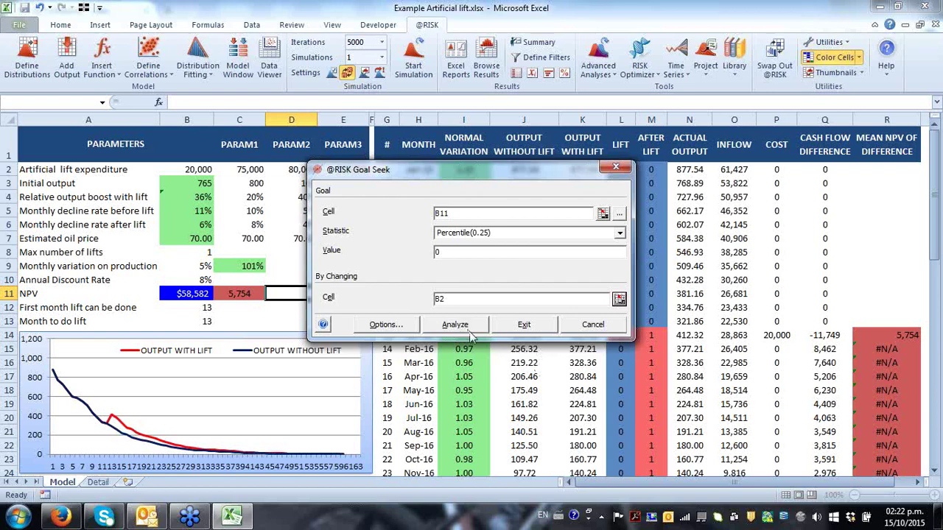
left_click(532, 325)
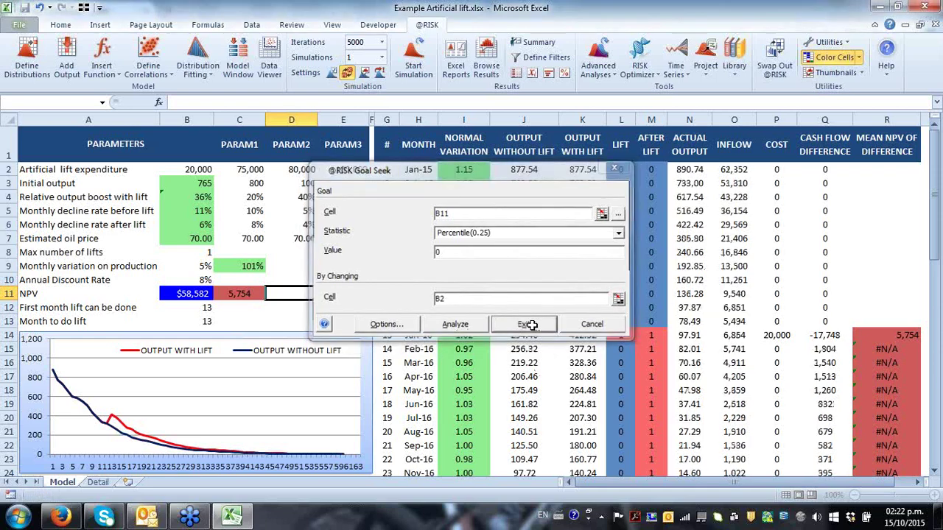
- Set the number of simulation iterations to 2000
left_click(381, 42)
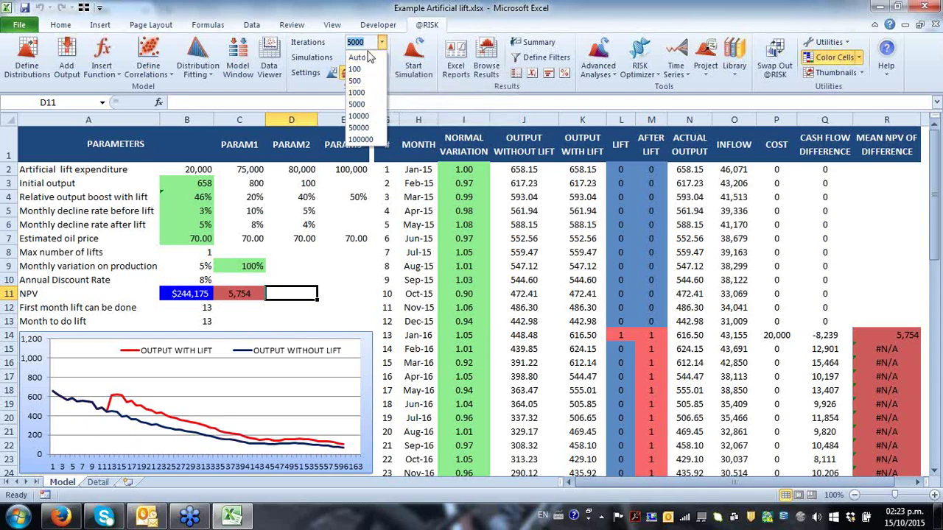
type("20")
key("Return")
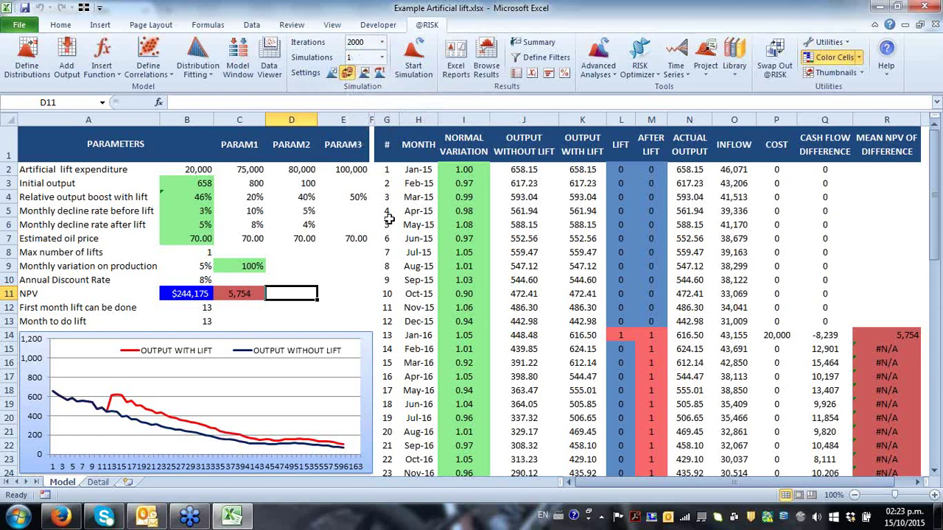
left_click(593, 75)
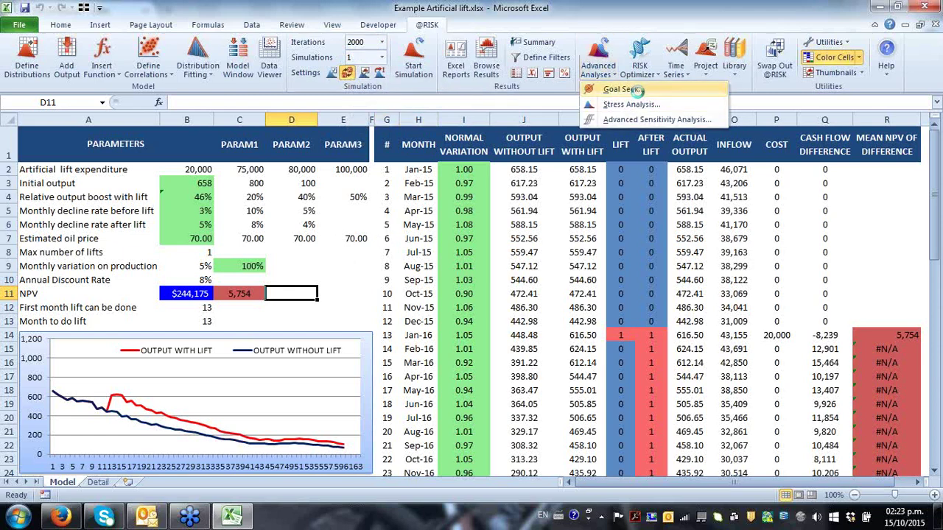
left_click(638, 90)
left_click_drag(528, 173, 581, 187)
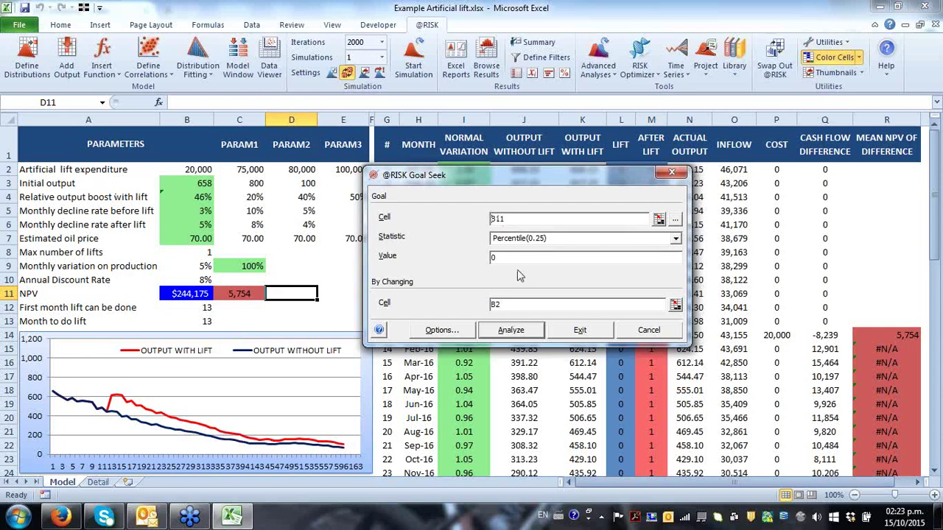
left_click(511, 330)
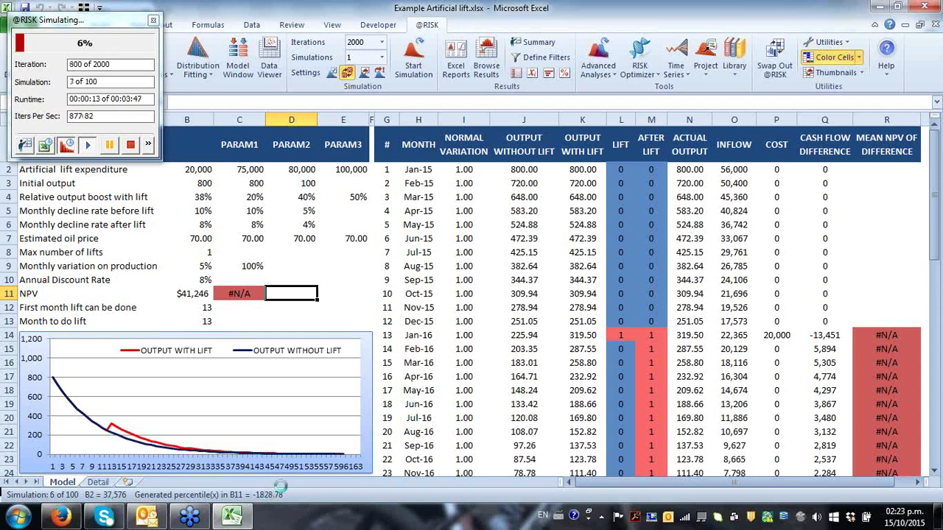
- Accept the Goal Seek solution as the artificial lift expenditure in B2
key("Escape")
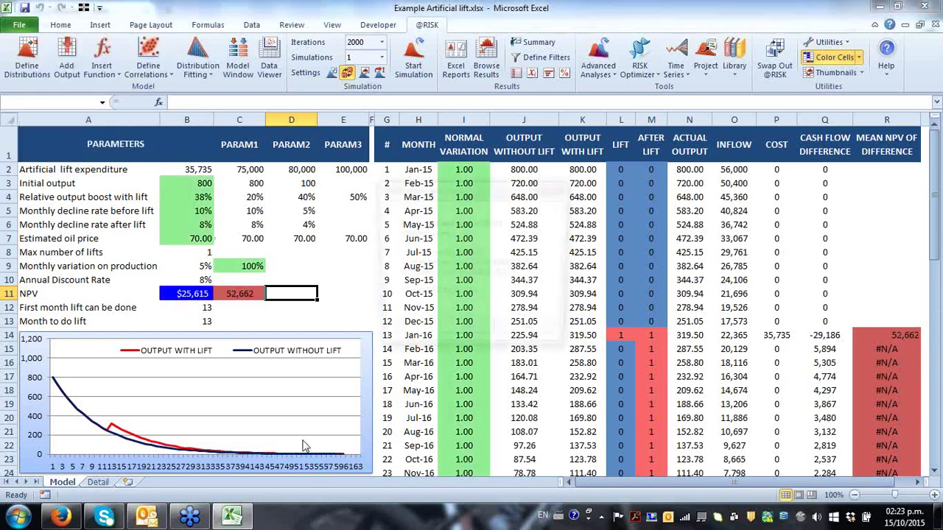
left_click(467, 336)
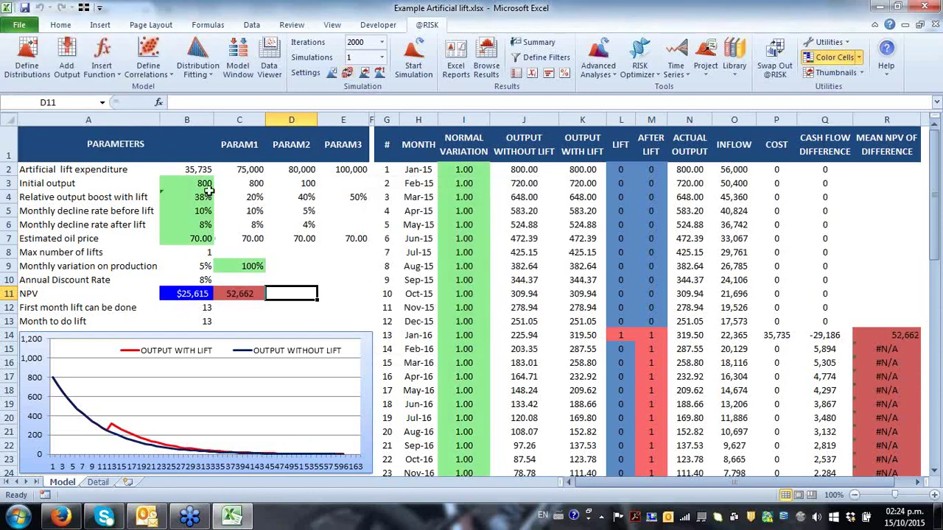
left_click(197, 169)
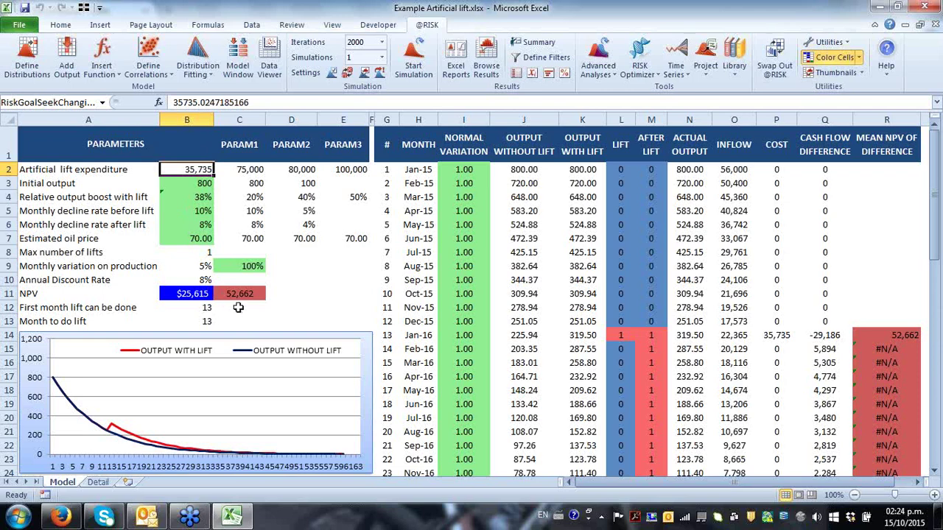
- Enter =RiskPercentile(B11,25%) in D11 to report the NPV's 25th percentile
left_click(187, 296)
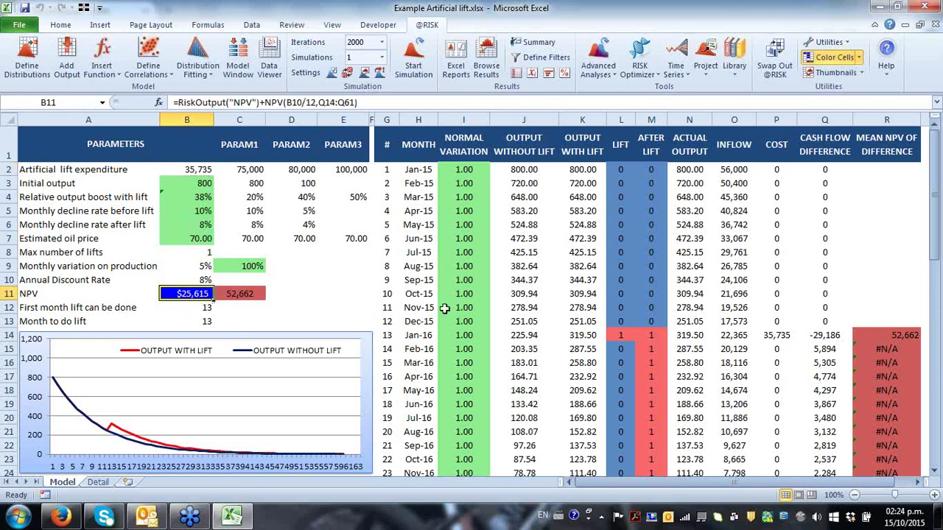
key("Right")
key("Right")
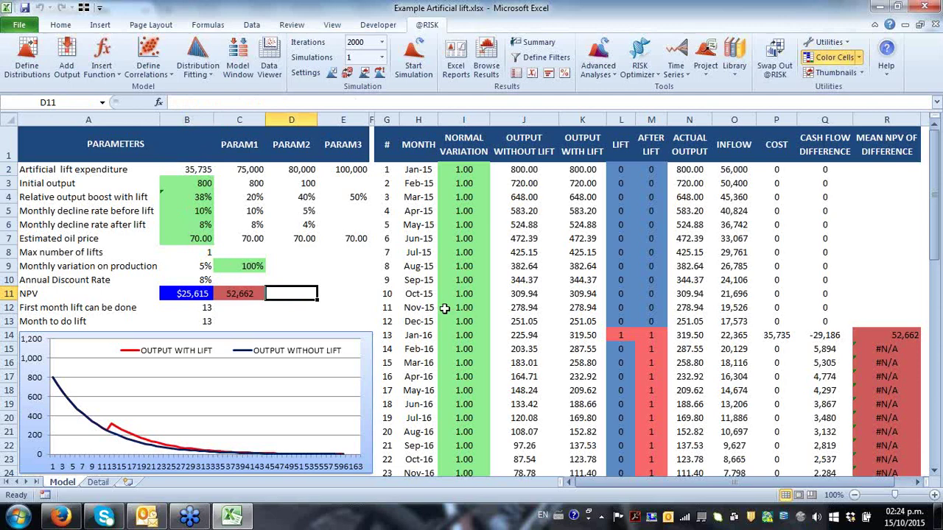
type("=riskpe")
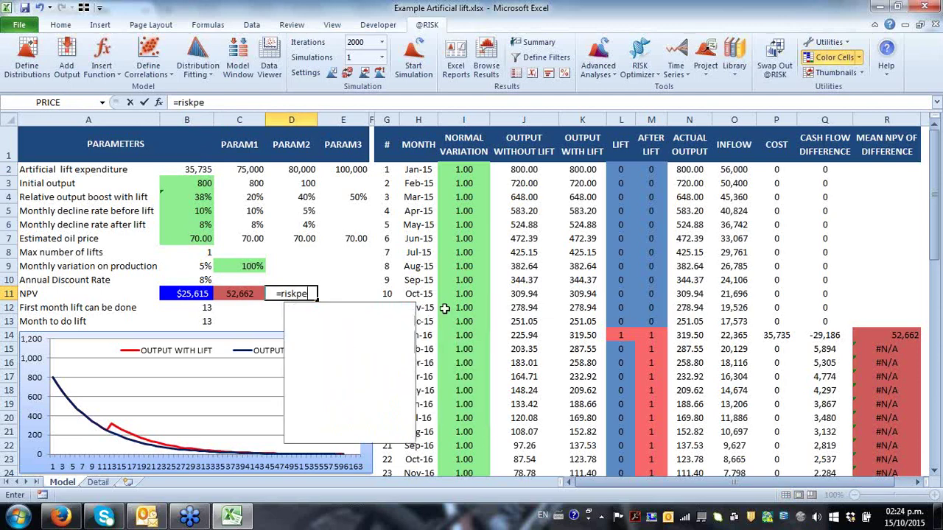
type("rcentile(")
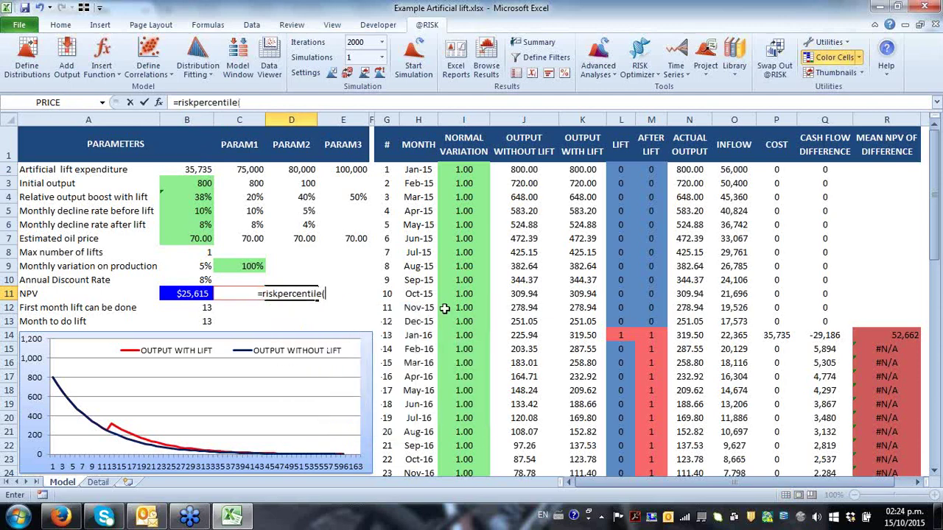
key("Left")
key("Left")
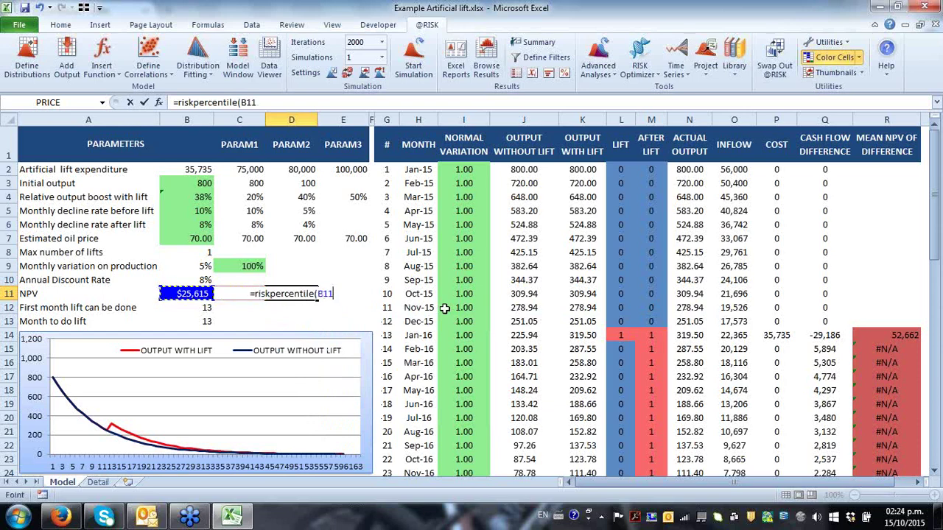
type(",25%")
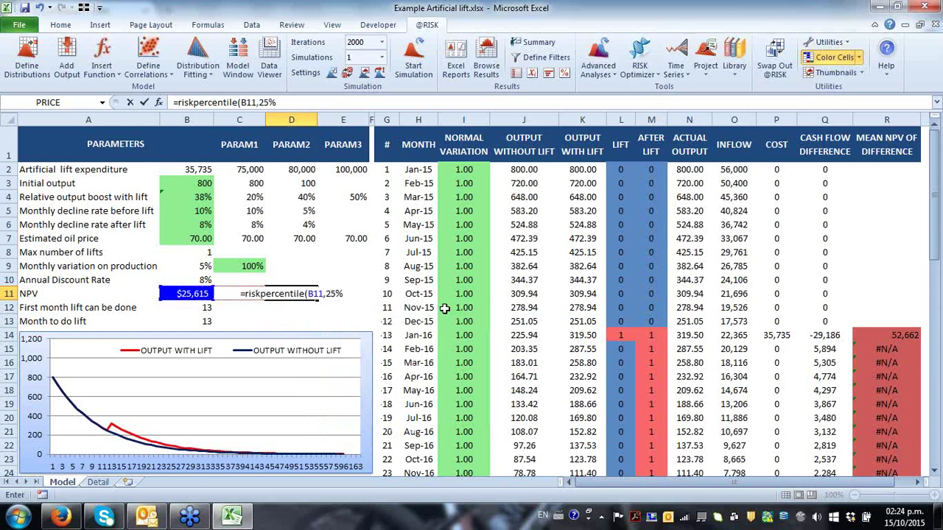
key("ctrl+Return")
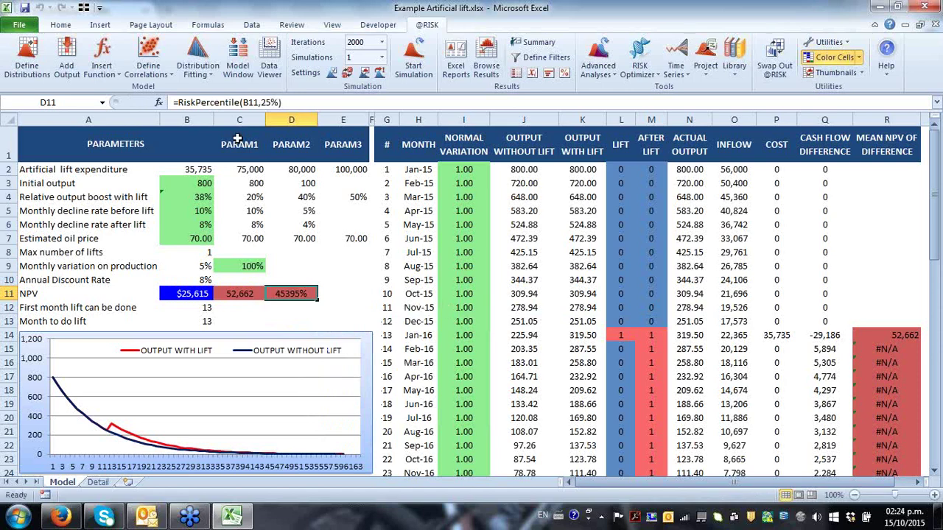
- Format D11 as a number with zero decimal places and a thousands separator
left_click(62, 27)
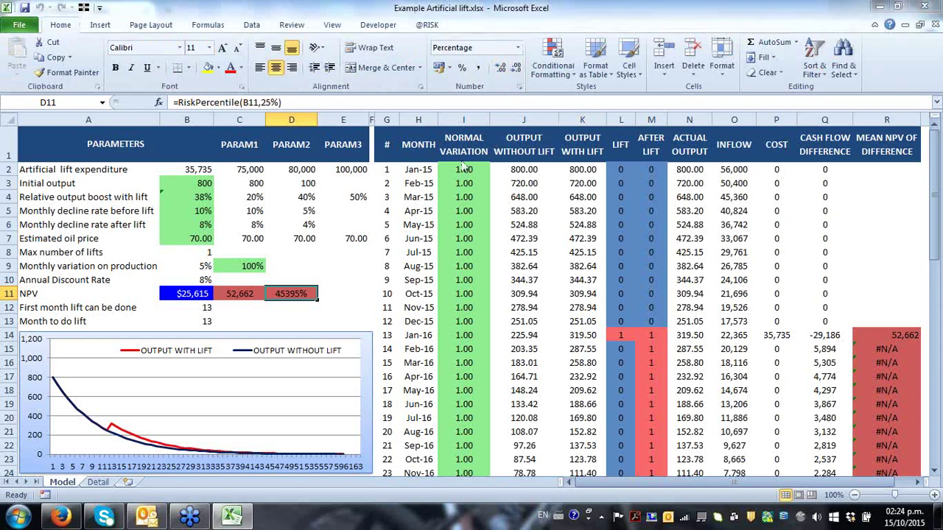
key("ctrl+1")
left_click(379, 181)
left_click(454, 218)
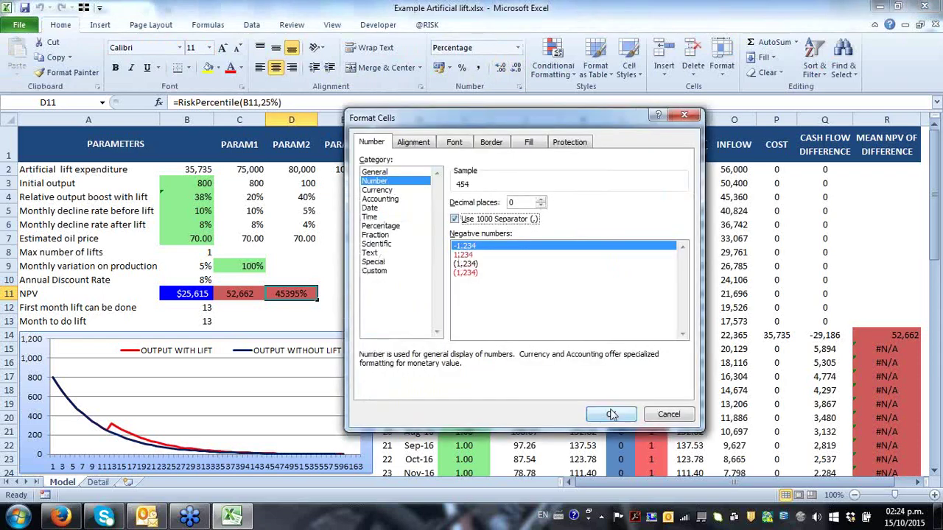
left_click(606, 404)
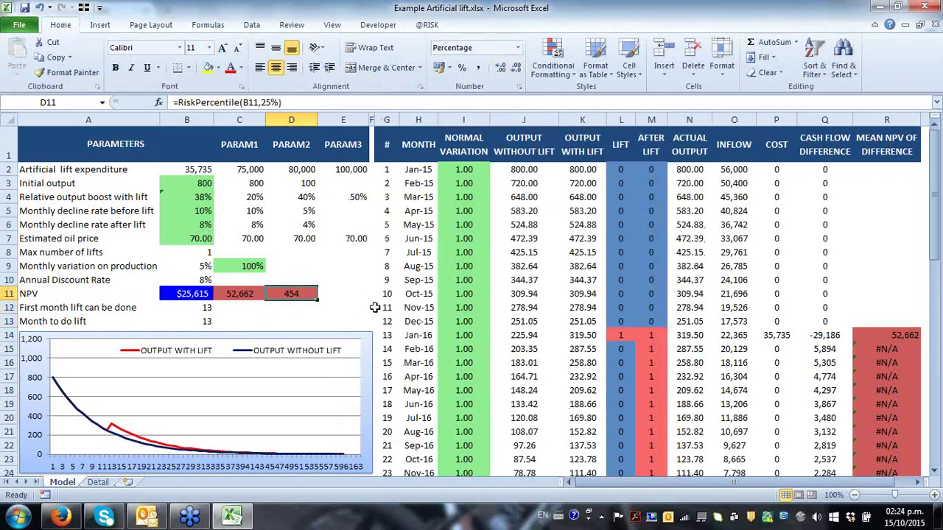
- Set the number of simulation iterations to 5000
left_click(420, 27)
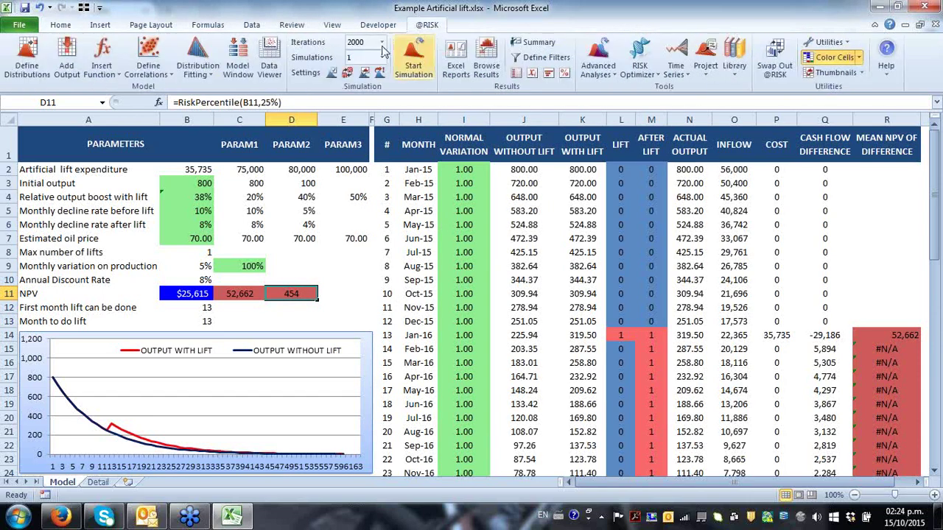
left_click(381, 44)
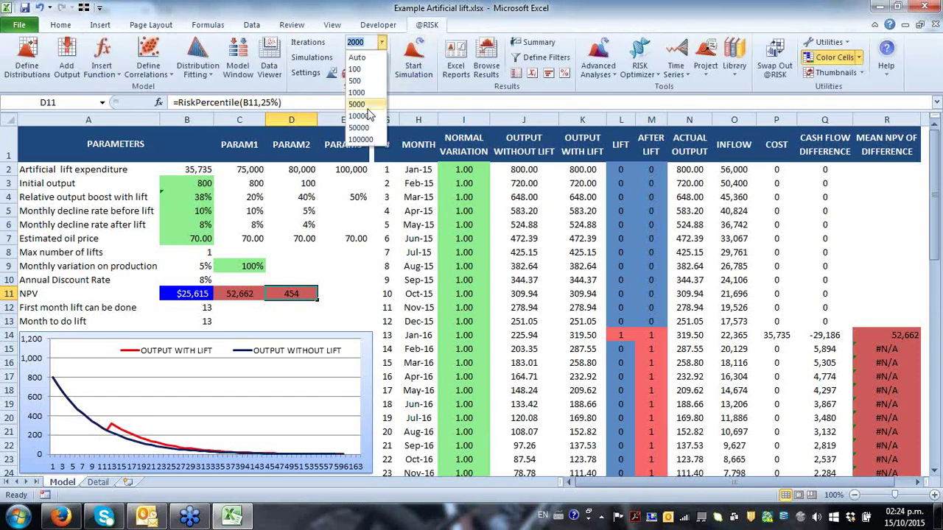
left_click(367, 109)
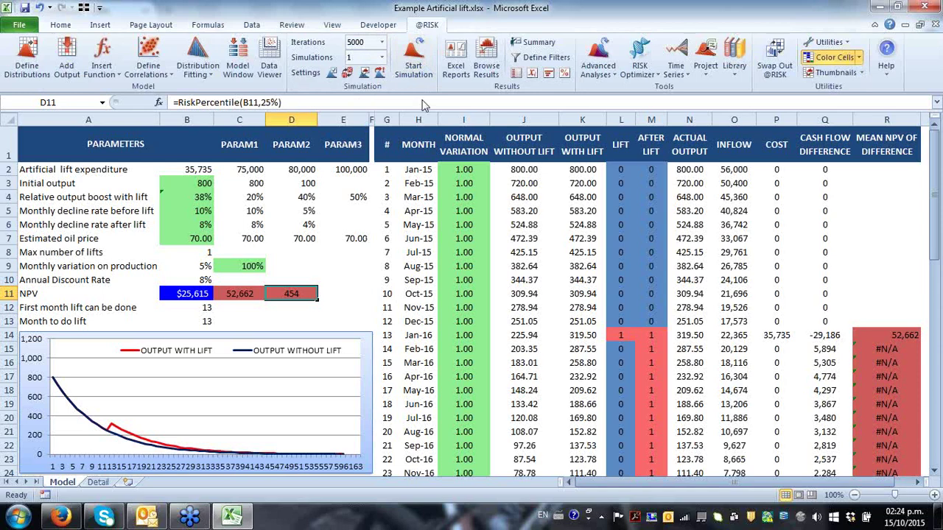
left_click(599, 67)
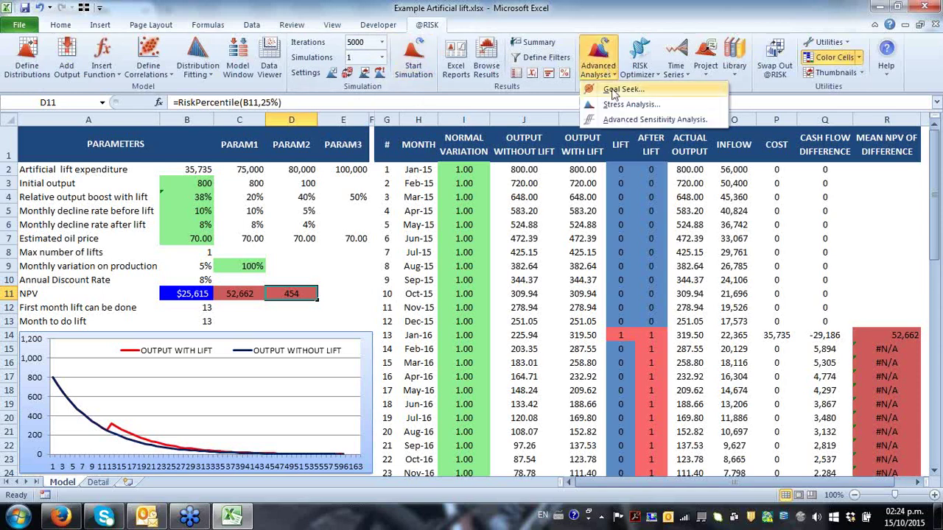
left_click(613, 88)
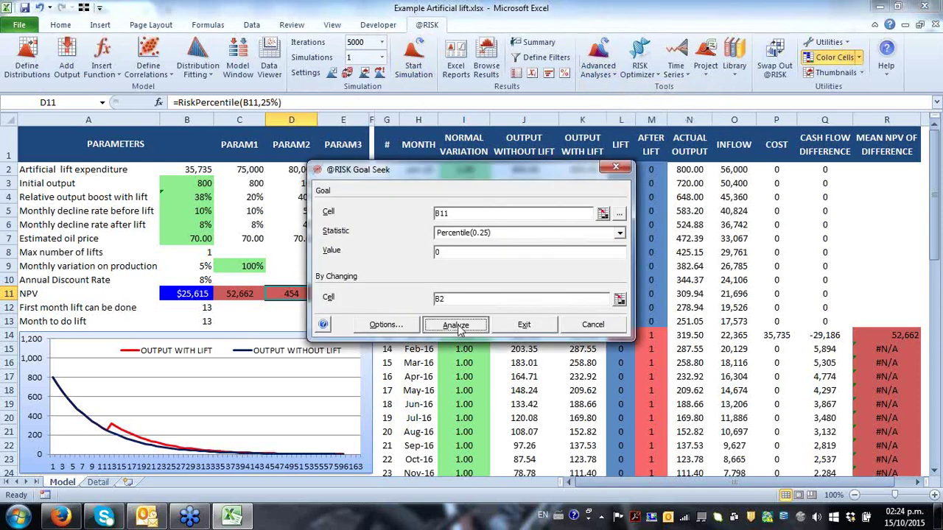
left_click(456, 325)
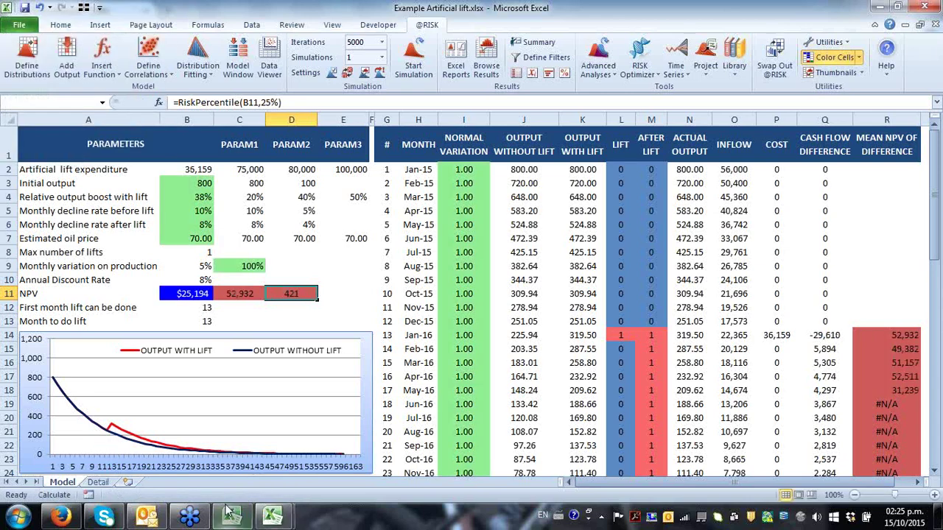
mouse_move(228, 510)
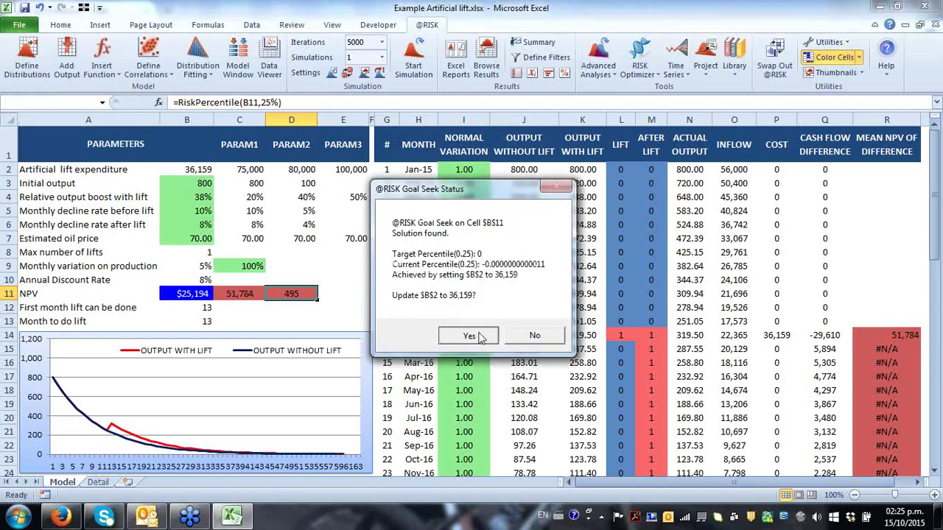
left_click(469, 332)
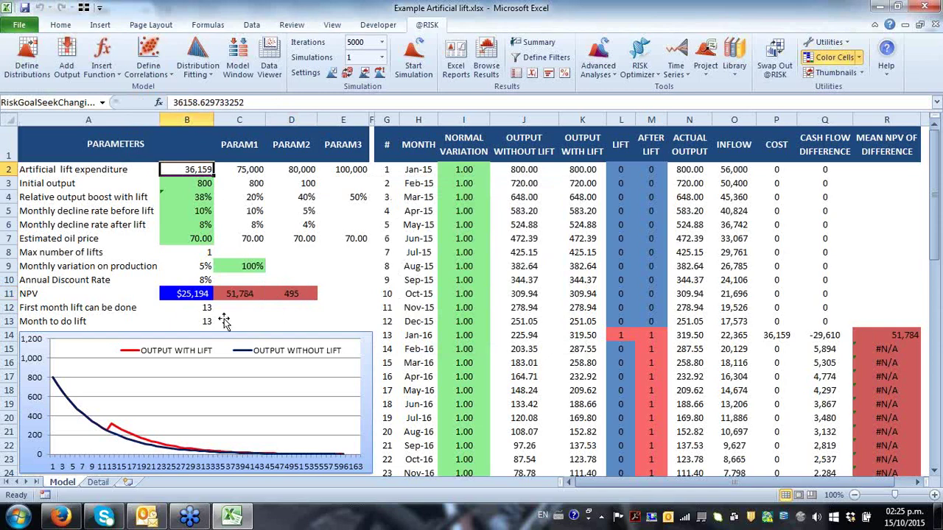
- Browse the simulation results for the NPV output in B11
left_click(194, 296)
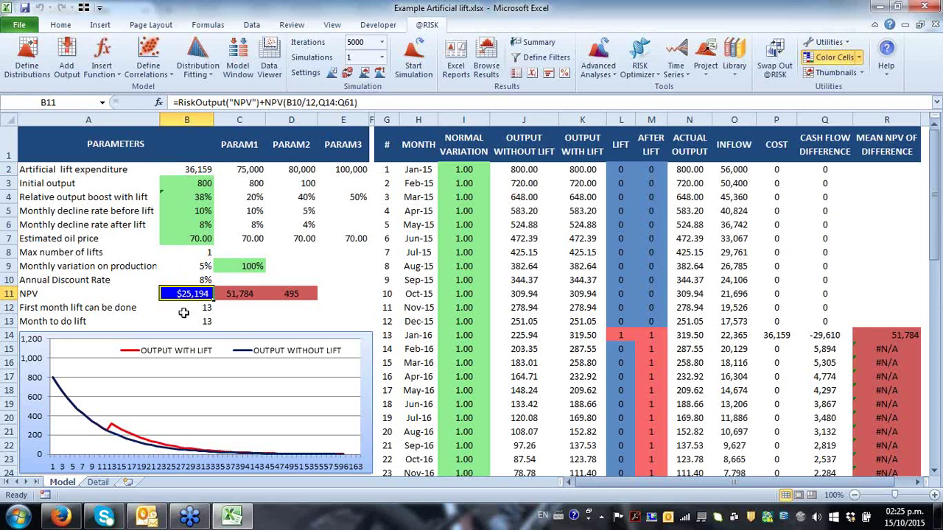
left_click(492, 70)
key("Down")
key("Down")
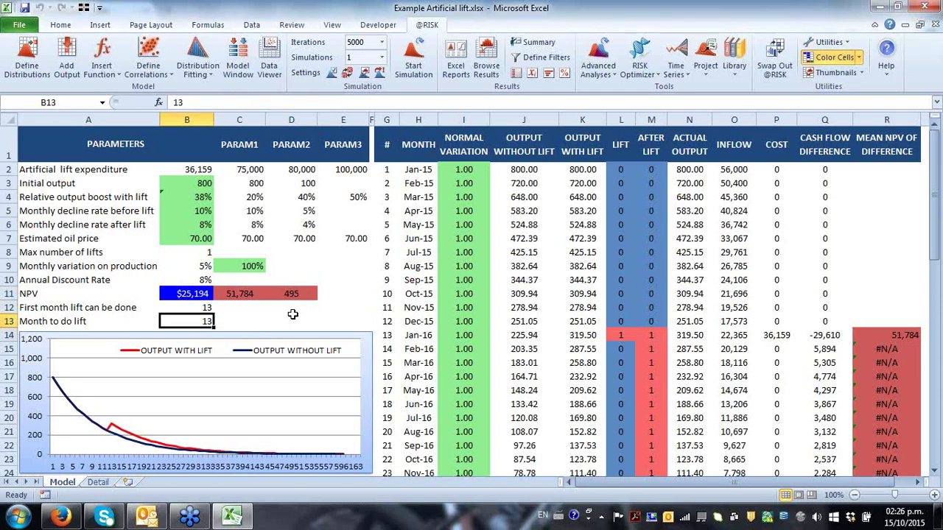
- Enter a question mark in C13 beside the month to do the lift
key("Up")
left_click(209, 325)
key("Left")
key("Right")
key("Right")
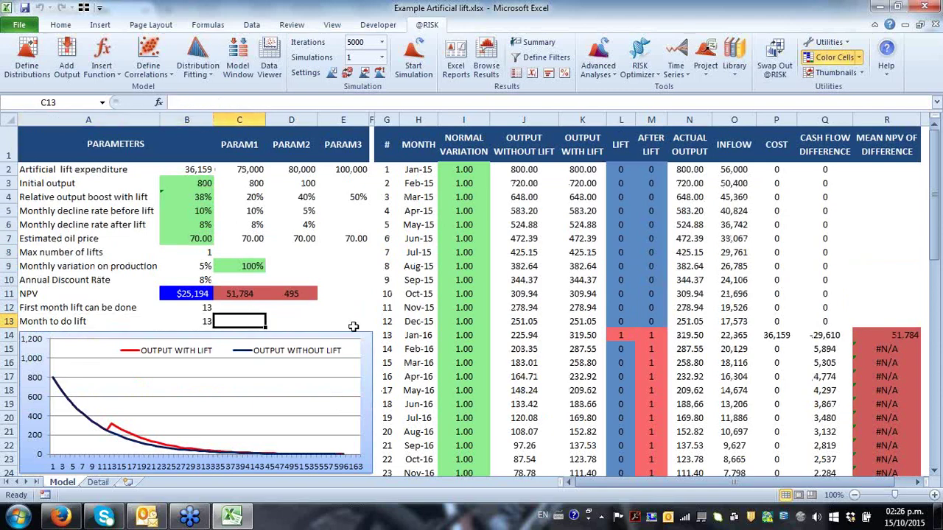
type("?")
key("Return")
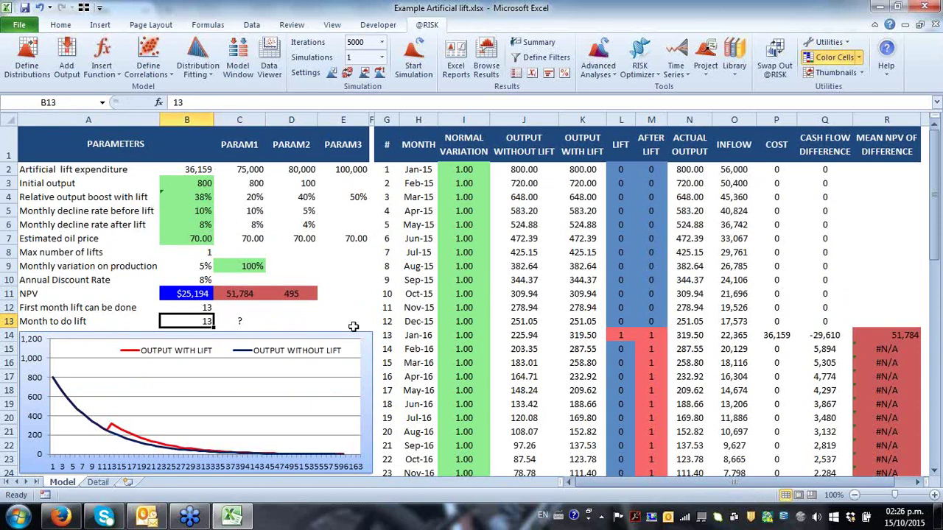
- Try 18 and 24 as the month to do the lift in B13
key("Up")
key("Left")
type("18")
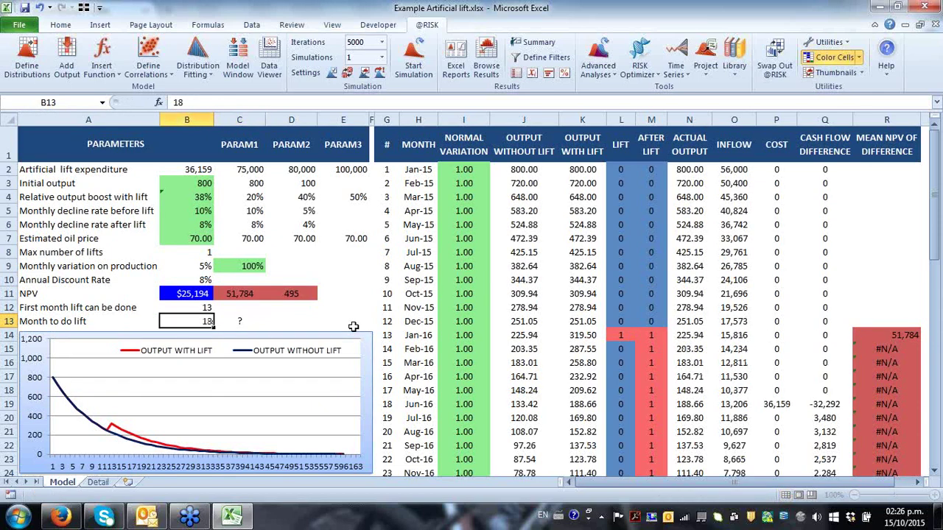
key("Return")
key("Up")
type("24")
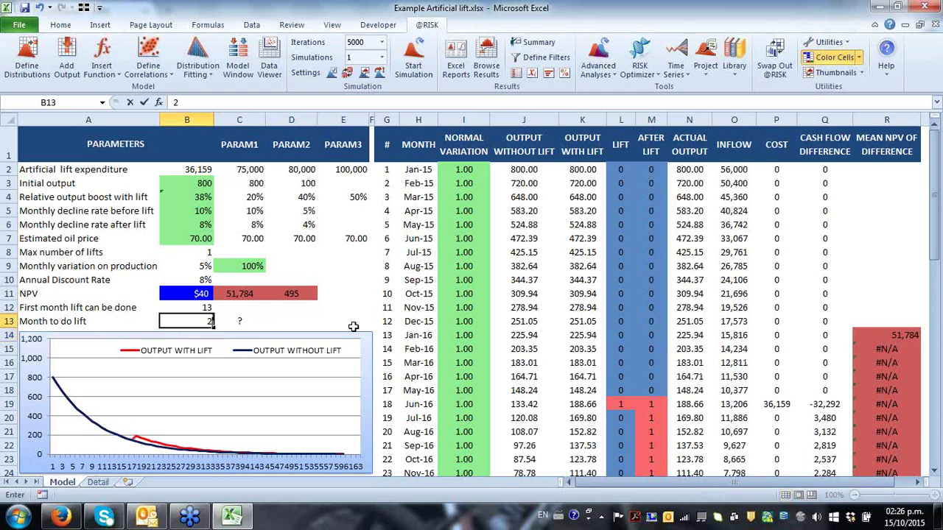
key("Return")
key("Up")
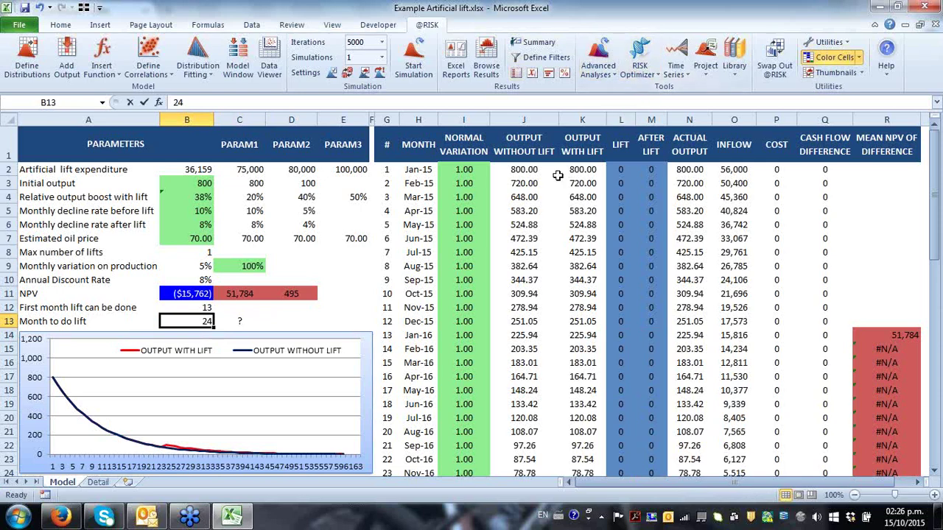
- Enter =RiskSimtable(G14:G37) in B13 as the month to do the lift, and recheck the formula
type("=risksimtabl")
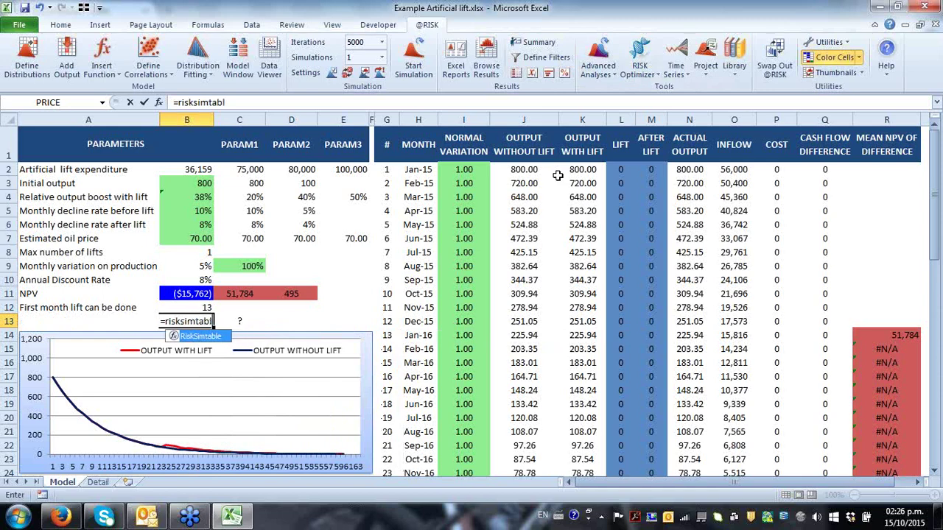
type("e(")
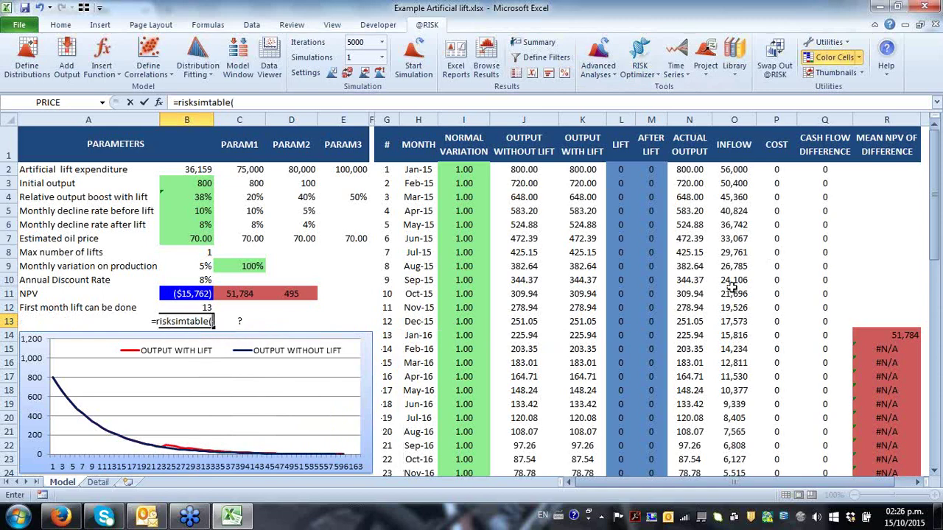
scroll(731, 286, "down", 1)
scroll(731, 286, "down", 4)
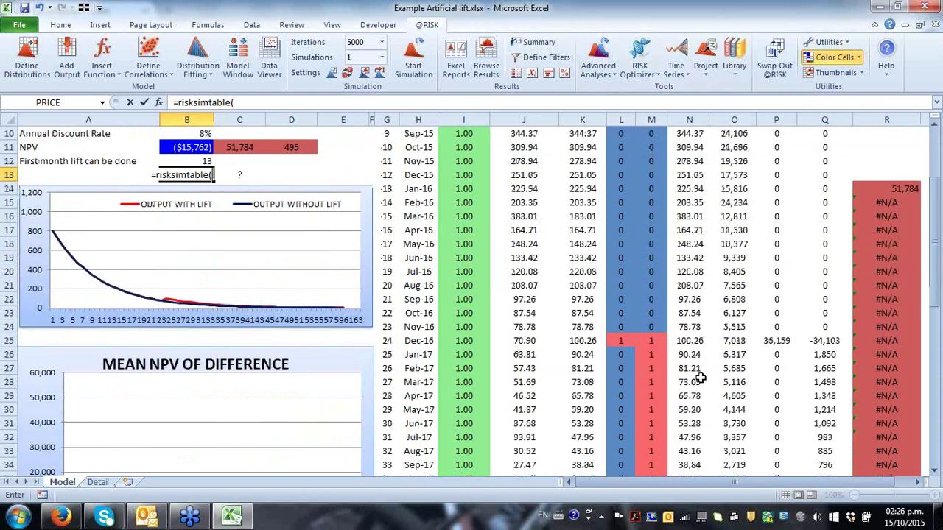
scroll(391, 243, "up", 3)
left_click(386, 230)
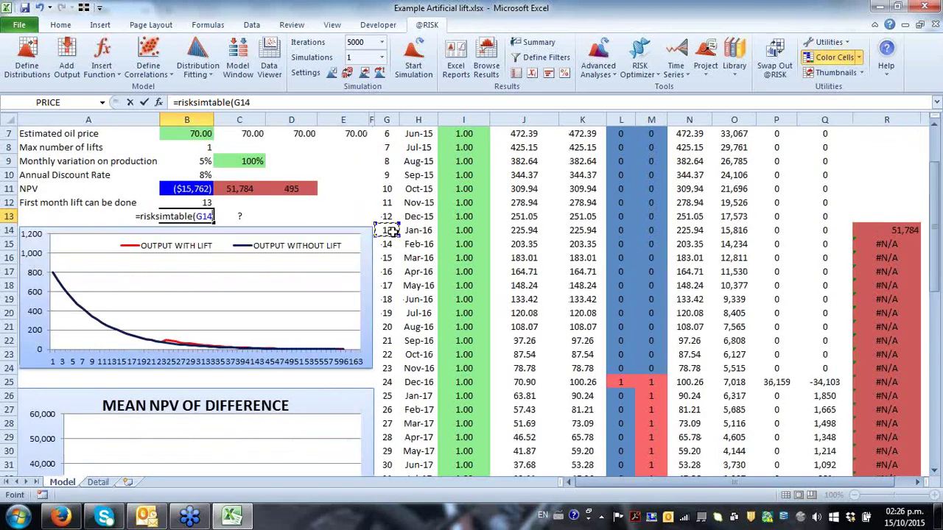
key("shift+Down")
key("shift+Down")
key("shift+Down")
key("shift+Down")
key("shift+Down")
key("shift+Down")
key("shift+Down")
key("shift+Down")
key("shift+Down")
key("shift+Down")
key("shift+Down")
key("shift+Down")
key("shift+Down")
key("shift+Down")
key("shift+Down")
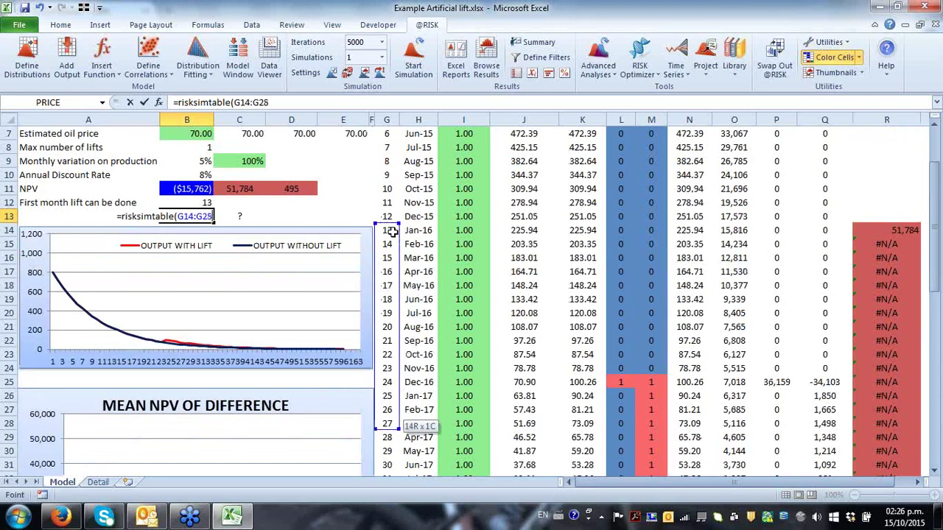
key("shift+Down")
key("shift+Down")
key("shift+Down")
key("shift+Down")
key("shift+Down")
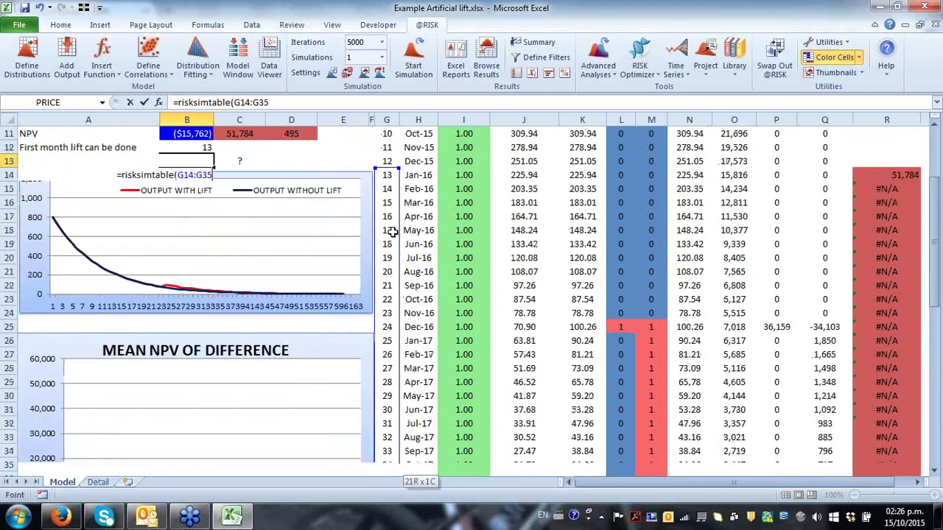
key("shift+Down")
key("shift+Down")
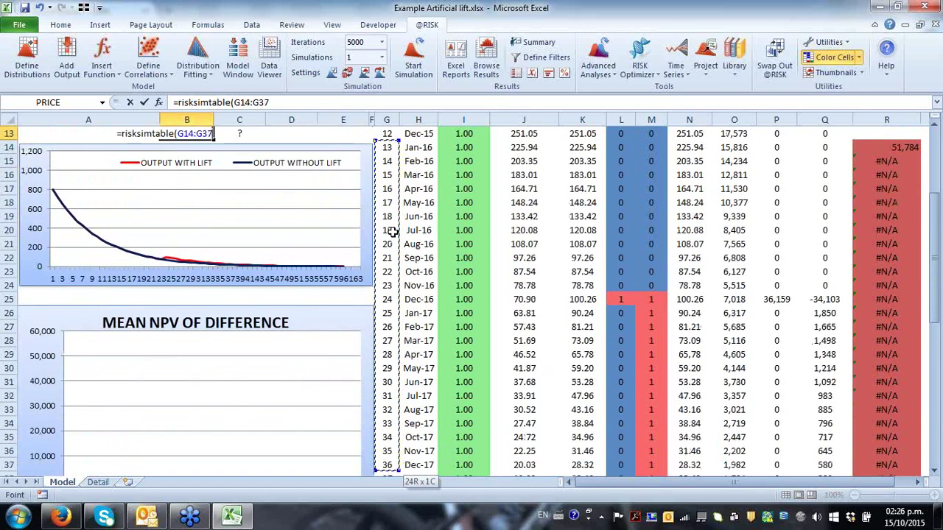
key("shift+Down")
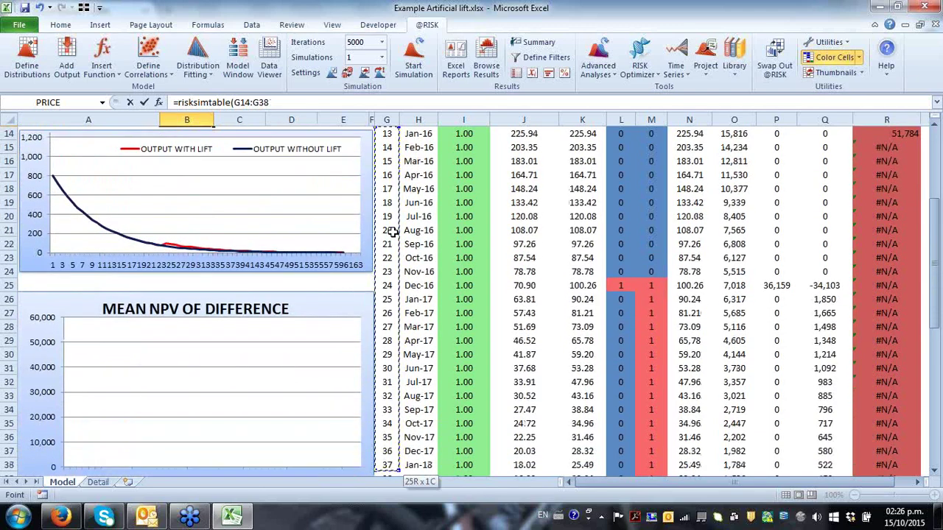
key("shift+Up")
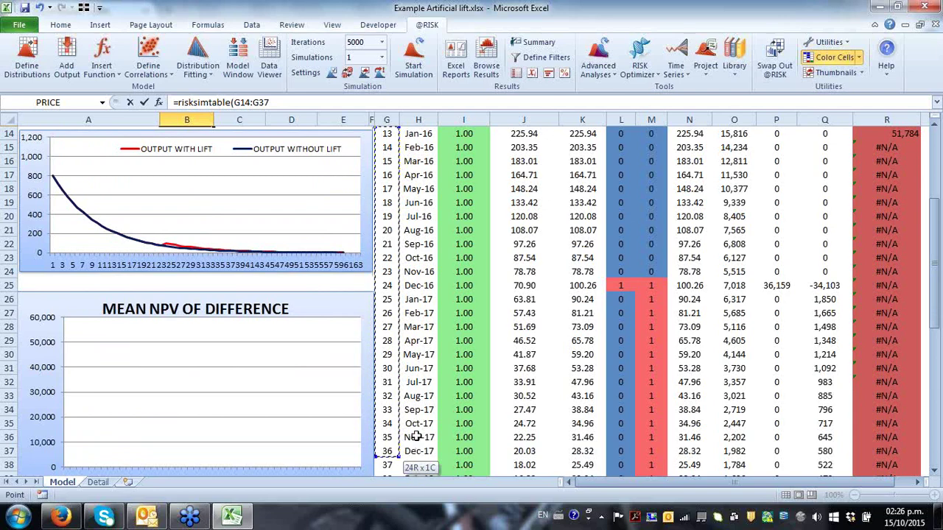
key("Return")
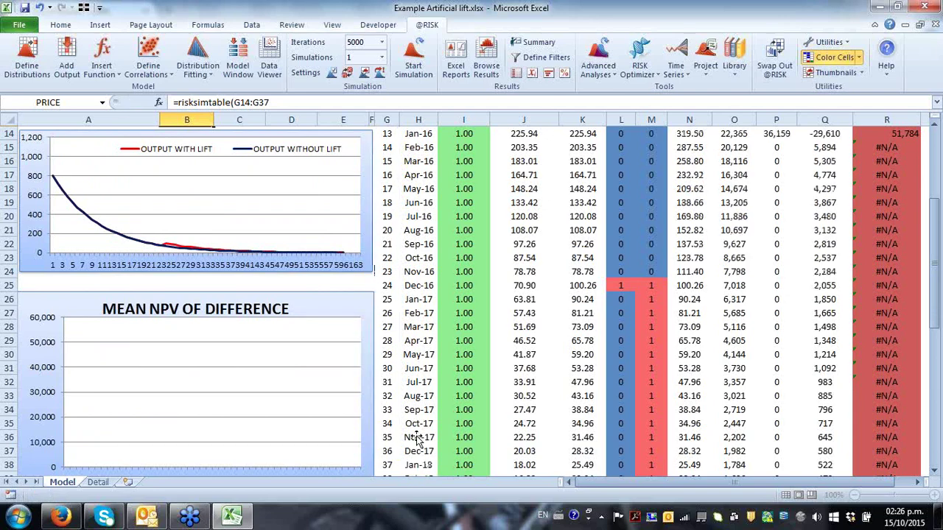
scroll(287, 272, "up", 4)
key("F2")
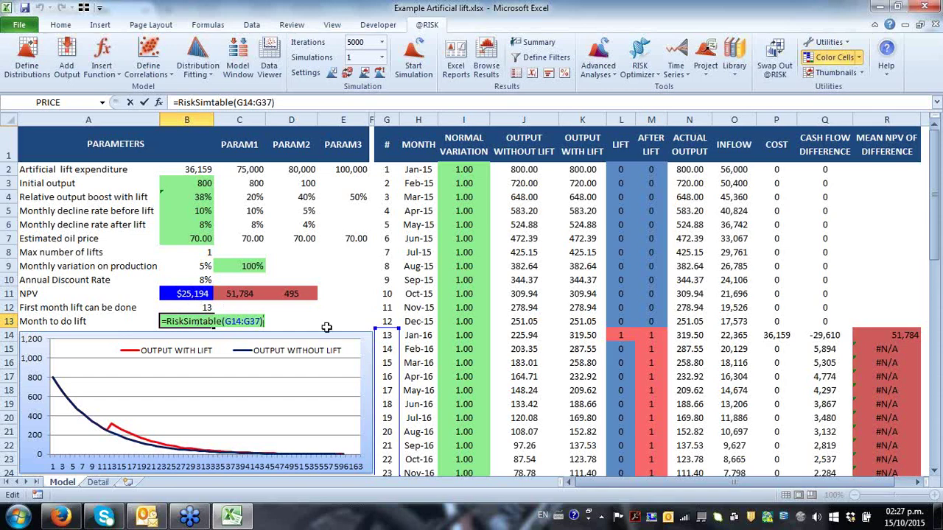
key("Escape")
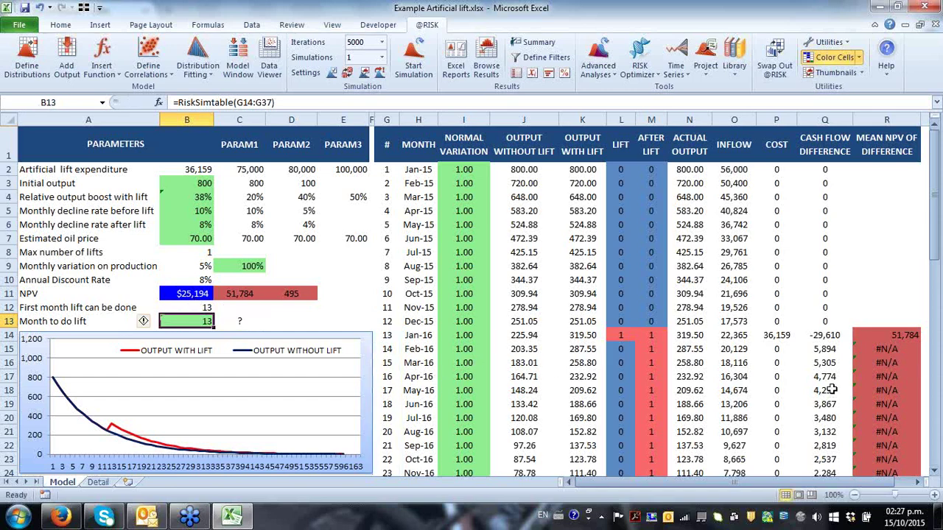
- Examine the RiskMean formulas in the mean NPV of difference column, from R14 down to R61
scroll(831, 387, "down", 8)
scroll(869, 361, "up", 8)
left_click(908, 334)
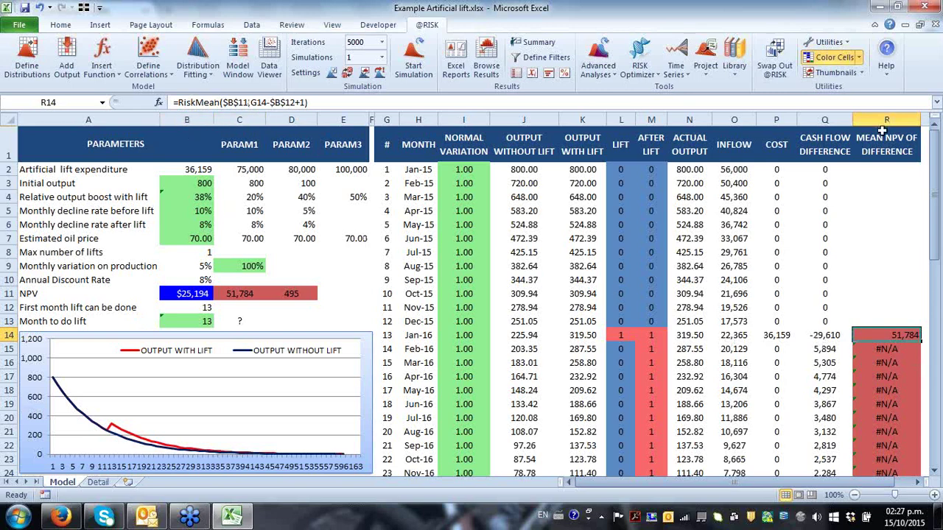
left_click(202, 324)
scroll(204, 334, "down", 1)
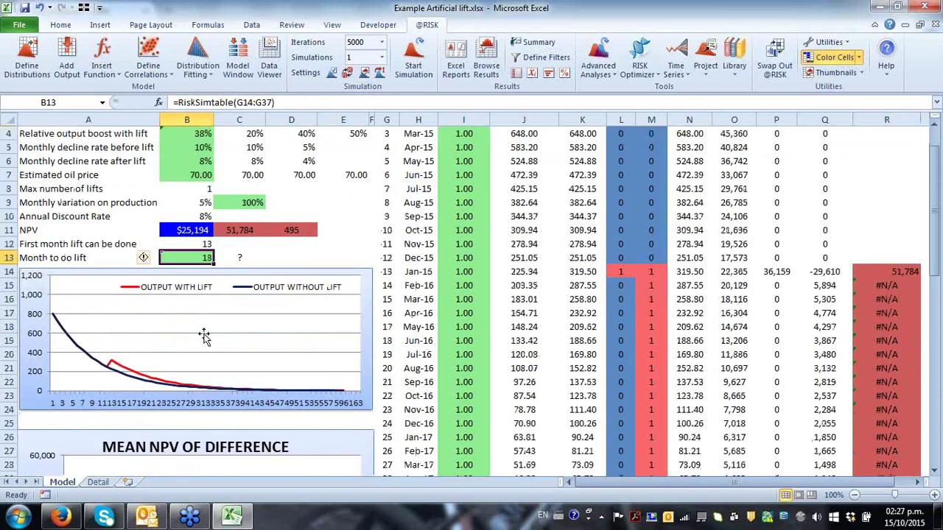
scroll(204, 335, "down", 14)
left_click(900, 342)
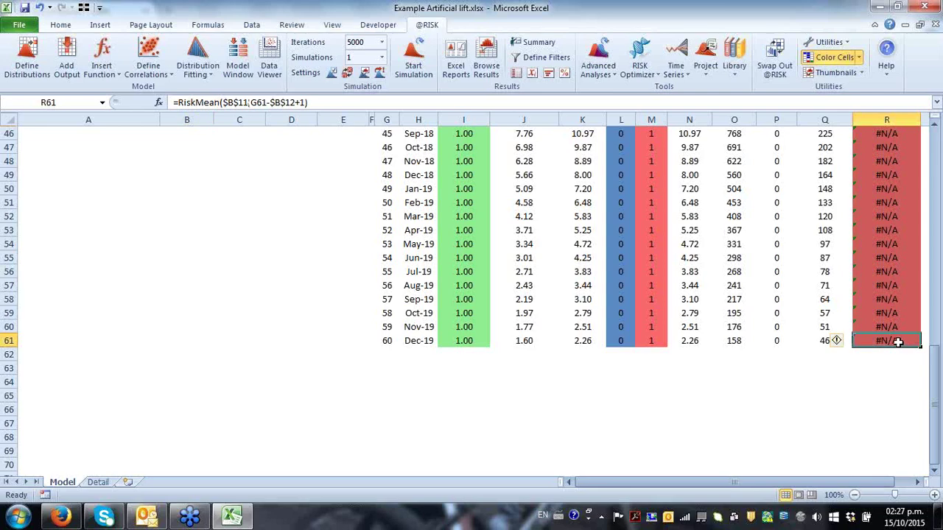
scroll(893, 341, "up", 7)
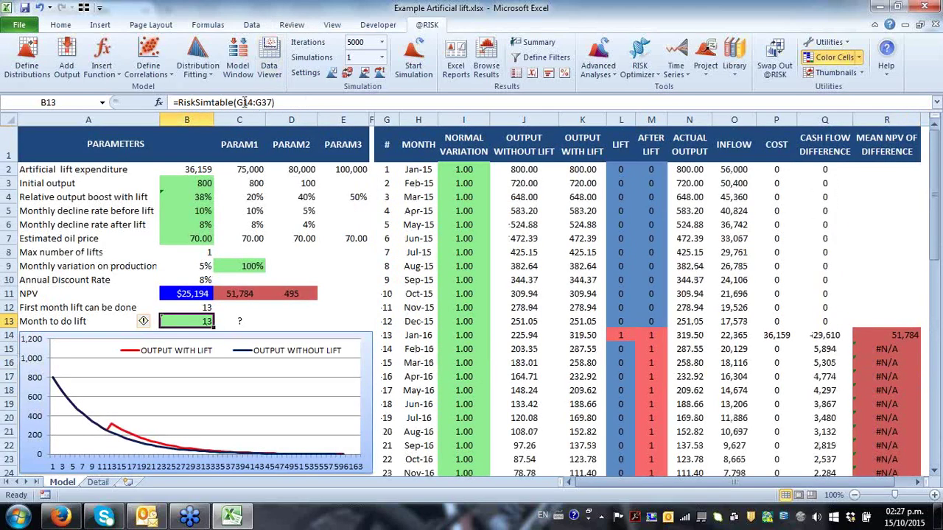
- Extend the RiskSimtable range in B13 to G14:G61 to cover every month through Dec-19
left_click(244, 103)
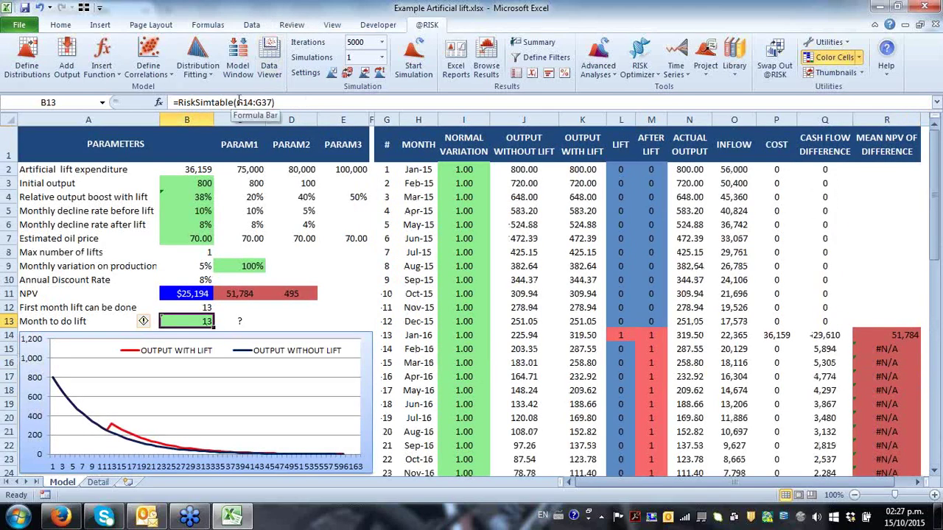
left_click_drag(236, 103, 274, 103)
key("BackSpace")
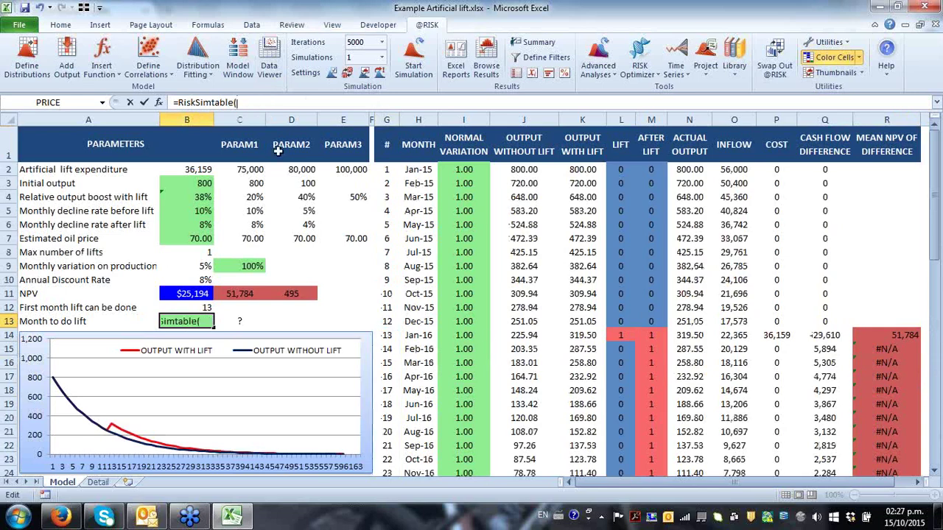
left_click(387, 335)
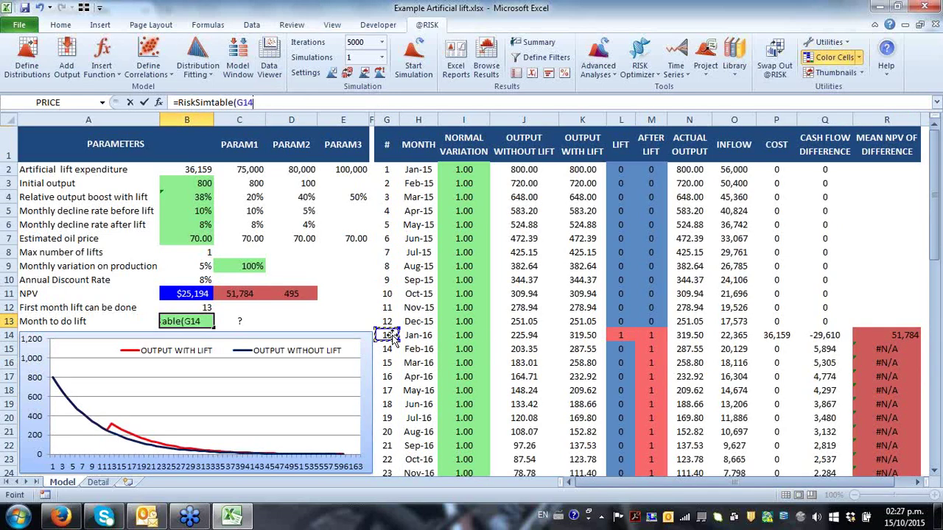
key("ctrl+shift+Down")
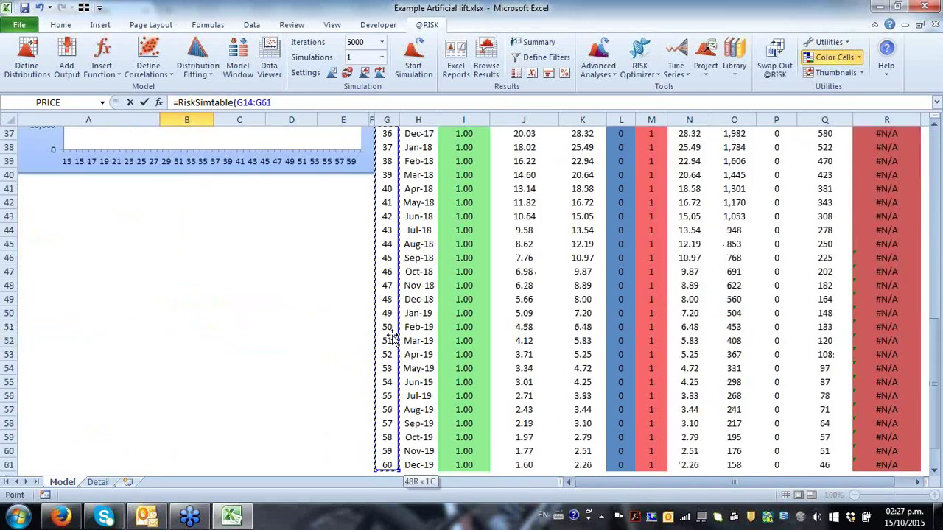
type(")")
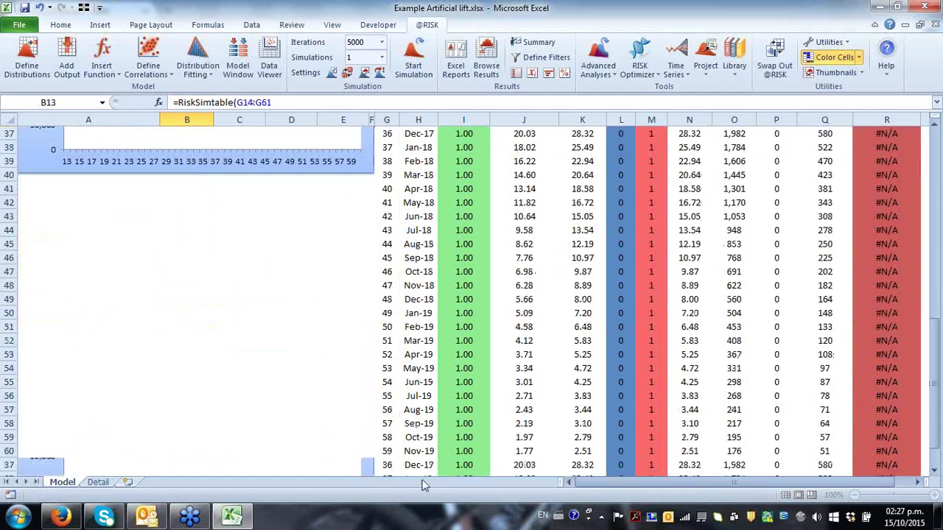
key("Return")
scroll(322, 364, "up", 4)
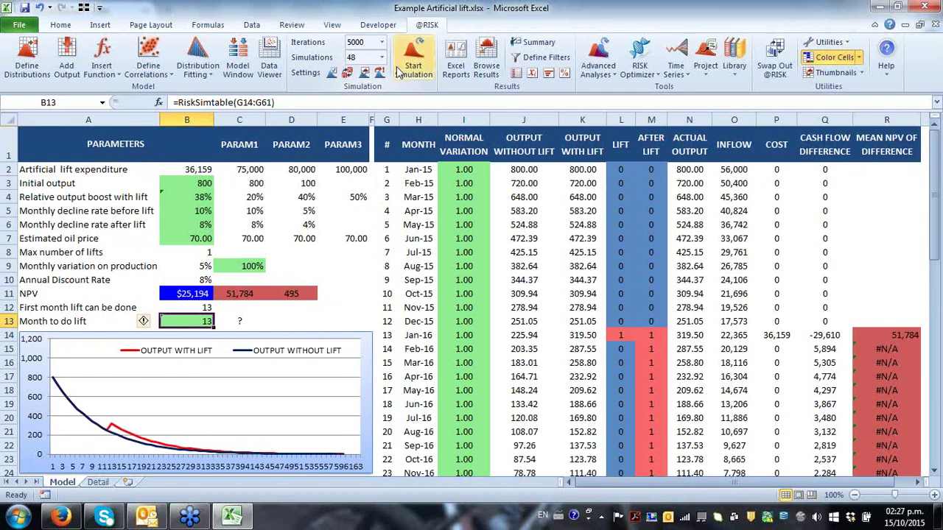
- Set the iterations to 1000 and start the 48 simulations in Demo Mode with NPV cell B11 selected
left_click(382, 45)
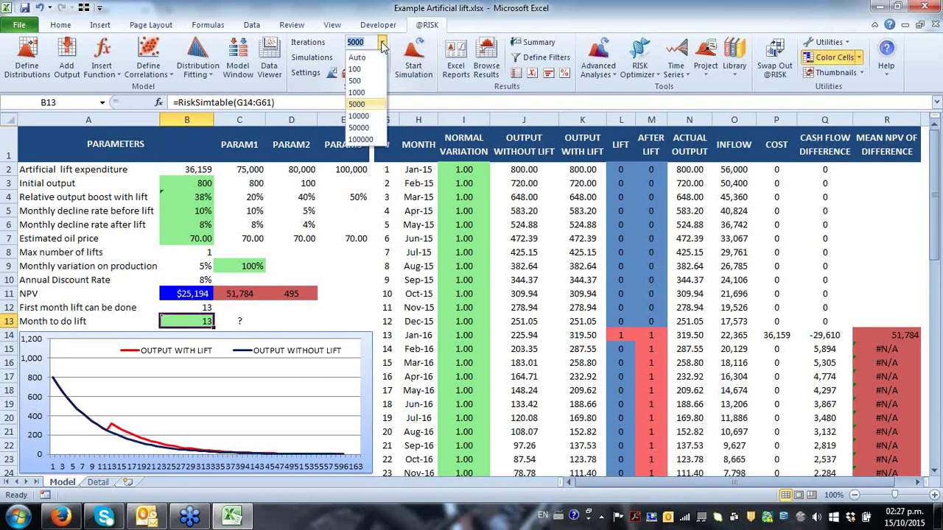
left_click(378, 94)
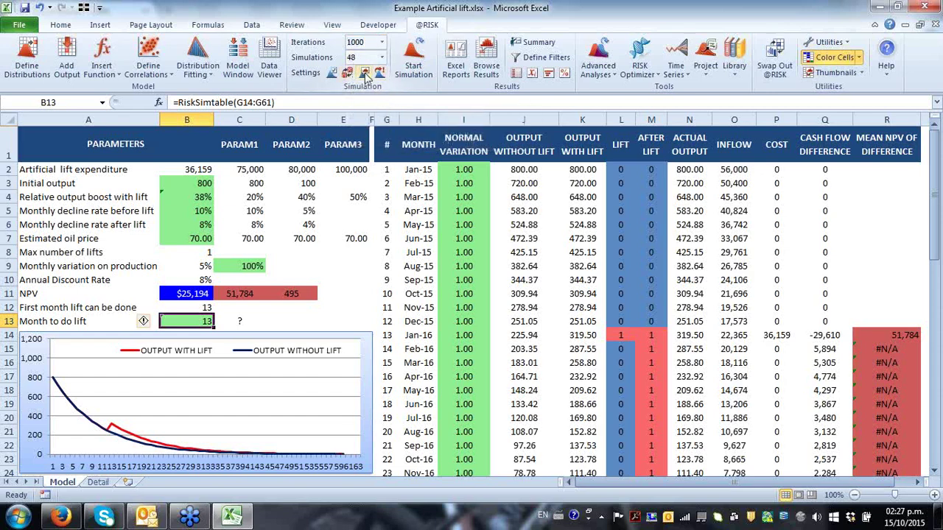
left_click(380, 72)
left_click(198, 293)
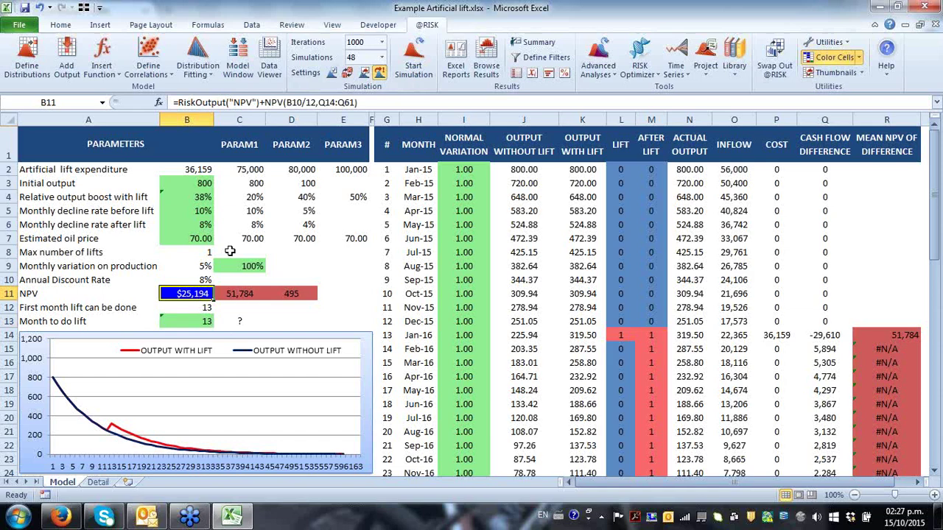
left_click(415, 65)
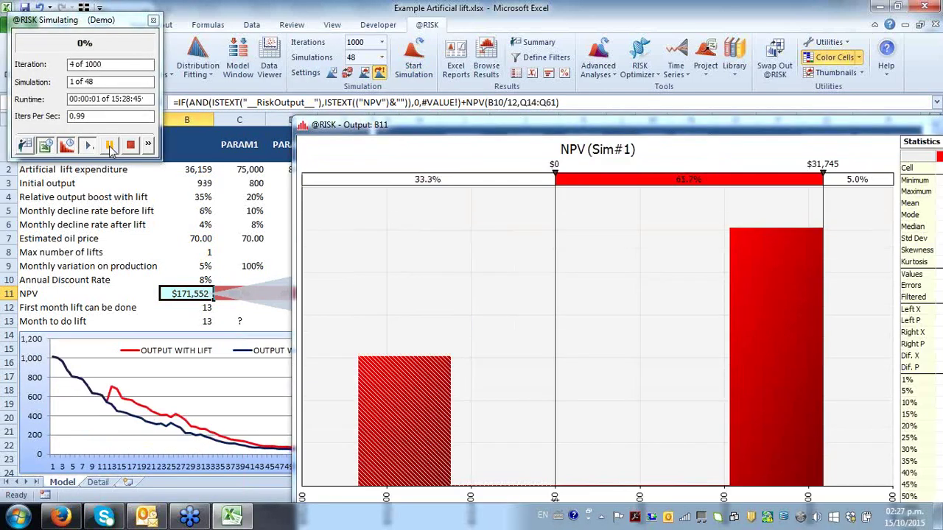
- Arrange the NPV graph and simulation progress windows beside the parameters, and resume the run with live graph updates turned off
left_click_drag(293, 118, 529, 271)
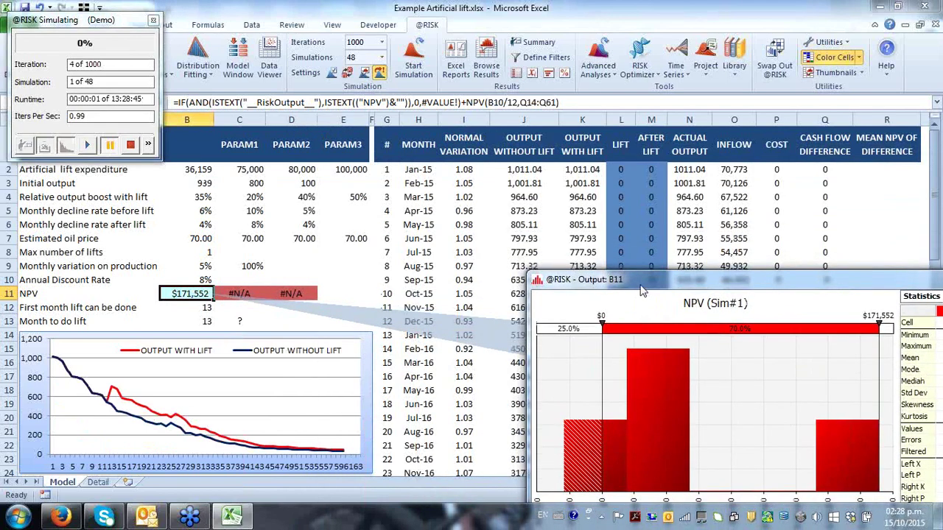
left_click_drag(663, 280, 574, 18)
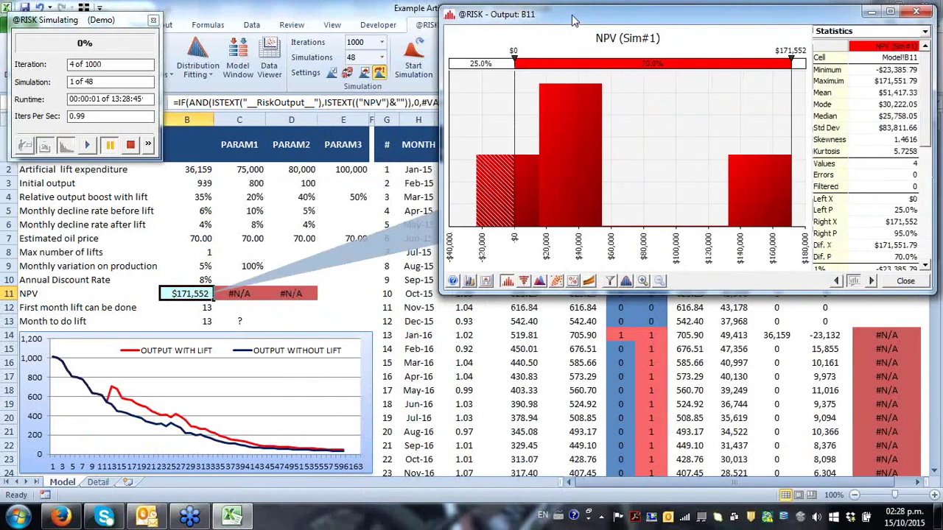
left_click_drag(136, 20, 746, 332)
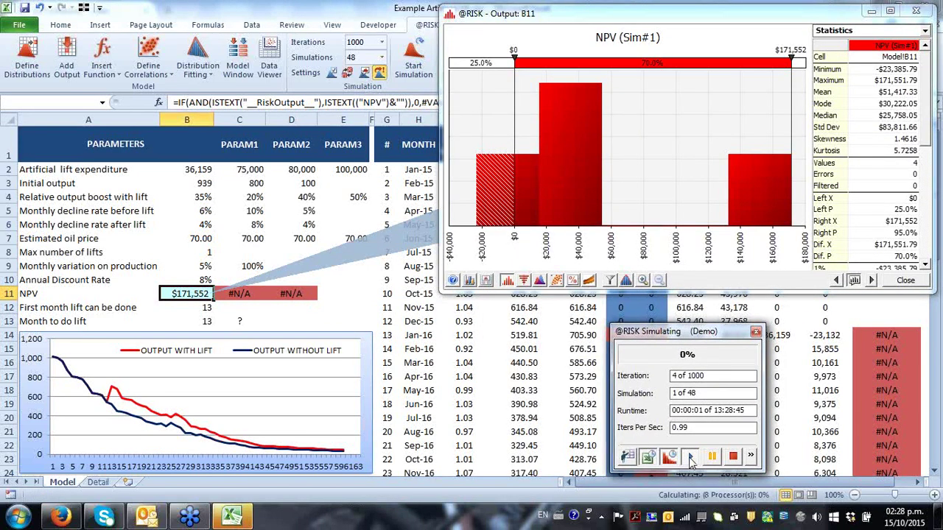
left_click(691, 458)
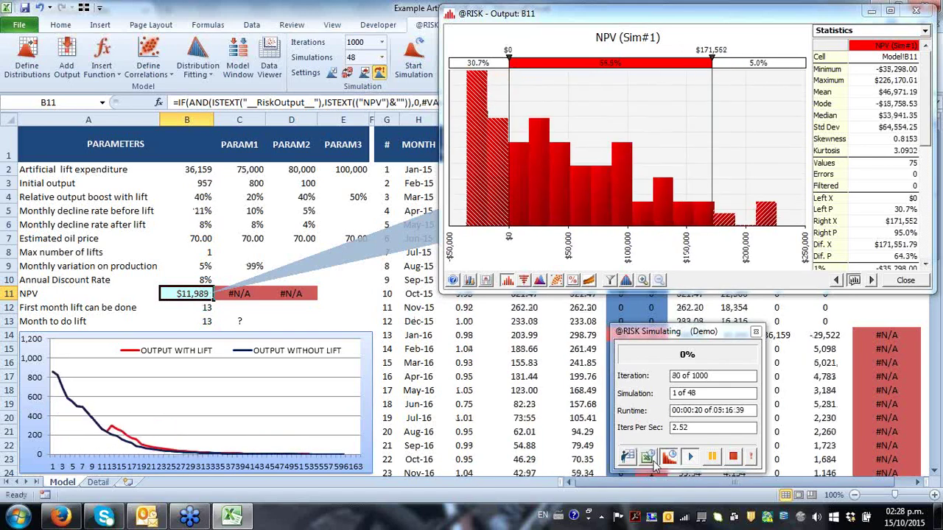
left_click(667, 457)
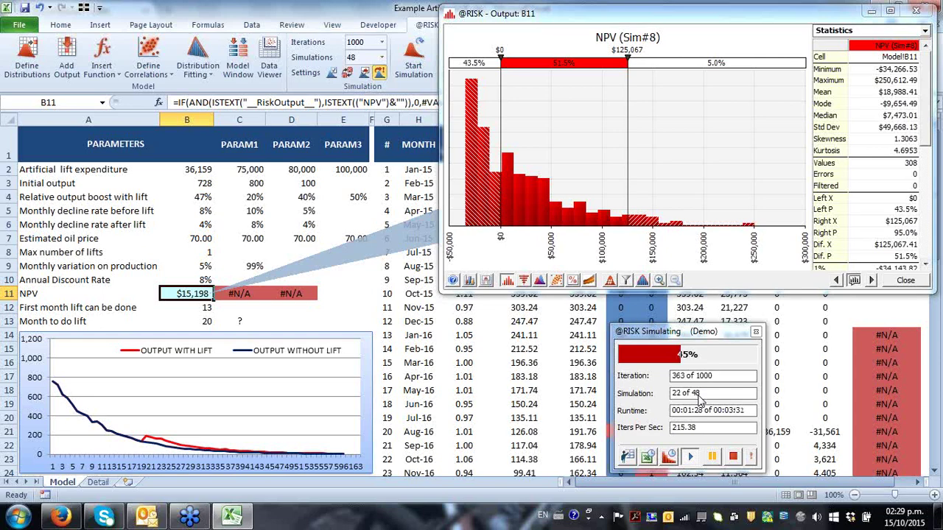
- Check the running simulation's messages and Performance Monitor in the expanded progress window, and collapse it again
left_click(751, 457)
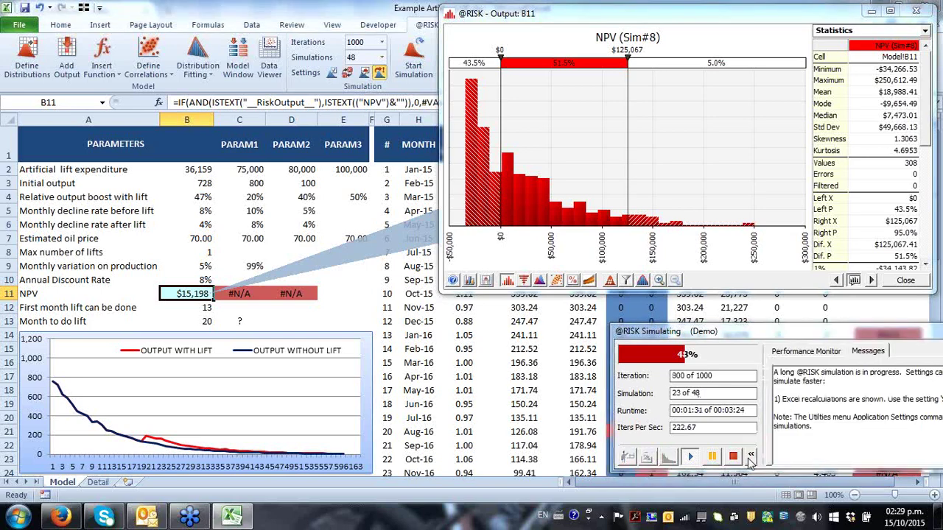
left_click(806, 351)
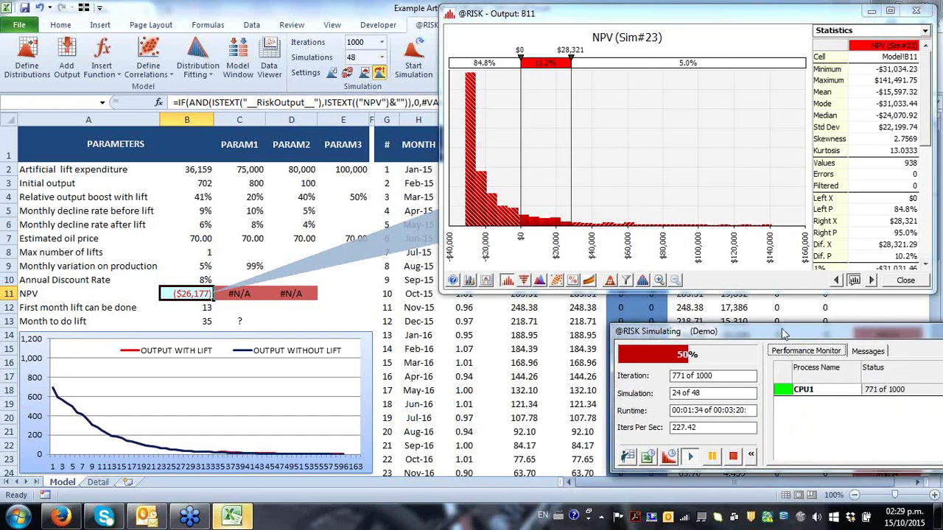
left_click_drag(778, 337, 558, 348)
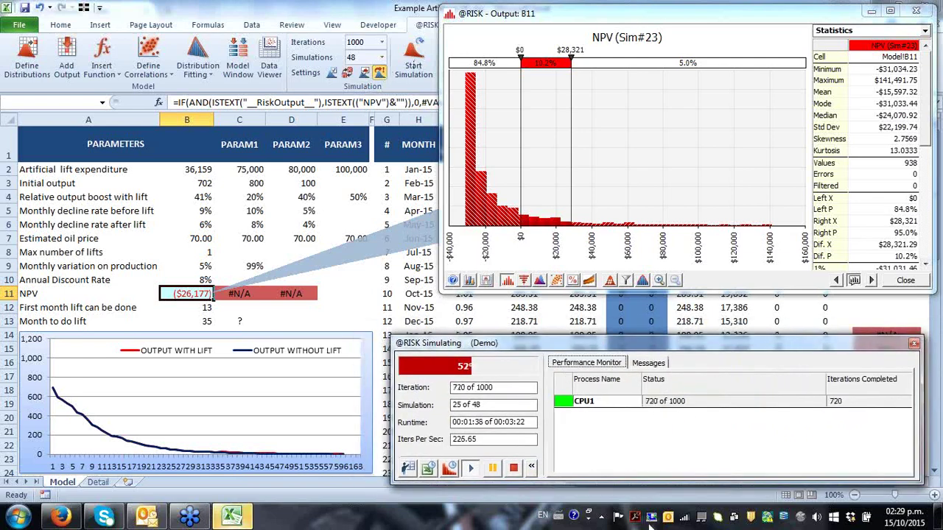
left_click(531, 469)
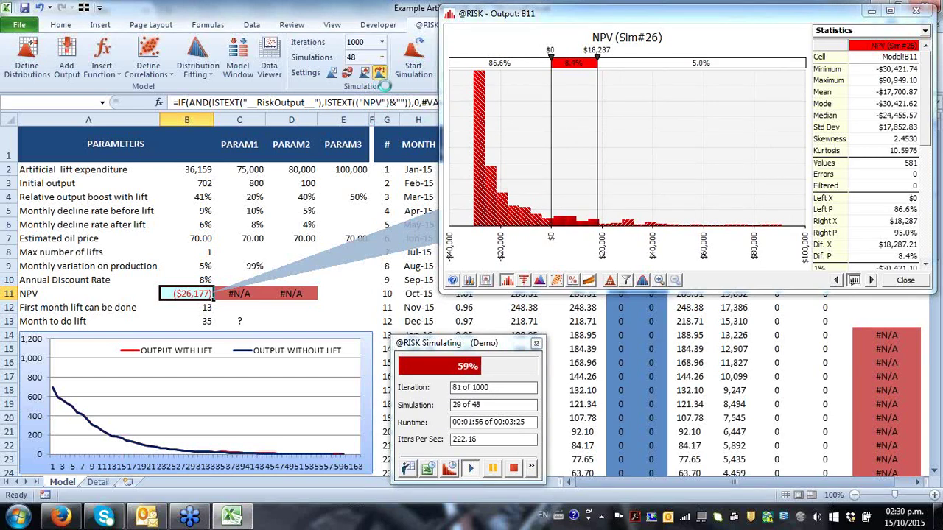
- Toggle the running simulation's live Excel and graph updates, and close the NPV output graph after enlarging it once all 48 simulations have finished
left_click(430, 471)
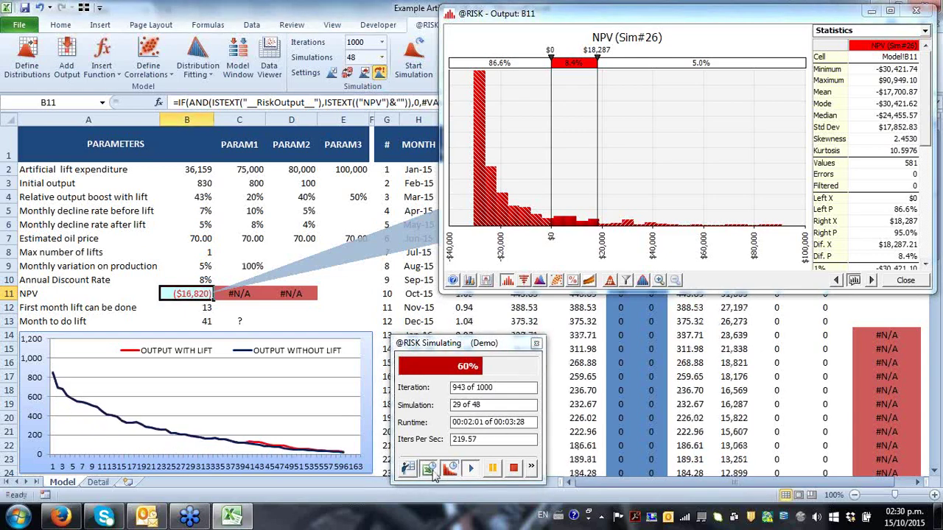
left_click(451, 470)
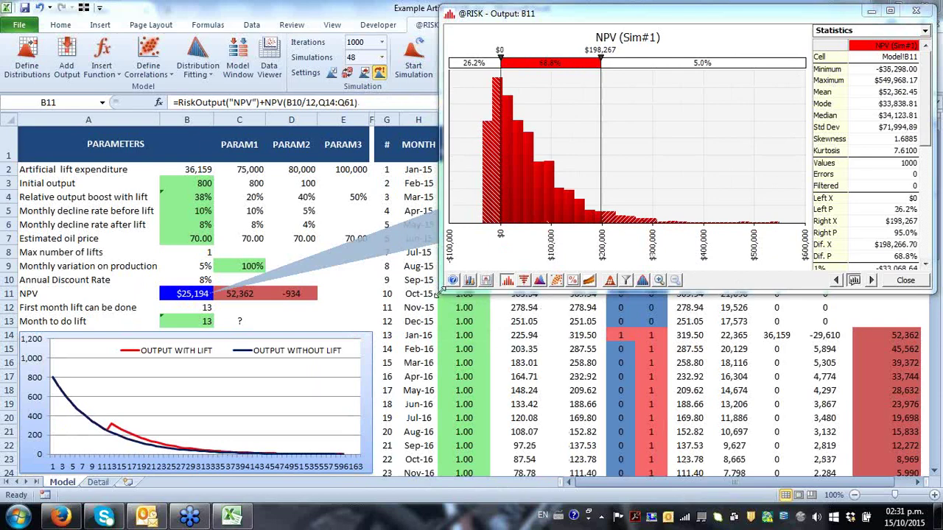
left_click_drag(439, 293, 407, 333)
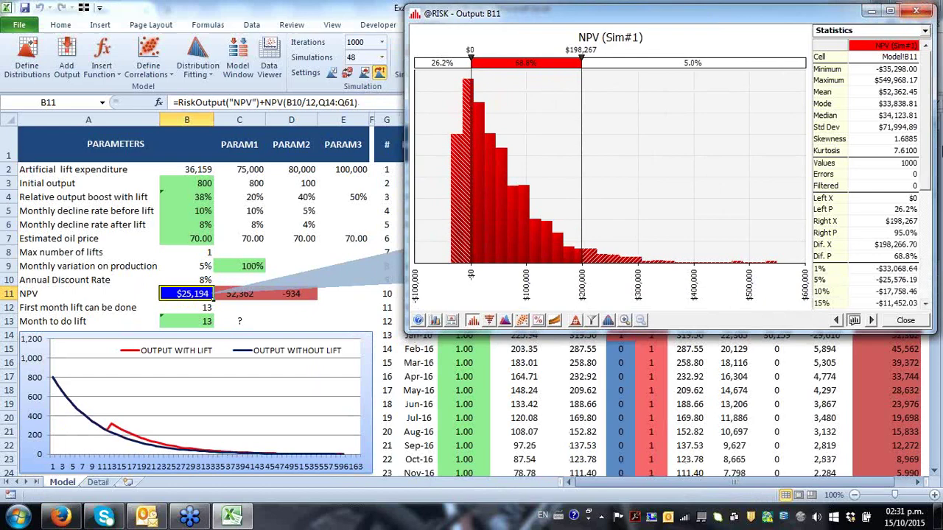
left_click(906, 320)
- Plot the mean NPV of difference values in R14:R61 as a markers-only scatter chart and remove its legend
left_click(908, 335)
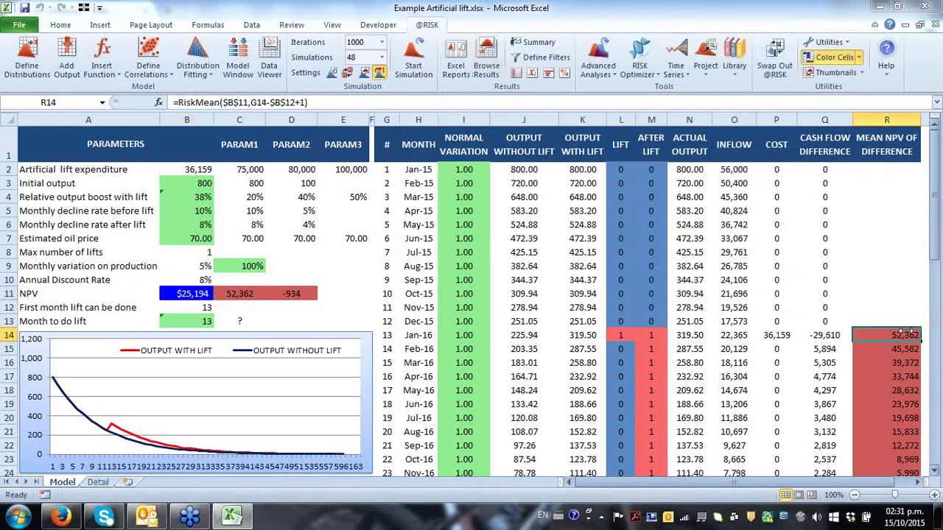
key("ctrl+shift+Down")
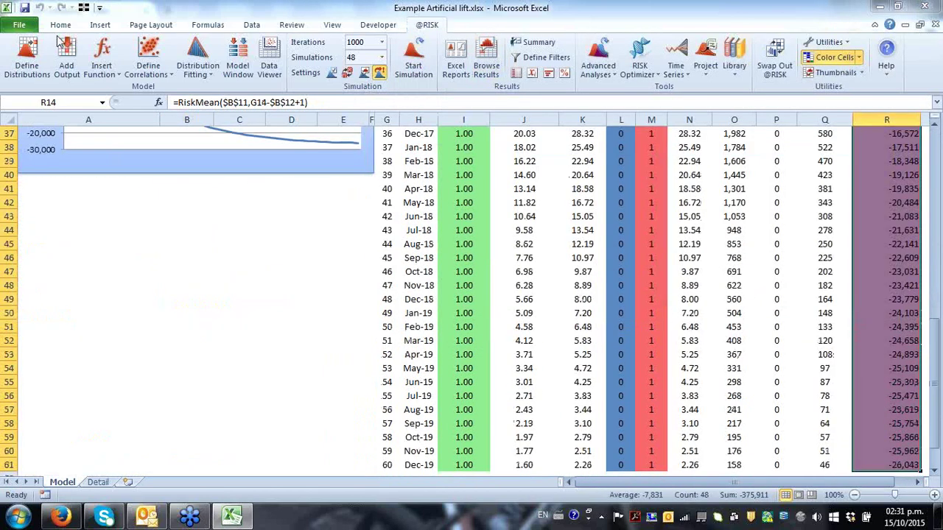
left_click(63, 25)
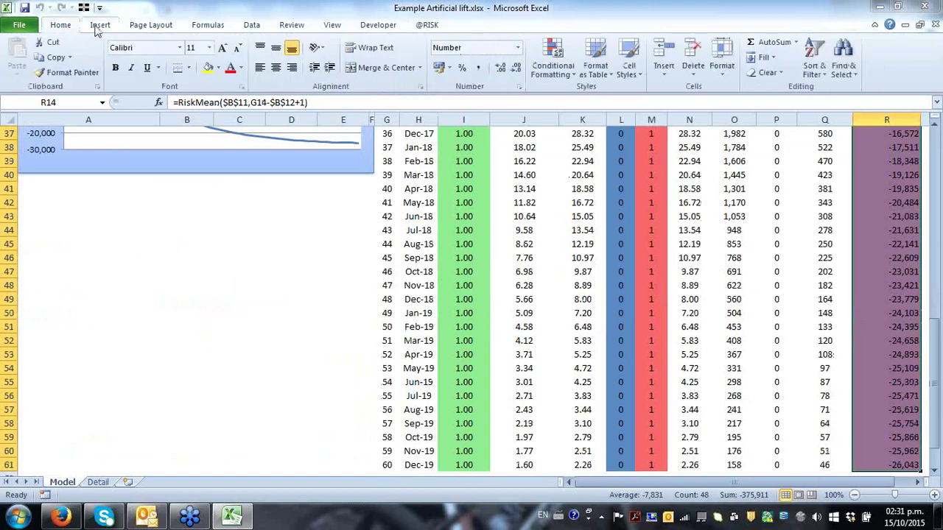
left_click(415, 37)
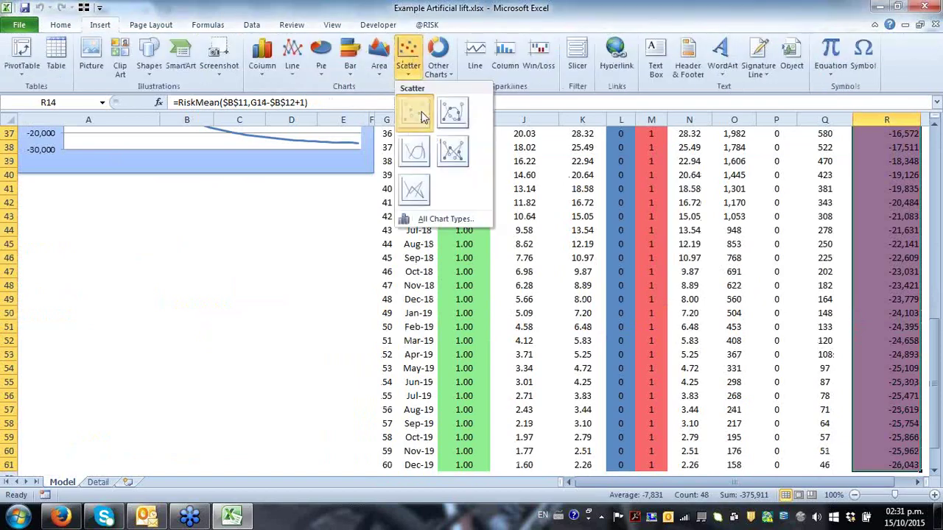
left_click(421, 112)
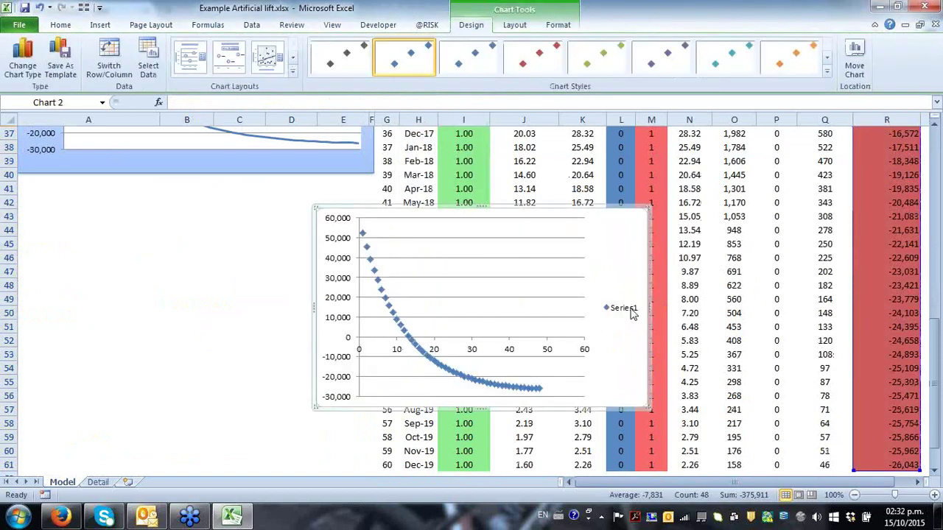
left_click(631, 312)
key("Delete")
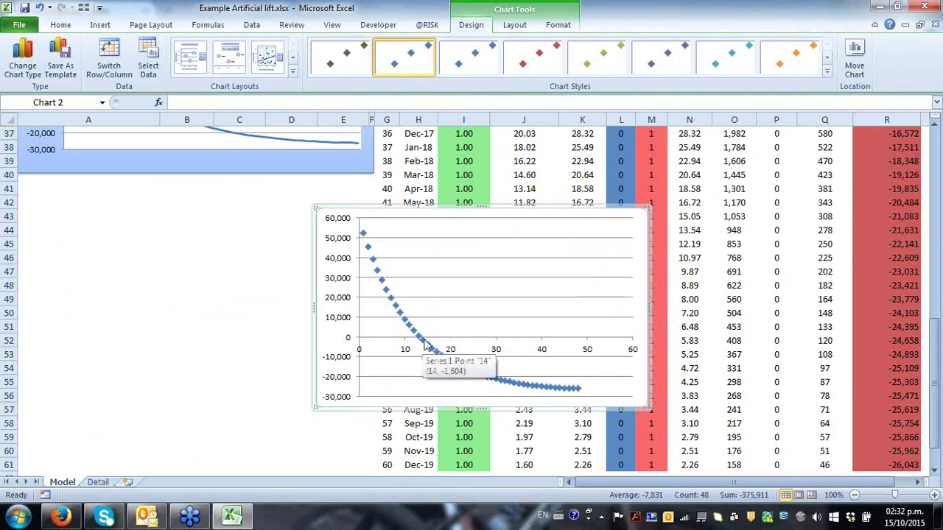
- Inspect the scatter chart's zero crossing and its first point, and delete the chart
mouse_move(420, 339)
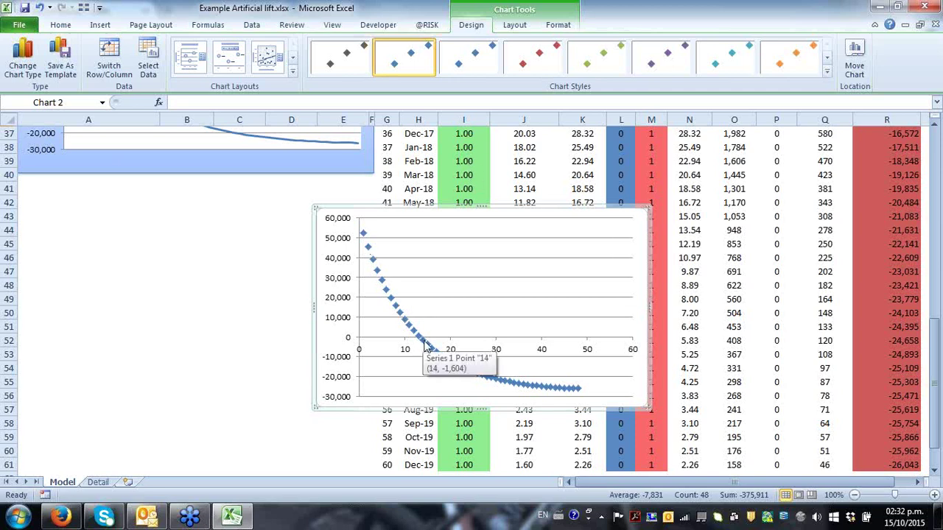
mouse_move(363, 234)
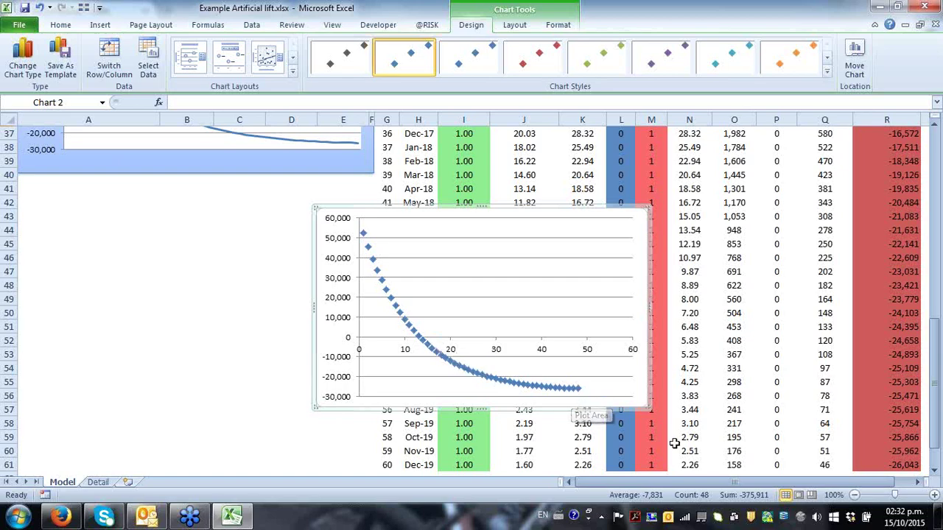
key("Delete")
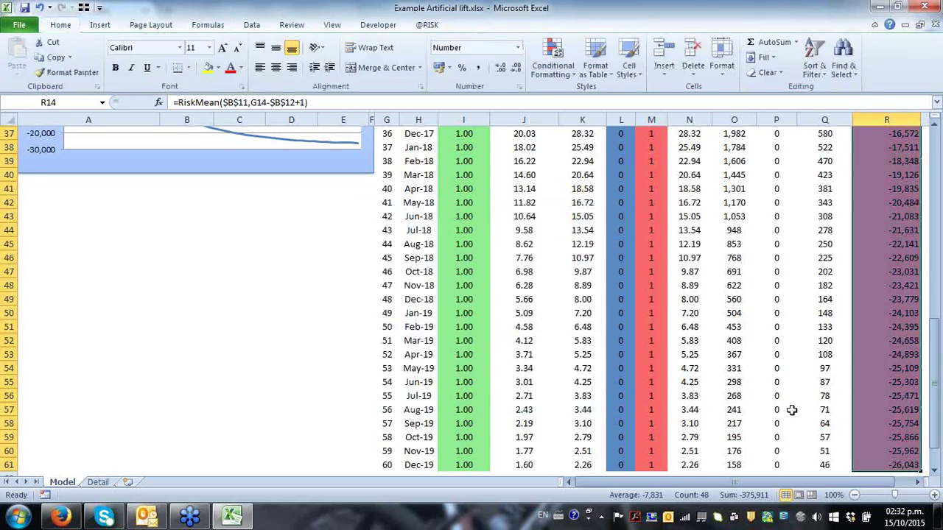
scroll(791, 409, "up", 1)
scroll(778, 410, "up", 12)
left_click_drag(251, 238, 371, 238)
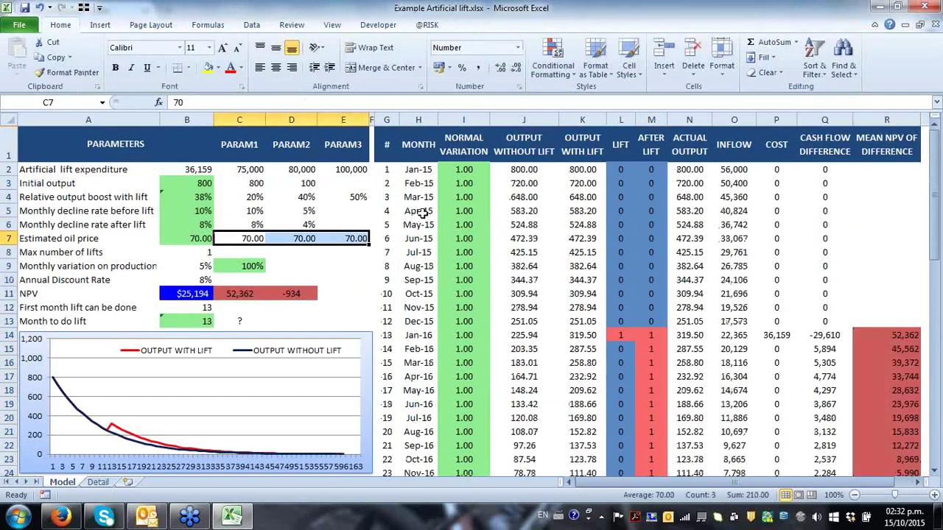
left_click(208, 170)
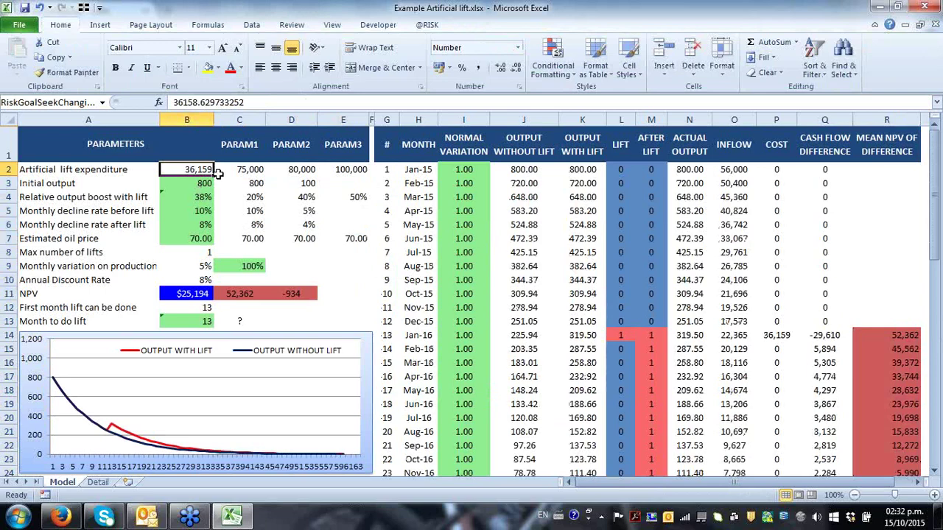
left_click(428, 24)
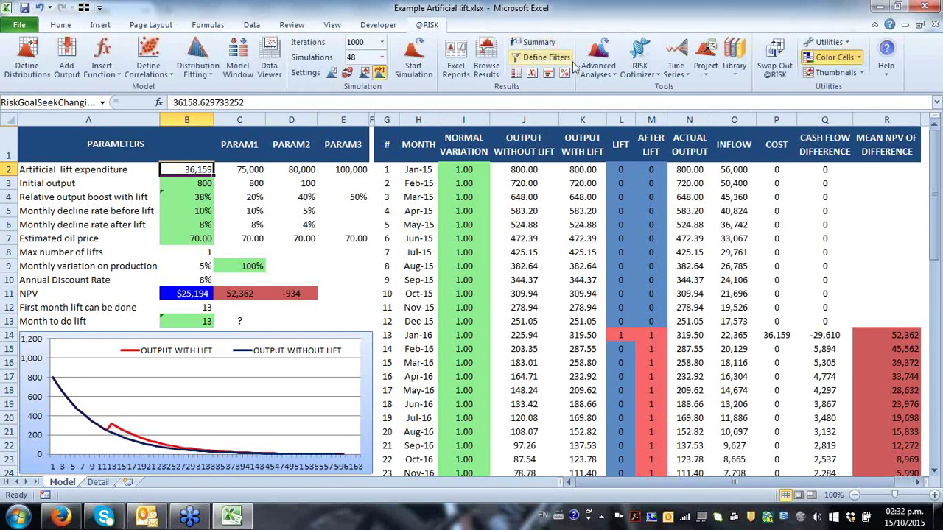
left_click(610, 66)
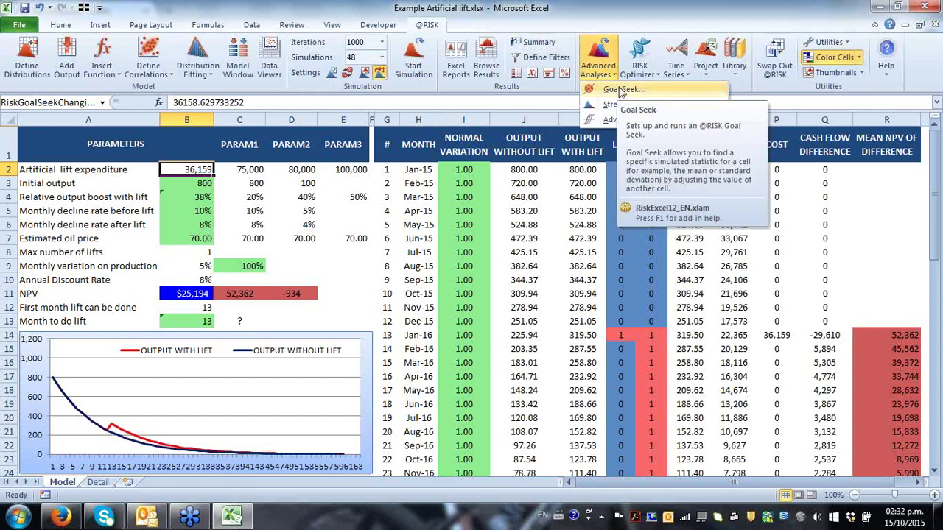
left_click(621, 90)
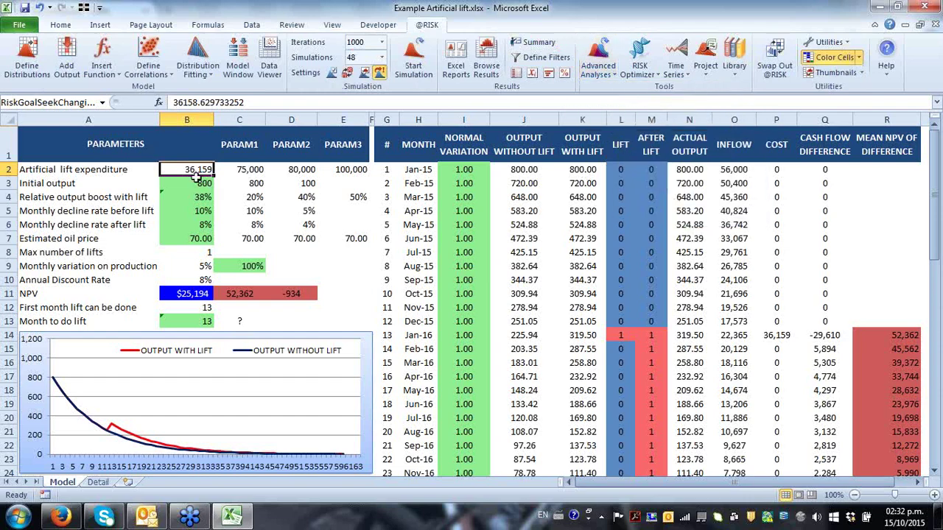
left_click(196, 174)
left_click(920, 24)
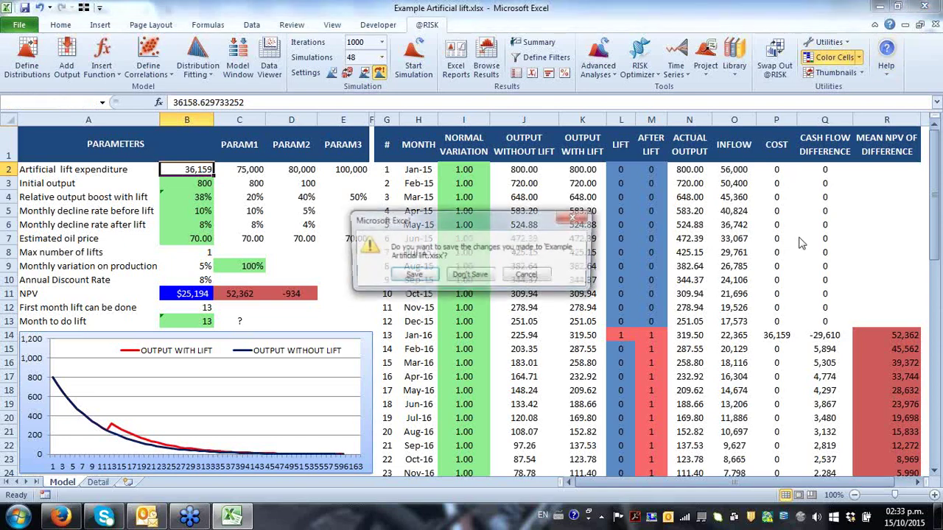
left_click(473, 277)
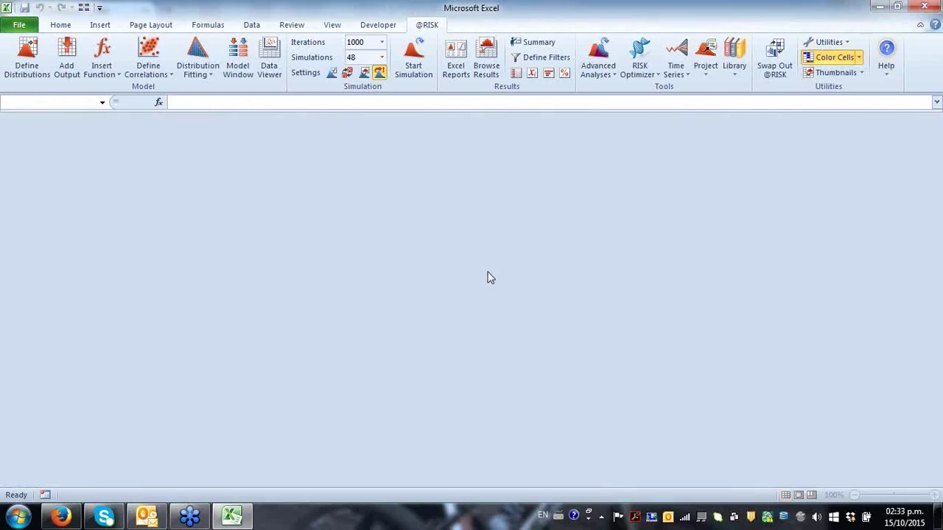
left_click(18, 517)
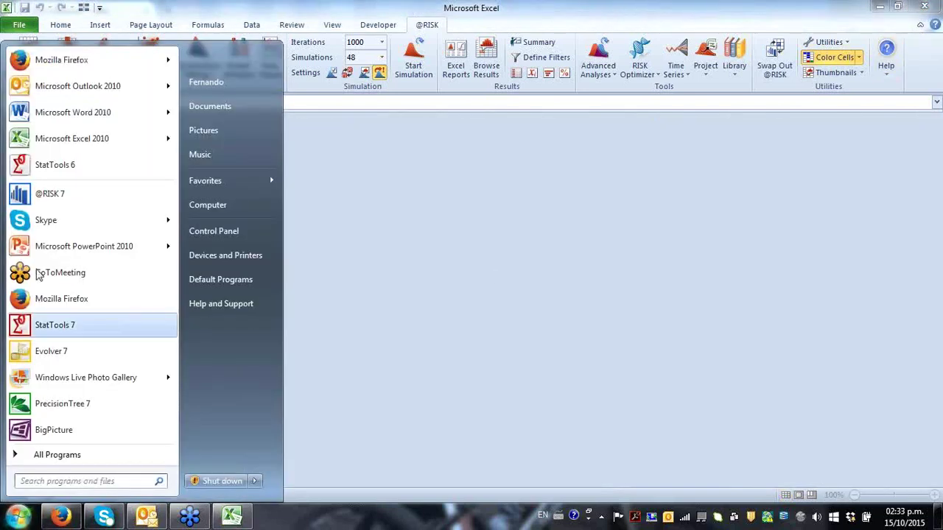
left_click(80, 409)
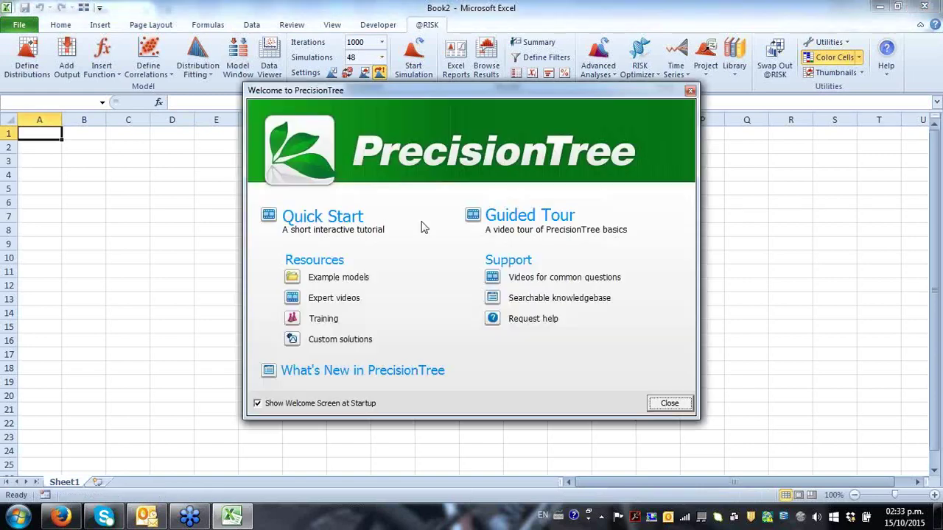
left_click(676, 401)
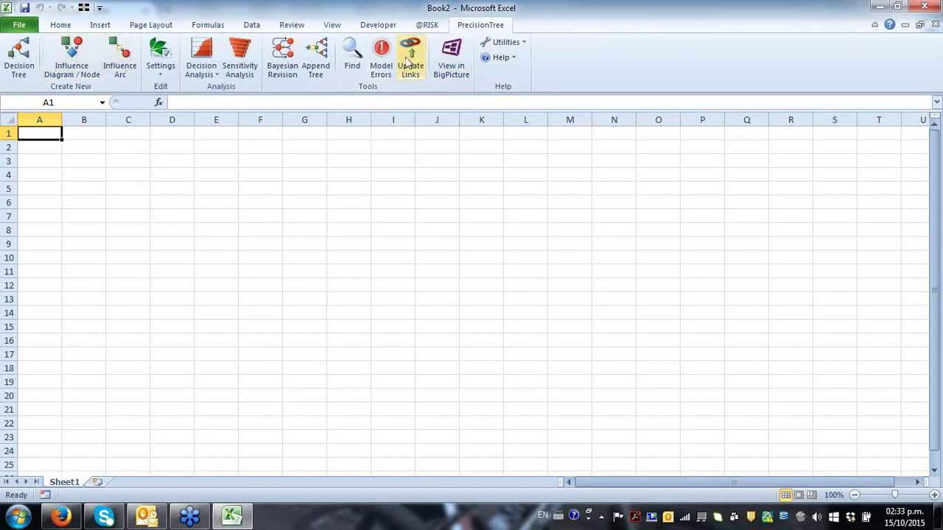
left_click(427, 24)
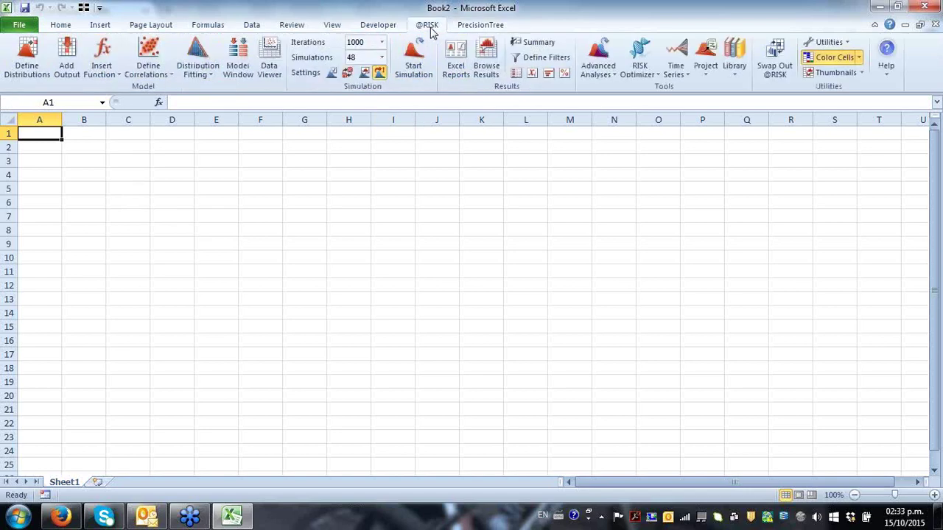
left_click(481, 25)
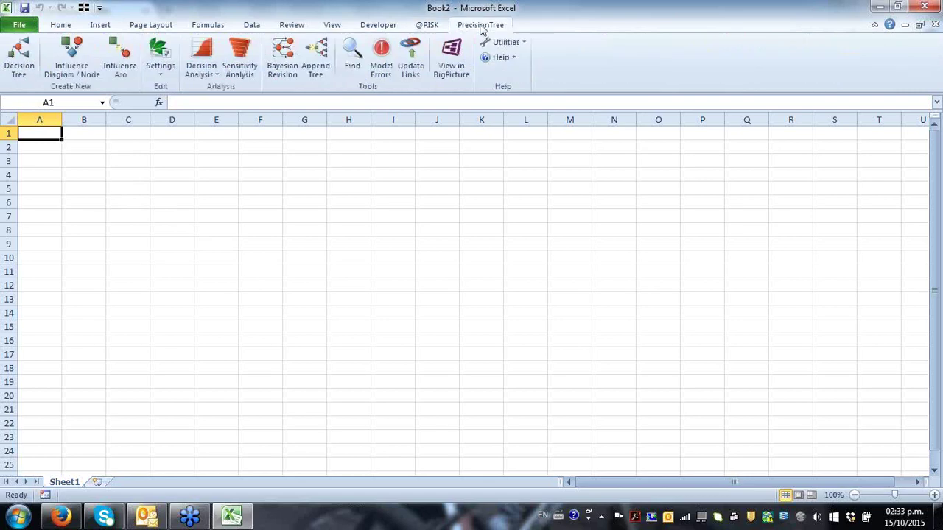
- Open the Oil Drilling 1 - Basic PrecisionTree Model.xlsx workbook from the PrecisionTree example spreadsheets
left_click(508, 57)
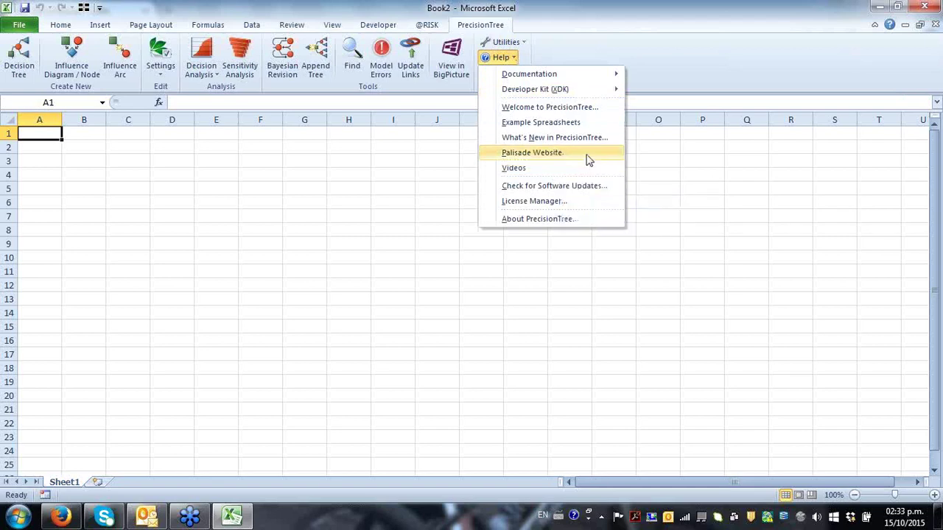
left_click(572, 120)
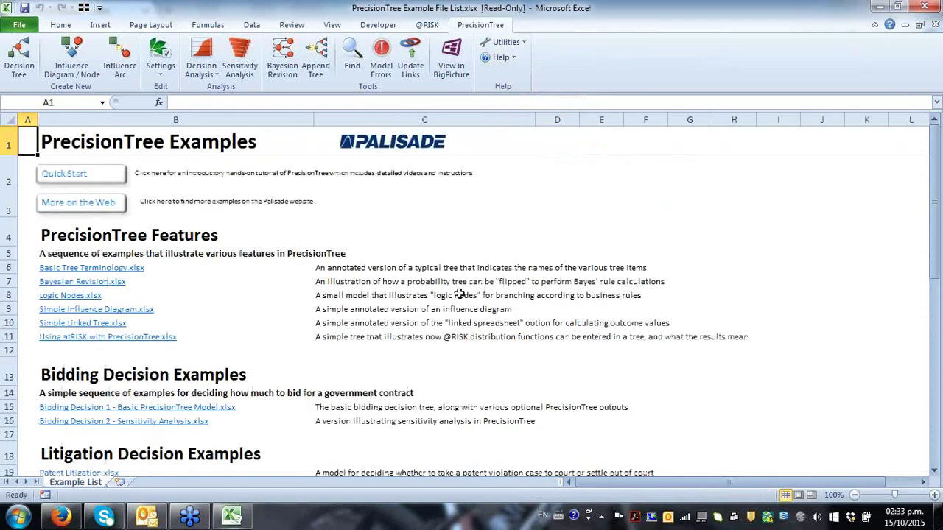
scroll(570, 257, "down", 2)
scroll(571, 257, "down", 4)
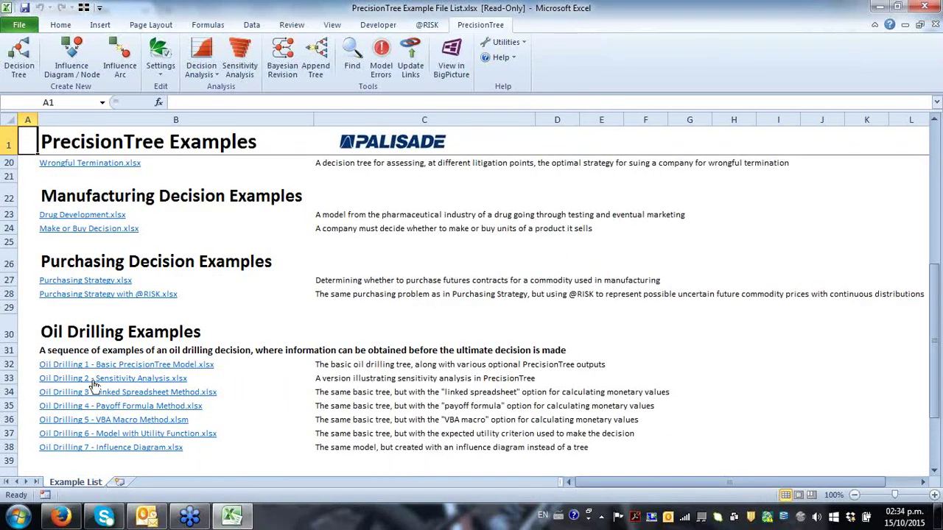
left_click(170, 364)
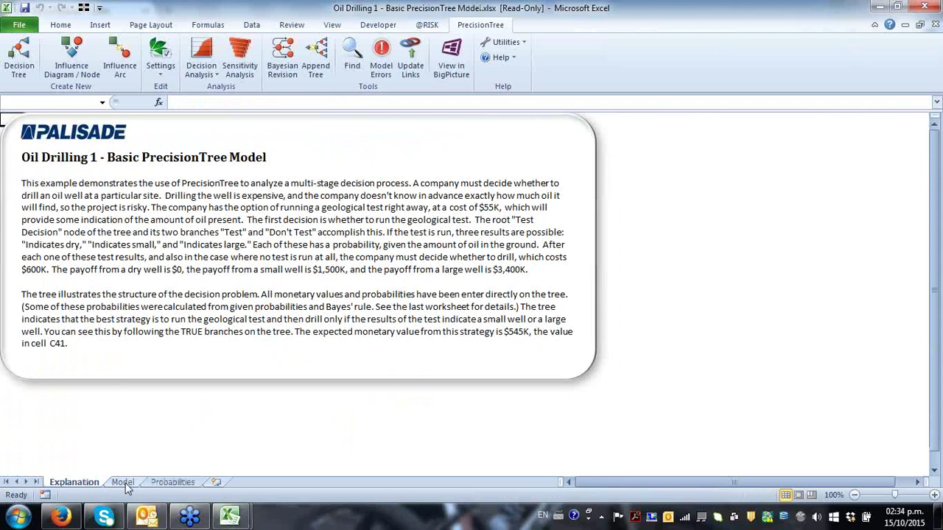
- Examine the oil drilling decision tree on the Model sheet, following the Test and Don't Test branches with their probabilities and payoffs
left_click(123, 482)
scroll(131, 436, "down", 4)
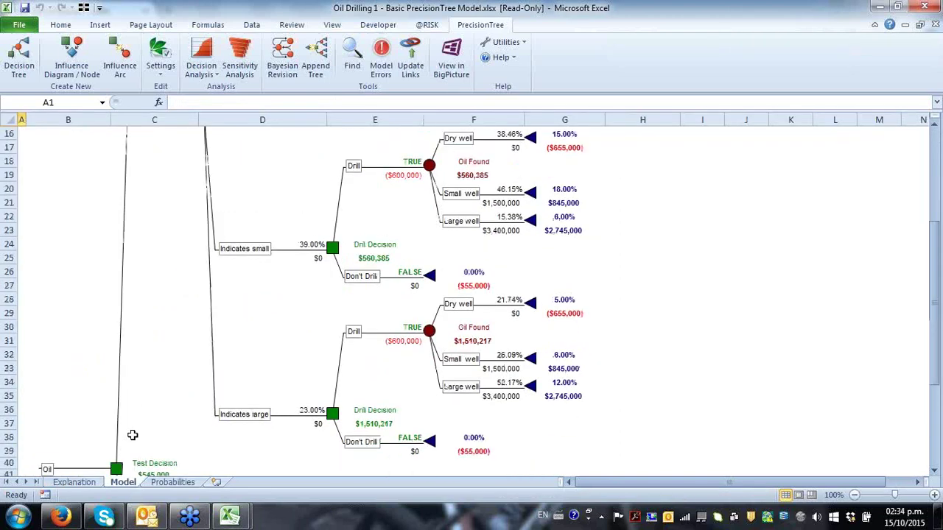
scroll(133, 436, "down", 3)
scroll(136, 394, "down", 3)
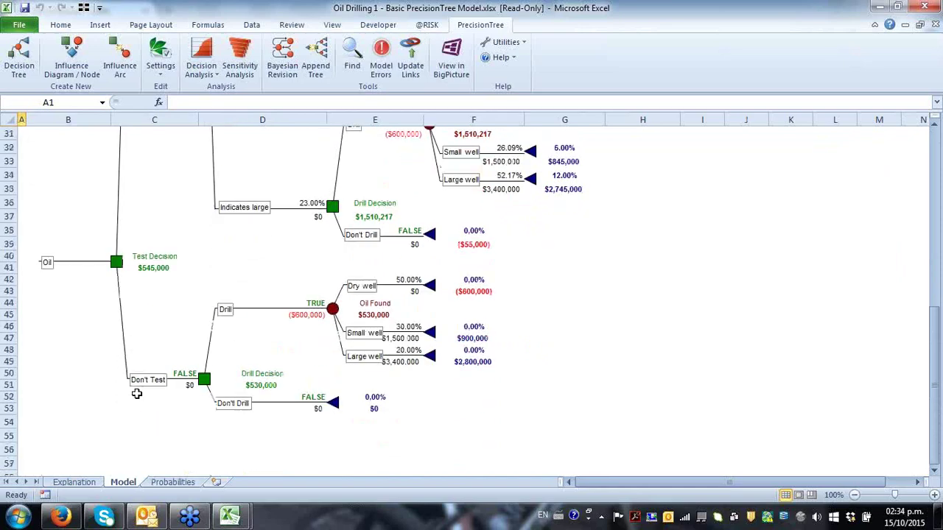
scroll(137, 393, "up", 9)
scroll(138, 392, "up", 2)
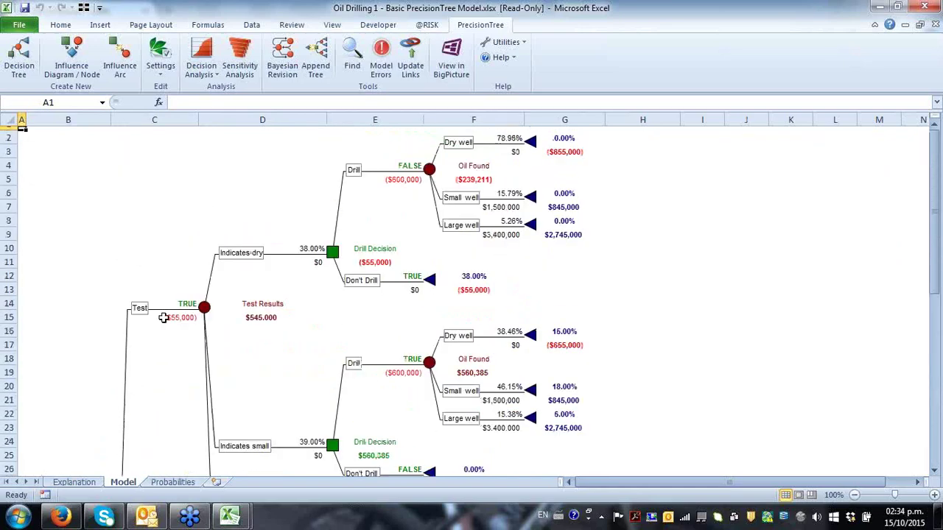
scroll(163, 316, "down", 6)
scroll(164, 311, "up", 6)
left_click(185, 333)
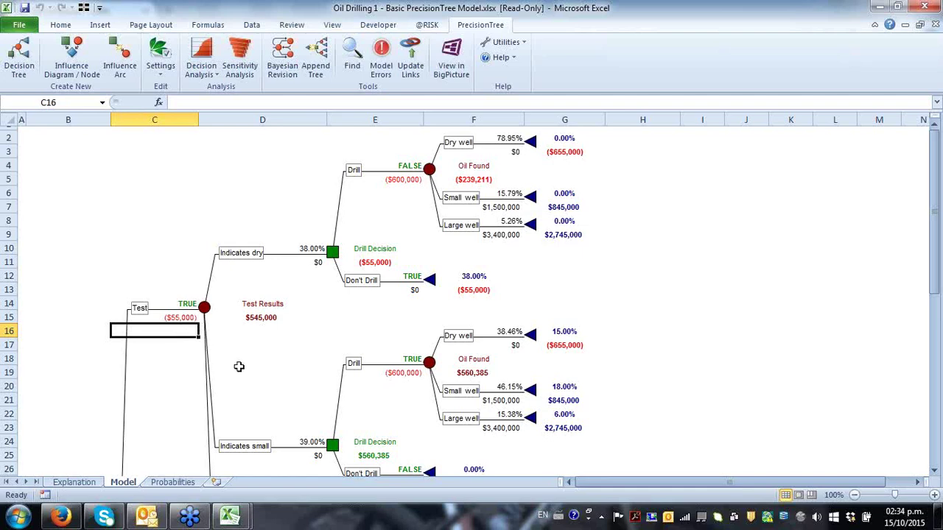
scroll(236, 362, "down", 3)
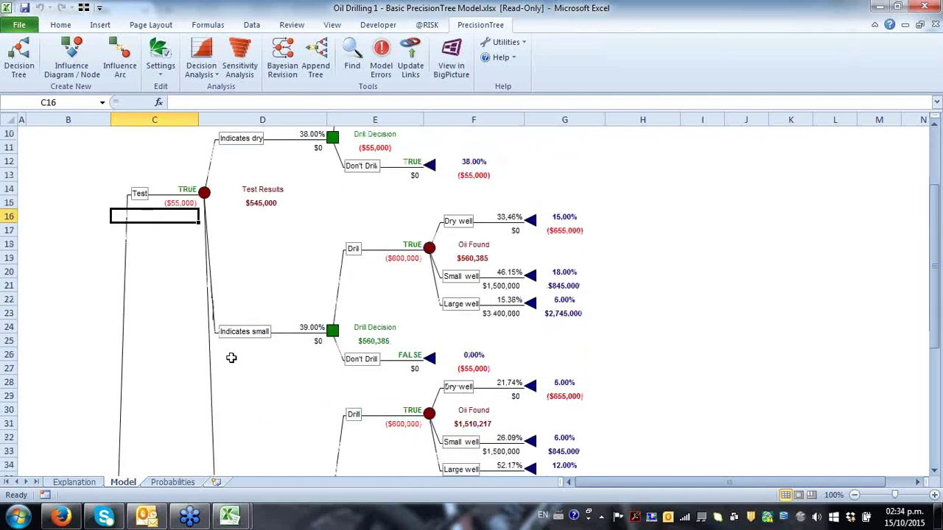
scroll(230, 359, "up", 3)
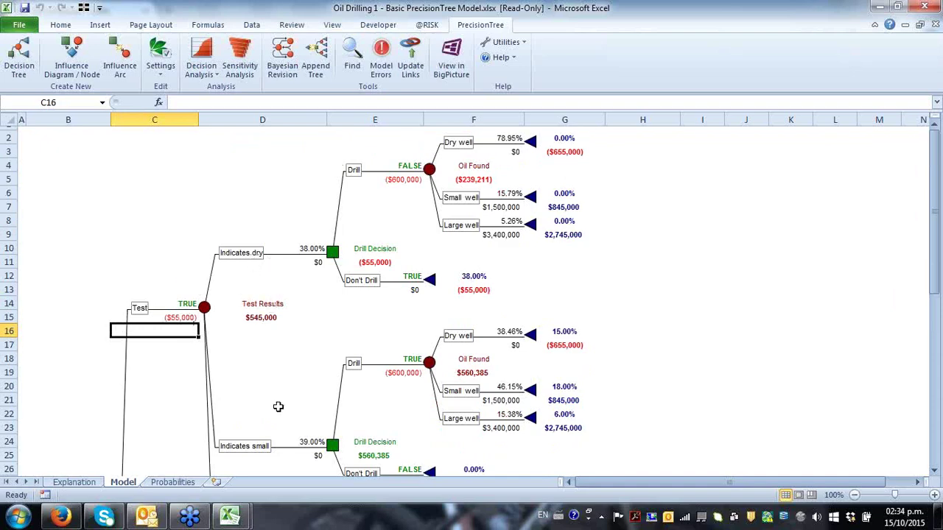
left_click(280, 440)
scroll(276, 428, "down", 7)
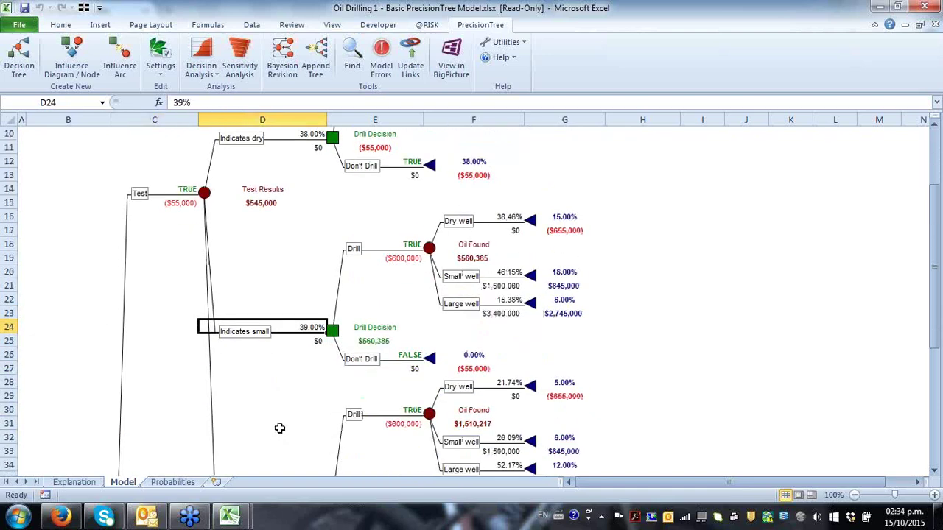
- Compare the Drill and Don't Drill outcomes under the dry, small and large test indications against the overall Test Decision value
left_click(277, 342)
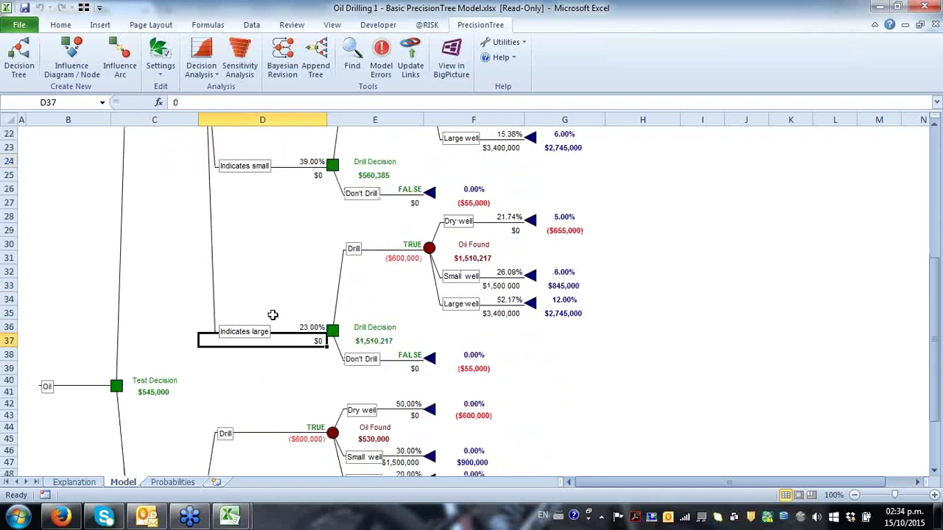
scroll(278, 315, "up", 3)
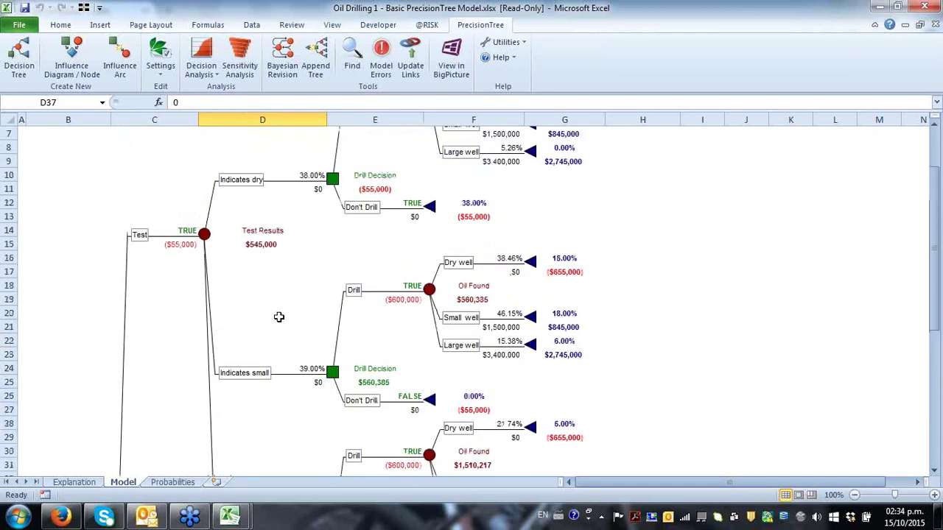
scroll(277, 260, "up", 3)
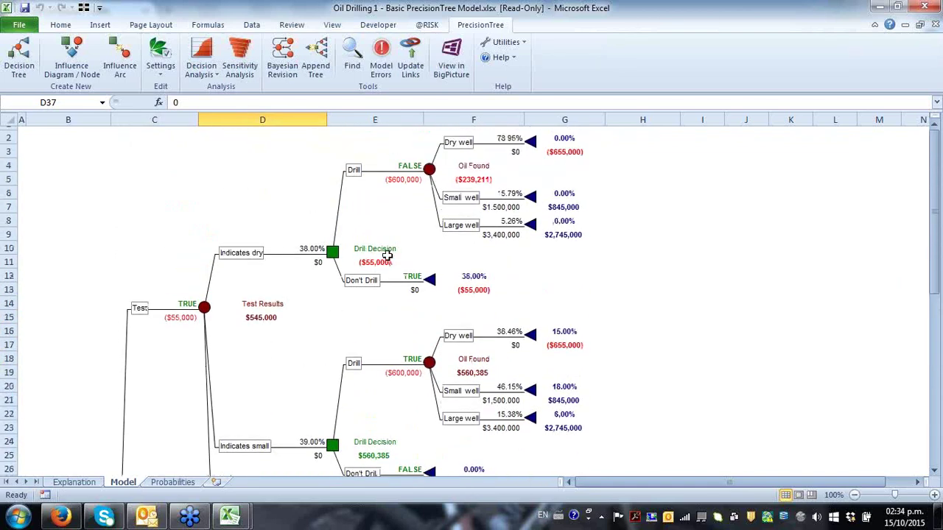
scroll(397, 412, "down", 3)
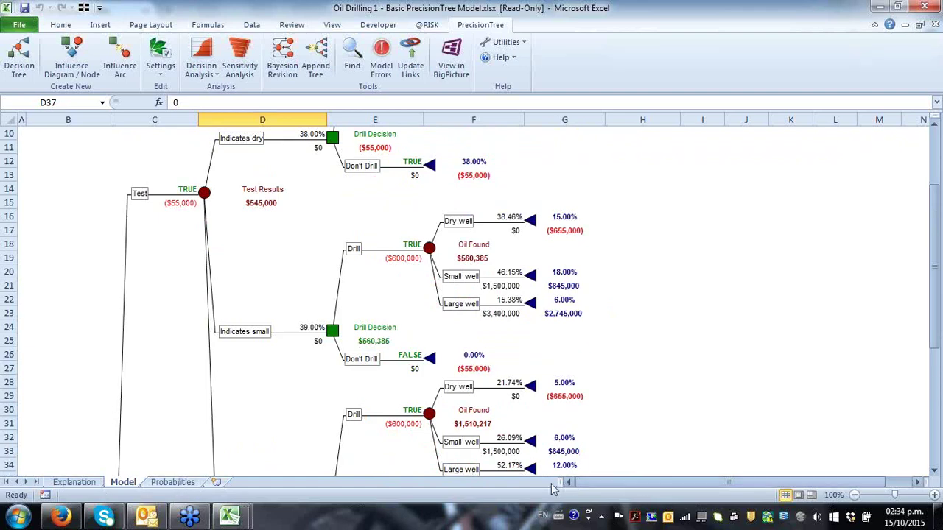
scroll(395, 448, "down", 4)
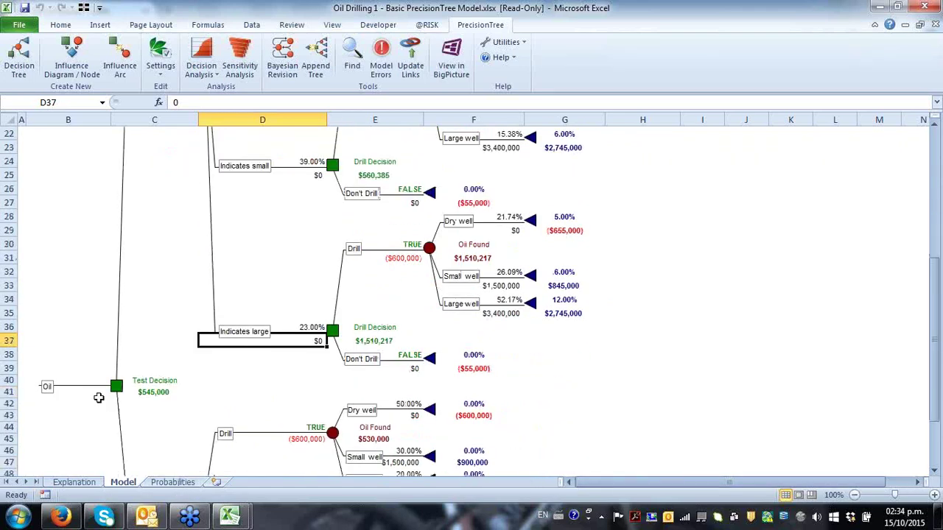
scroll(99, 405, "down", 2)
scroll(102, 405, "up", 9)
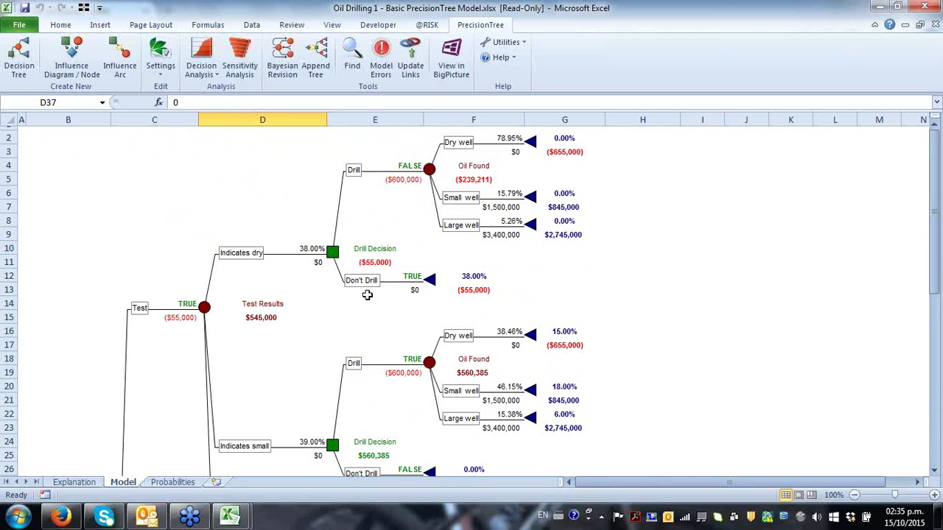
- Close the oil drilling example workbook without saving and create a new blank workbook
left_click(936, 24)
left_click(483, 277)
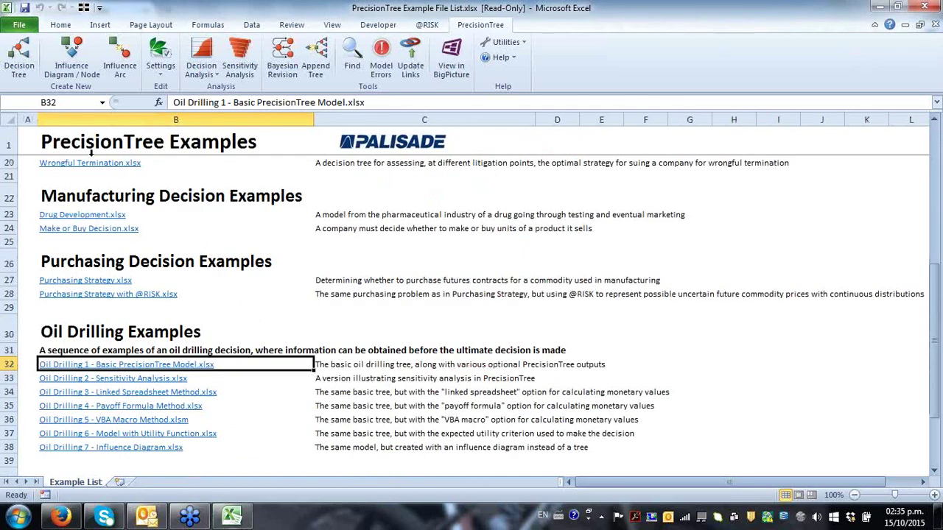
left_click(20, 25)
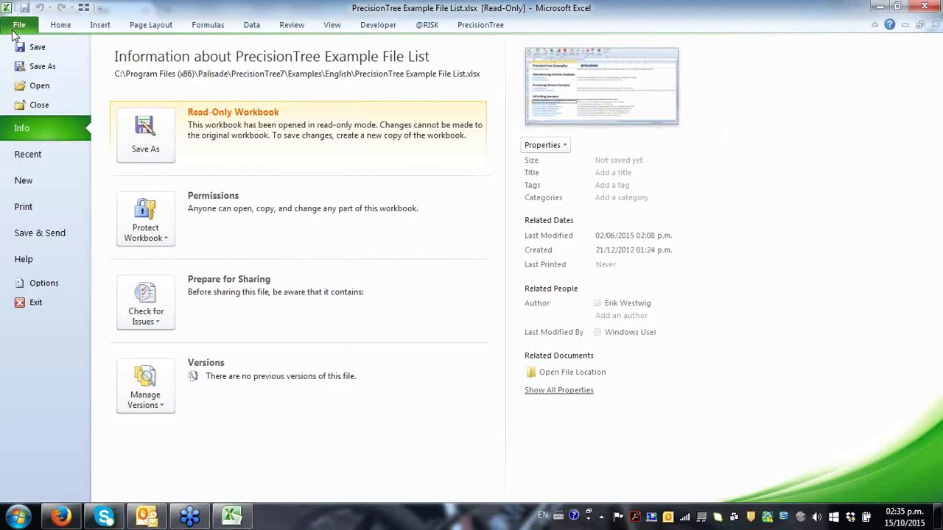
left_click(22, 180)
double_click(131, 131)
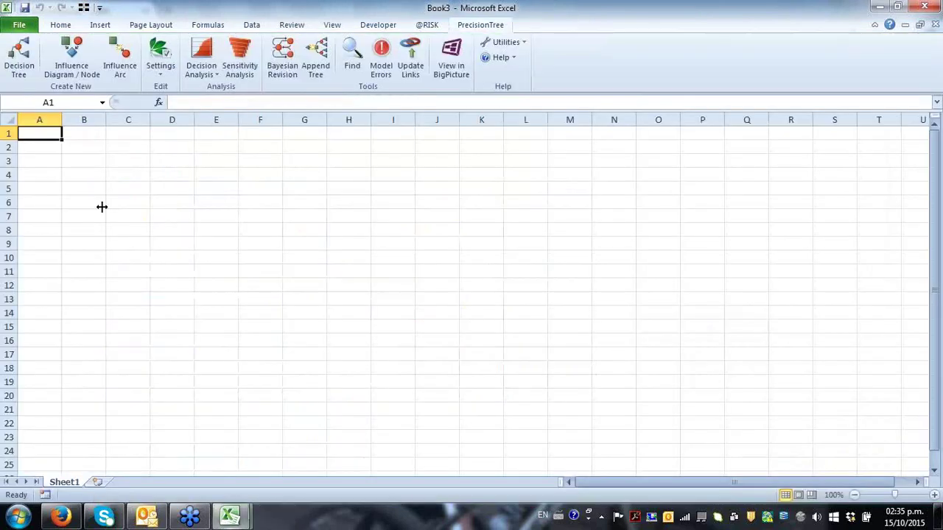
- Create a new PrecisionTree decision tree starting in cell A1 of Sheet1
left_click(20, 69)
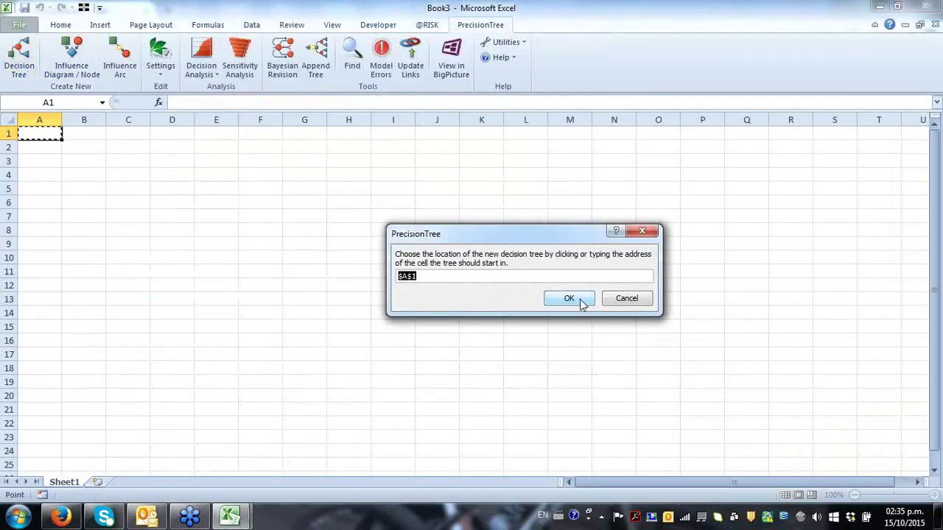
left_click(575, 301)
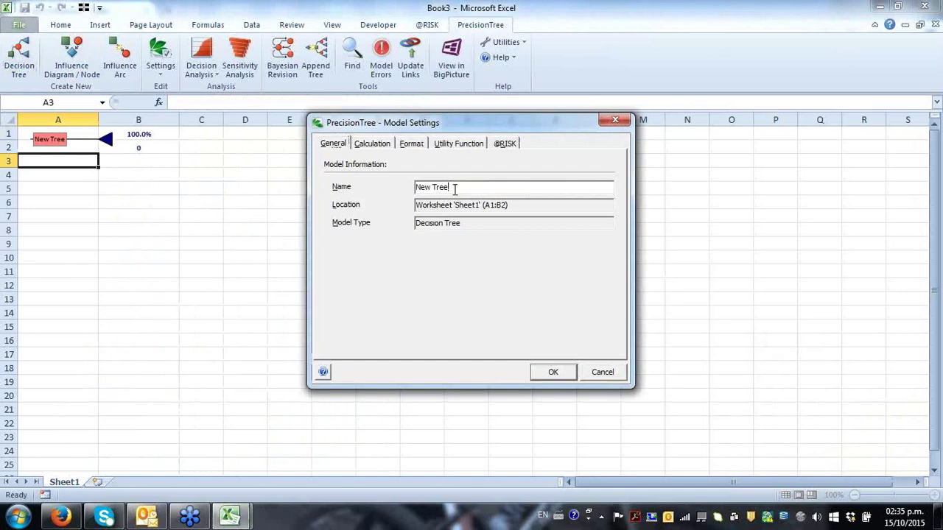
- Name the new decision tree model "Get married"
key("Tab")
type("Get married")
key("Return")
- Convert the tree's end node into a decision node named "get married"
left_click(109, 140)
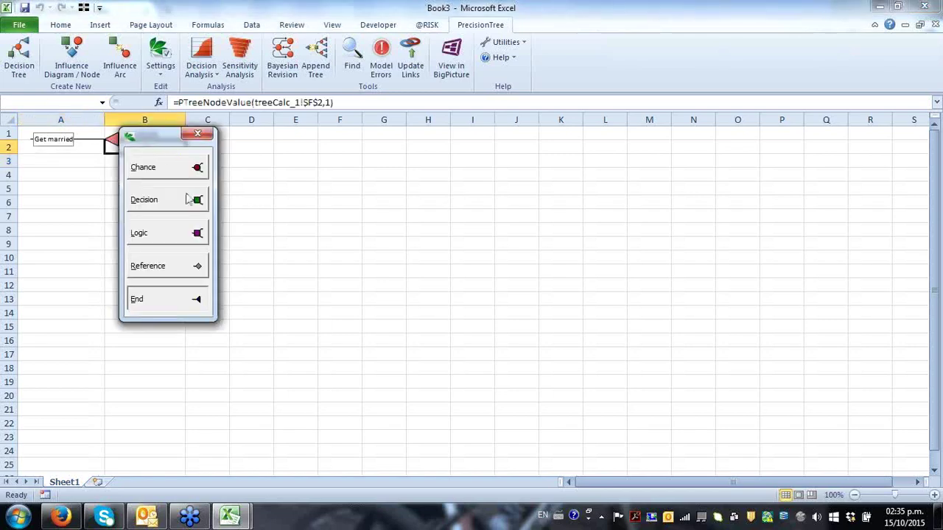
left_click(196, 201)
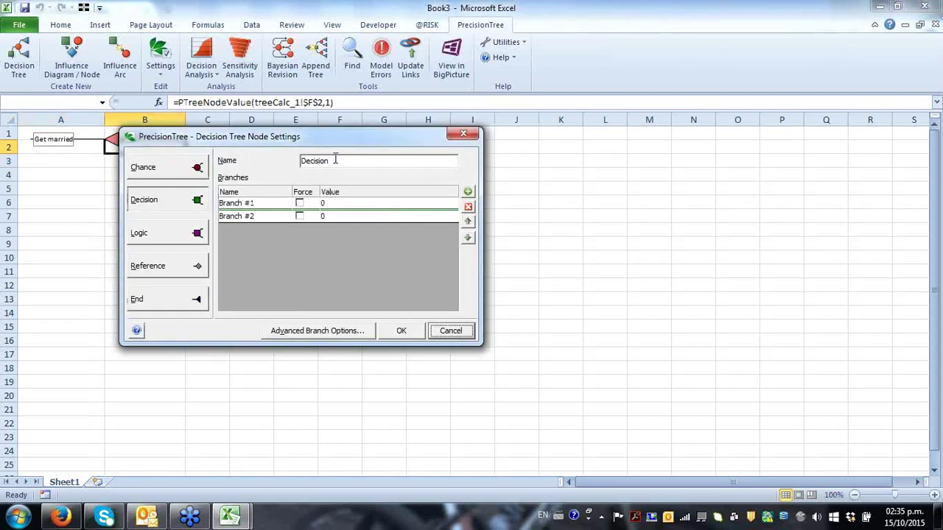
double_click(335, 160)
type("get married")
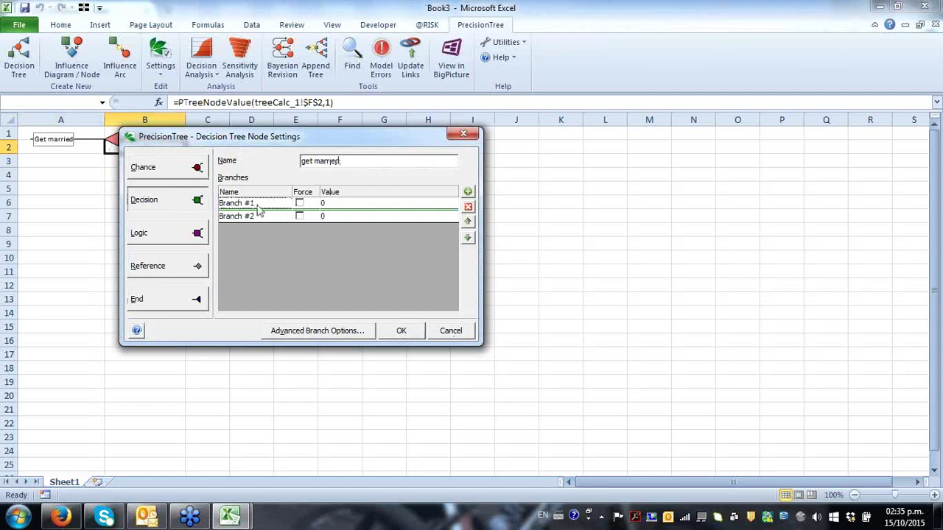
- Name the decision node's two branches "Do get married" and "Stay single" and apply the node settings
double_click(254, 203)
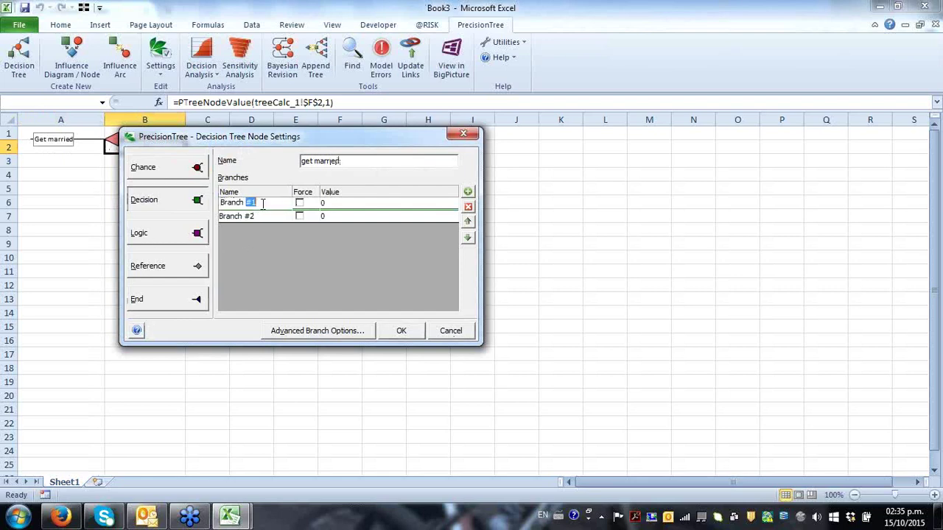
type("Do get married")
double_click(263, 215)
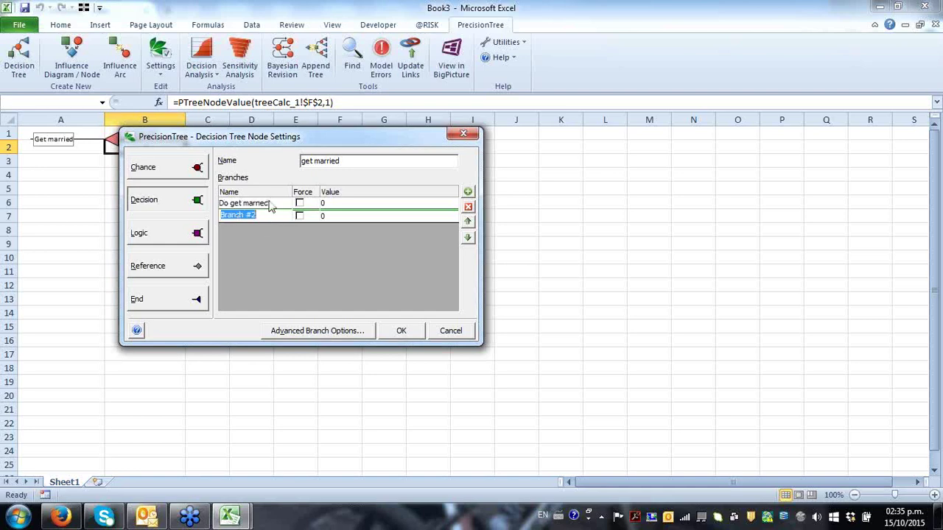
type("Stay single")
left_click(401, 331)
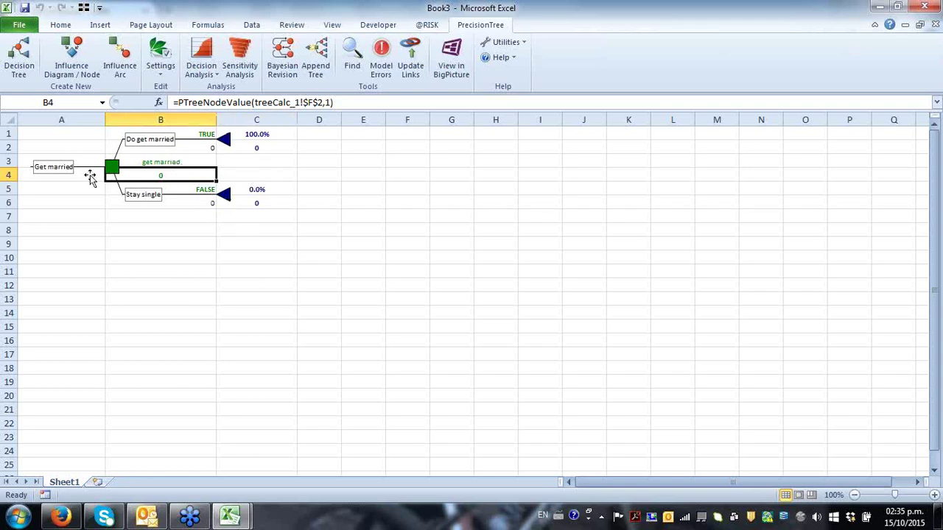
- Convert the end node of the "Do get married" branch into a chance node named "how is marriage" and add a third branch
left_click(229, 145)
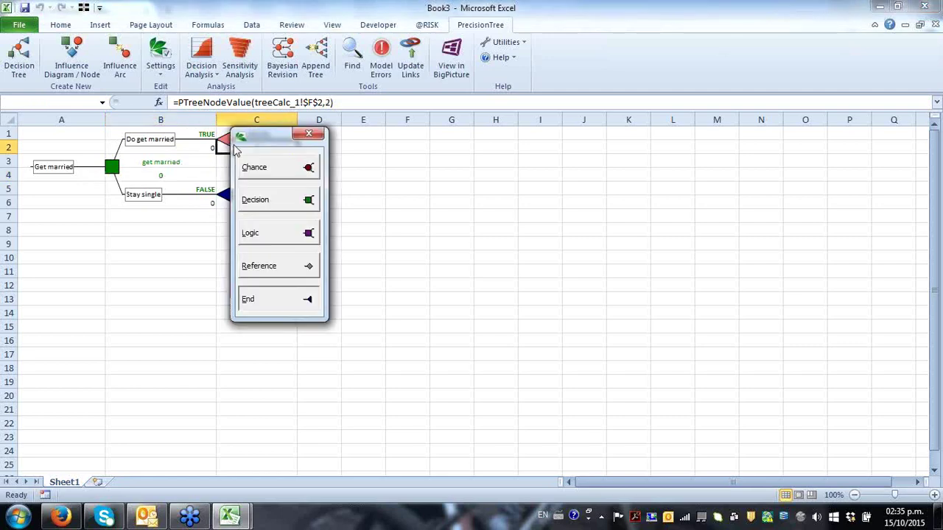
left_click(315, 170)
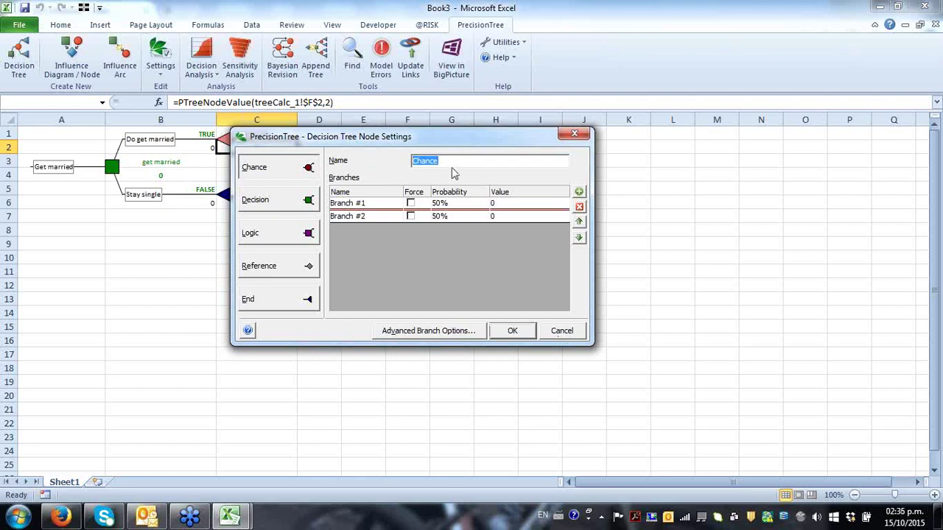
type("how is marriag")
double_click(379, 204)
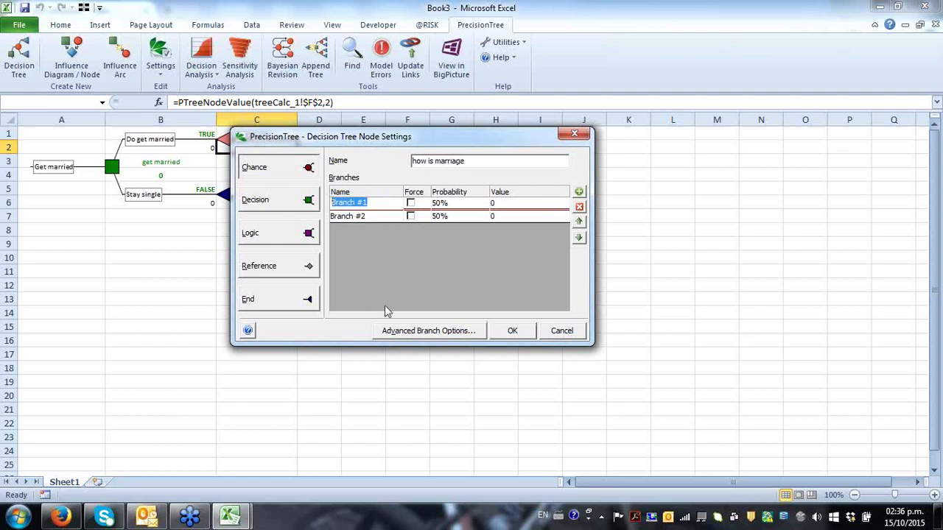
left_click(579, 192)
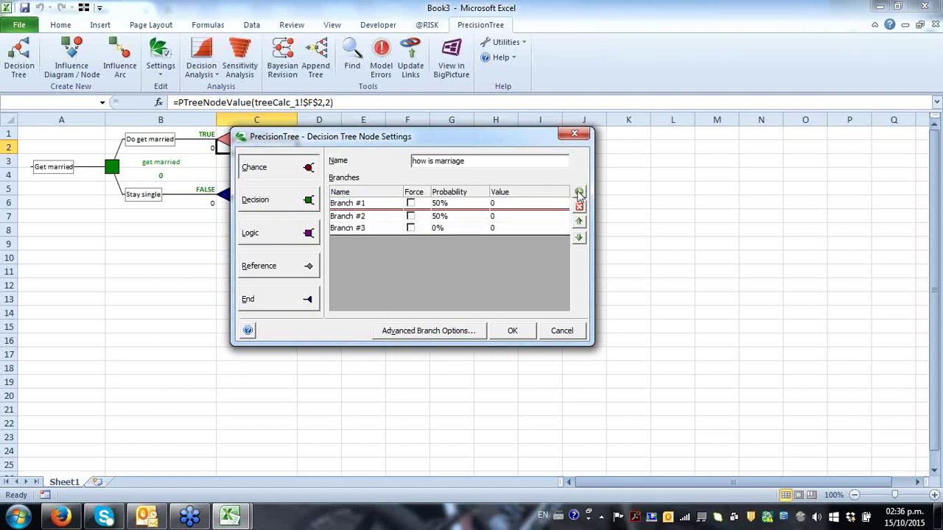
- Name the chance node's three branches "well", "average" and "bad"
left_click(376, 206)
double_click(376, 206)
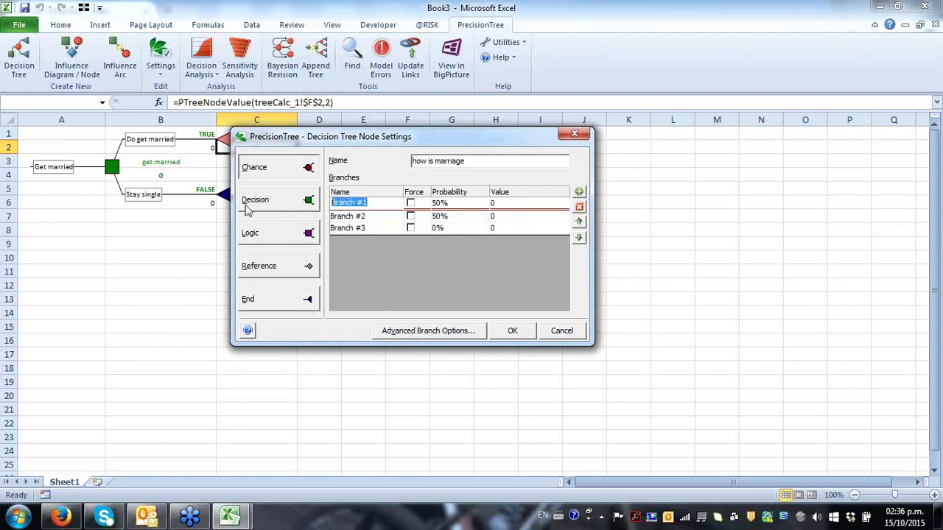
type("well")
double_click(379, 215)
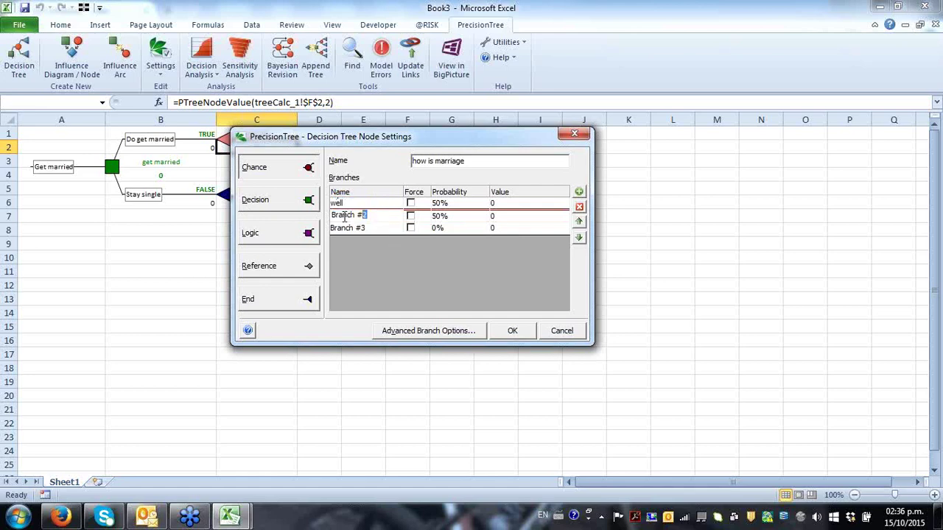
type("aj")
double_click(375, 229)
type("bap")
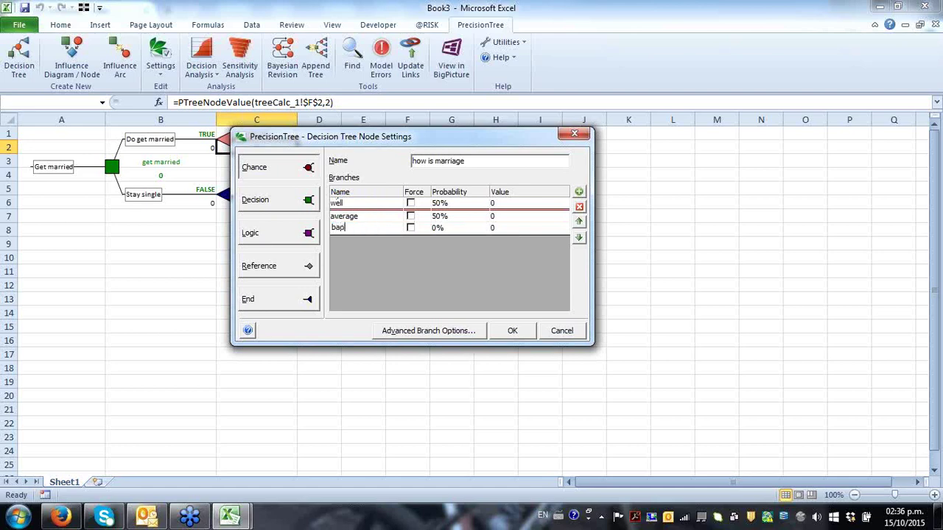
- Set the probabilities to 20% for well and 30% for bad, with values 1000 and -3000, and apply the chance node
double_click(467, 204)
type("20")
double_click(445, 228)
double_click(538, 204)
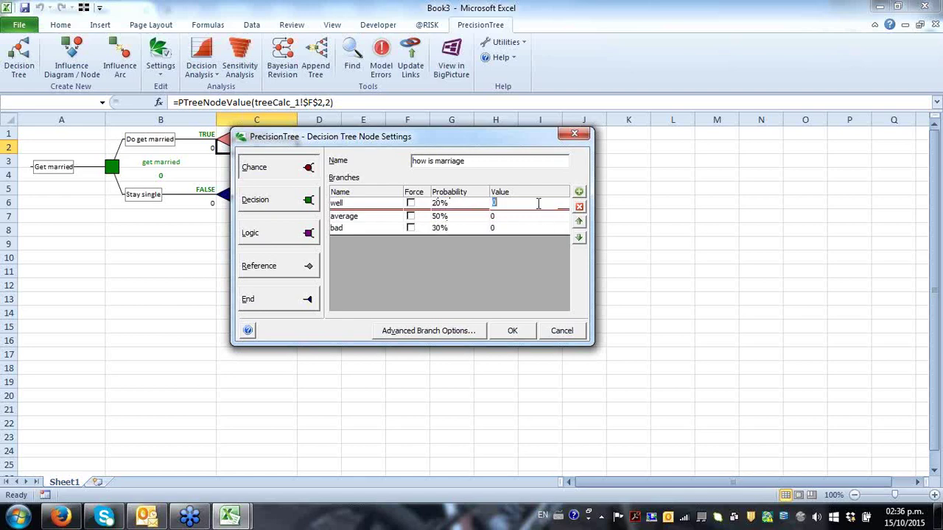
double_click(494, 216)
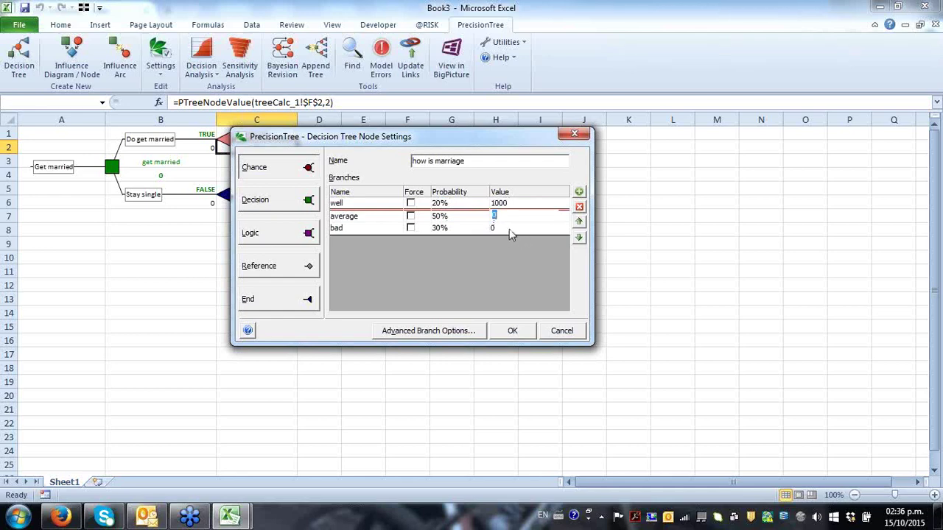
double_click(509, 228)
left_click(516, 331)
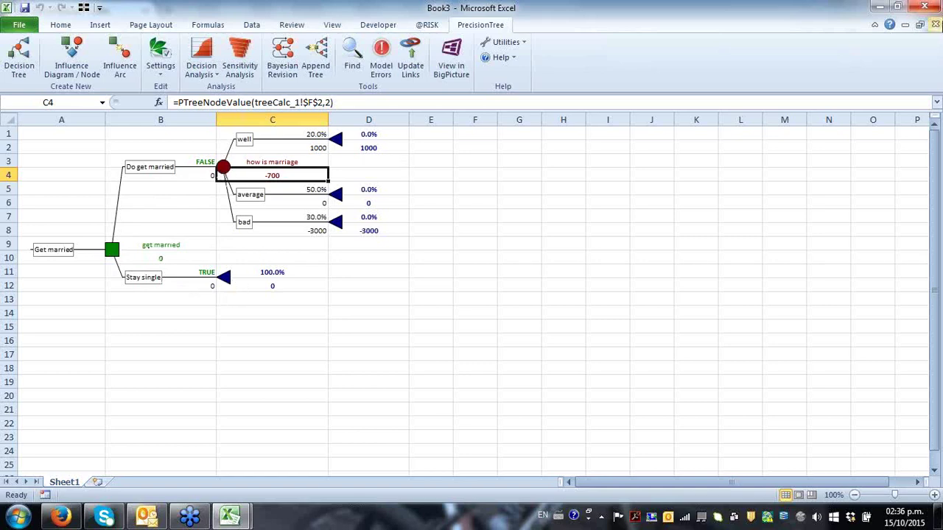
- Close the marriage workbook without saving and open the Model sheet of the Oil Drilling 1 - Basic PrecisionTree Model example
left_click(937, 26)
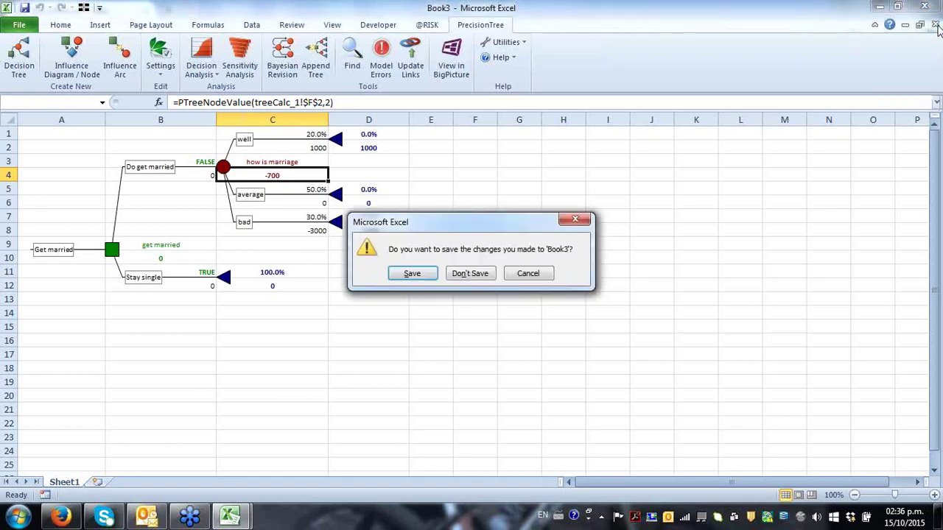
left_click(488, 274)
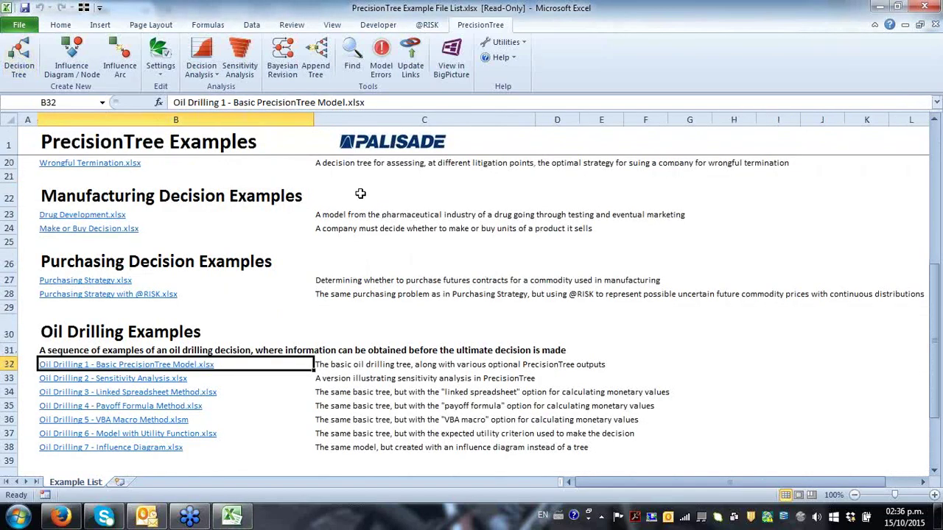
left_click(184, 367)
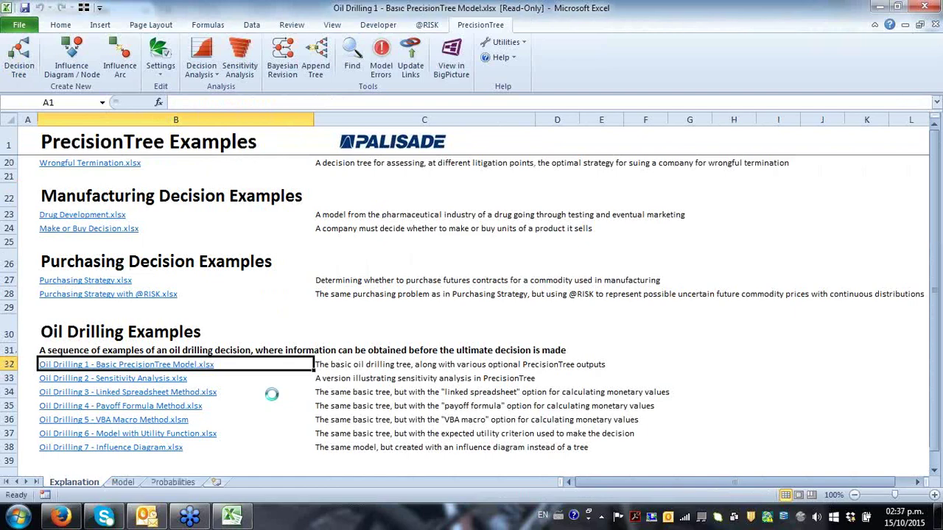
left_click(123, 482)
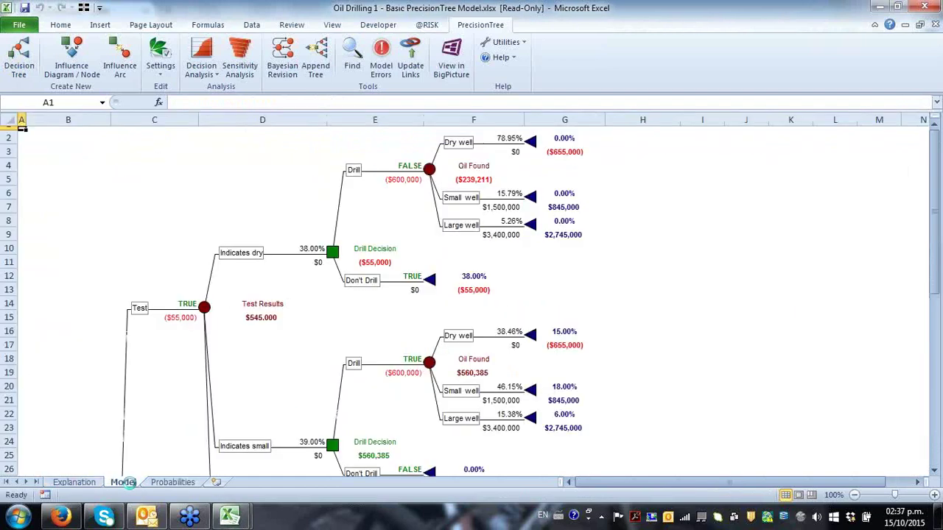
- Examine the Test Decision node's value, the TRUE/FALSE flags of its Test and Don't Test branches, and the Test Results value
scroll(180, 428, "down", 8)
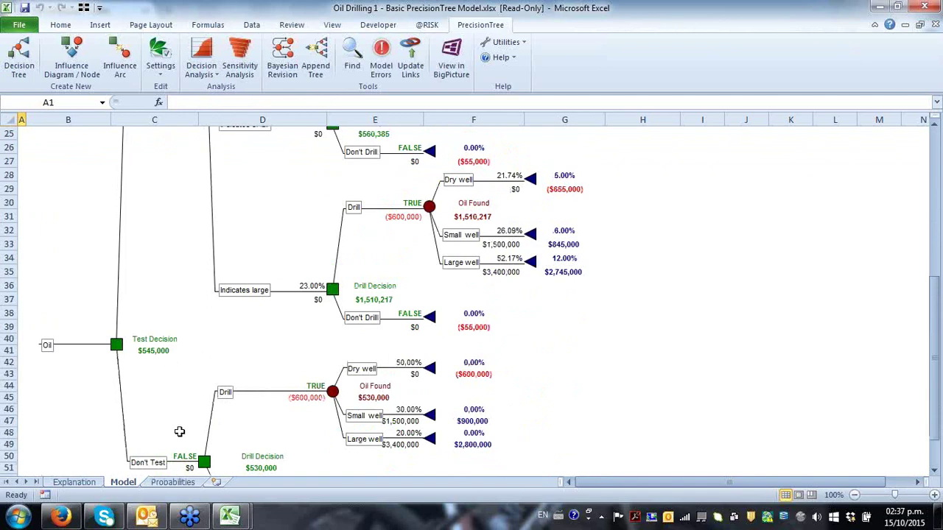
left_click(167, 352)
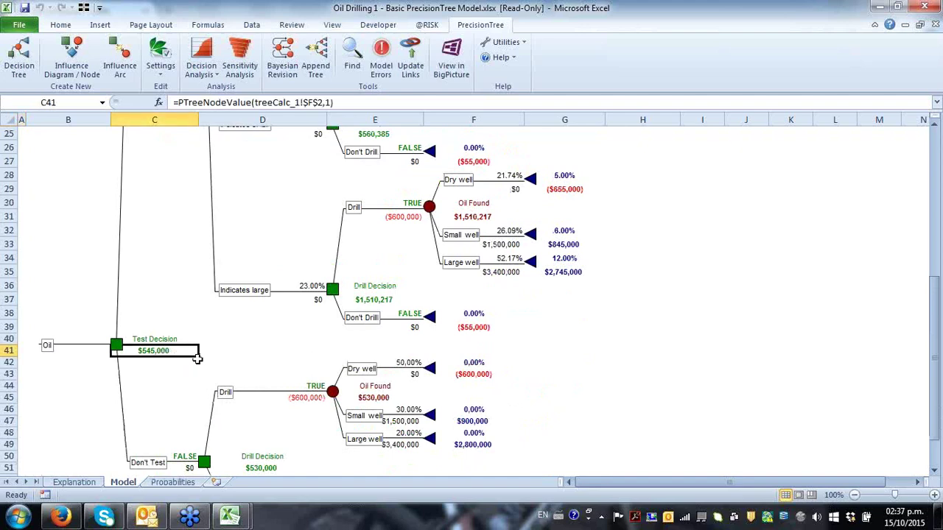
scroll(197, 359, "up", 4)
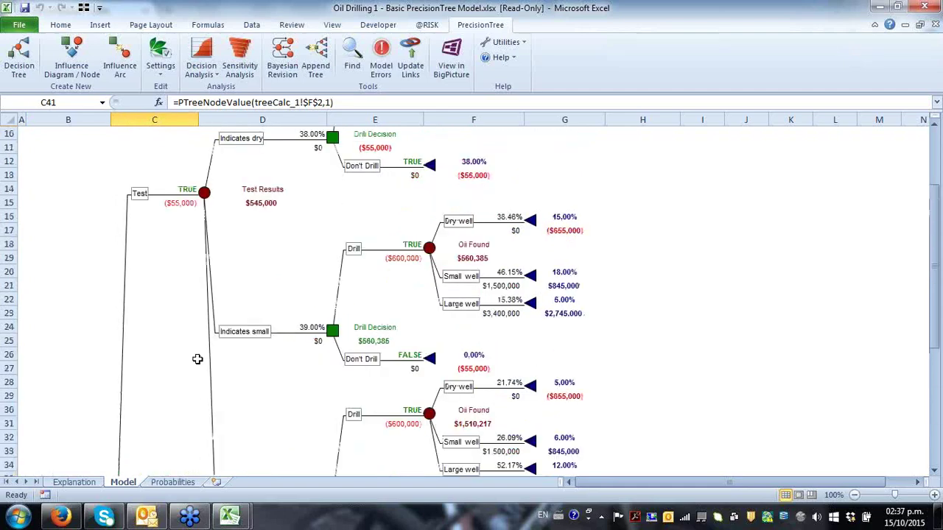
scroll(196, 176, "down", 3)
scroll(174, 207, "down", 4)
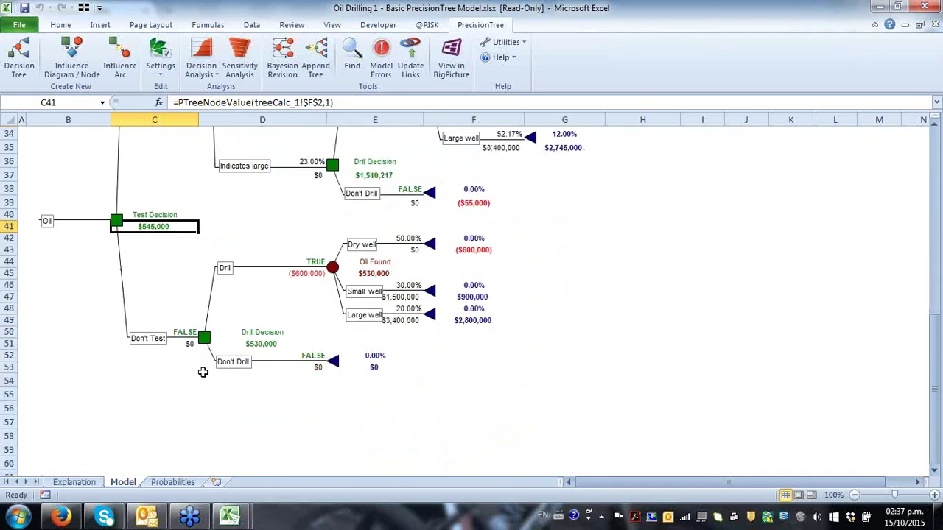
left_click(192, 332)
scroll(225, 275, "up", 10)
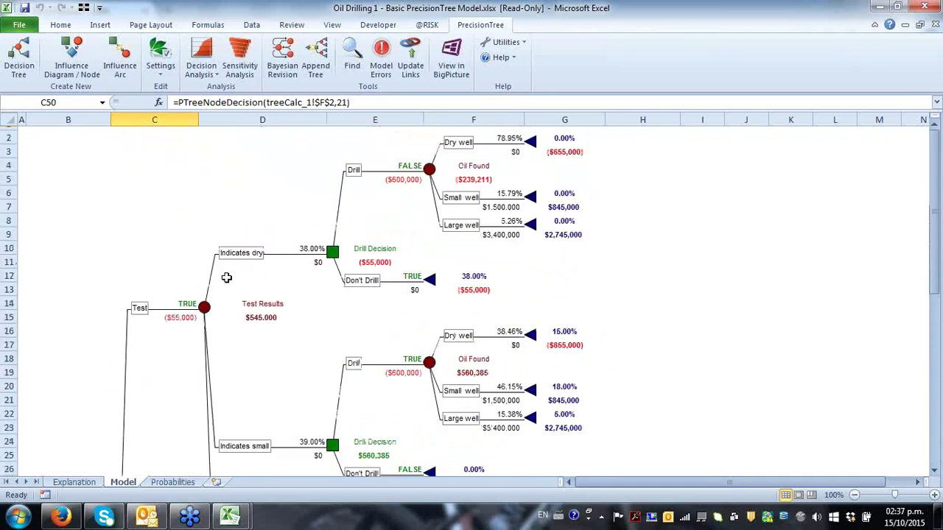
left_click(193, 302)
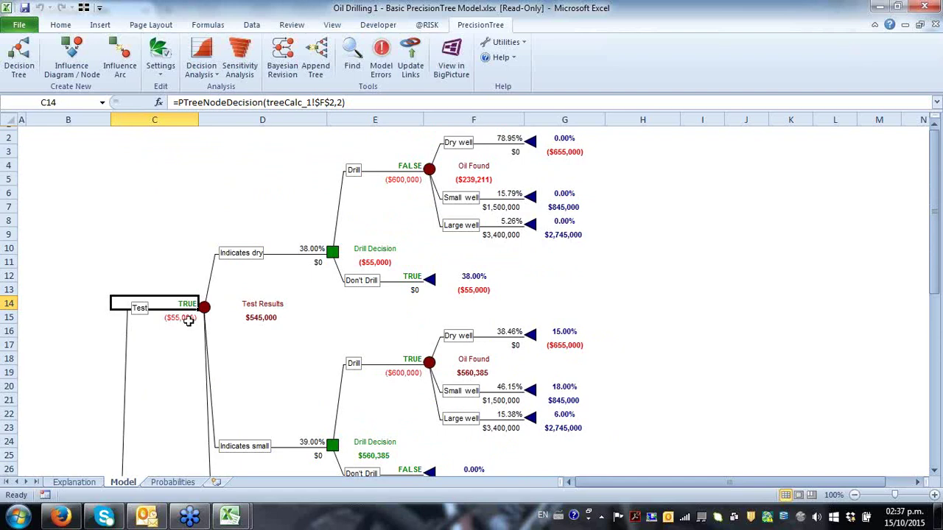
left_click(271, 318)
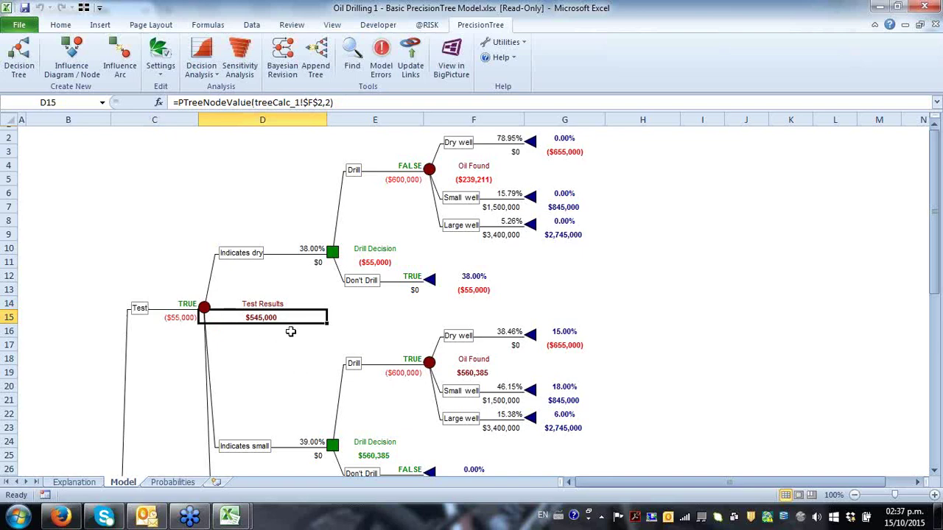
- Compare the Don't Test branch's cost and Drill Decision value with the Test branch and its test result outcomes
scroll(290, 333, "down", 12)
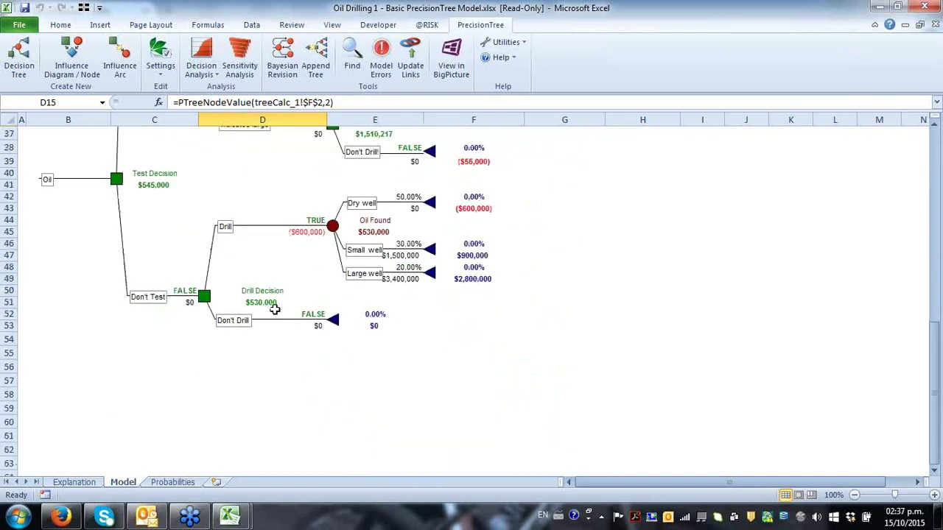
left_click(275, 305)
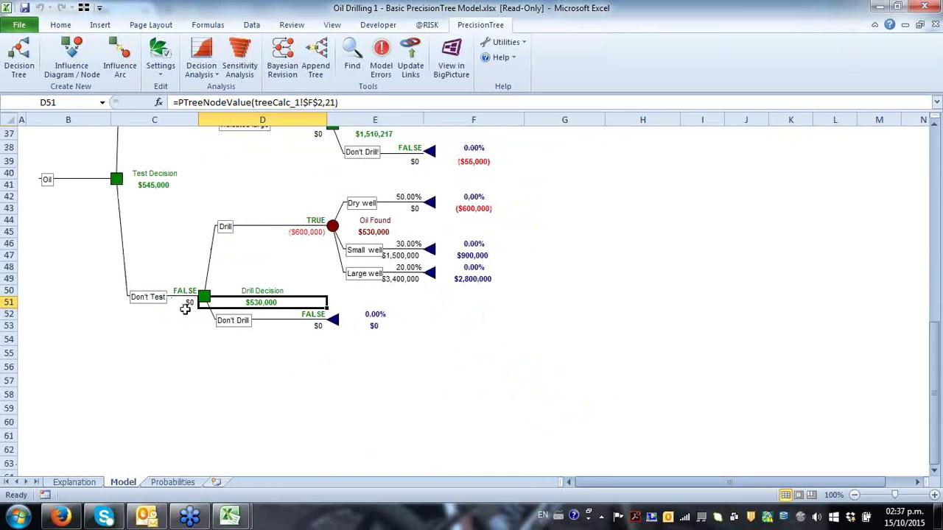
left_click(191, 305)
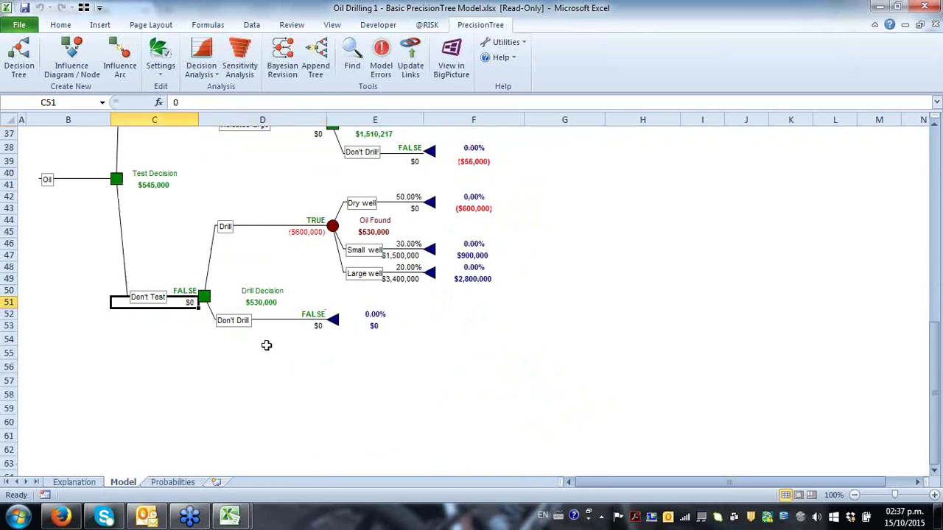
scroll(309, 329, "up", 11)
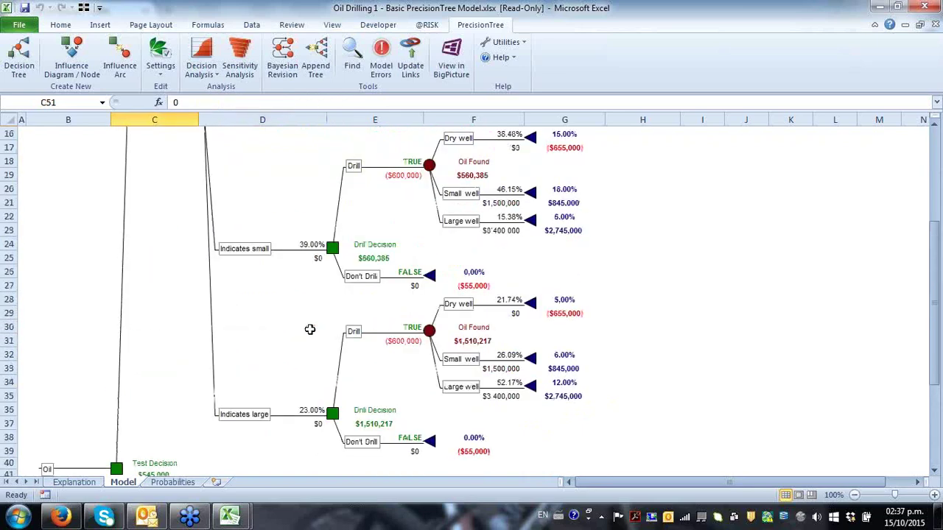
scroll(272, 289, "down", 12)
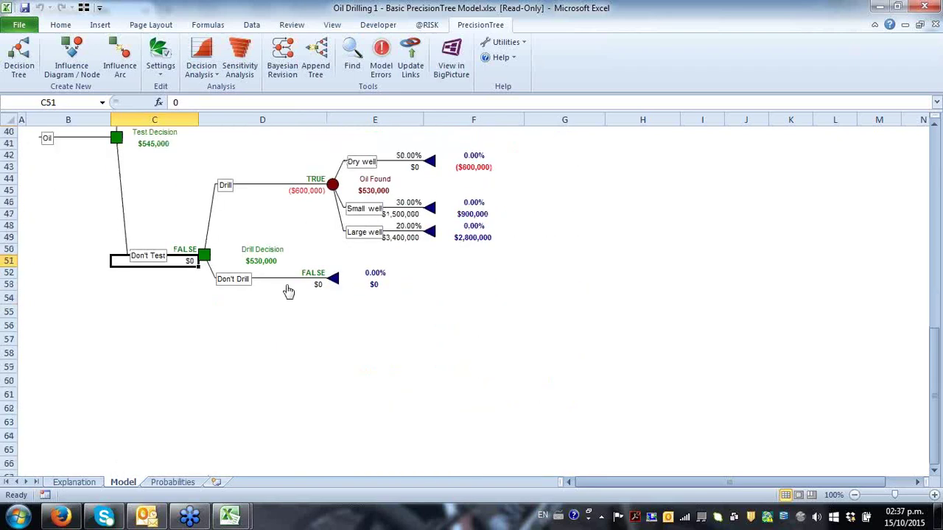
left_click(273, 258)
scroll(273, 259, "up", 7)
scroll(274, 259, "up", 6)
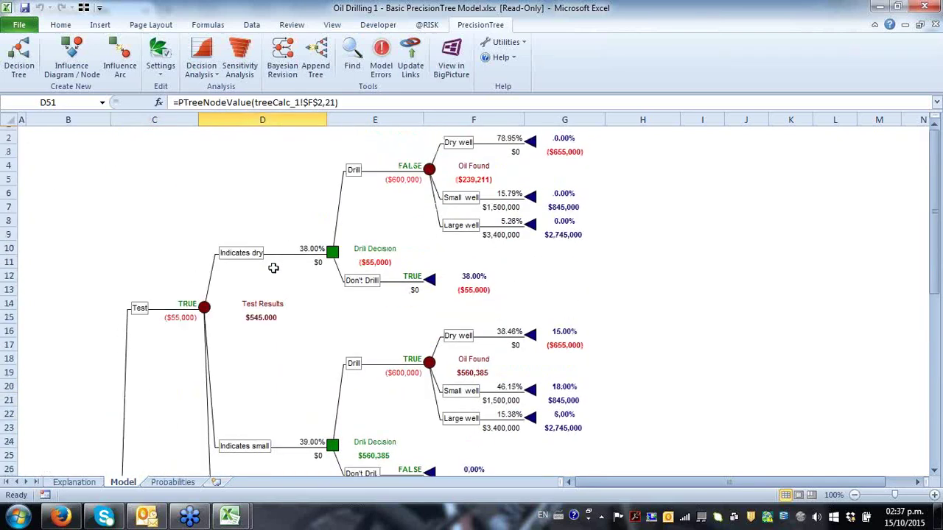
left_click(186, 304)
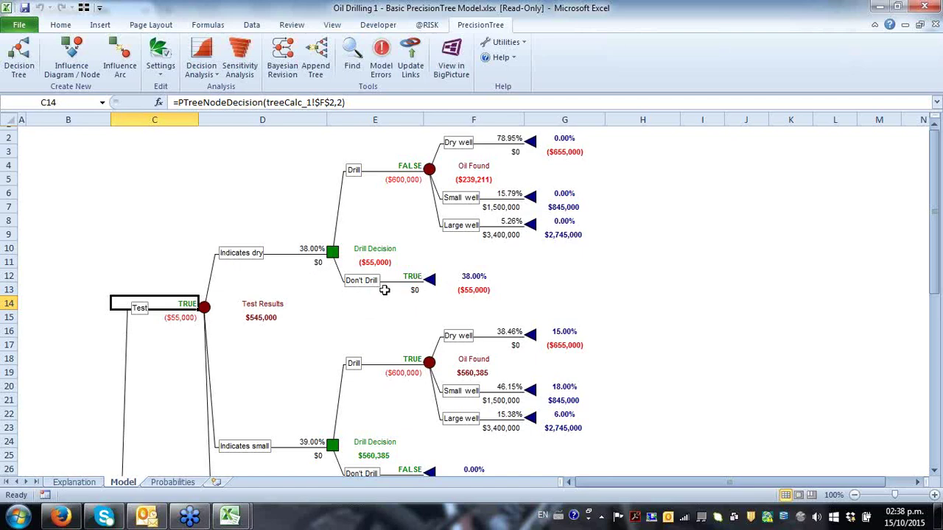
scroll(383, 292, "down", 2)
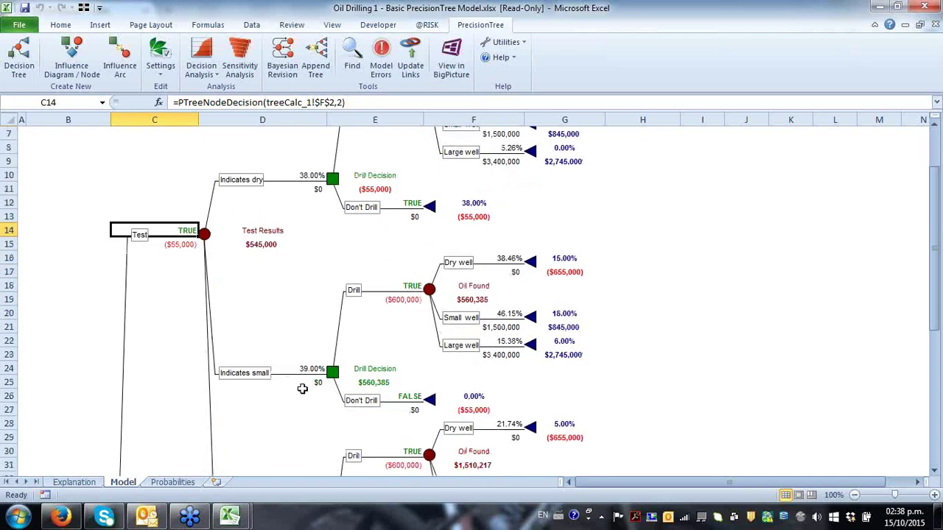
- Examine the Oil Found values of the Drill branches under the Indicates small and Indicates large test results
scroll(335, 392, "down", 2)
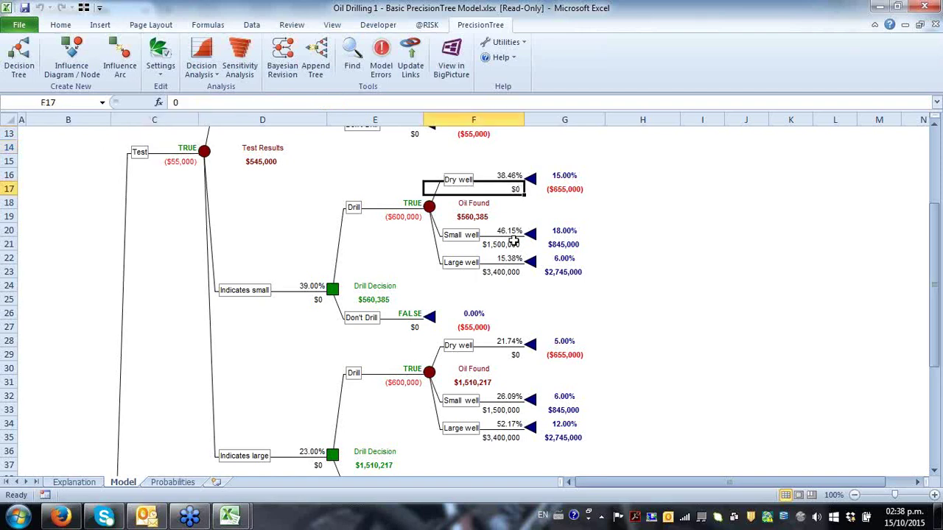
left_click(474, 219)
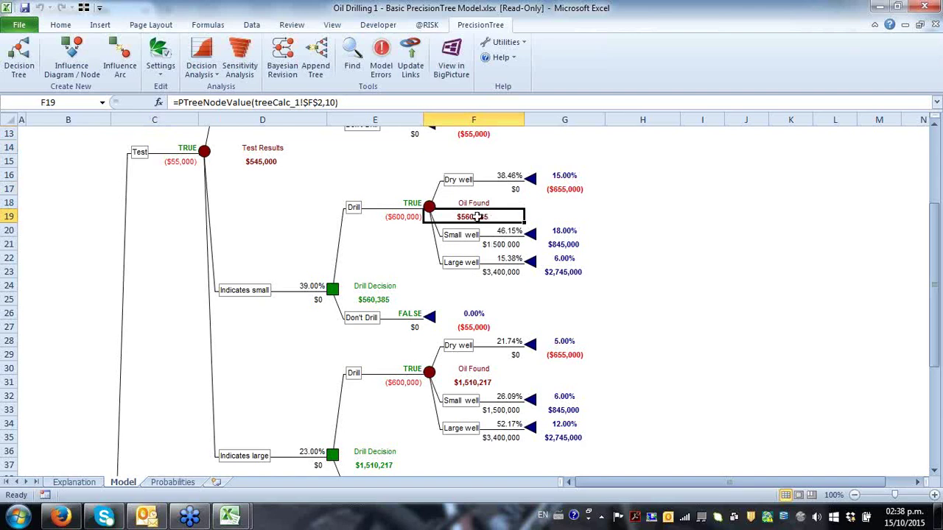
scroll(454, 289, "down", 3)
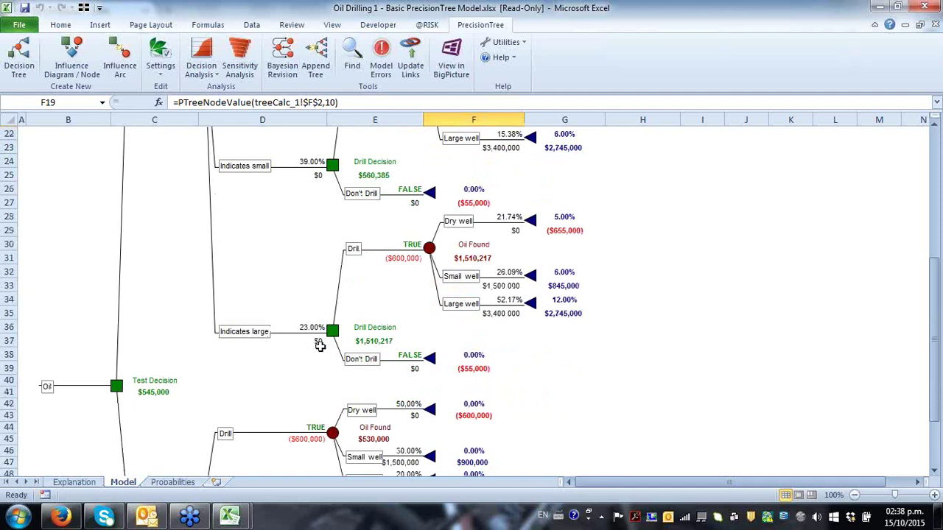
left_click(429, 248)
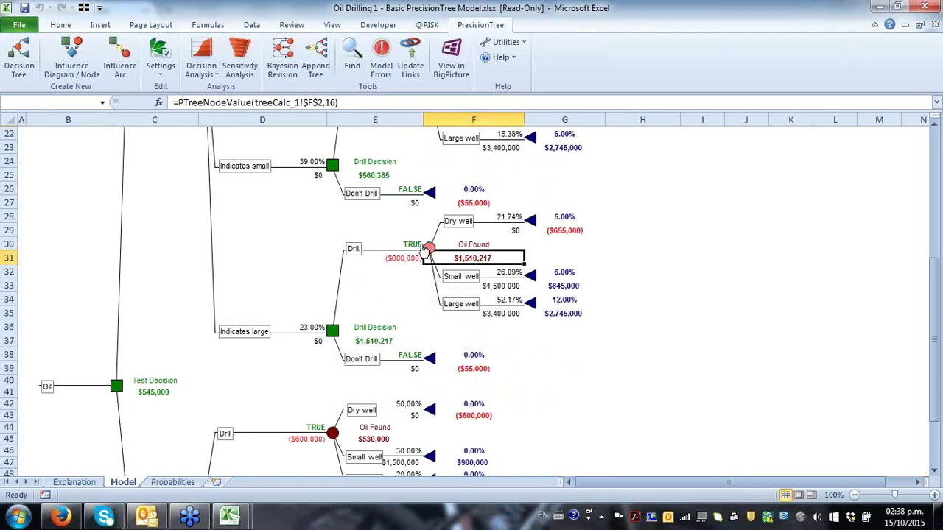
key("Escape")
- Inspect the Dry, Small and Large well payoffs on the Drill branch under Indicates large
left_click(510, 219)
left_click(515, 231)
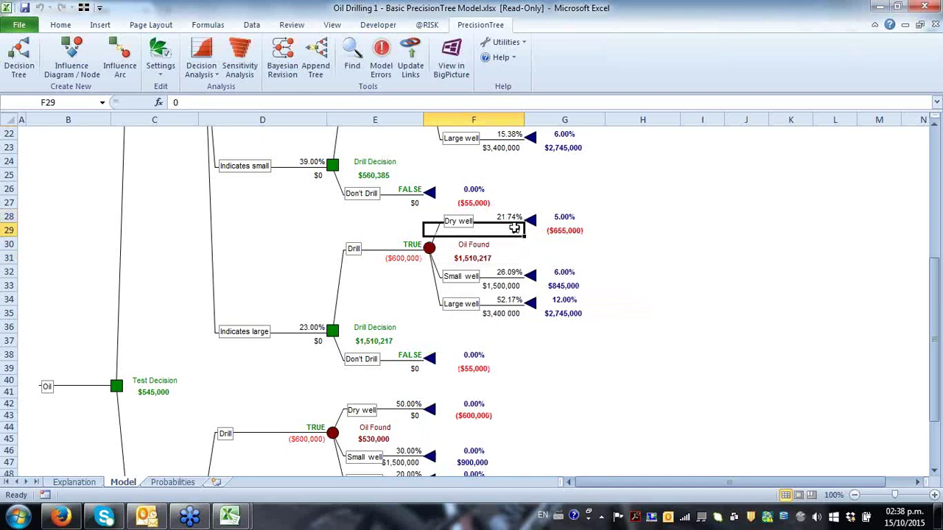
left_click(514, 288)
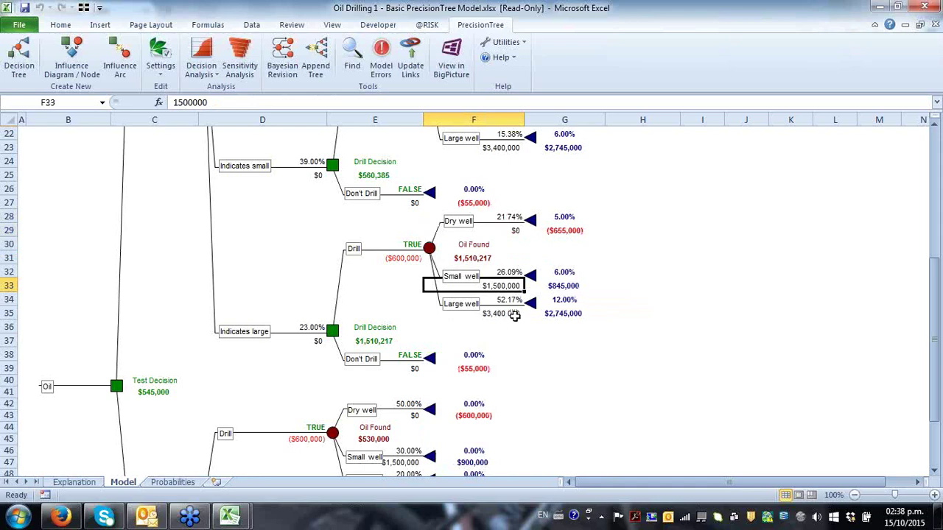
left_click(513, 314)
left_click(512, 286)
scroll(453, 295, "up", 5)
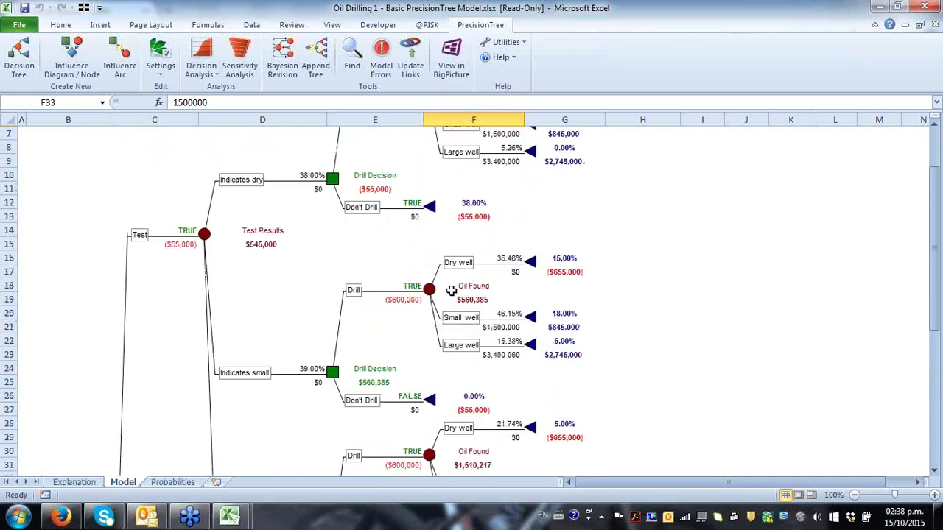
scroll(452, 291, "up", 2)
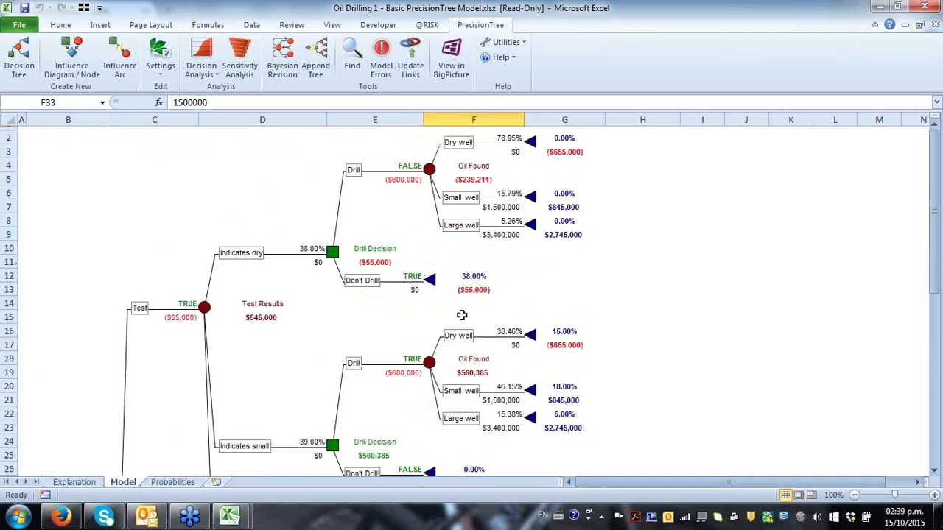
left_click(507, 210)
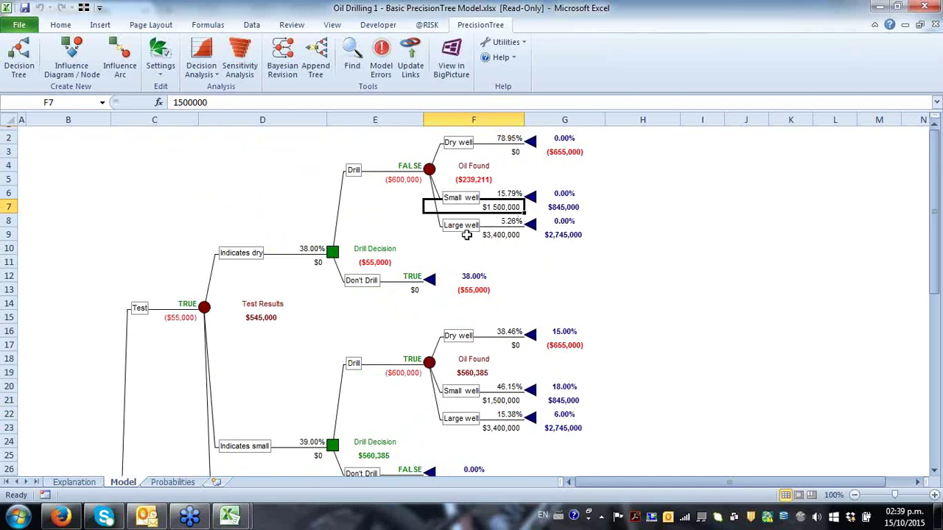
left_click(520, 239)
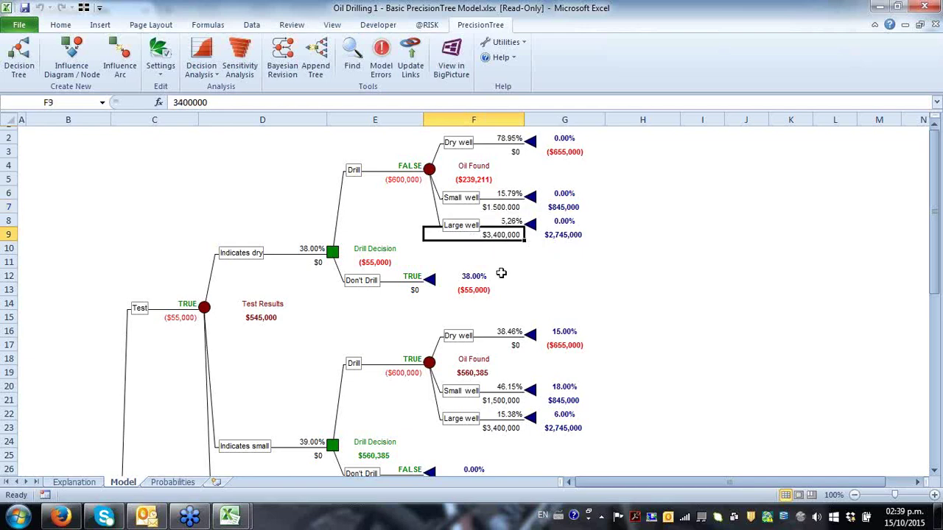
left_click(513, 207)
left_click(514, 236)
left_click(430, 26)
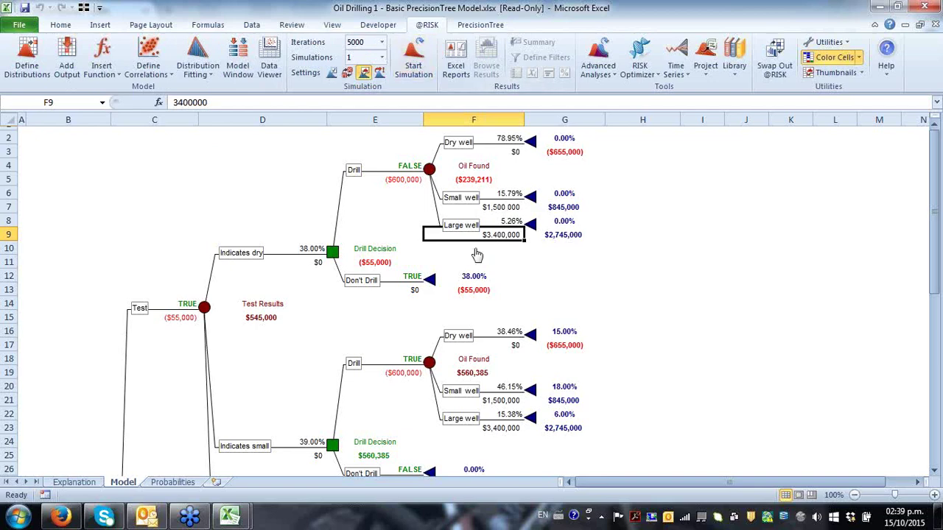
left_click(76, 70)
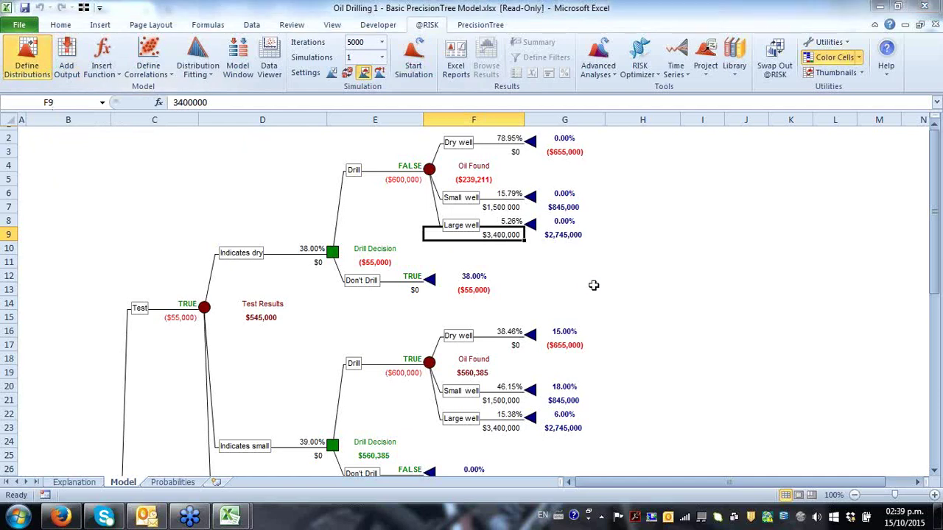
double_click(394, 180)
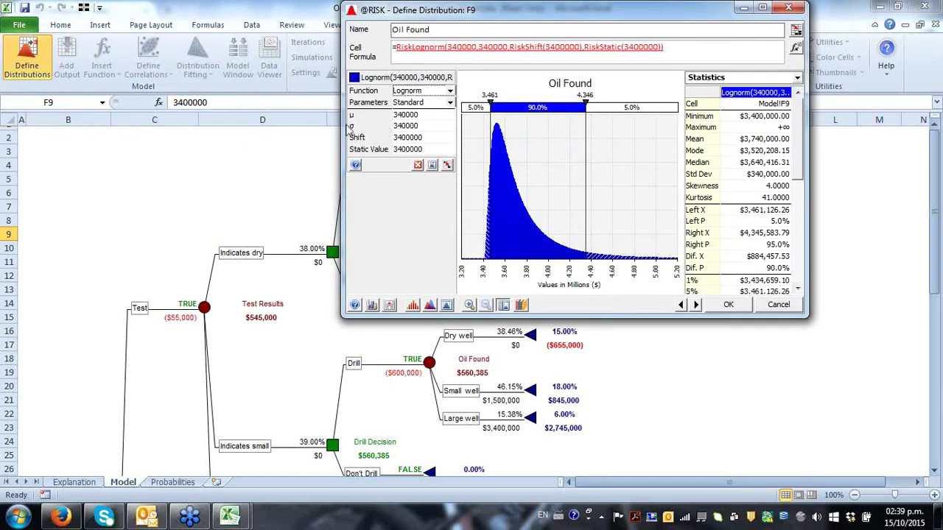
- Set the Lognorm mean to 3400000 and standard deviation to 400000, clear the shift, and apply the distribution
left_click(433, 127)
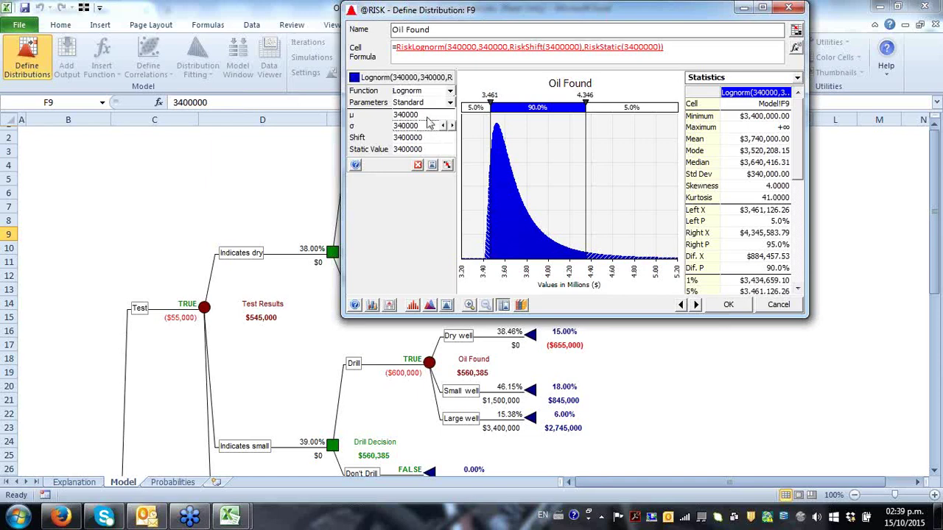
double_click(426, 126)
type("40")
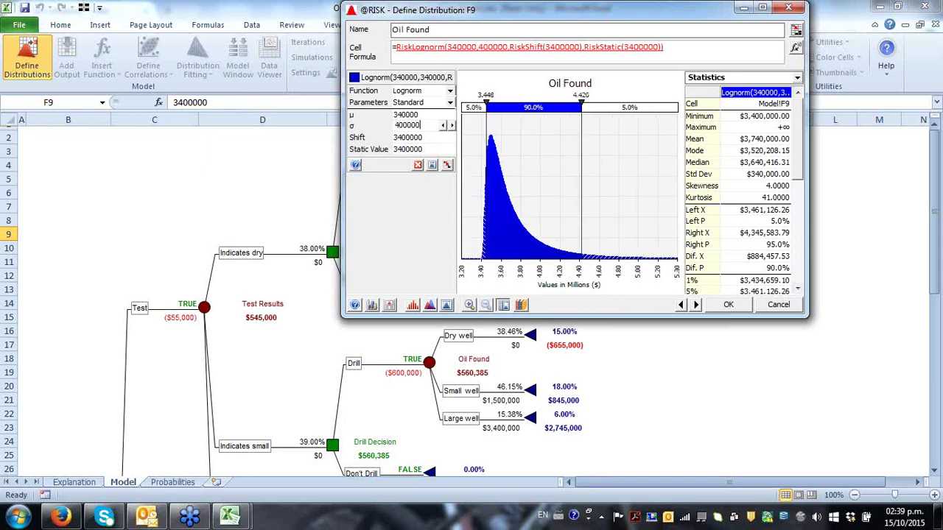
double_click(427, 138)
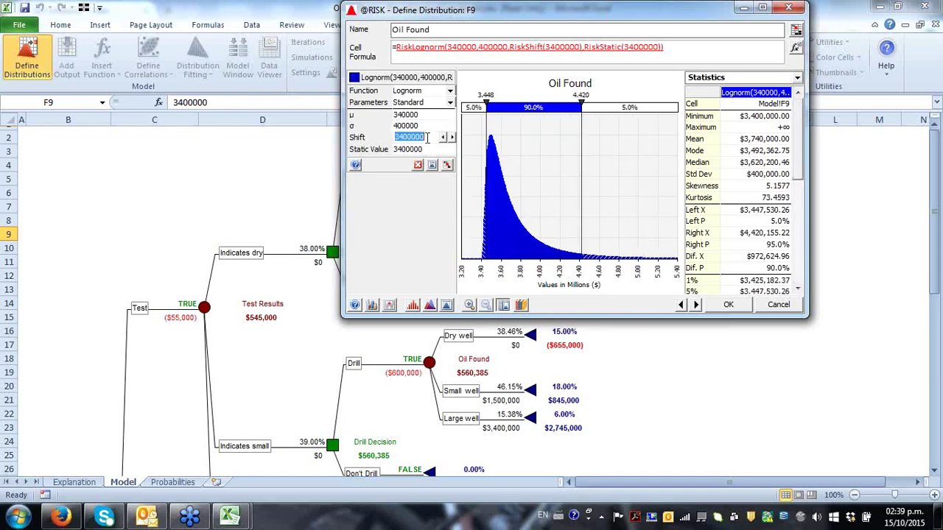
key("Delete")
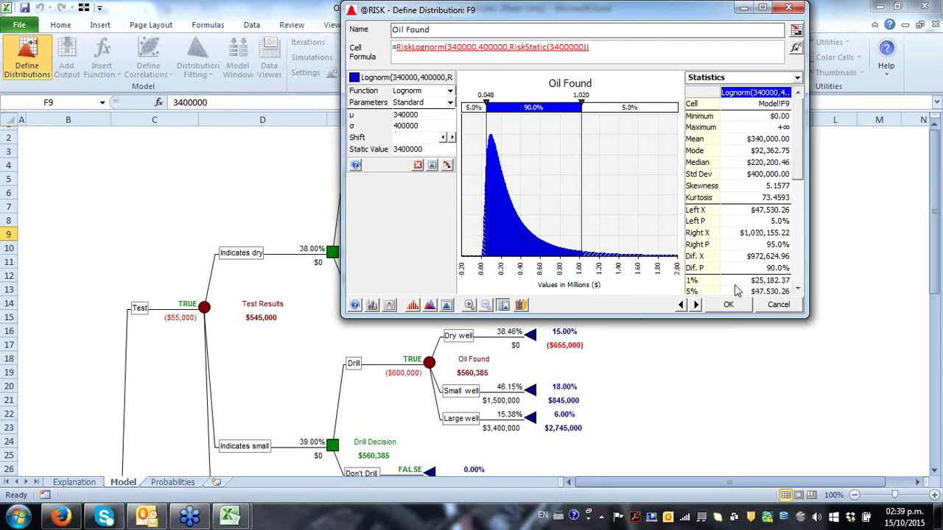
left_click(428, 115)
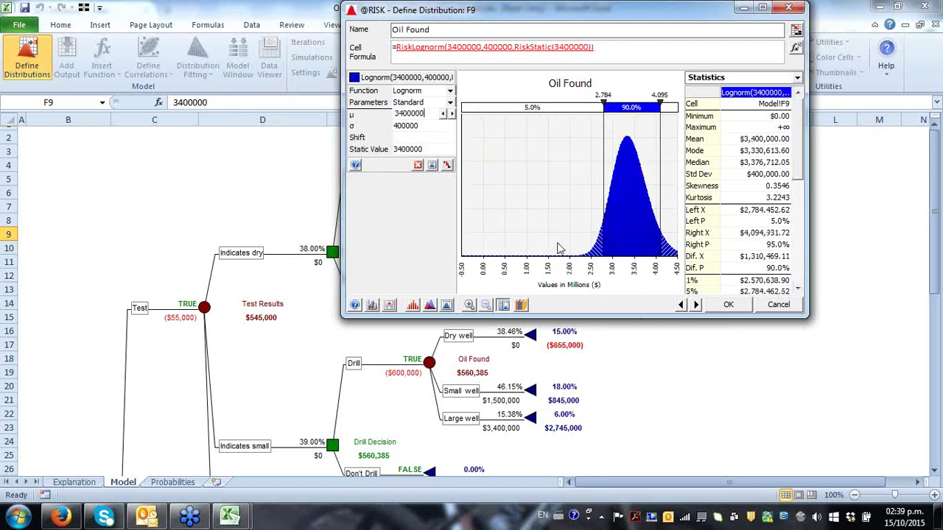
left_click(731, 305)
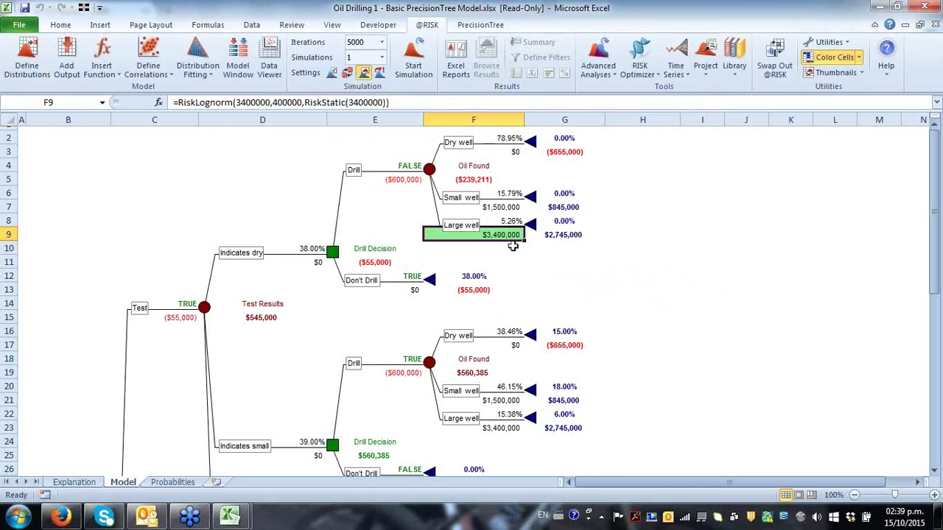
- Enter =RiskLognorm(1500000,300000) as the Small well payoff in F7 under Indicates dry
left_click(509, 210)
type("=r")
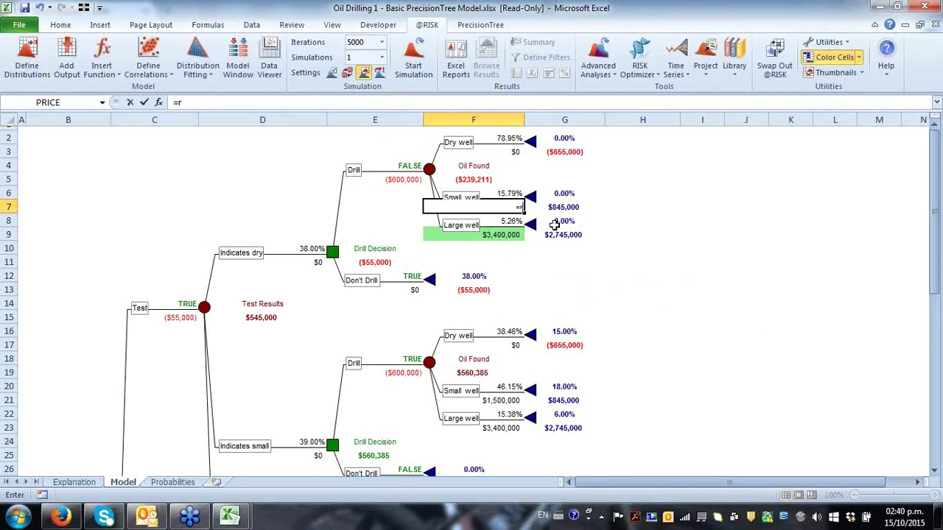
type("isklognorm(")
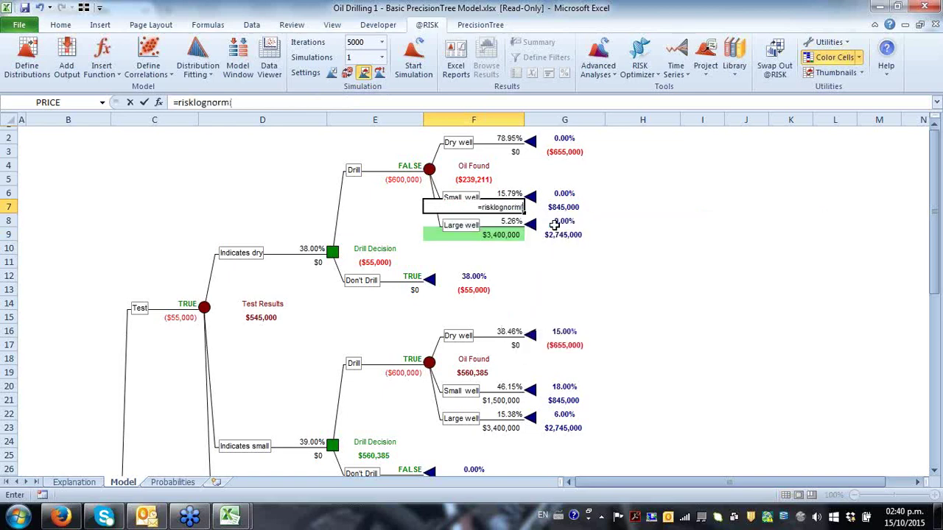
type("1500000")
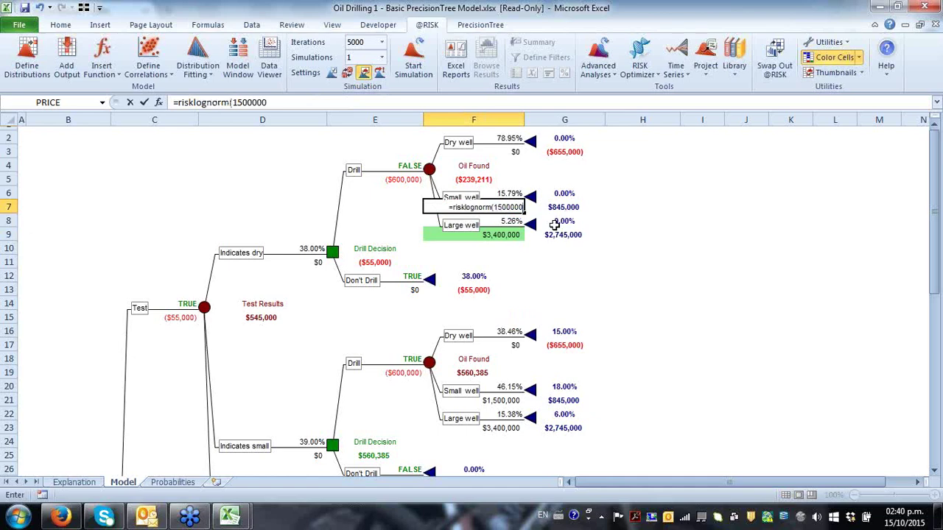
type(",300")
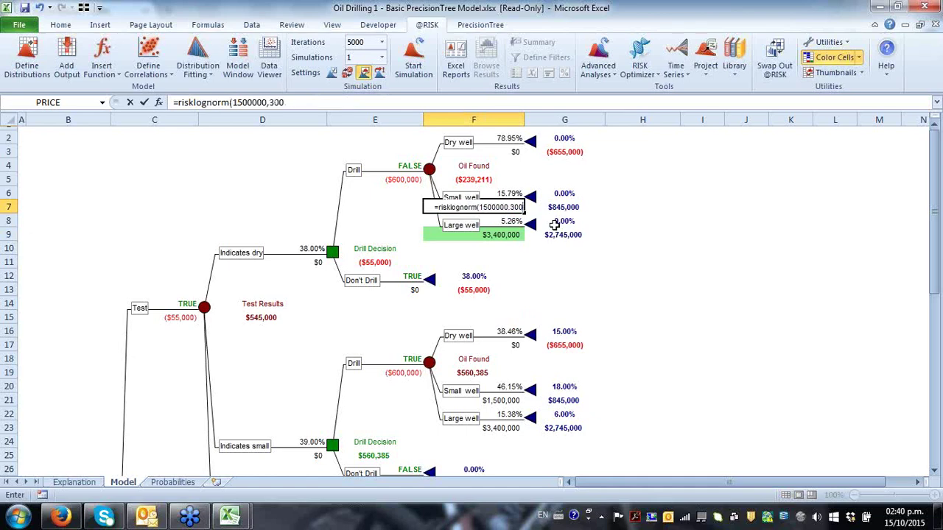
type("000)")
key("Return")
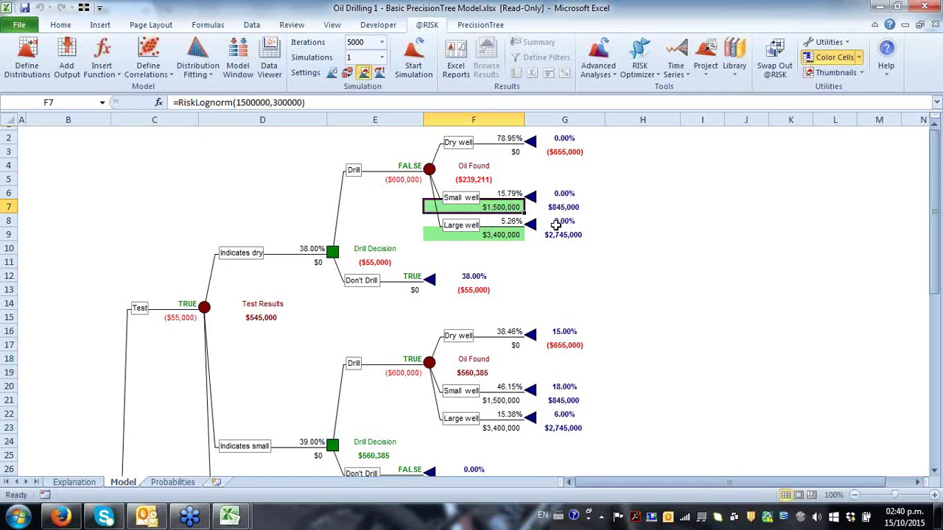
left_click(364, 73)
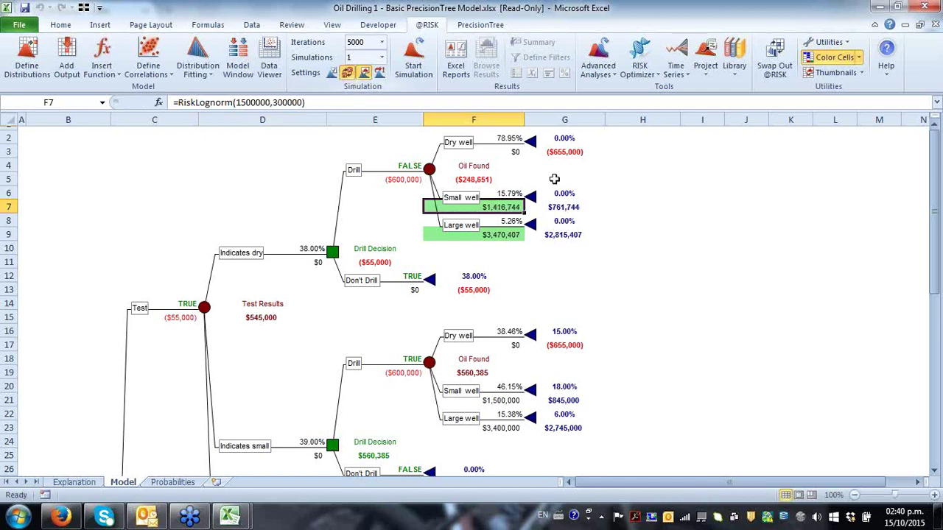
key("F9")
key("F9")
key("F9")
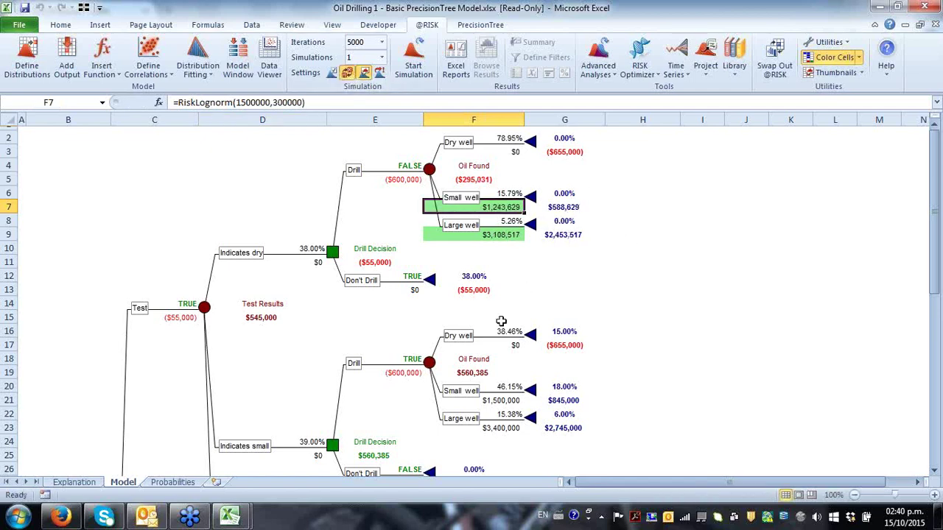
- Link the Small well payoff in F21 to F7 and the Large well payoff in F23 to F9
left_click(510, 401)
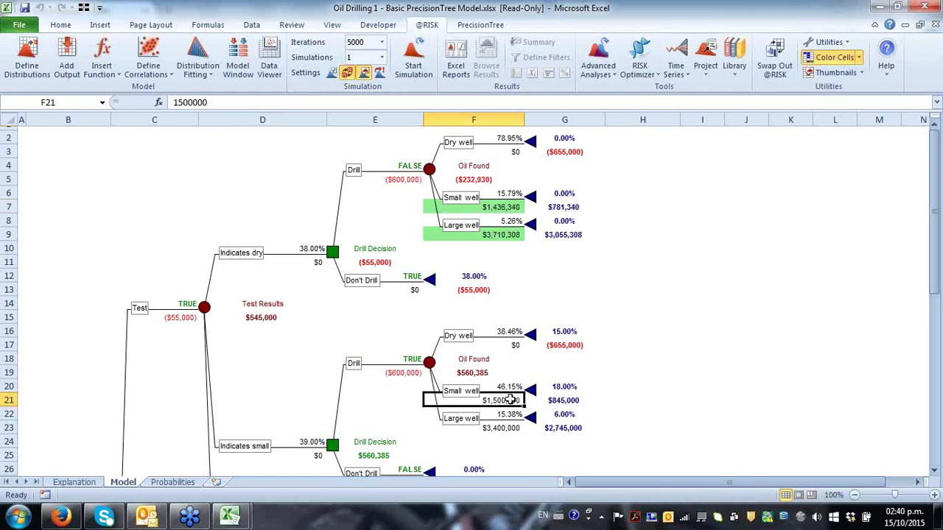
type("=")
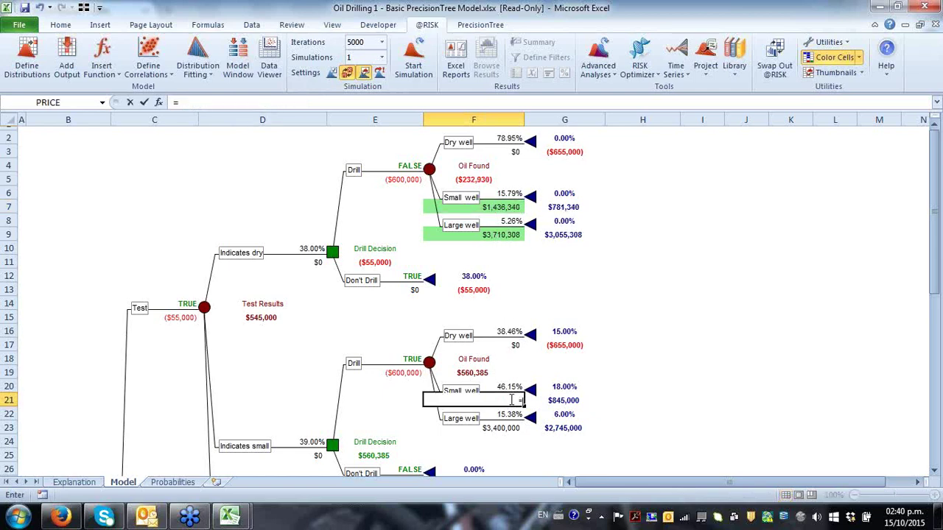
left_click(516, 206)
key("ctrl+Return")
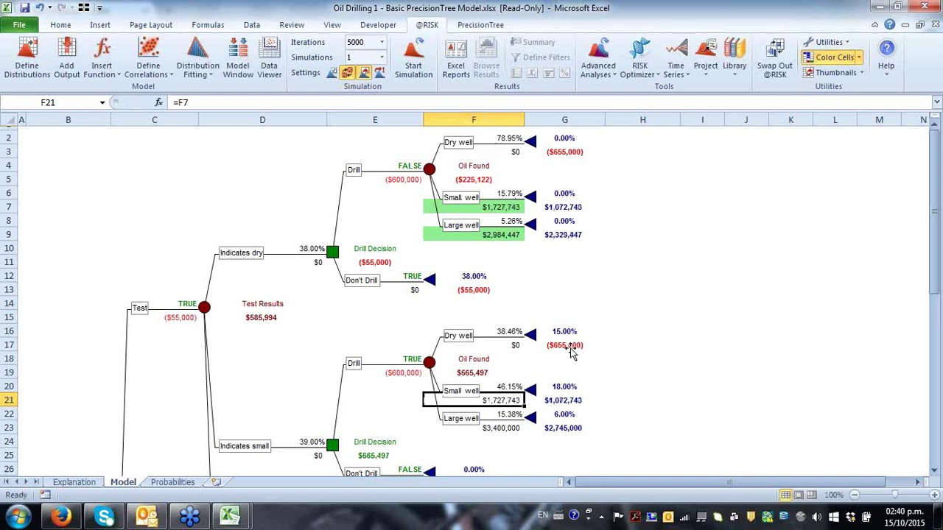
left_click(504, 427)
type("=")
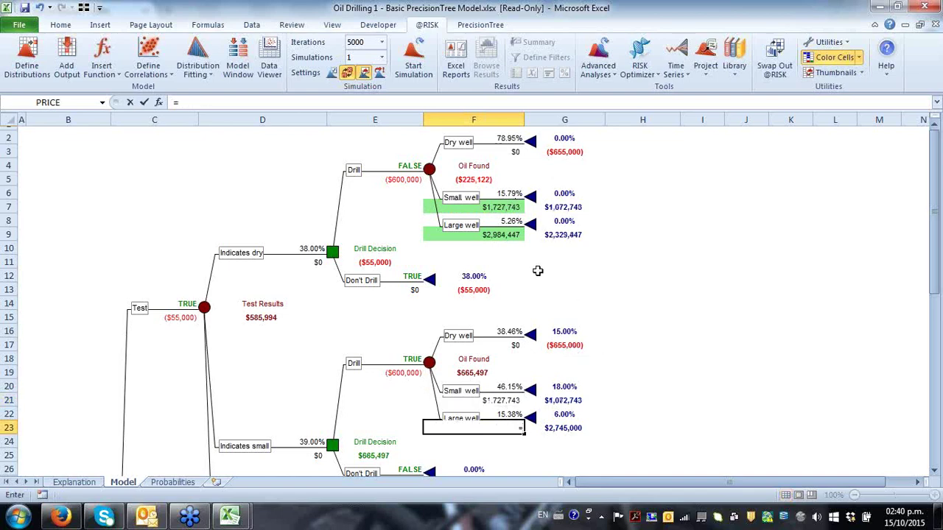
left_click(503, 236)
key("ctrl+Return")
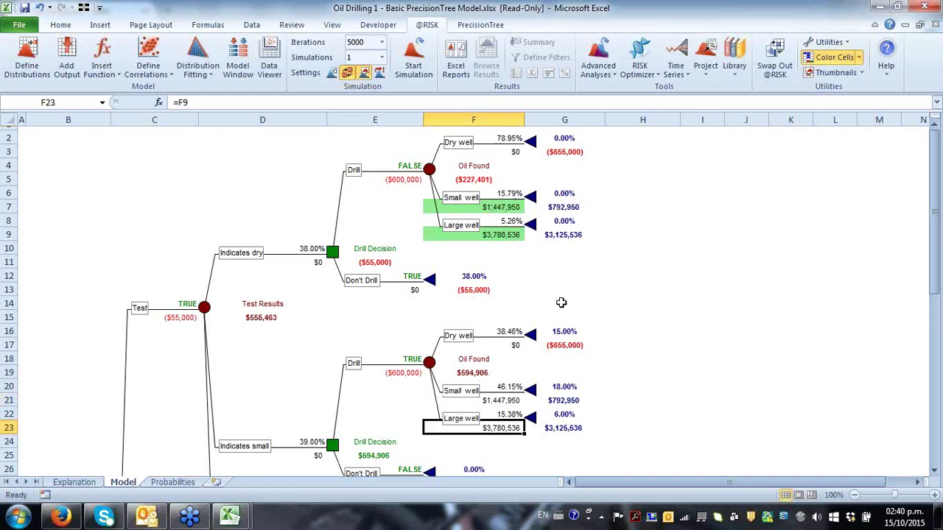
- Link the Small well payoff in F33 under Indicates large to F7, keeping the branch name as is
scroll(565, 301, "down", 6)
left_click(515, 324)
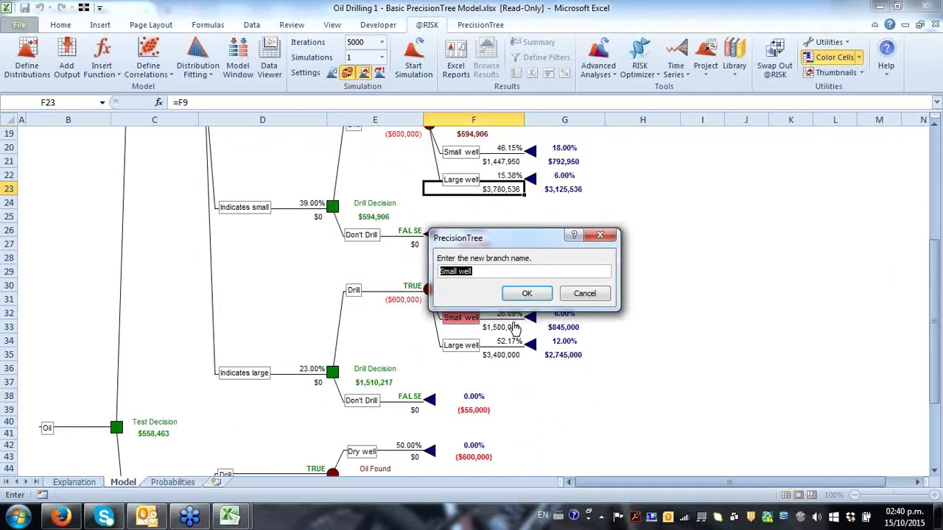
key("Return")
left_click(512, 328)
type("=")
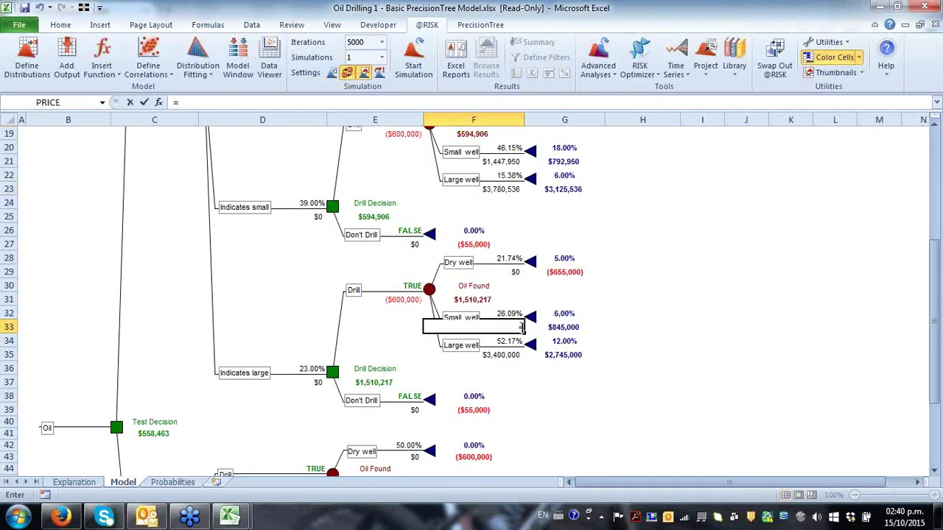
scroll(513, 328, "up", 6)
left_click(501, 208)
key("ctrl+Return")
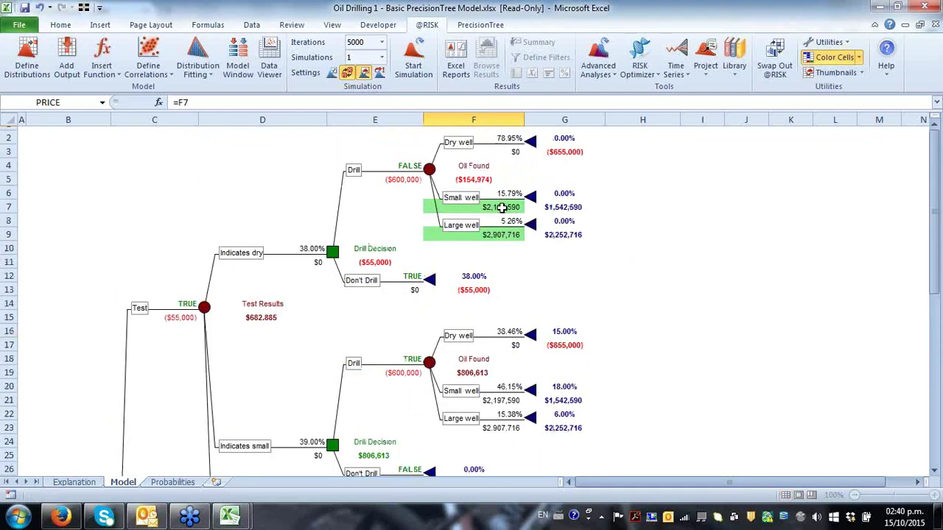
- Link the Large well payoff in F35 under Indicates large to F9
scroll(507, 426, "down", 4)
left_click(510, 413)
type("=")
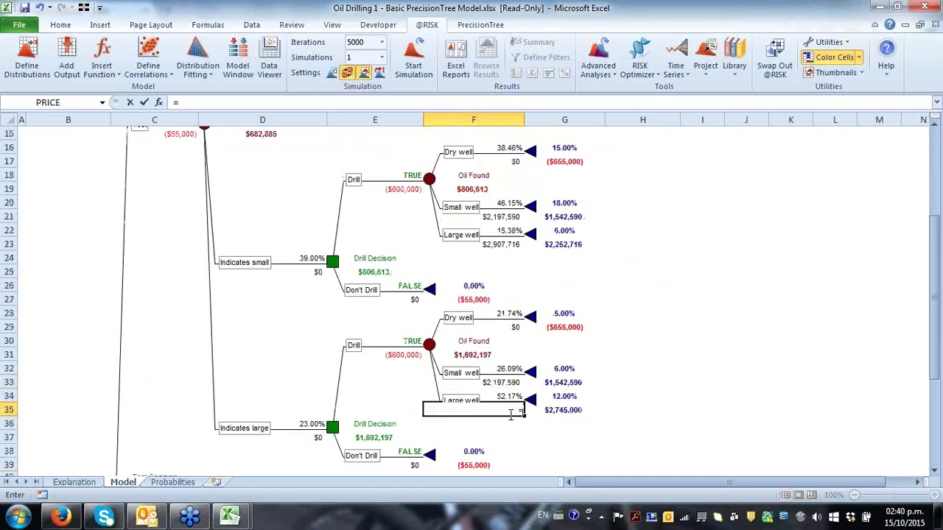
scroll(498, 405, "up", 4)
left_click(494, 233)
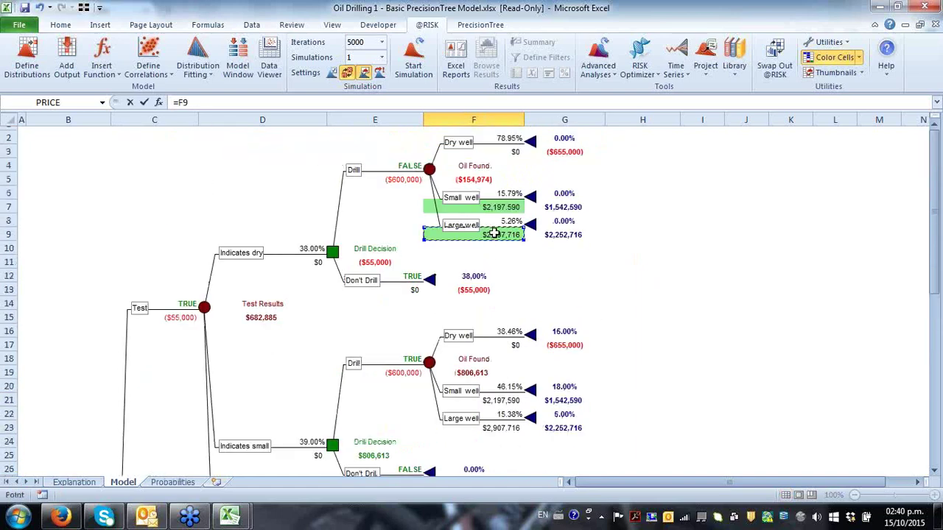
key("ctrl+Return")
- Link the Small well payoff in E47 on the Don't Test branch to F7
scroll(516, 309, "down", 6)
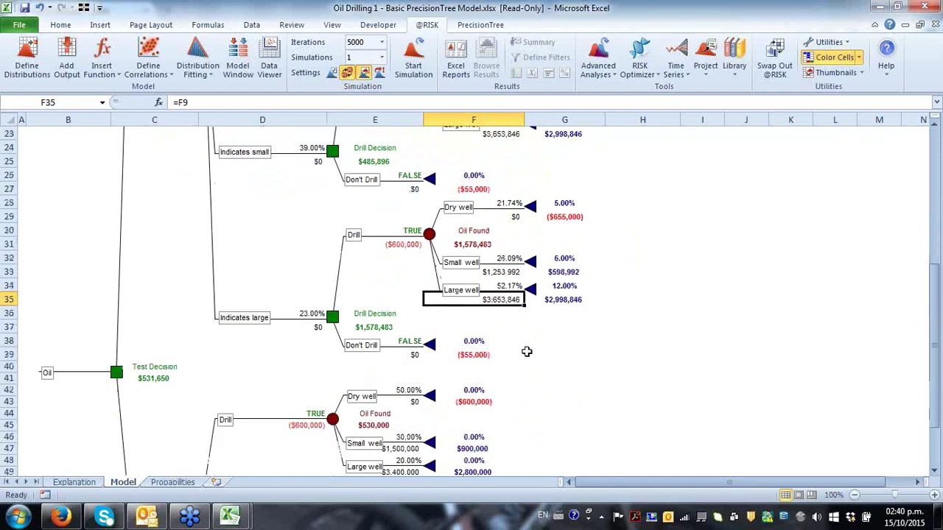
left_click(413, 325)
key("Escape")
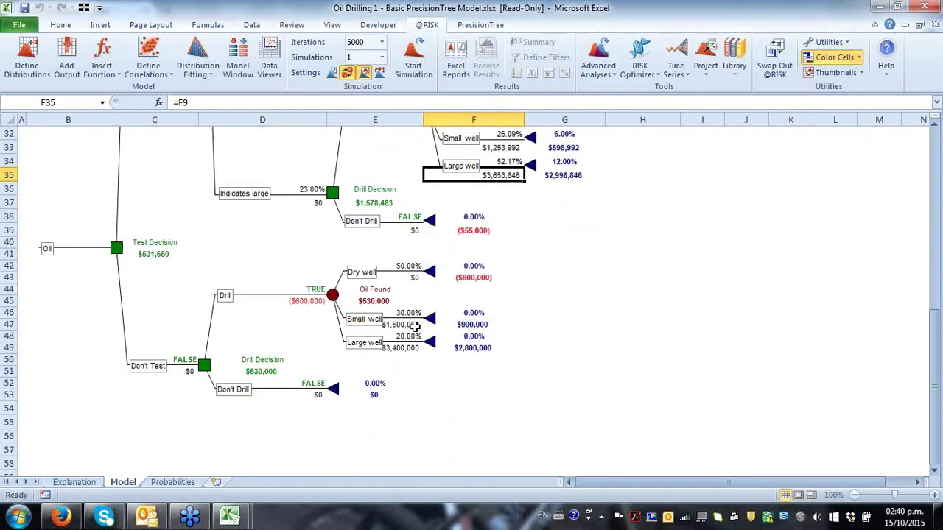
type("=")
scroll(438, 232, "up", 10)
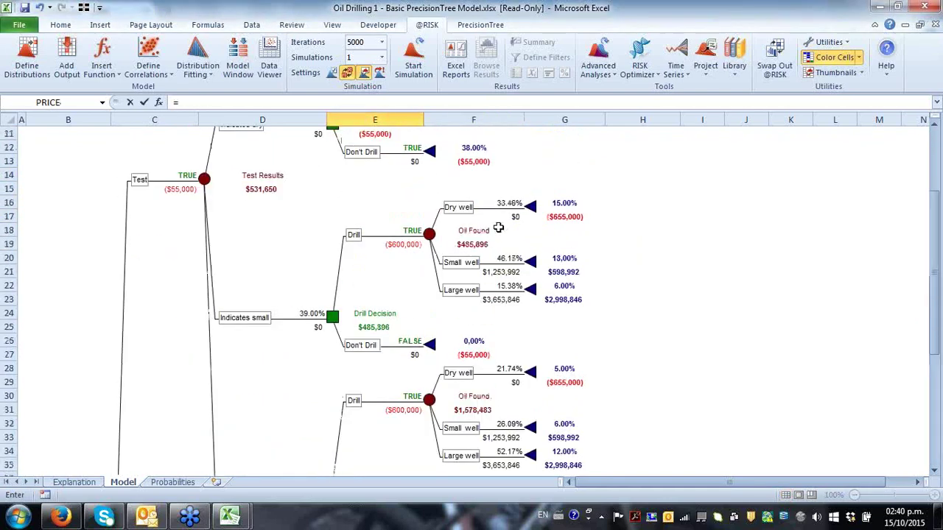
left_click(516, 208)
key("ctrl+Return")
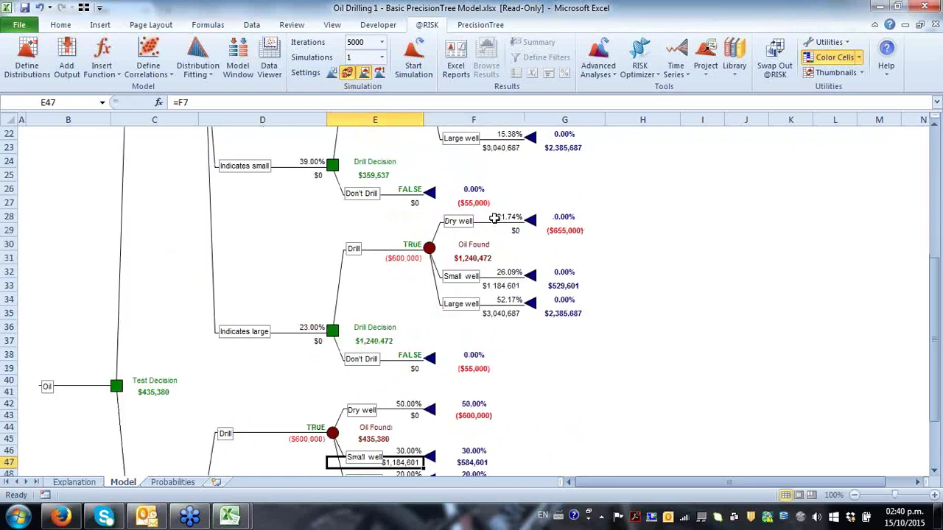
- Link the Large well payoff in E49 on the Don't Test branch to F9
scroll(479, 252, "down", 5)
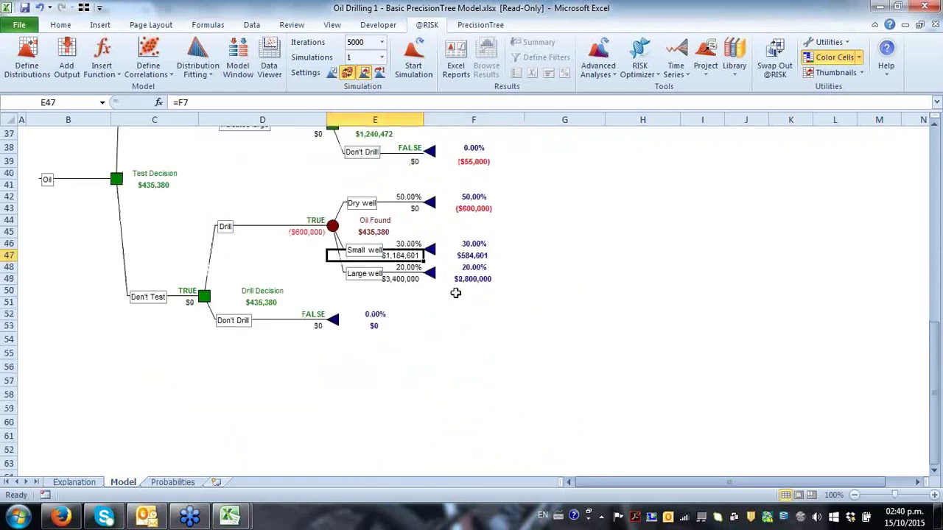
left_click(406, 282)
type("=")
scroll(409, 280, "up", 12)
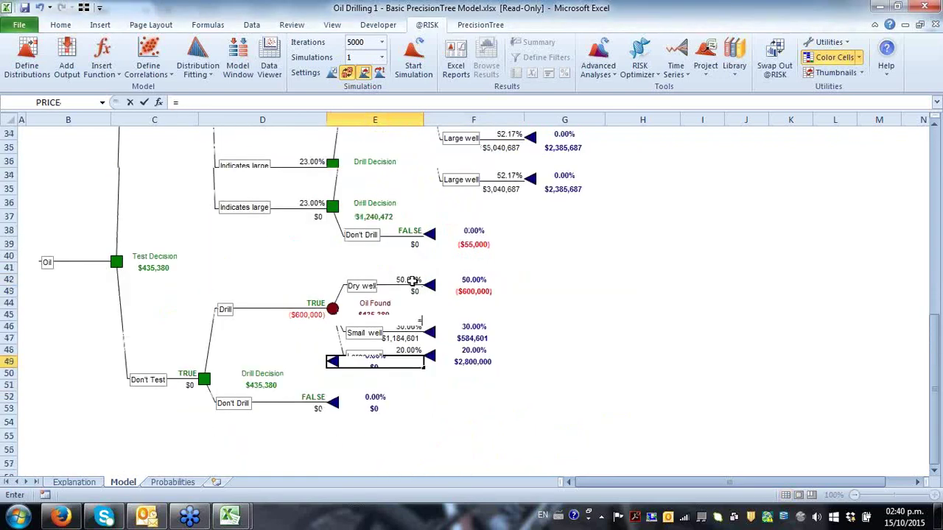
left_click(508, 239)
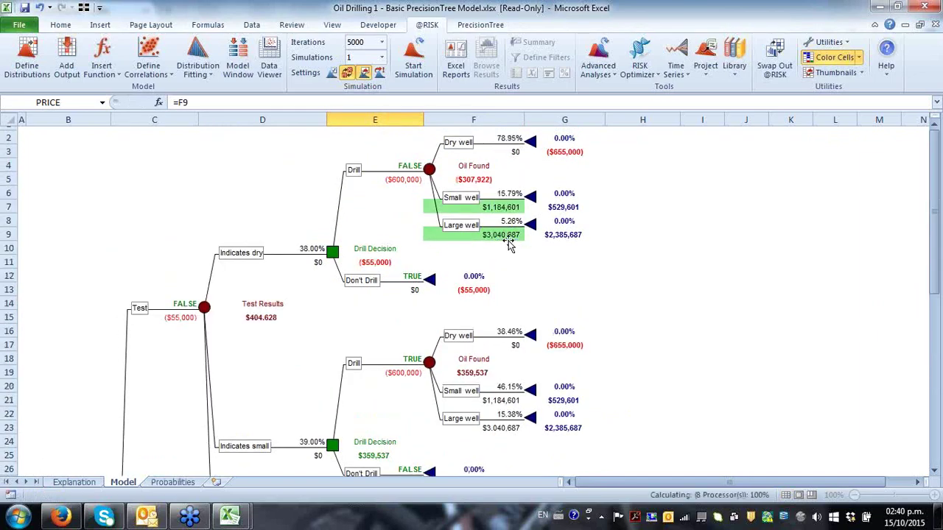
key("ctrl+Return")
- Recalculate the sheet five times to watch how the Test Decision value in C41 varies
scroll(406, 305, "down", 3)
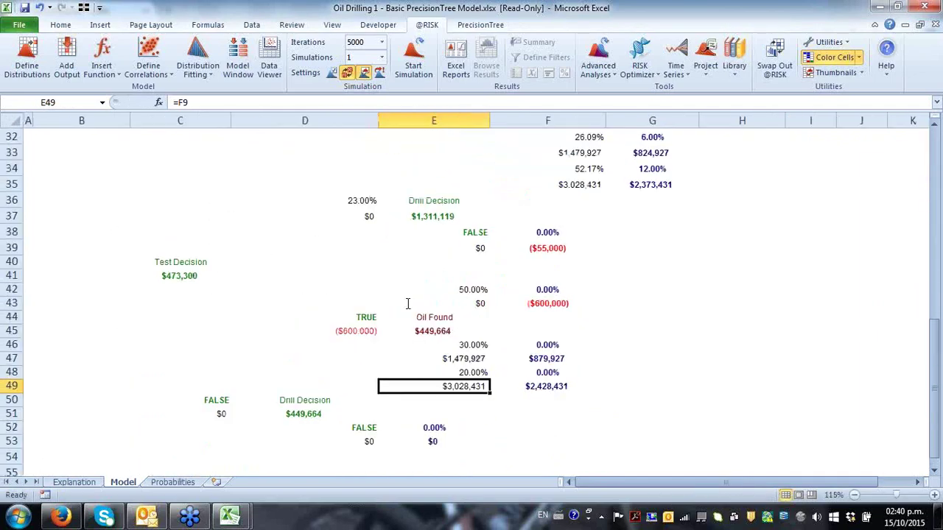
scroll(148, 338, "up", 3)
scroll(148, 338, "down", 1)
left_click(147, 338)
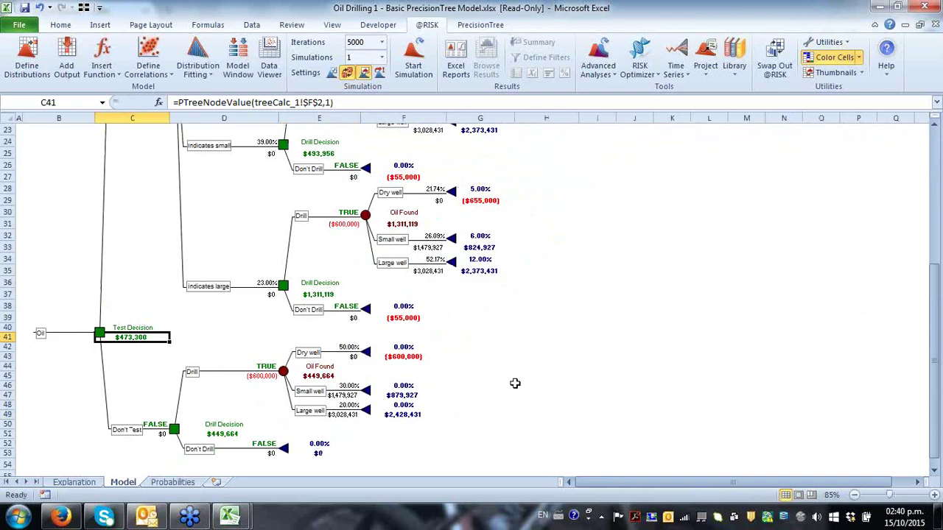
key("F9")
key("F9")
key("F9")
key("F9")
key("F9")
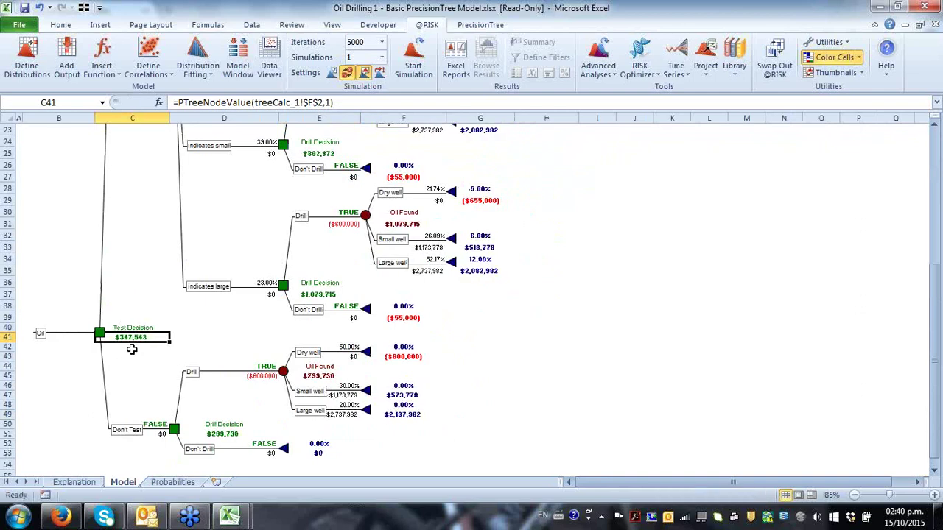
left_click(128, 355)
type("=")
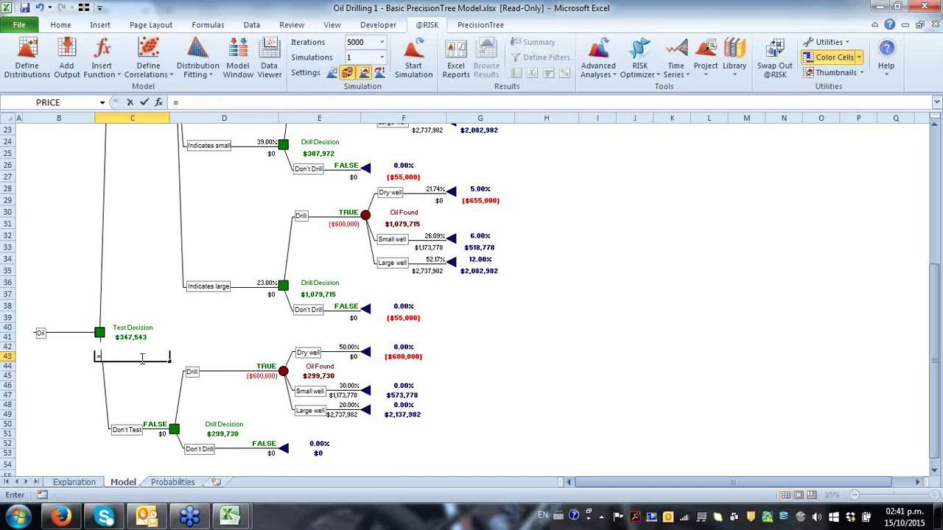
key("Up")
key("Up")
key("ctrl+Return")
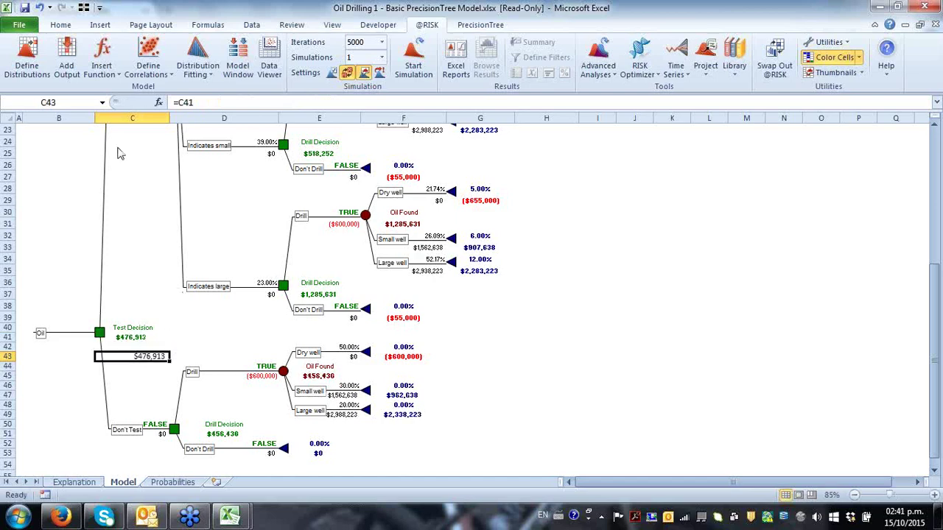
left_click(69, 59)
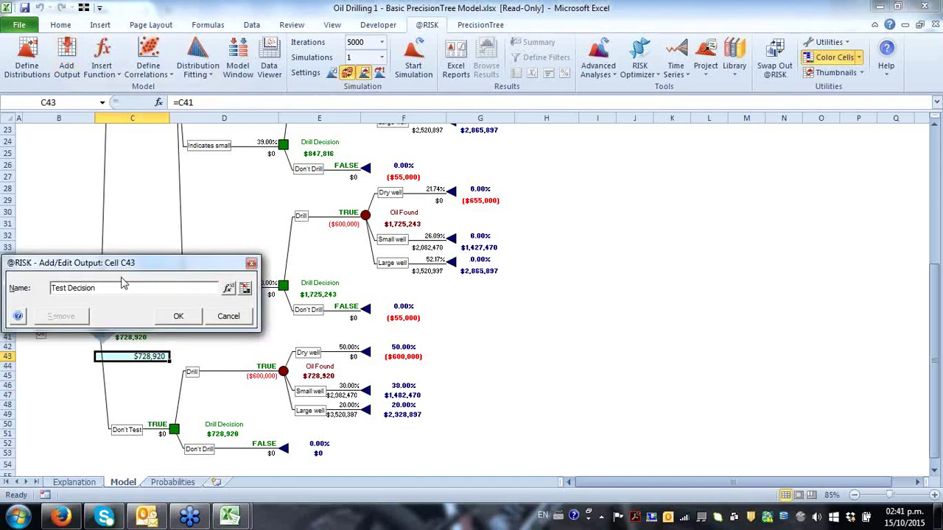
left_click(177, 317)
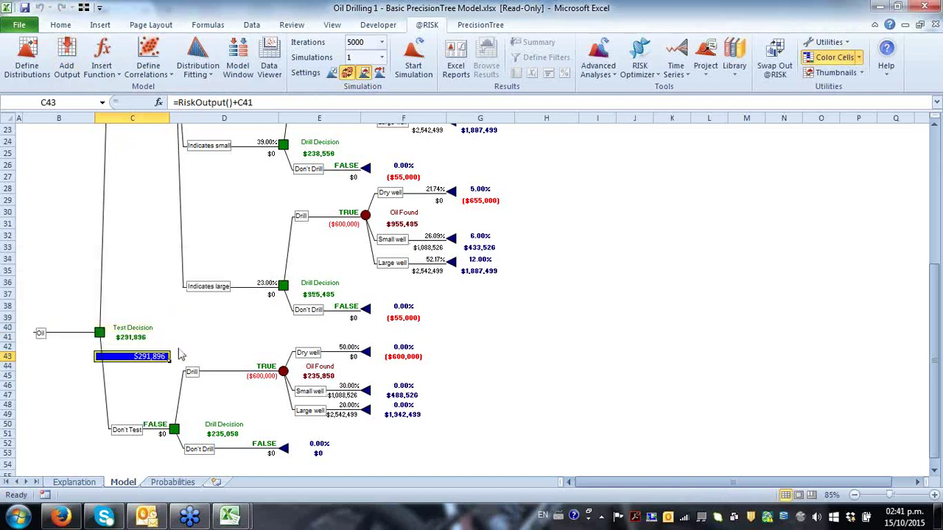
left_click(476, 24)
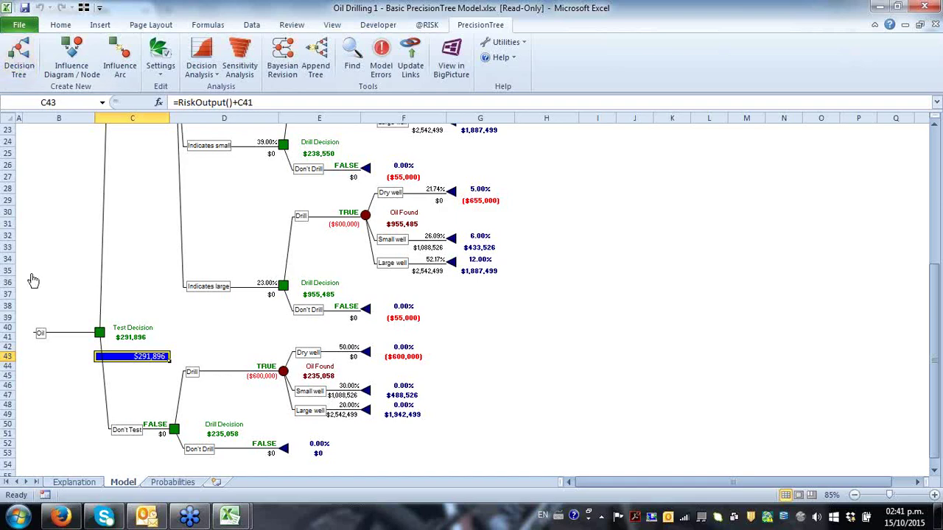
left_click(41, 334)
left_click(506, 144)
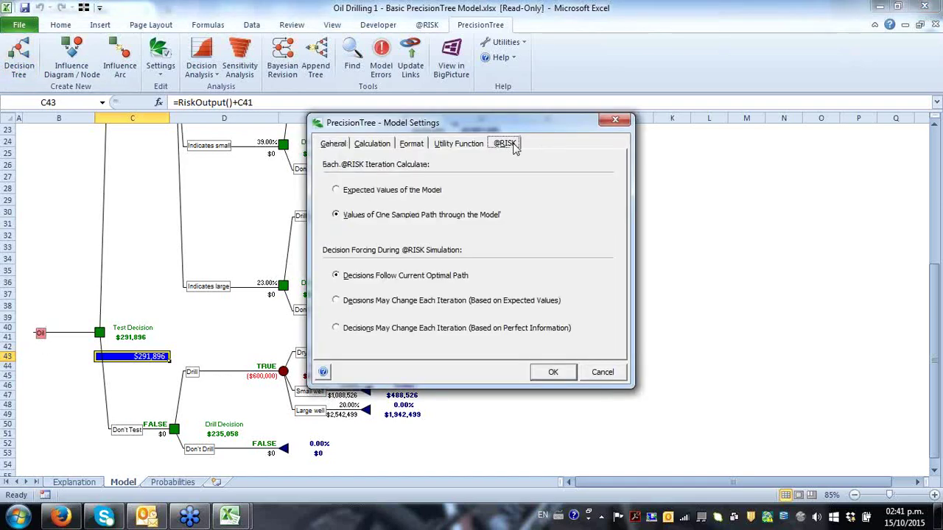
left_click(427, 302)
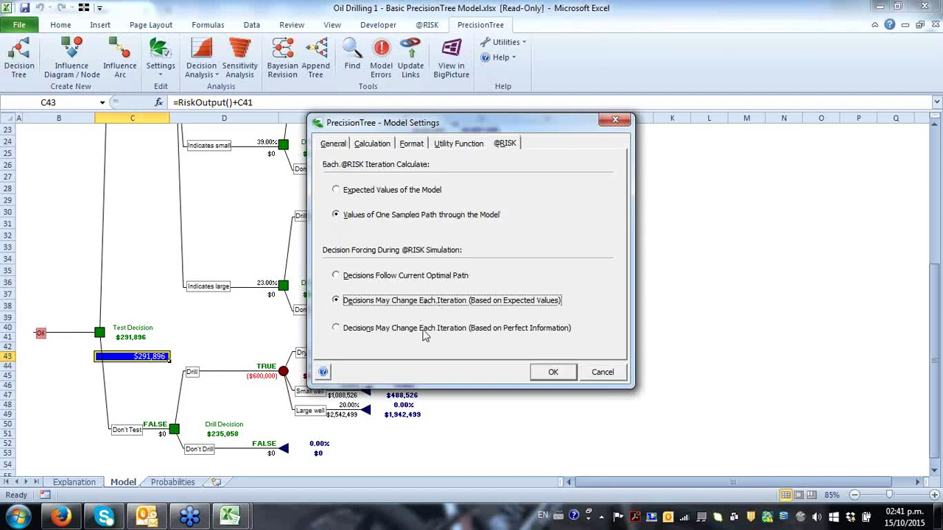
left_click(554, 373)
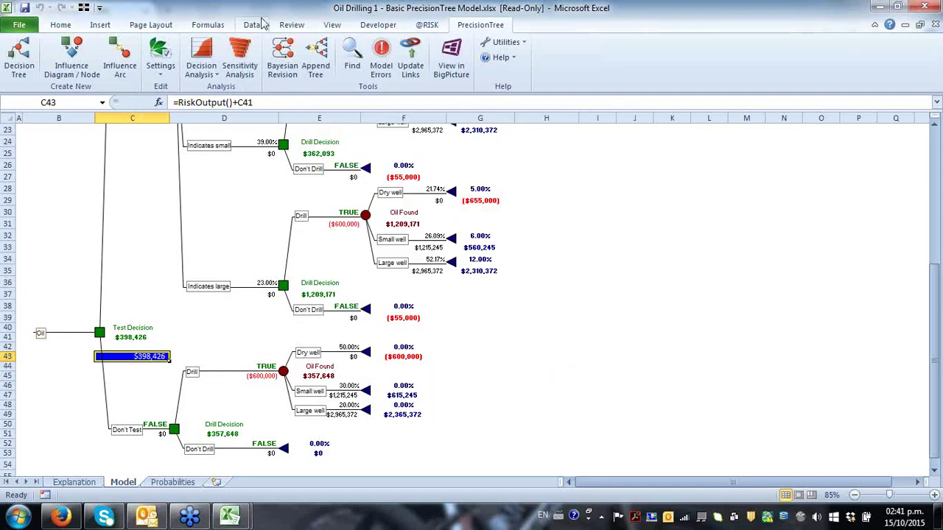
left_click(427, 26)
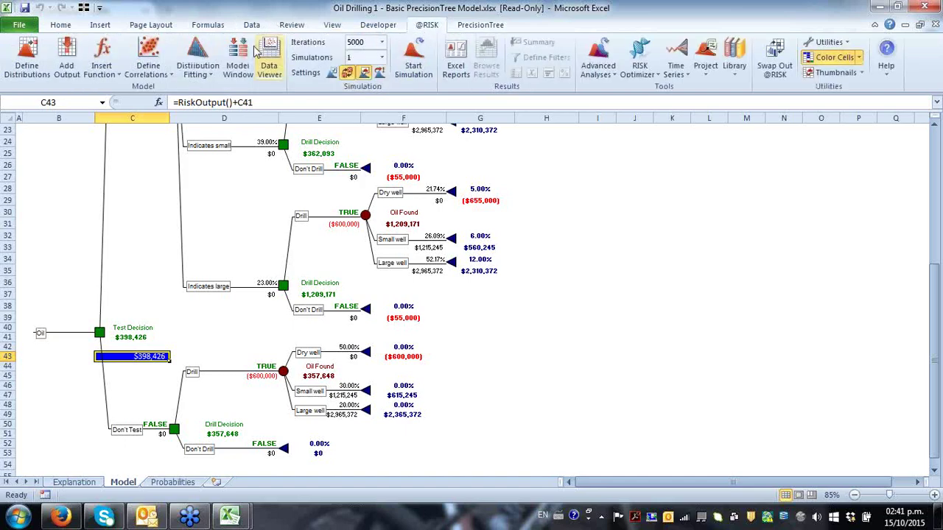
left_click(382, 42)
left_click(363, 103)
left_click(379, 72)
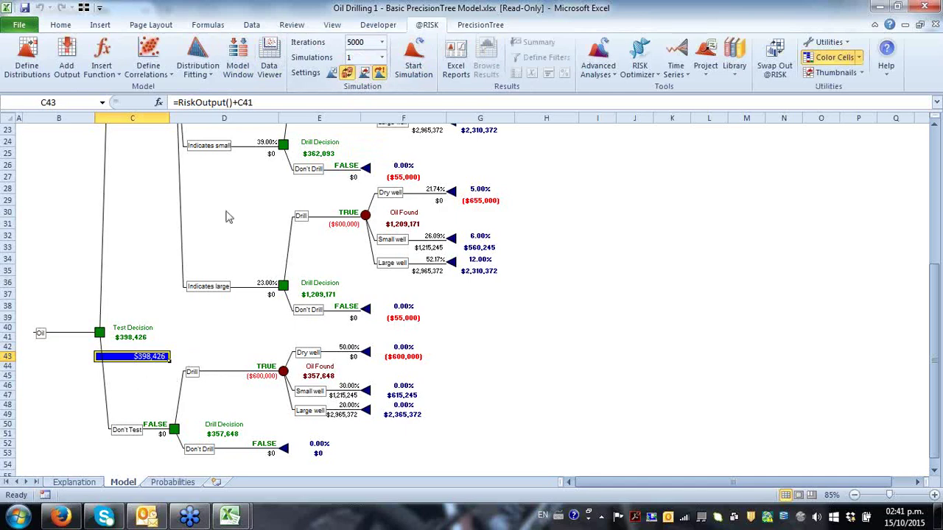
left_click(426, 67)
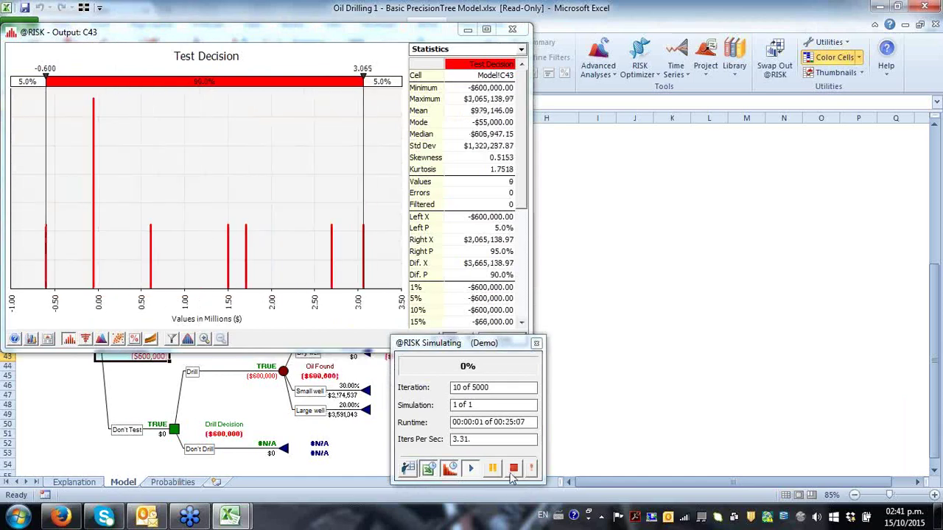
- Move and shrink the Test Decision graph window to uncover the tree, and turn off real-time graph updating during the simulation
left_click_drag(384, 37, 795, 15)
left_click_drag(415, 326, 454, 279)
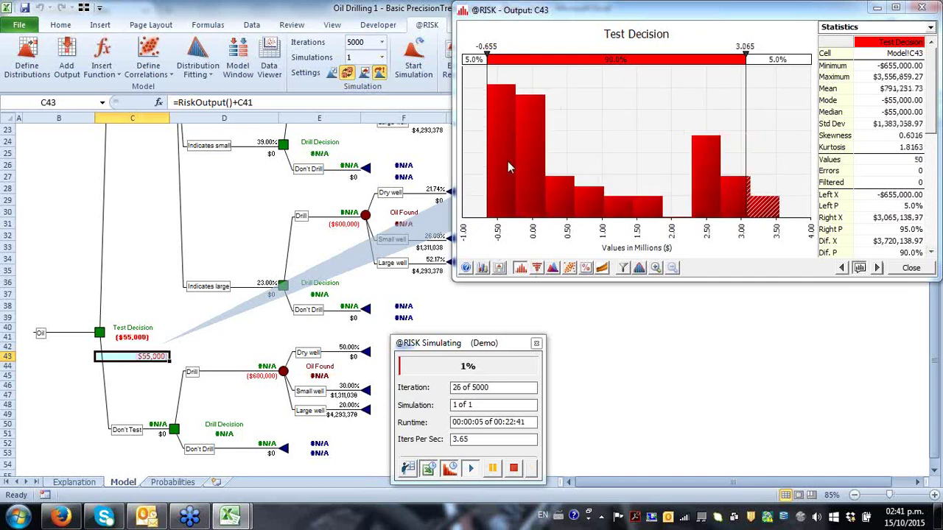
left_click(450, 470)
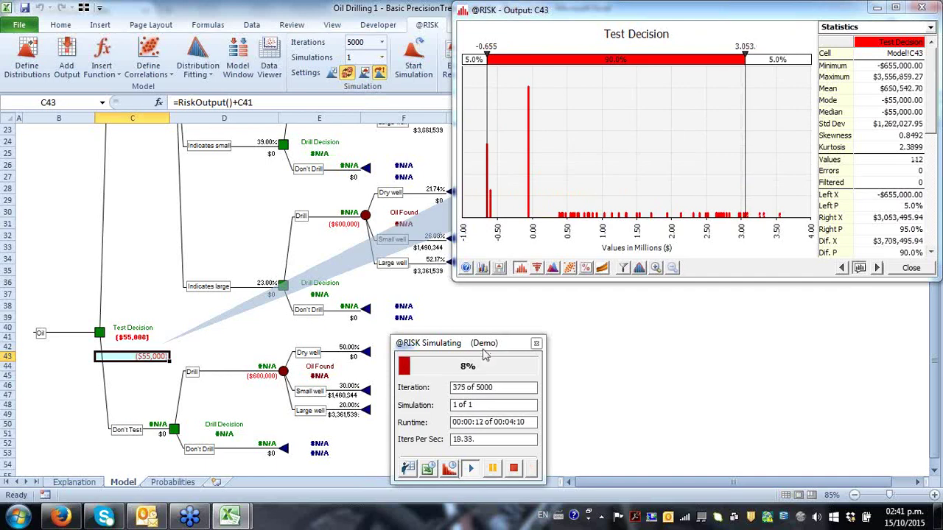
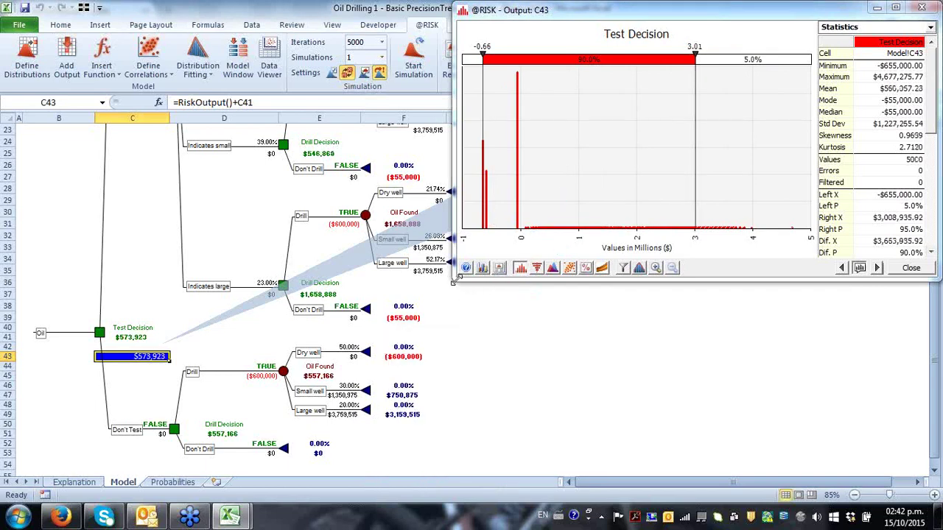
- Enlarge the Test Decision graph and place its delimiters at -0.25 and 0.00 million to examine the probabilities on either side
left_click_drag(454, 280, 322, 415)
left_click_drag(358, 172, 410, 177)
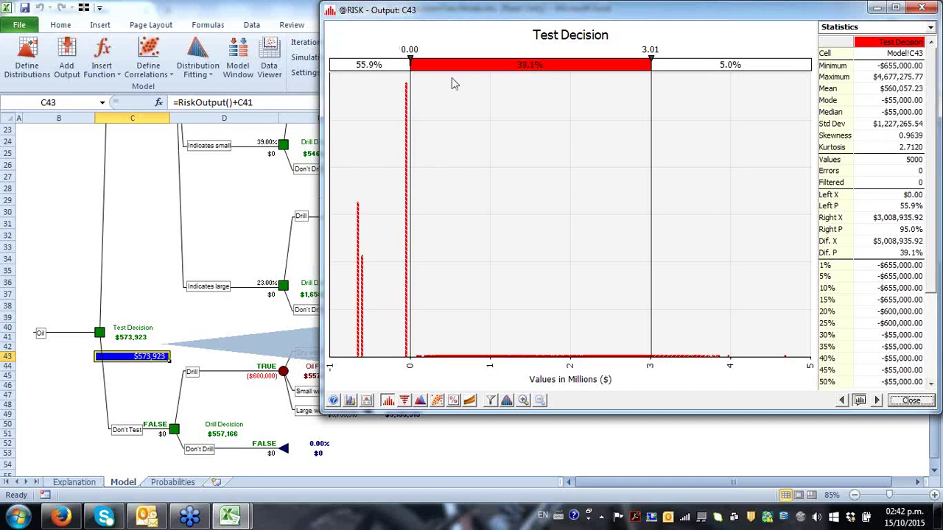
left_click_drag(410, 87, 390, 87)
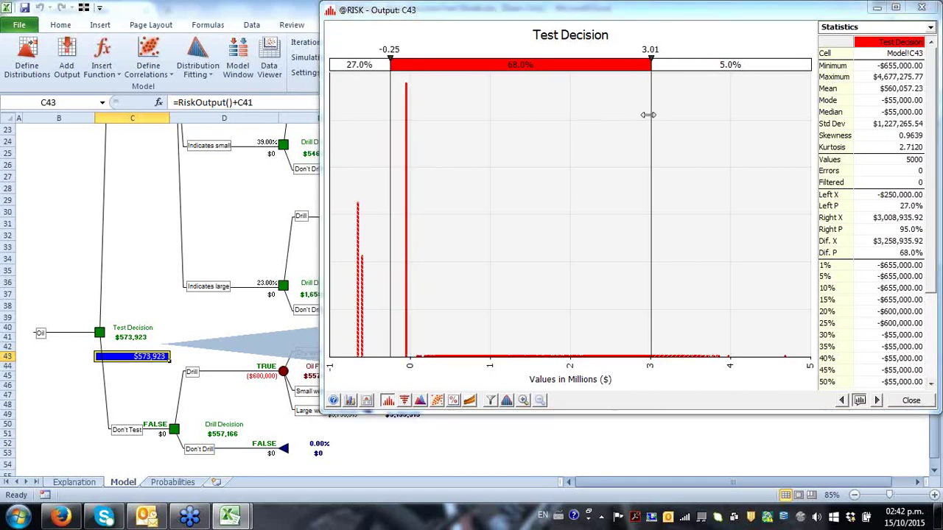
left_click_drag(648, 114, 432, 184)
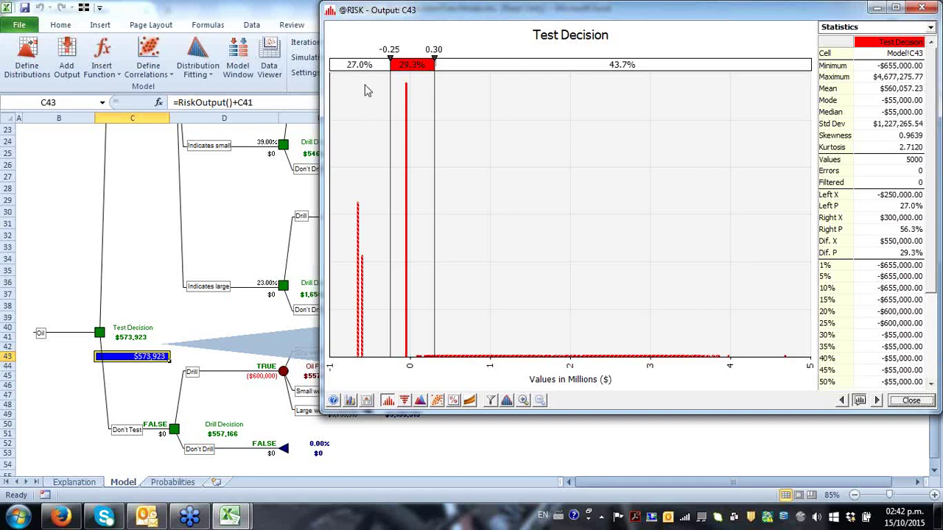
left_click_drag(434, 124, 409, 139)
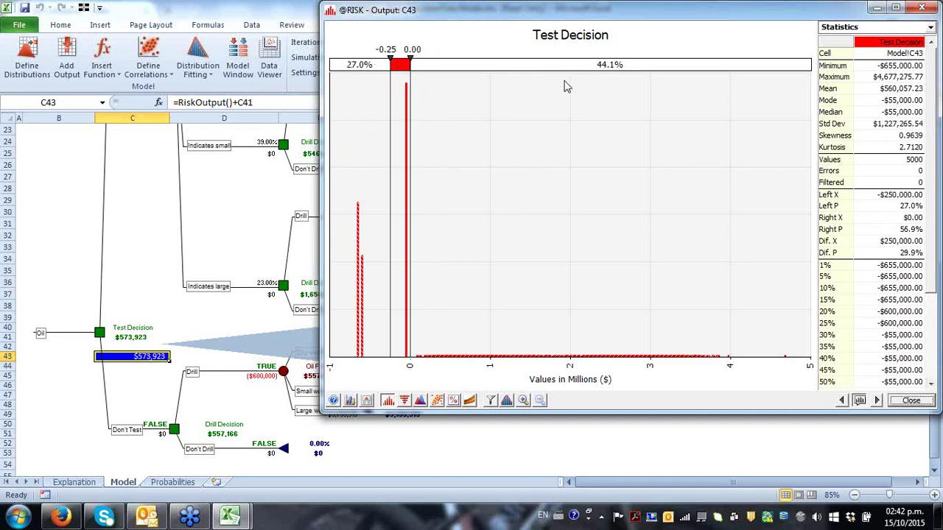
- Stretch the Test Decision graph's vertical scale to magnify the low bars above zero
left_click_drag(565, 76, 568, 348)
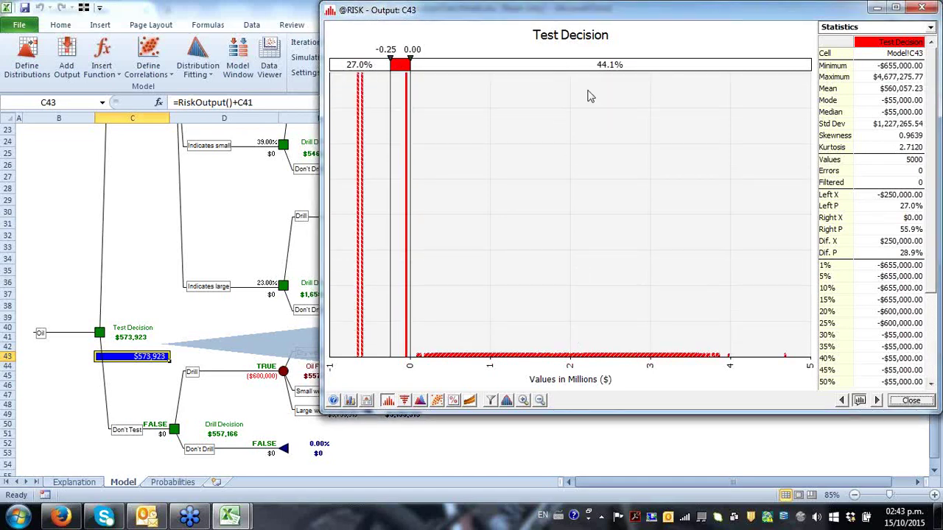
left_click_drag(579, 74, 573, 347)
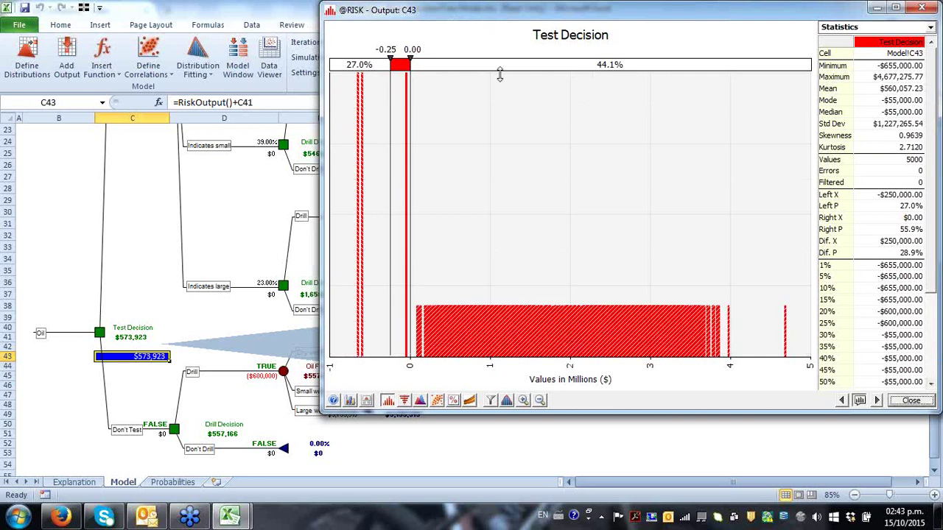
left_click_drag(499, 74, 499, 339)
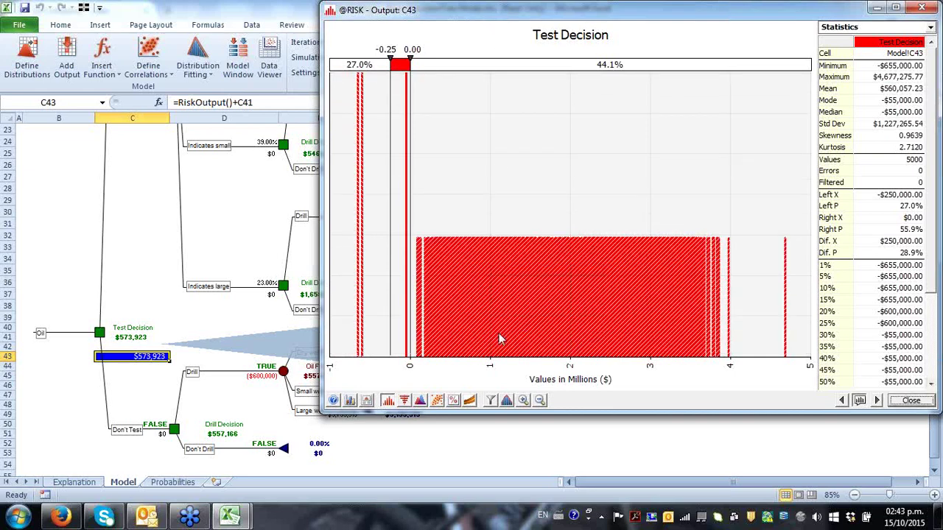
- Display the Test Decision graph as a Relative Frequency histogram
left_click(391, 403)
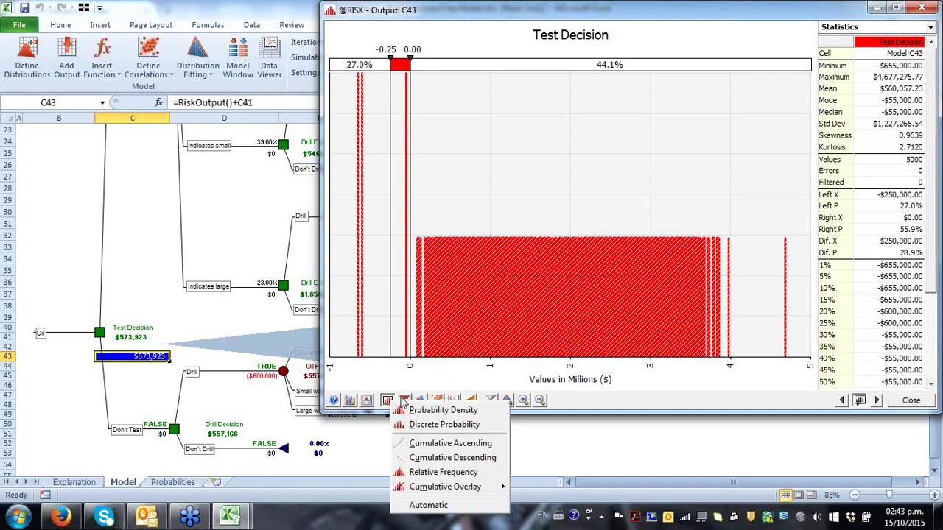
left_click(449, 472)
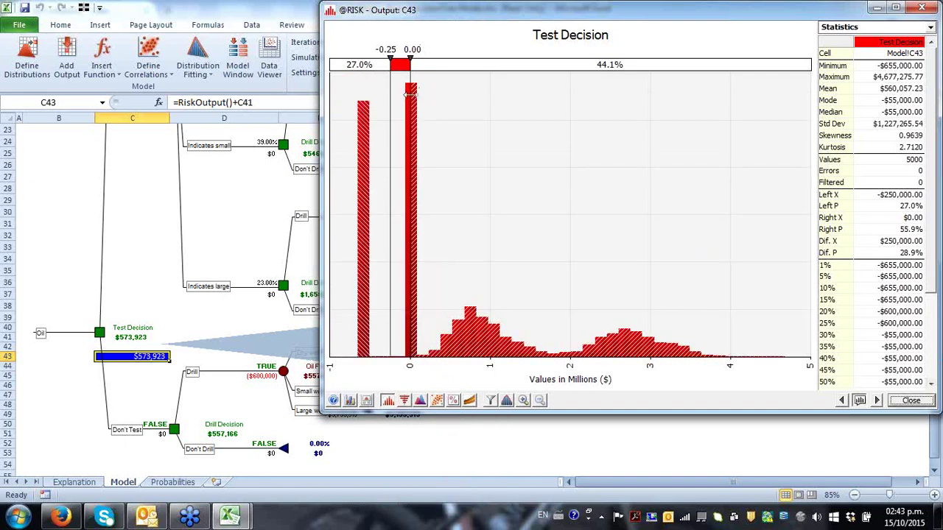
- Move the right delimiter of the Test Decision graph to 0.15 million and close the graph
left_click_drag(410, 91, 421, 90)
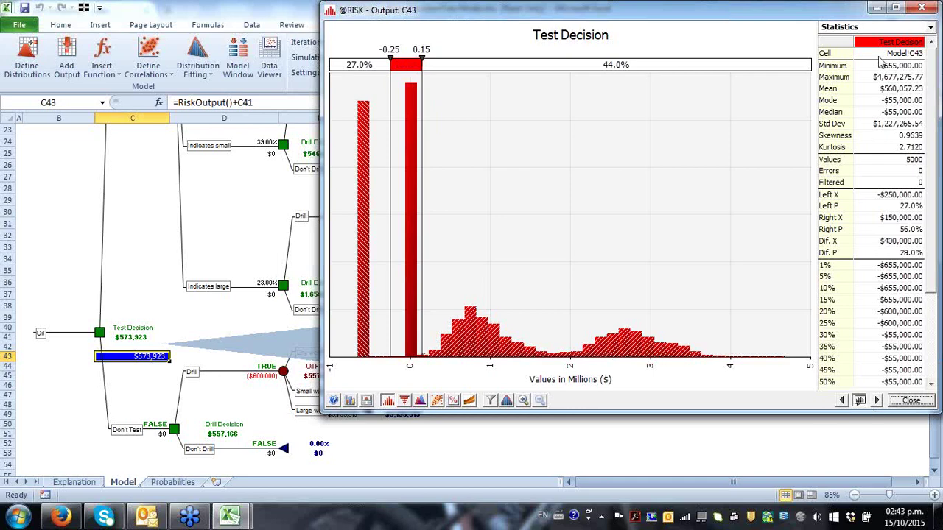
left_click(910, 401)
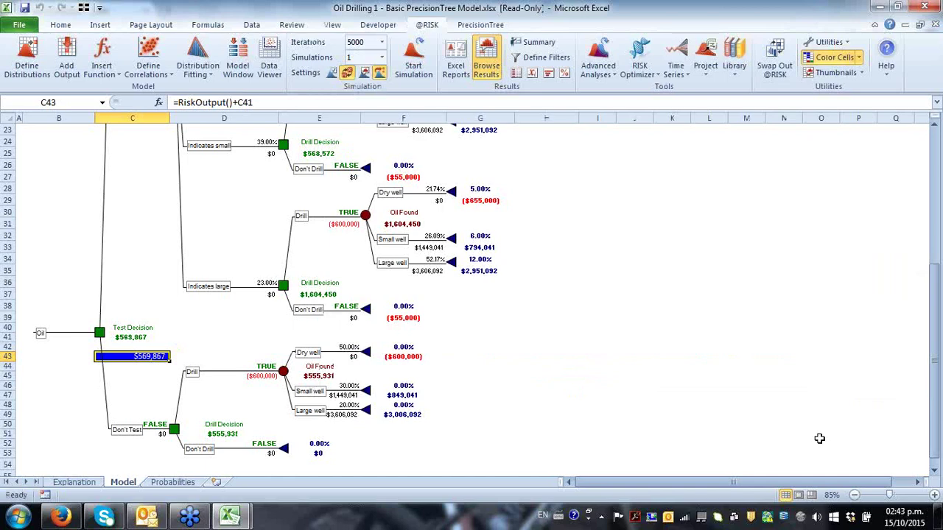
- Consult the Oil Drilling 1 Explanation sheet and return to the Model sheet
left_click(75, 482)
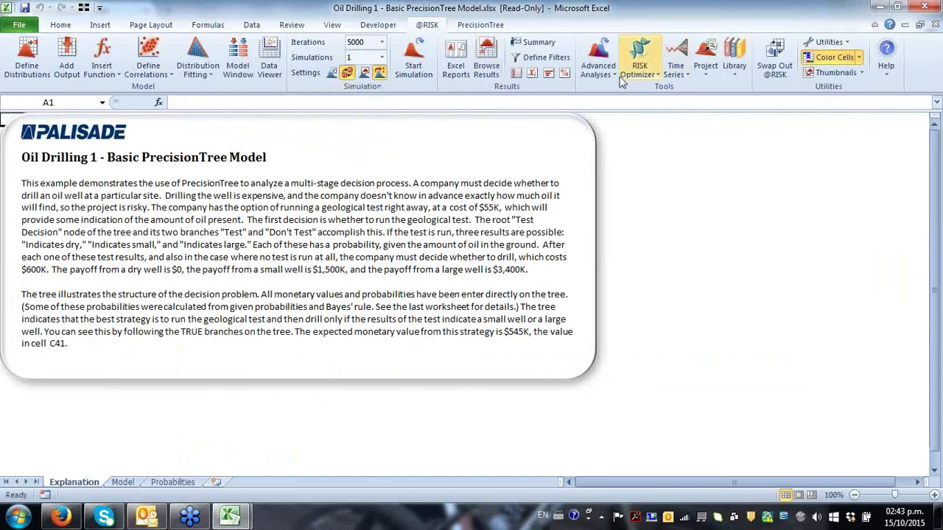
left_click(481, 26)
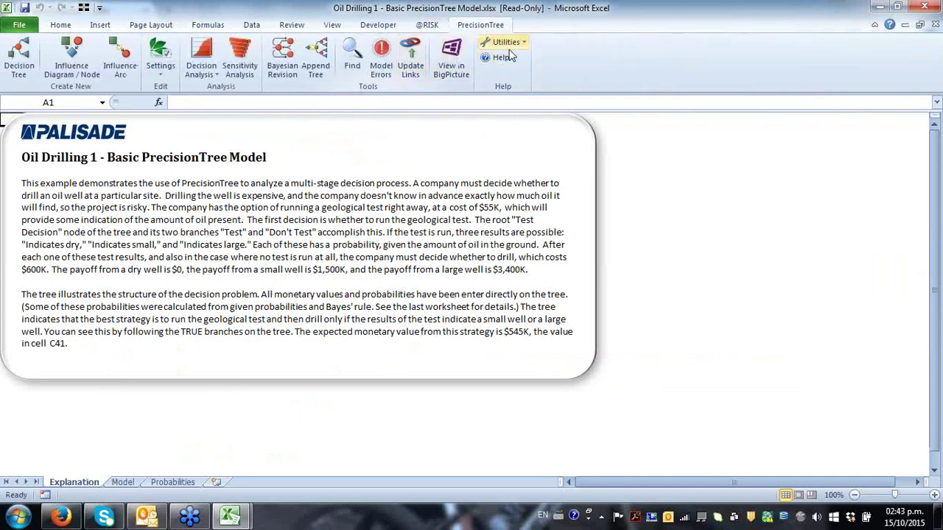
left_click(427, 25)
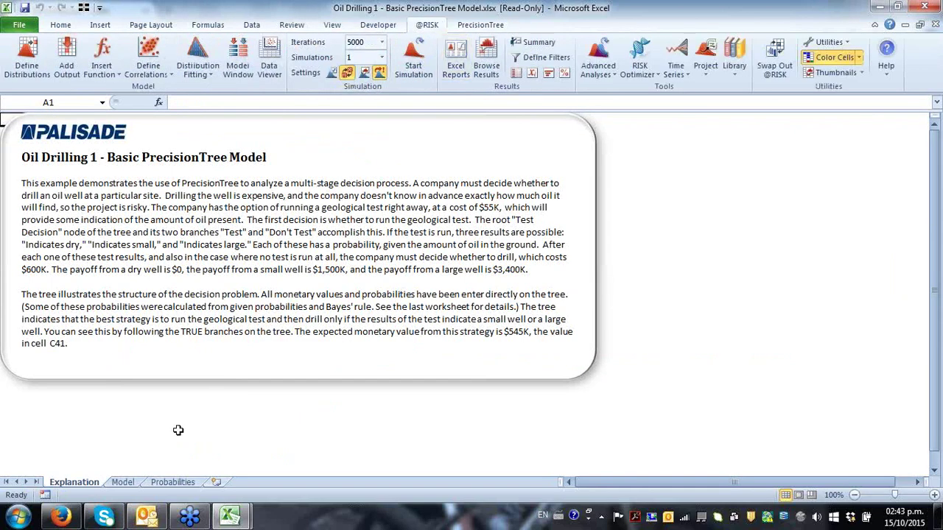
left_click(123, 483)
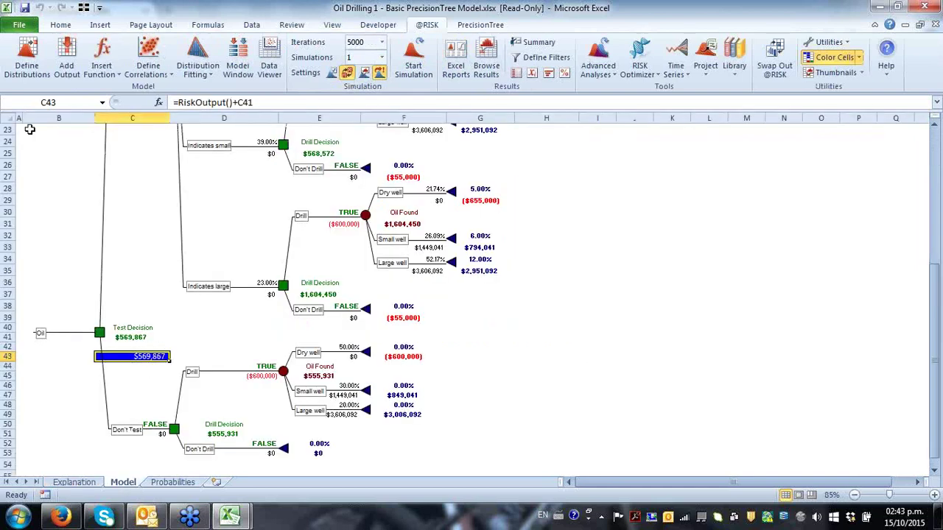
left_click(35, 65)
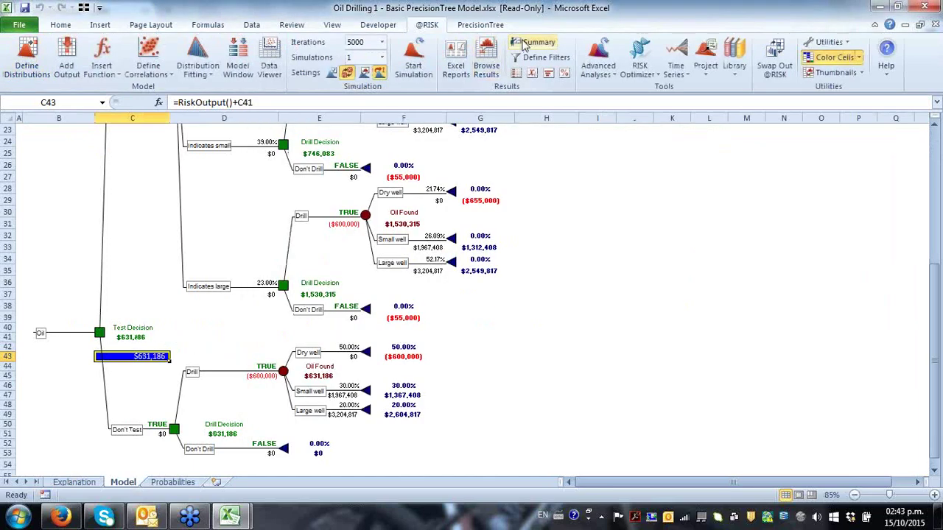
left_click(492, 26)
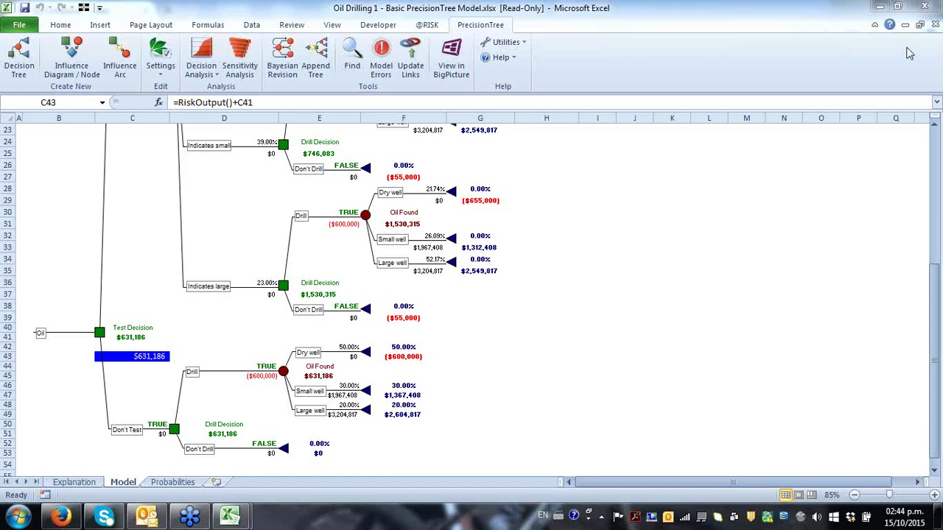
left_click(28, 30)
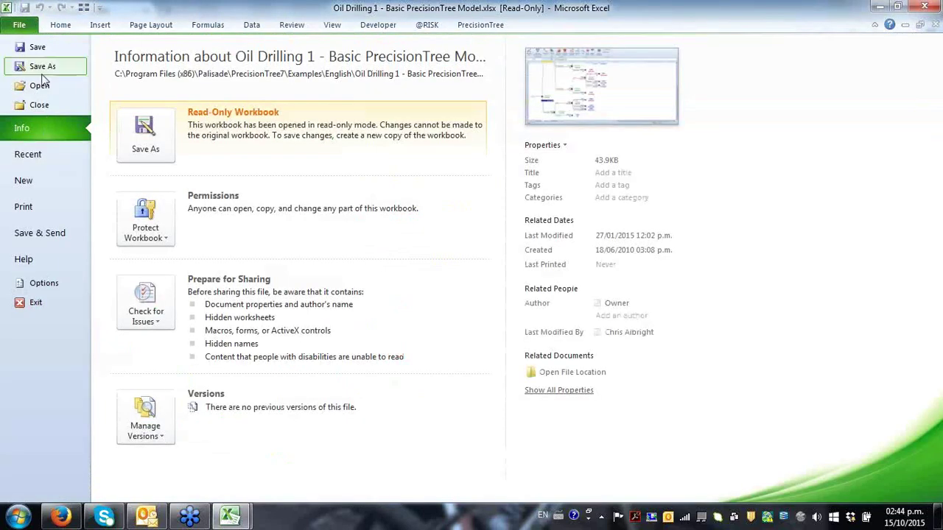
left_click(19, 25)
left_click(19, 24)
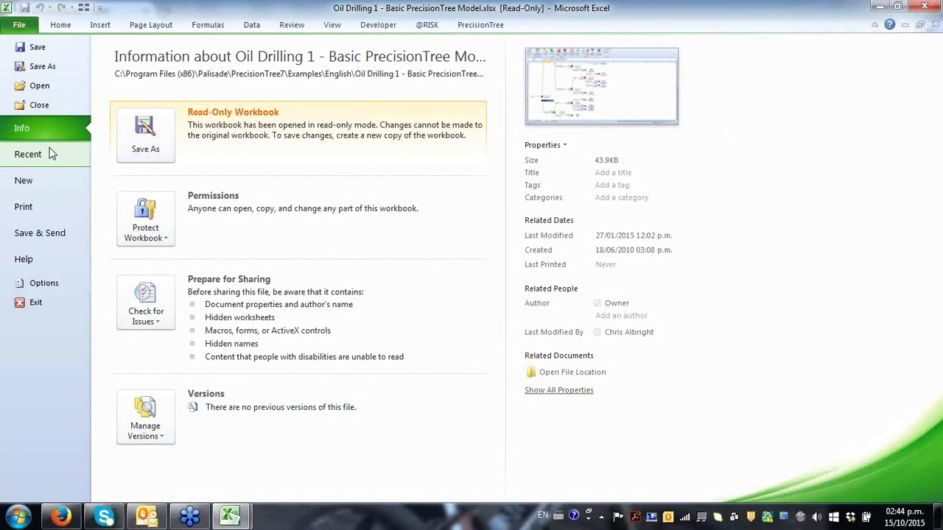
left_click(28, 154)
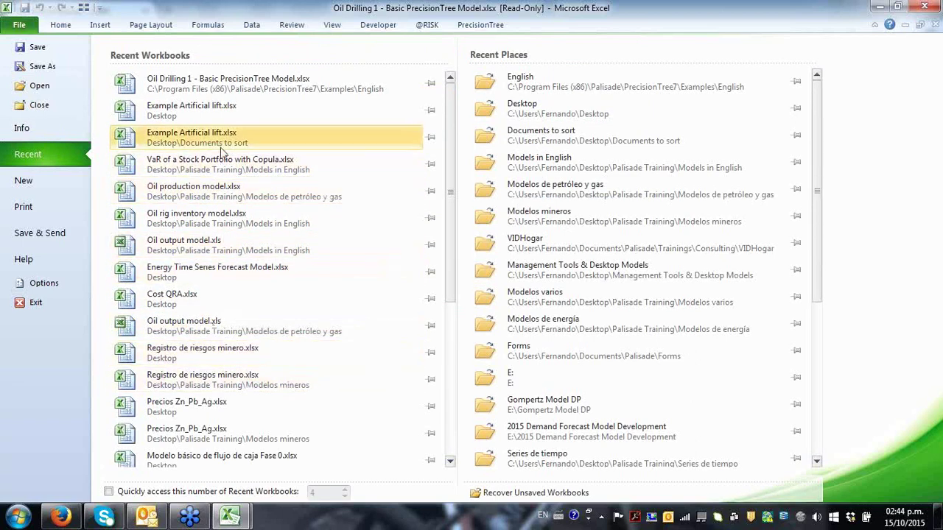
key("Escape")
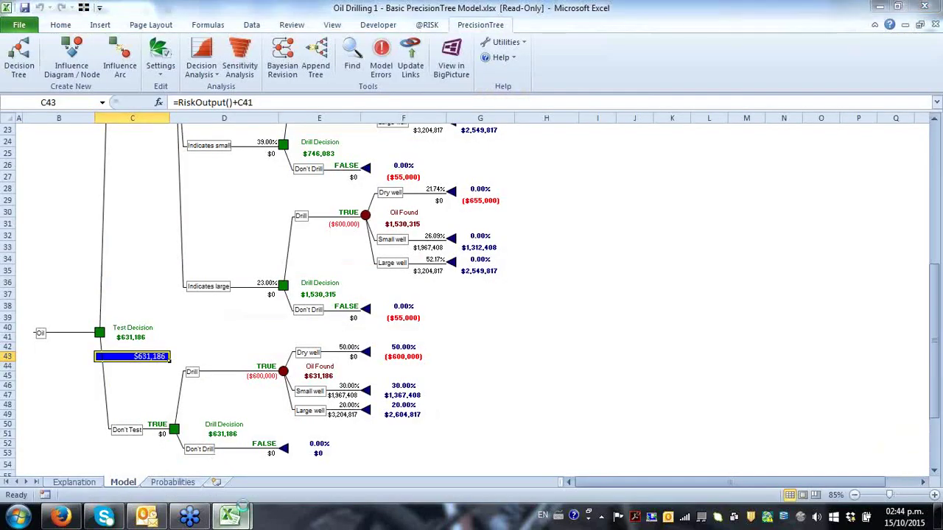
- Close the Oil Drilling 1 workbook without saving its changes
left_click(934, 25)
left_click(470, 275)
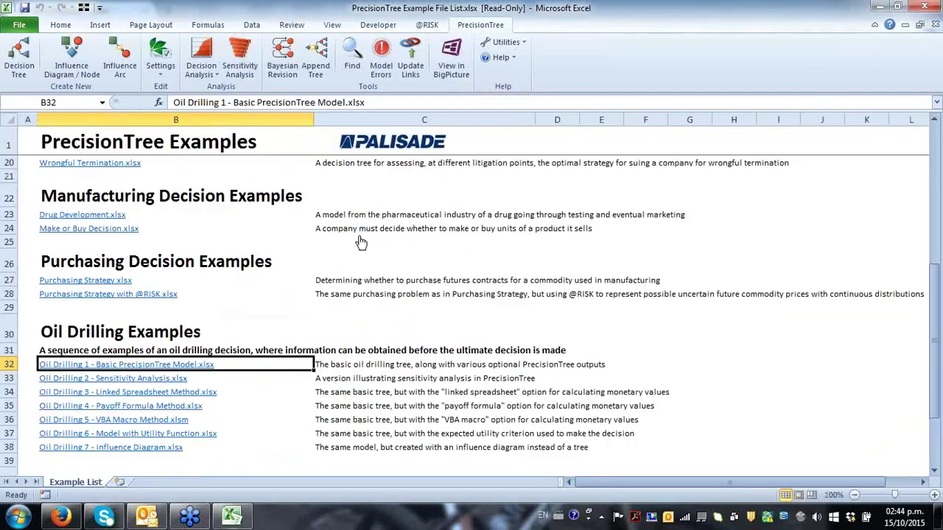
- Open the recent workbook Example Artificial lift.xlsx from the Desktop and view its Detail and Model sheets
left_click(27, 26)
left_click(35, 157)
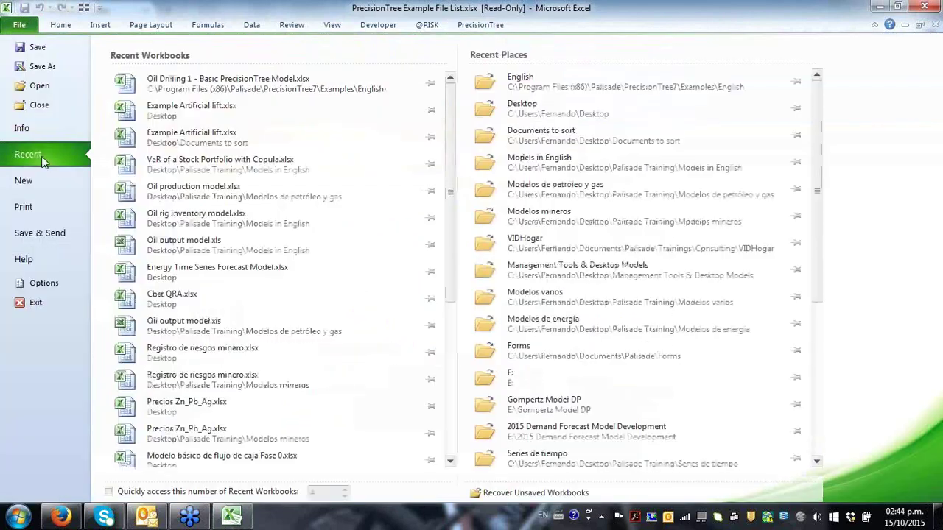
left_click(221, 119)
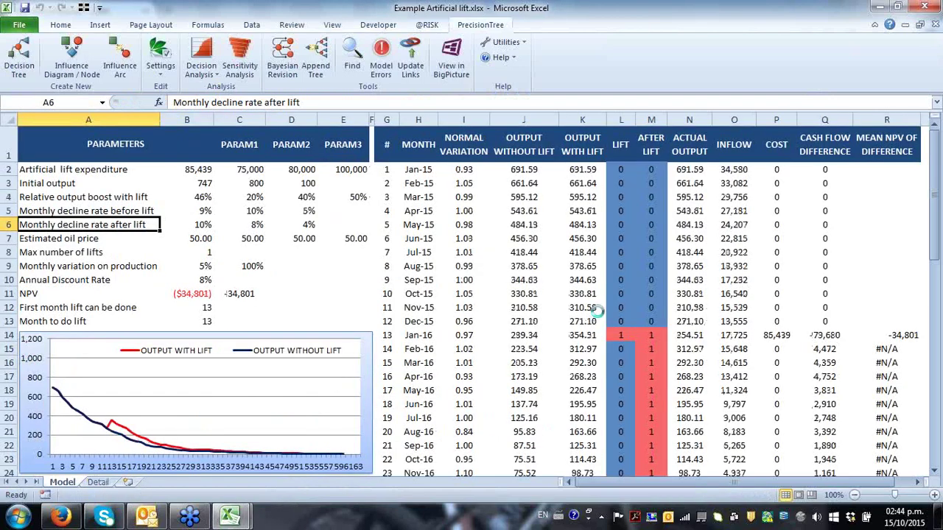
left_click(98, 482)
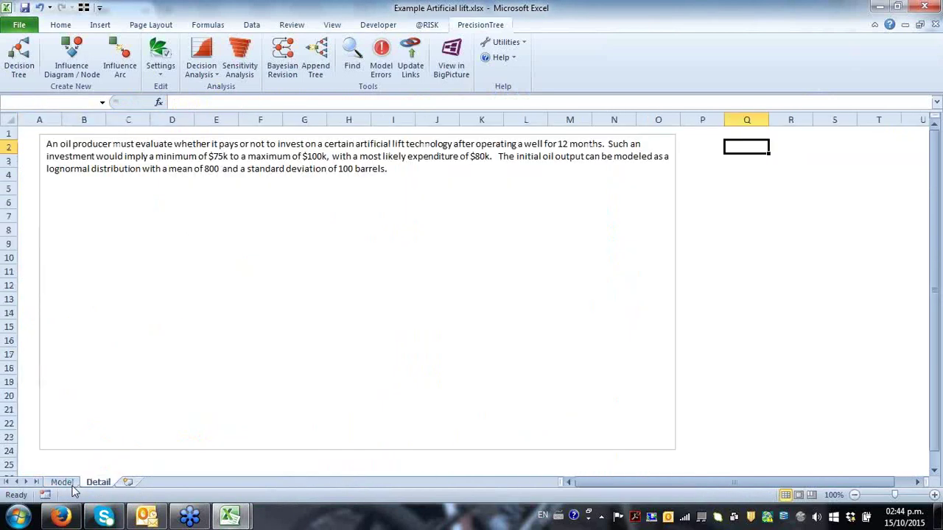
left_click(62, 482)
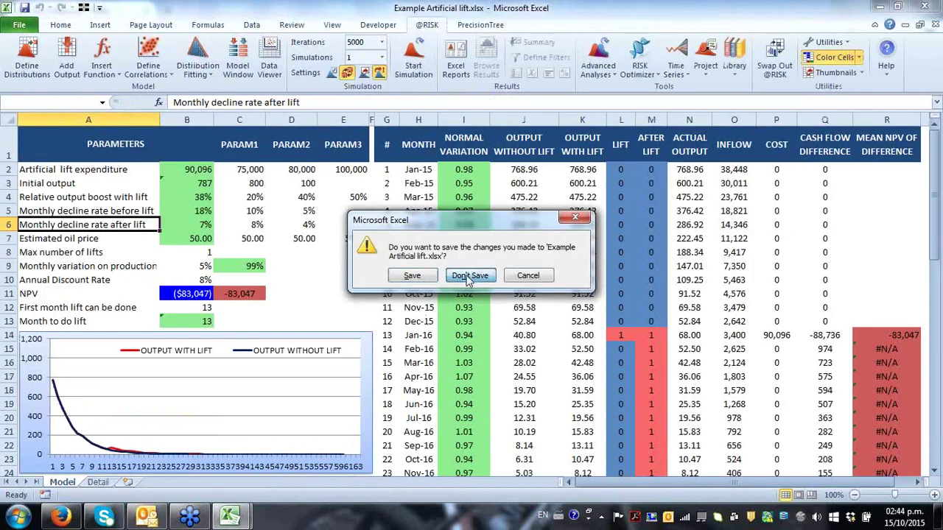
- Close Example Artificial lift.xlsx without saving its changes
left_click(469, 275)
left_click(19, 24)
key("Escape")
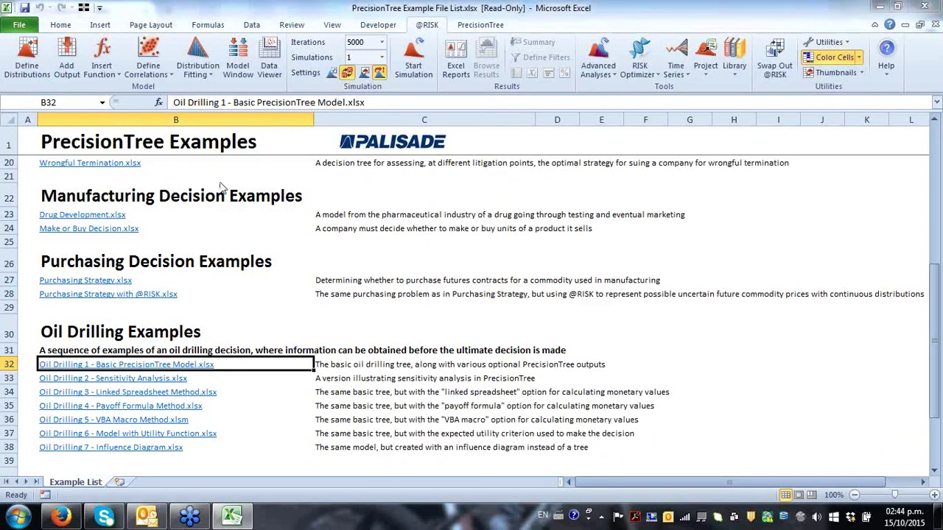
- Try to open Oil rig inventory model.xlsx from the Modelos de petróleo y gas folder in Palisade Training on the Desktop
key("ctrl+o")
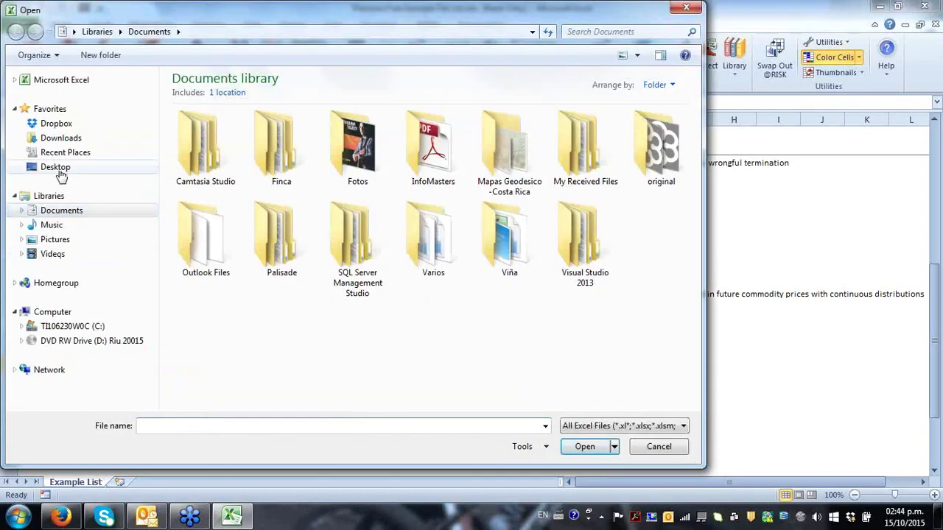
left_click(60, 173)
left_click(227, 293)
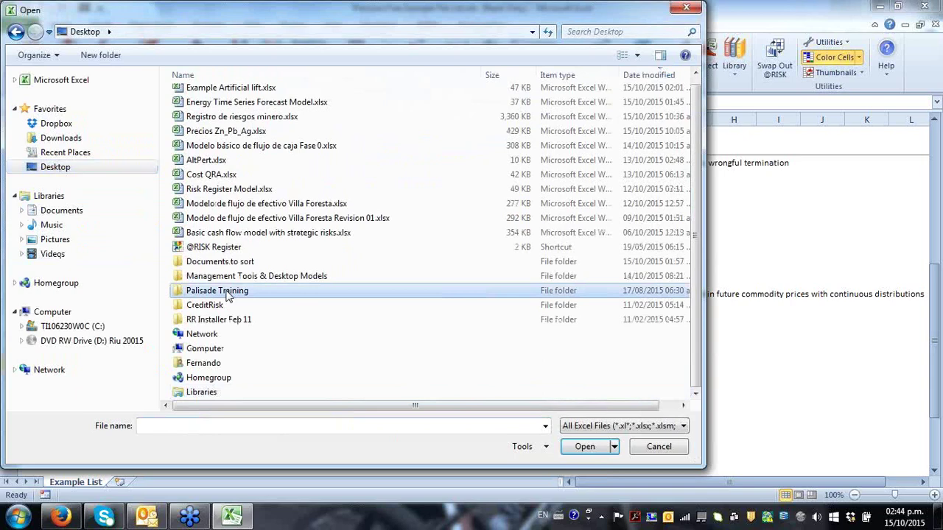
double_click(227, 293)
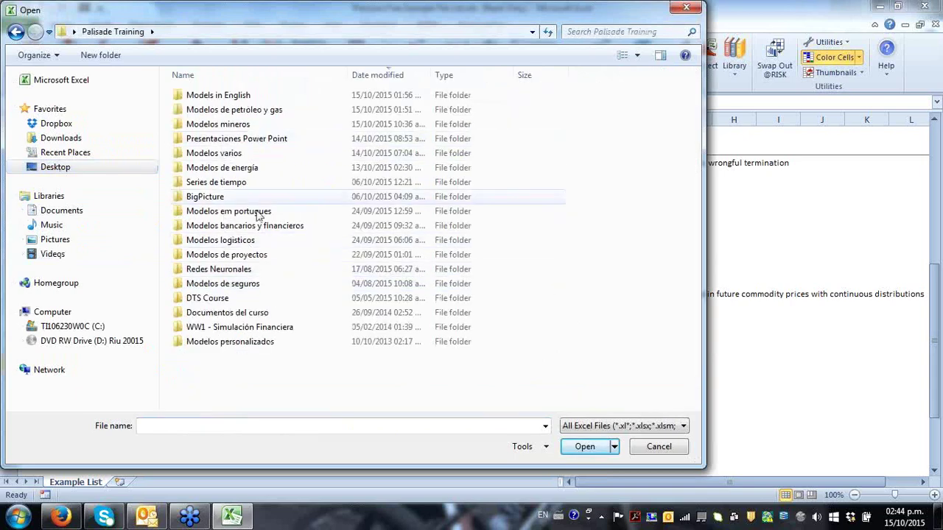
double_click(269, 110)
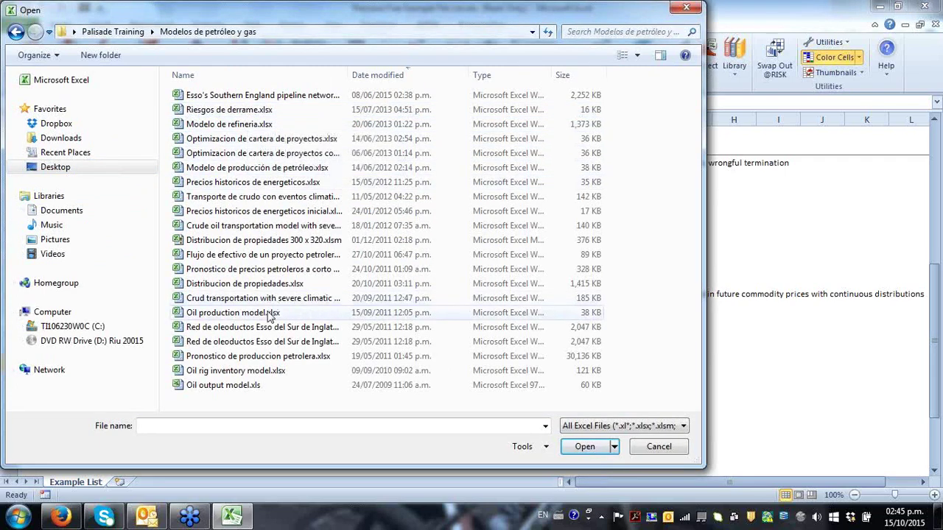
double_click(244, 370)
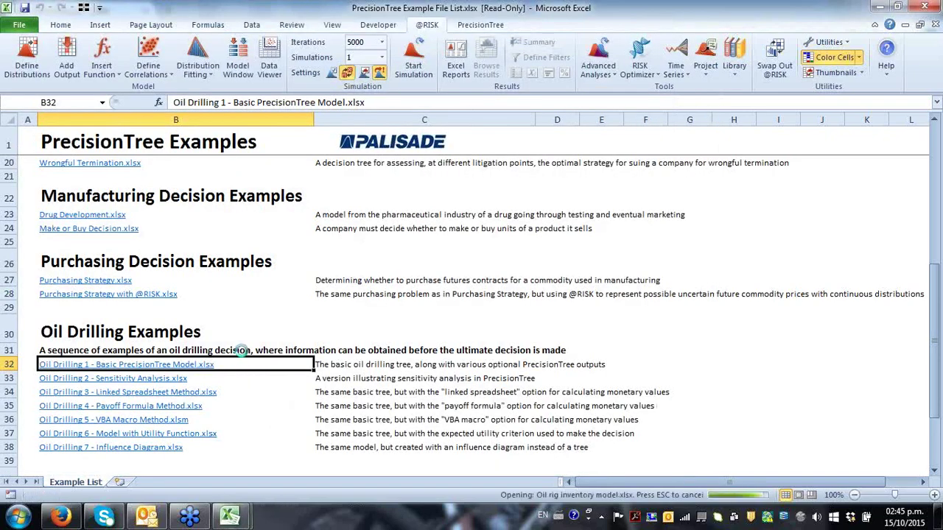
key("Escape")
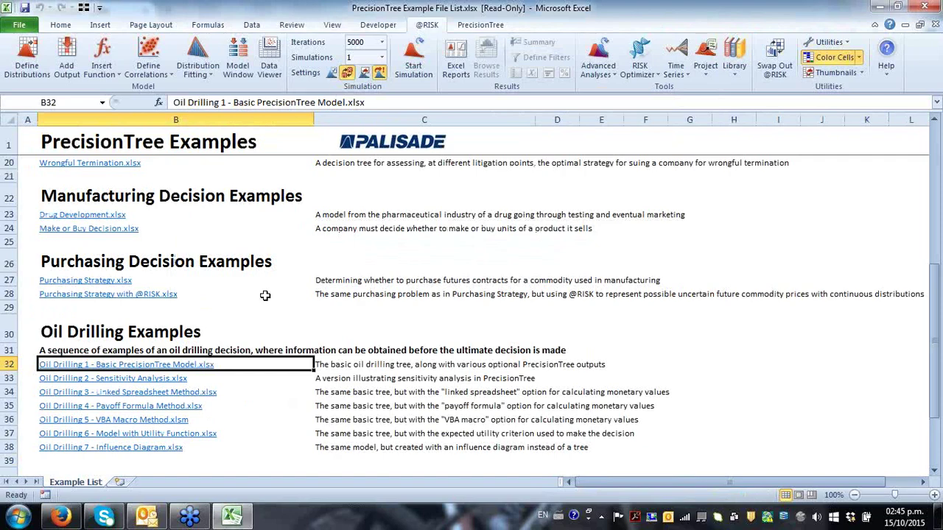
left_click(265, 295)
- Open Sismologia en Costa Rica.xlsx from the Modelos varios folder in Palisade Training
left_click(20, 28)
left_click(30, 70)
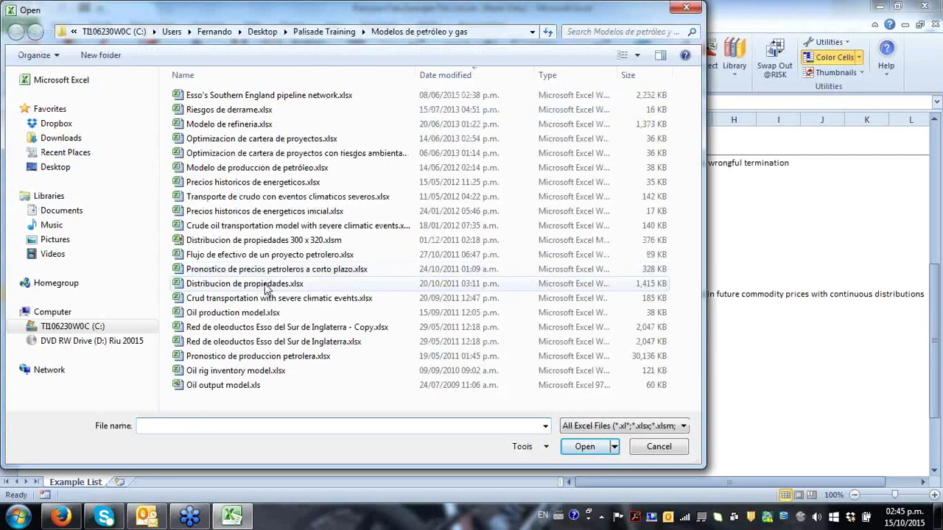
left_click(271, 299)
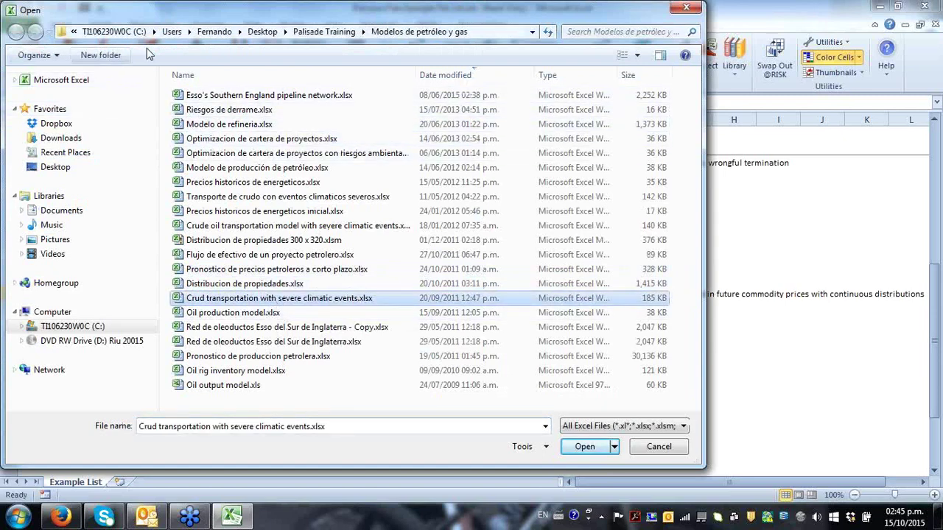
left_click(324, 32)
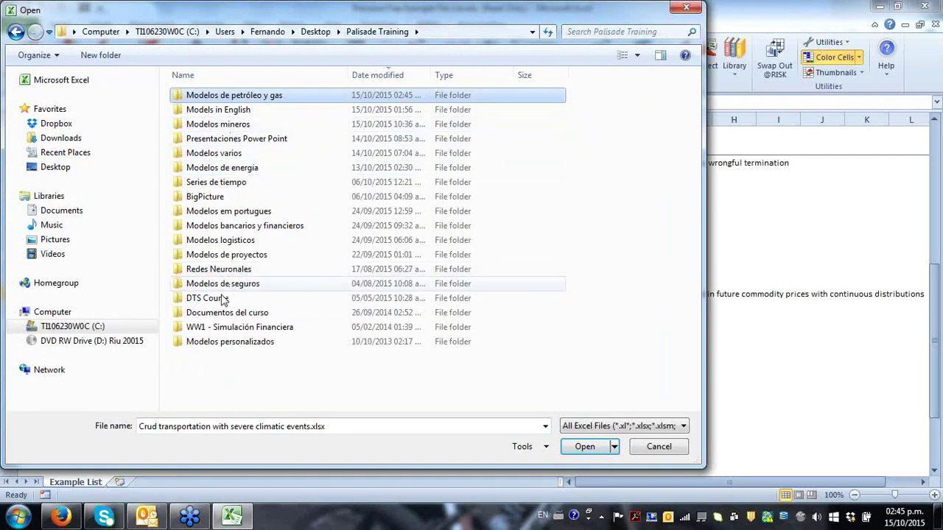
double_click(225, 155)
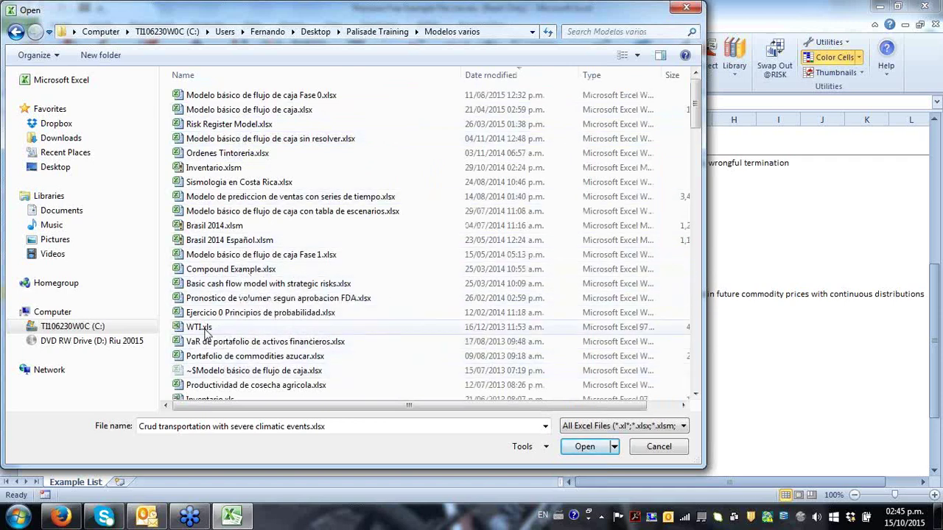
left_click(266, 170)
left_click(265, 184)
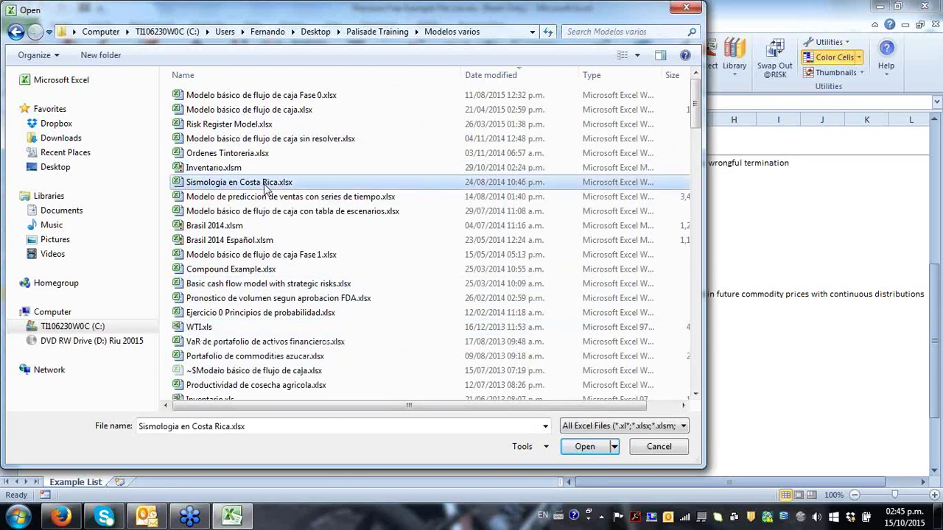
key("Escape")
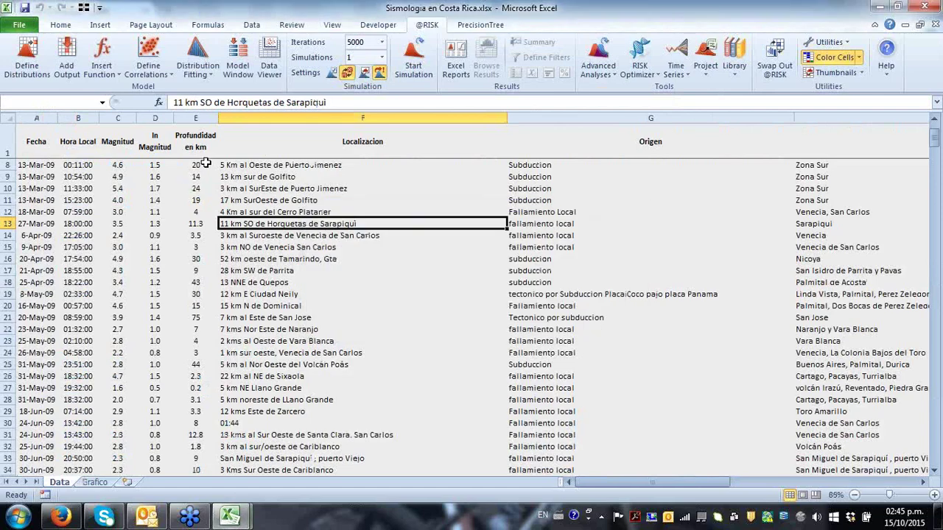
- Examine the extent of the earthquake records on the Data sheet along the Fecha column, ending at the first record in A2
left_click(207, 163)
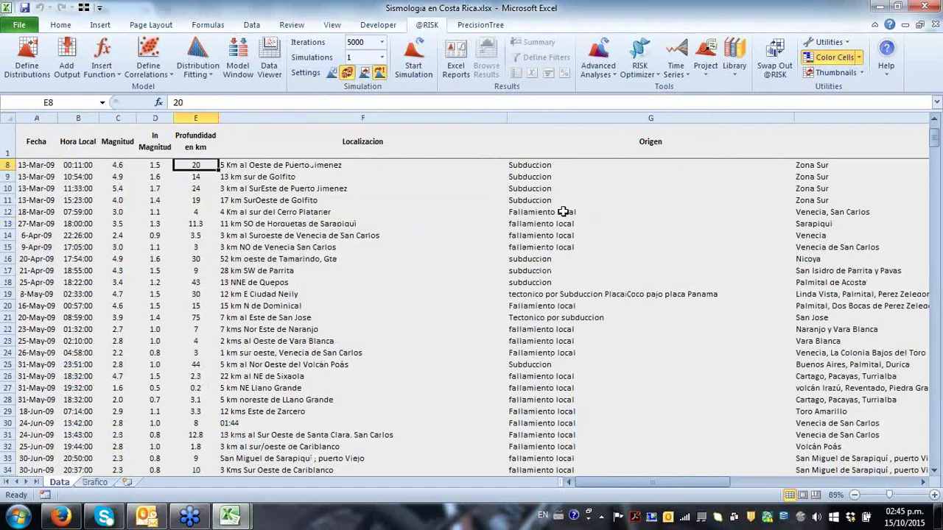
key("Left")
key("Right")
key("Left")
key("Left")
key("Left")
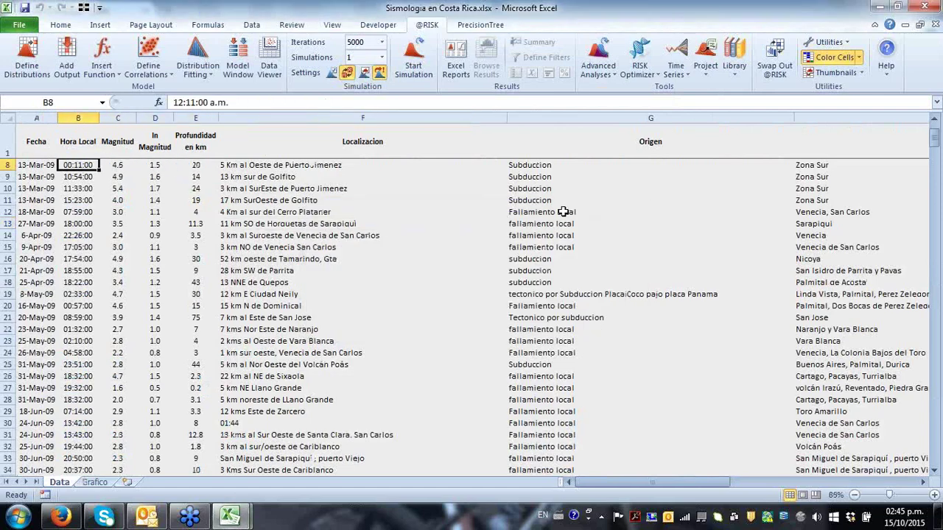
key("Left")
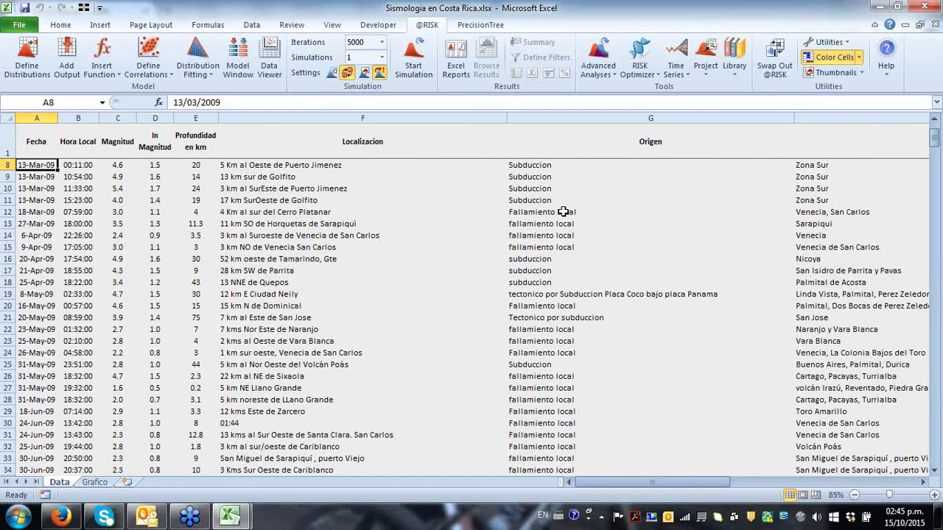
key("ctrl+Down")
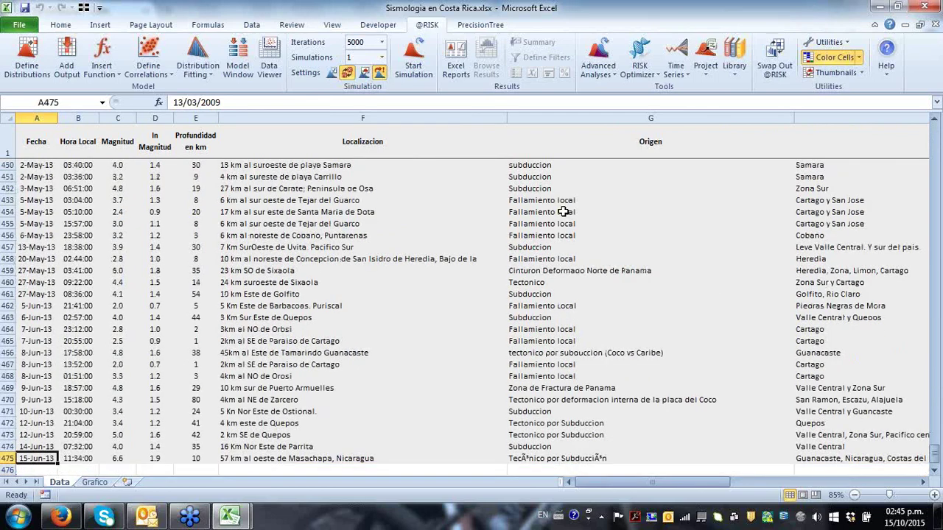
key("ctrl+Up")
key("Down")
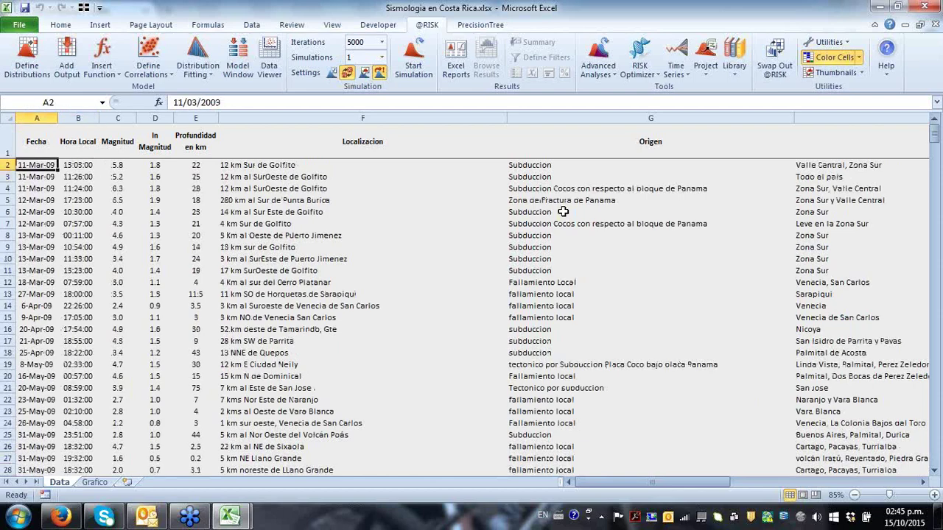
- Fit distributions to the Magnitud data in C2:C475, reusing the existing Magnitud fit definition
key("ctrl+Down")
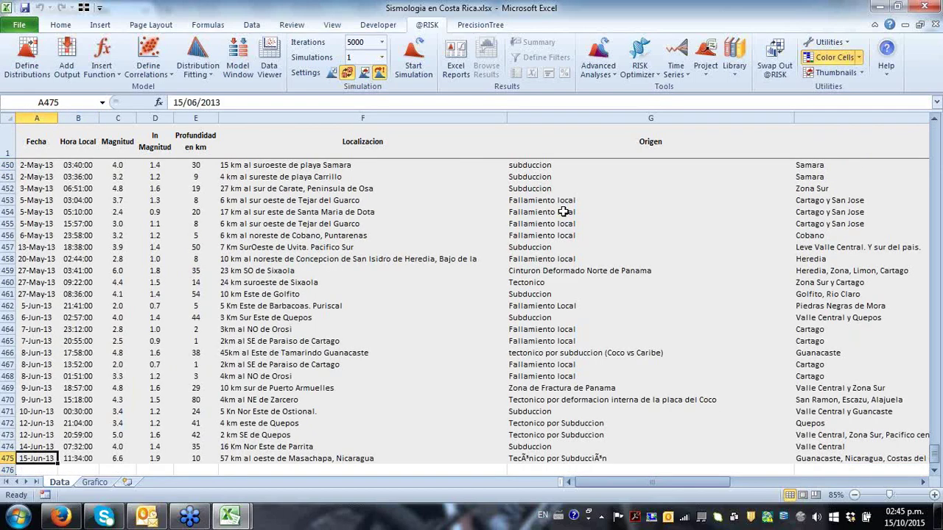
key("Right")
key("Right")
key("Right")
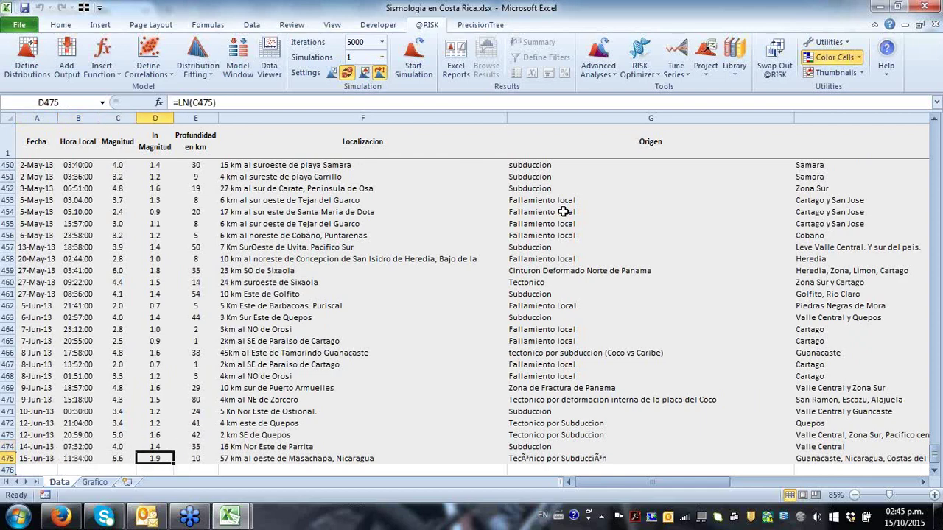
key("Left")
key("ctrl+Up")
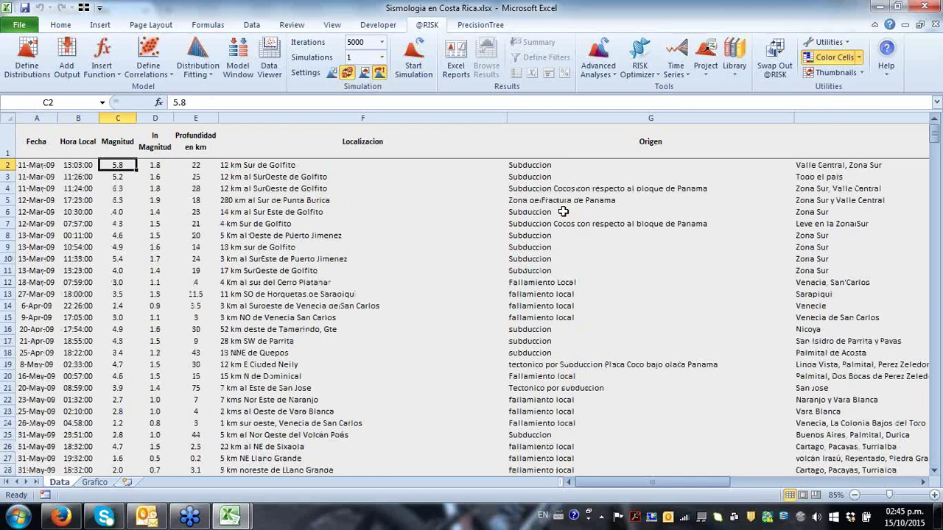
key("ctrl+shift+Down")
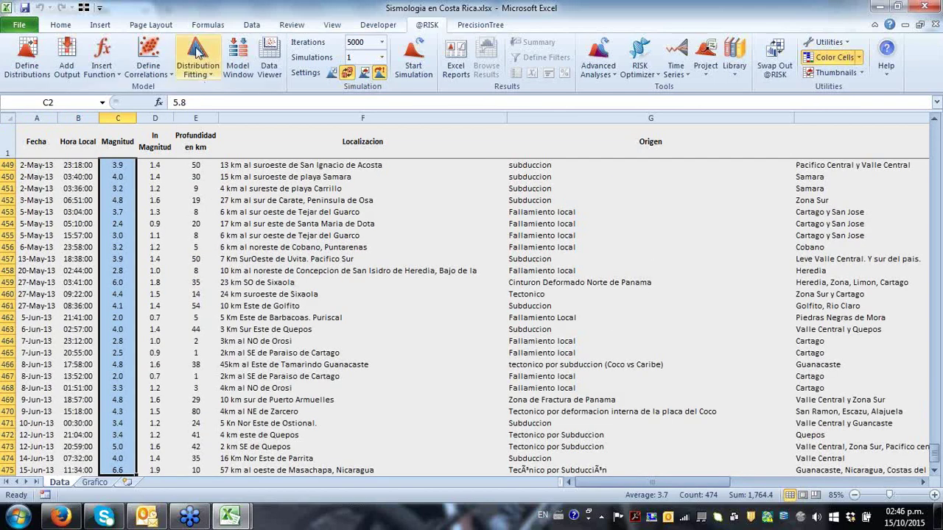
left_click(205, 67)
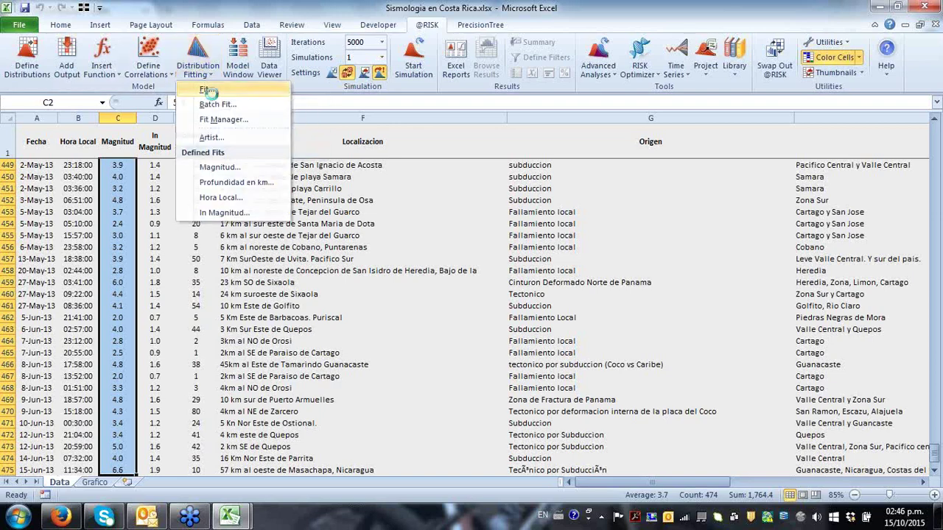
left_click(208, 90)
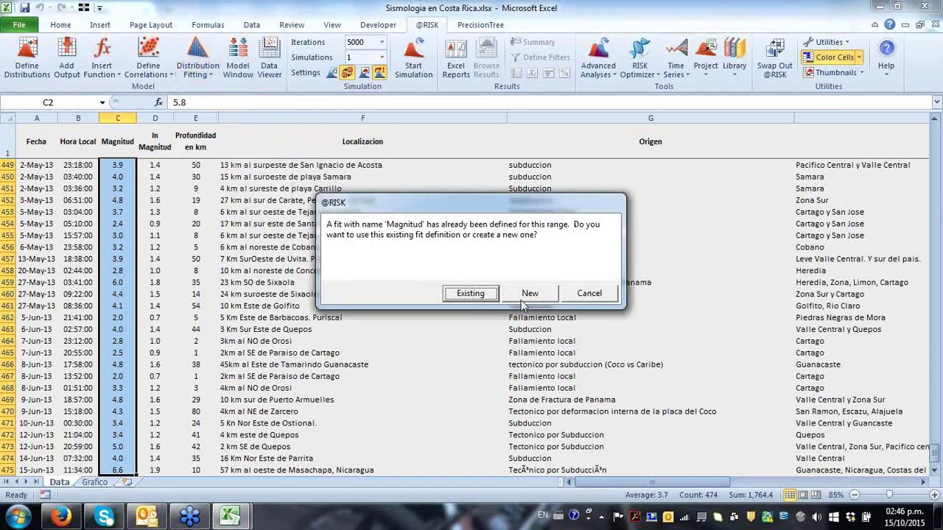
left_click(471, 293)
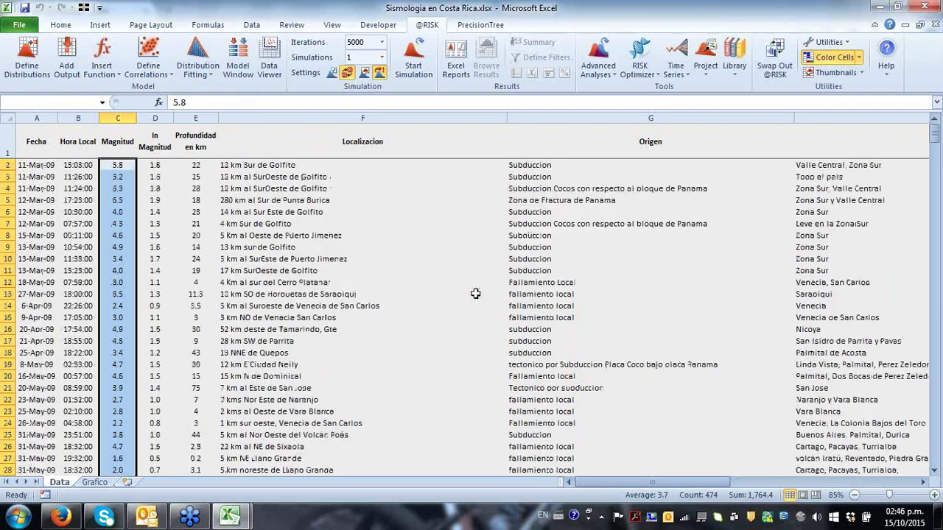
left_click(551, 399)
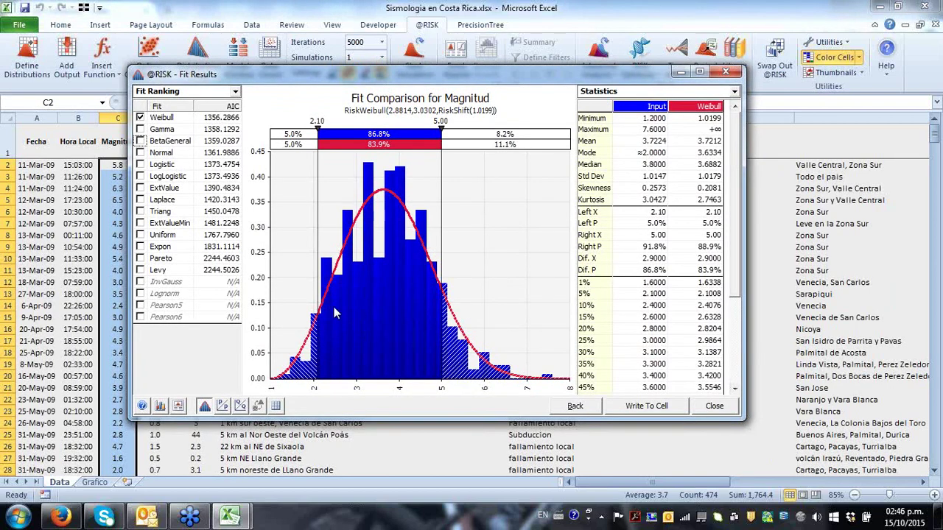
- Compare the fit ranking by the Anderson-Darling statistic, and return it to the Akaike Information Criterion (AIC)
left_click(236, 91)
left_click(289, 174)
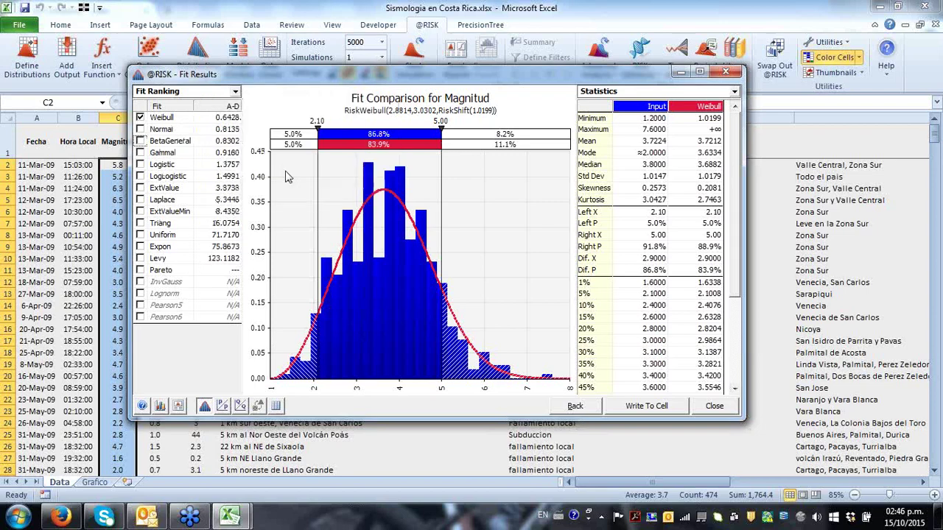
left_click(235, 91)
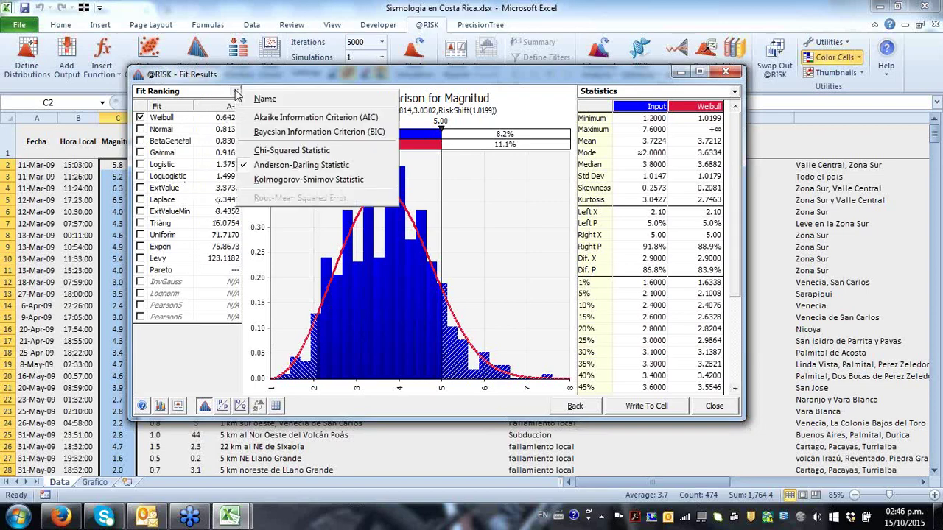
left_click(301, 118)
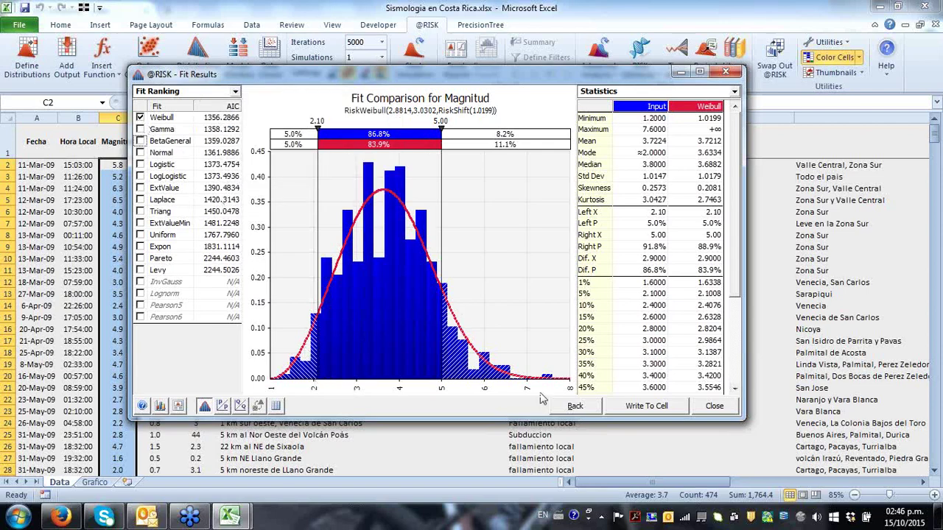
- Write the fitted Weibull distribution for Magnitud into header cell C1 of the Data sheet
left_click(658, 411)
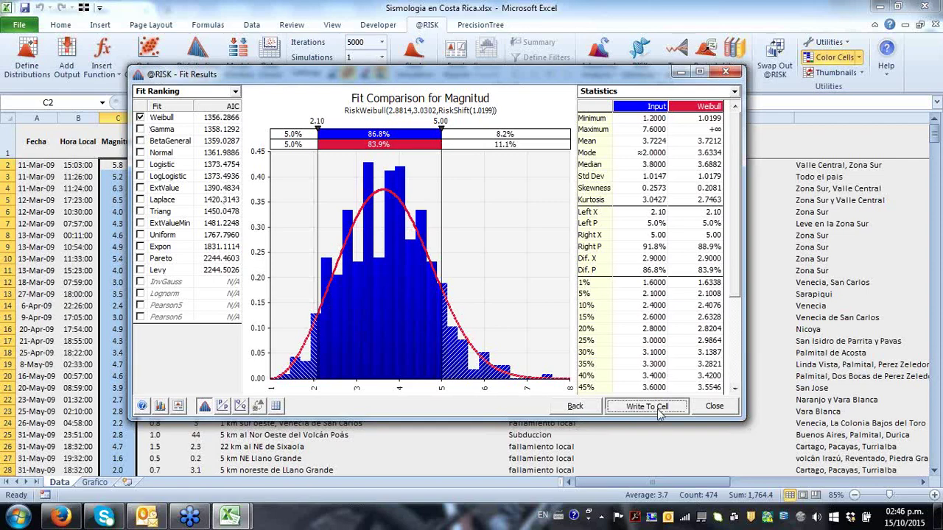
left_click(507, 360)
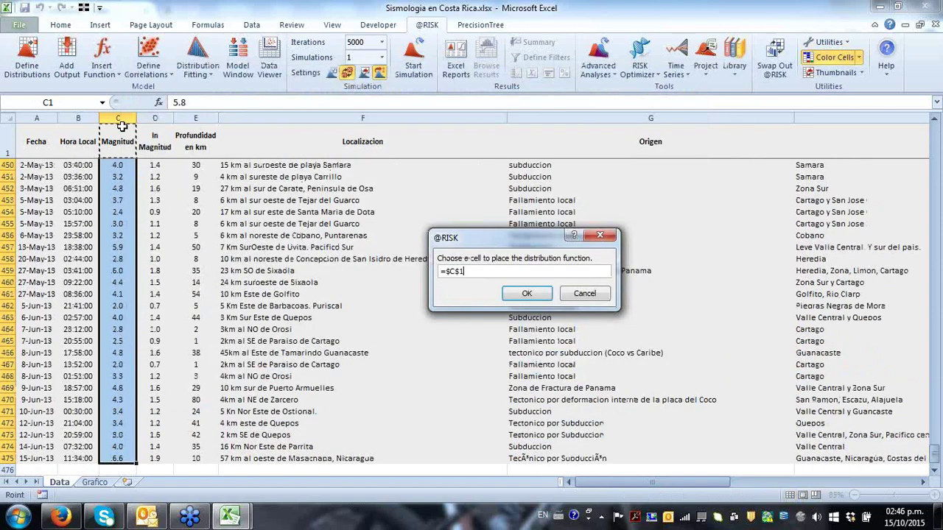
scroll(182, 253, "down", 1)
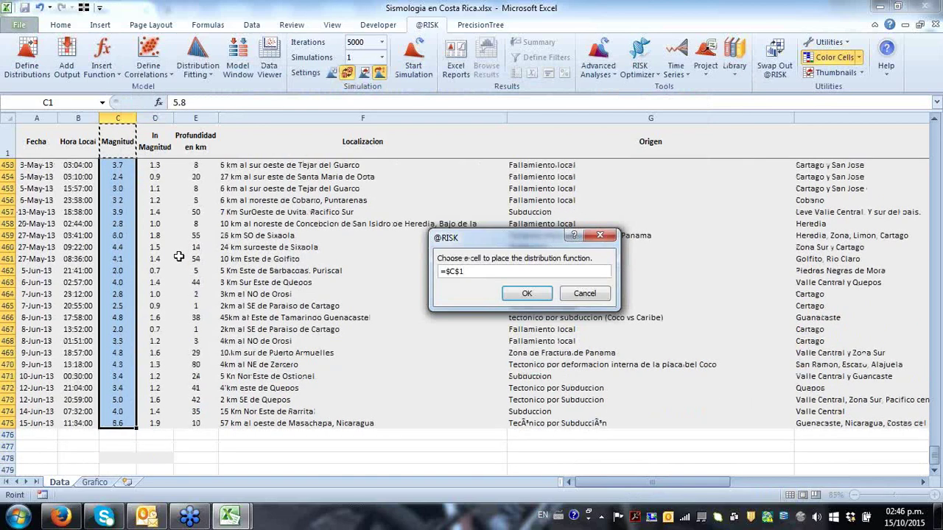
scroll(179, 255, "up", 6)
key("Return")
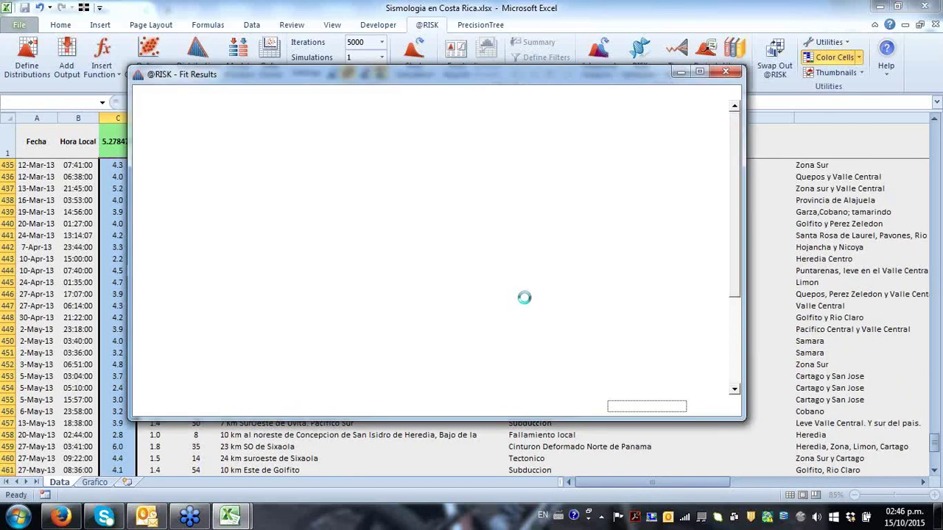
key("Down")
key("Up")
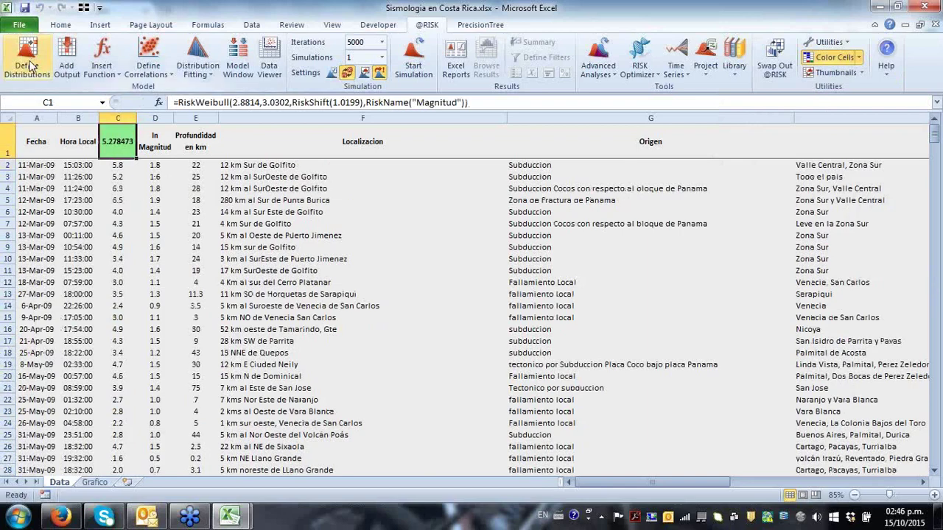
- Review the Weibull distribution of C1 in the Define Distribution window and leave it unchanged
key("Down")
key("ctrl+shift+Down")
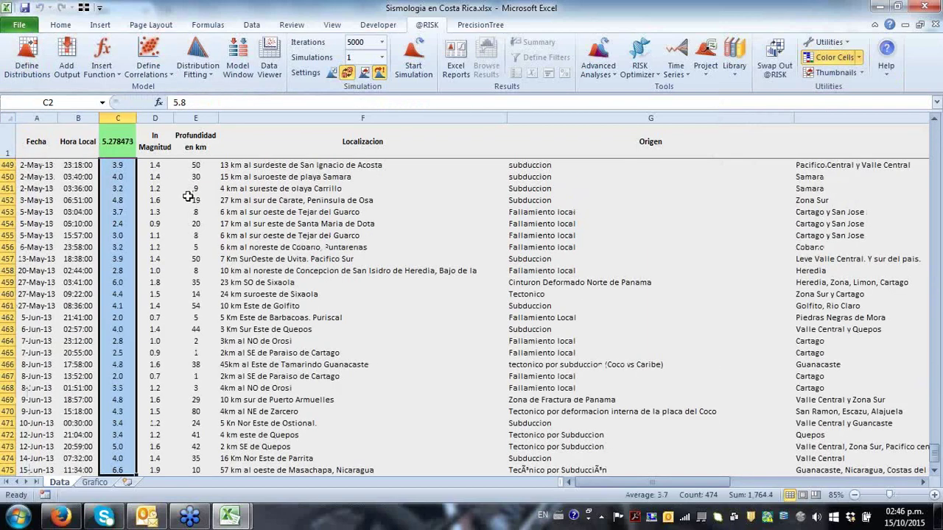
key("Down")
key("Up")
key("Up")
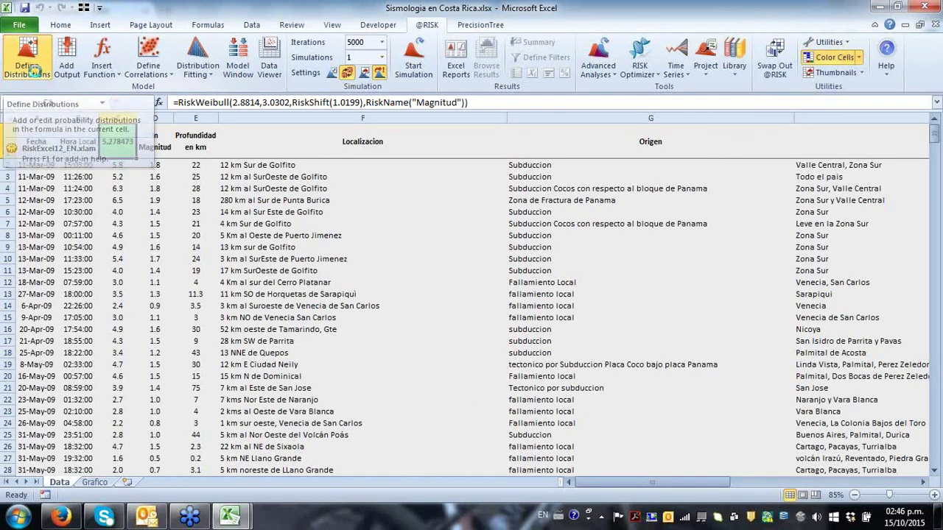
left_click(28, 83)
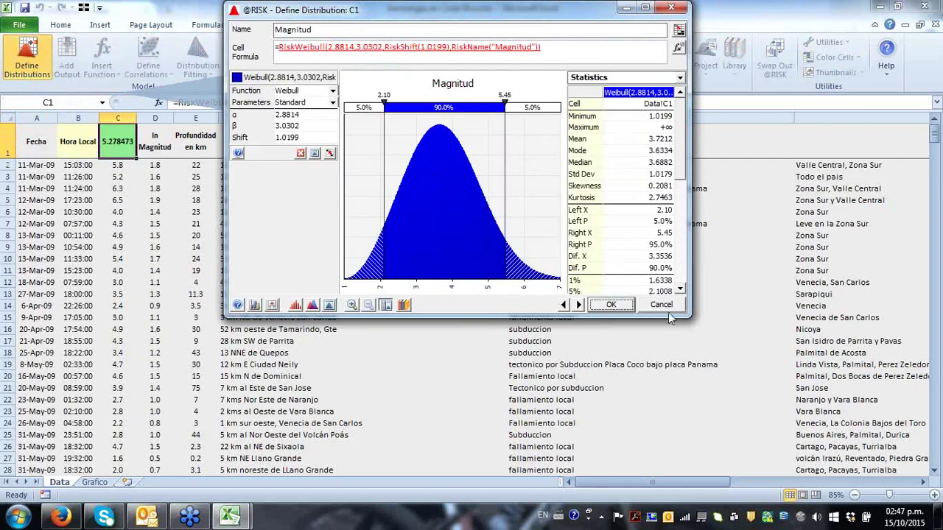
left_click(663, 306)
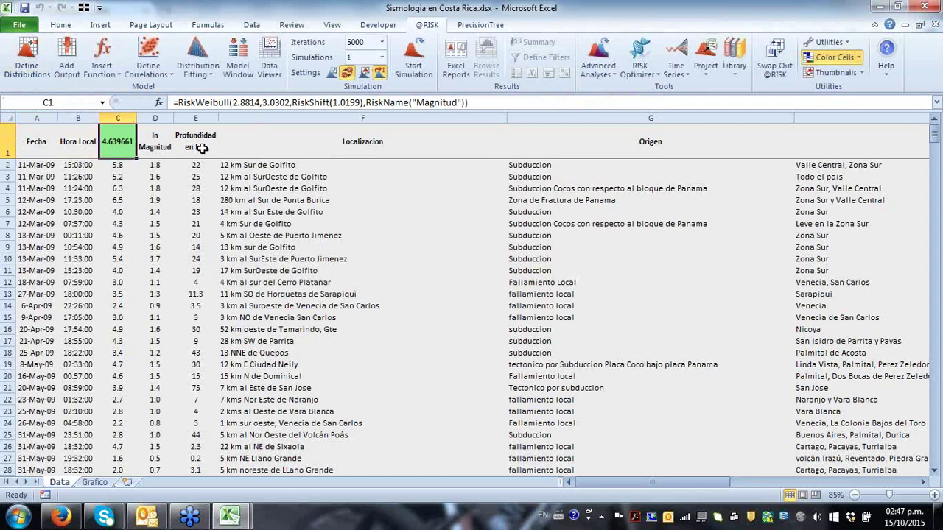
- Clear the In Magnitud and Profundidad en km headers in D1:E1, returning to C1
left_click_drag(155, 143, 201, 147)
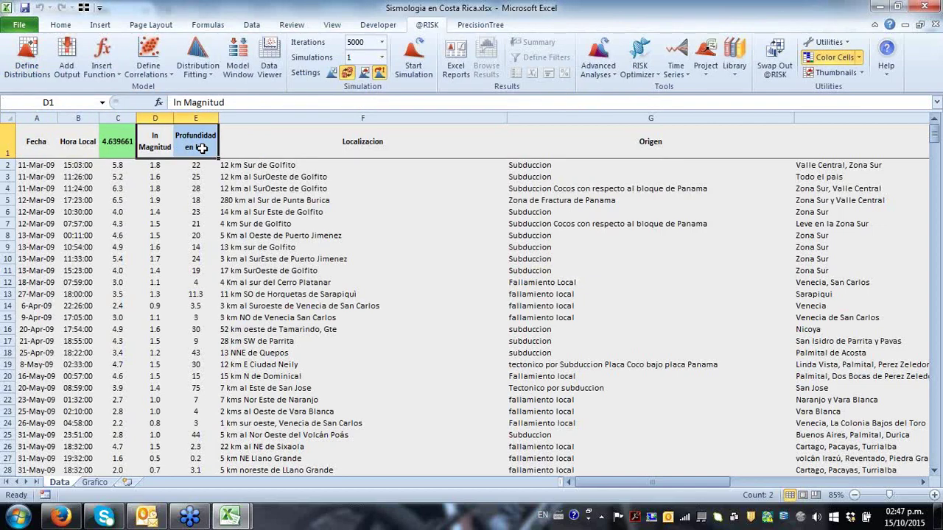
key("Delete")
key("Left")
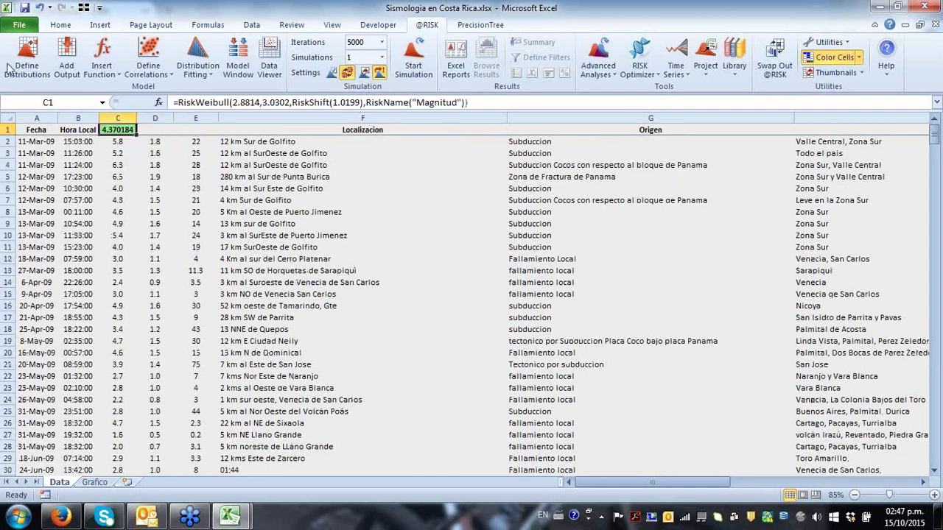
- Examine the two Weibull parameters and the RiskShift value in the formula of C1
double_click(234, 102)
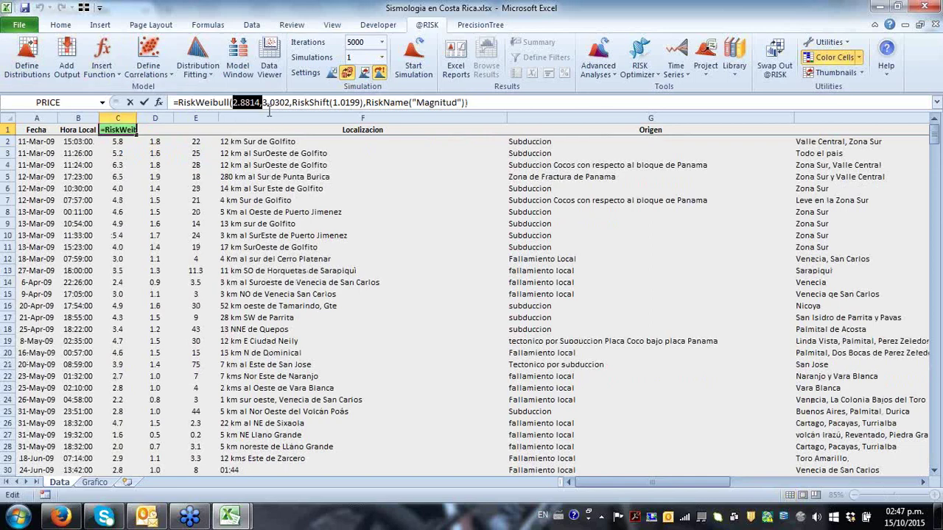
double_click(278, 102)
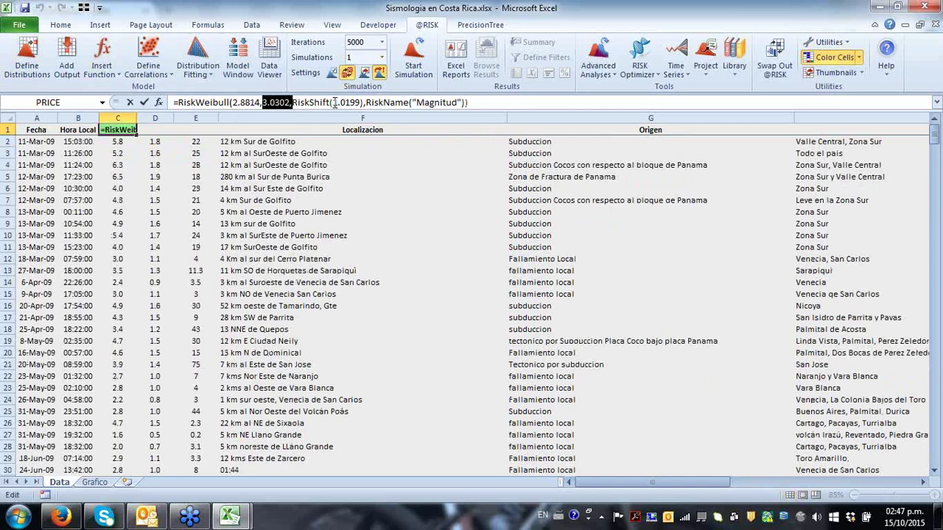
left_click_drag(333, 103, 362, 102)
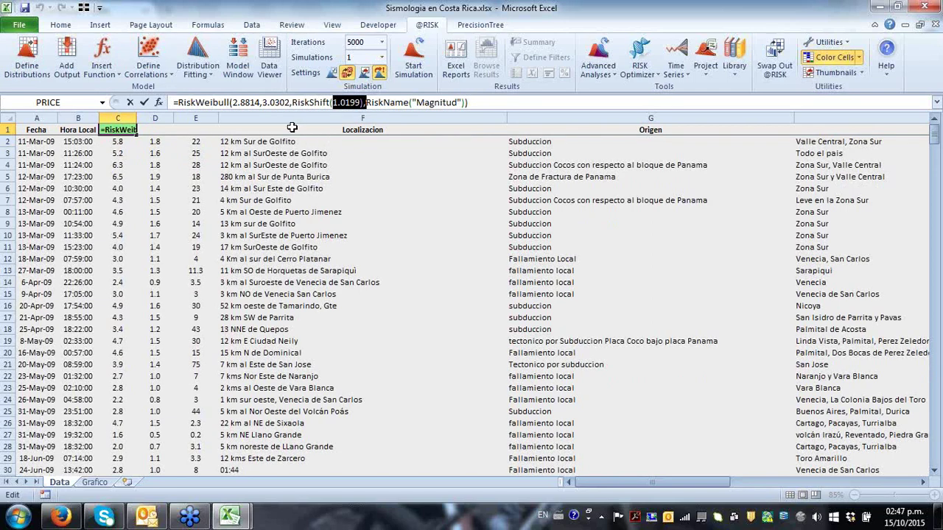
key("Escape")
- Put C1's RiskWeibull formula into E1 as plain text without the equals sign, widening column E and shortening row 1 around it
left_click_drag(175, 103, 481, 98)
key("ctrl+c")
key("Escape")
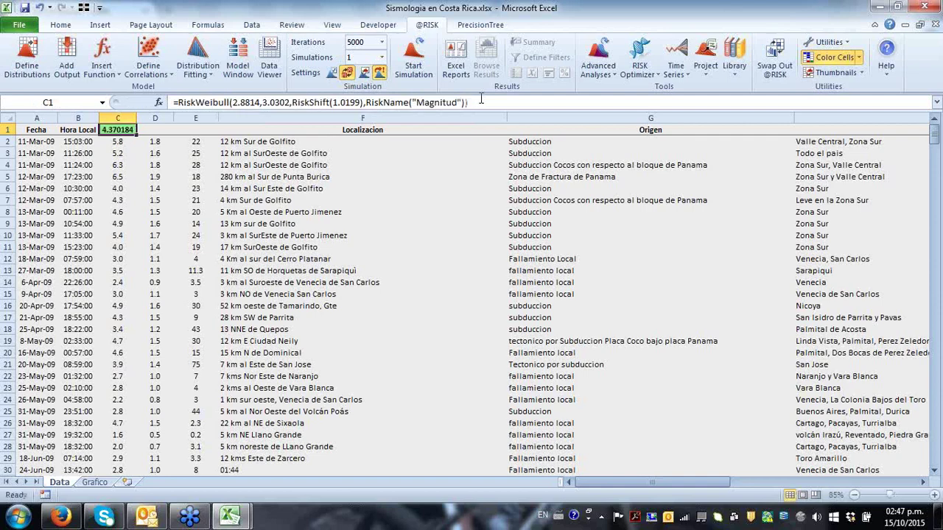
key("Right")
key("Right")
key("F2")
key("ctrl+v")
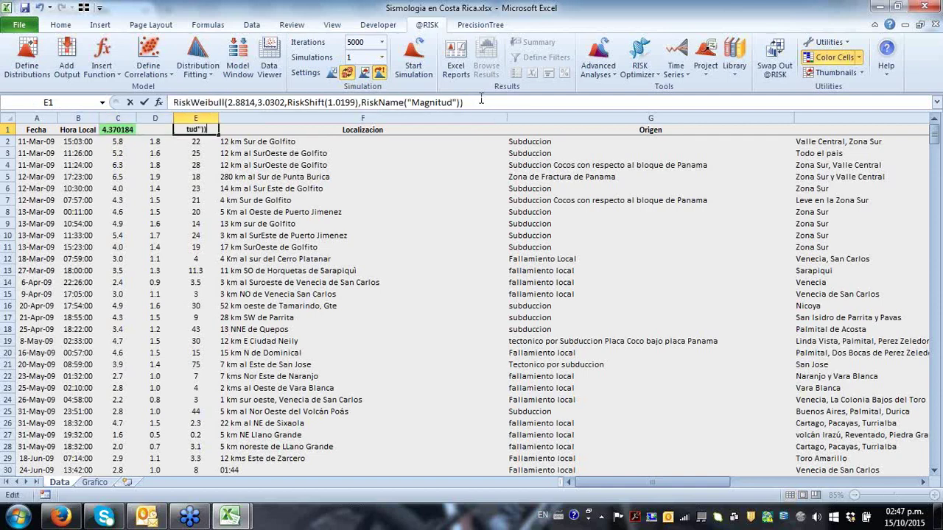
key("ctrl+Return")
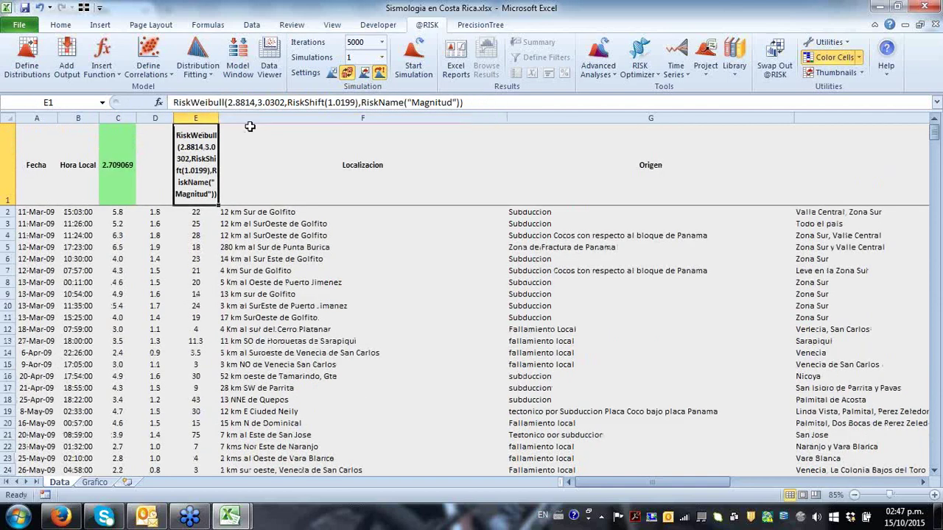
left_click_drag(217, 118, 517, 161)
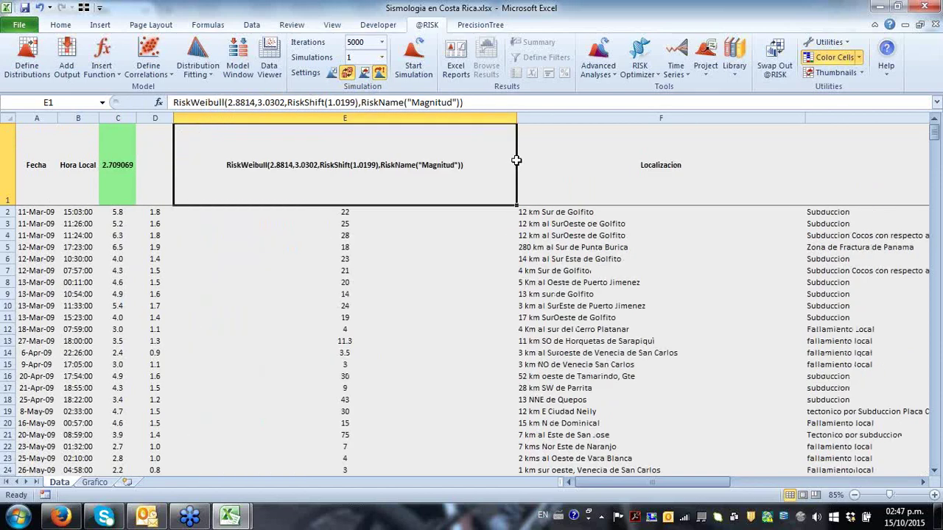
left_click_drag(9, 205, 21, 151)
- Extend the data range of the existing Magnitud fit to C2:C558 and rerun the fit
left_click(118, 158)
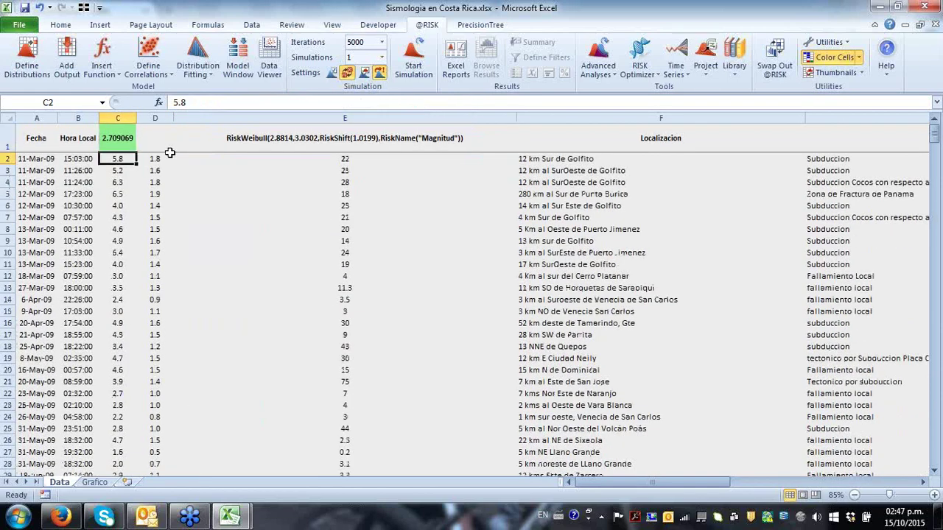
key("ctrl+Down")
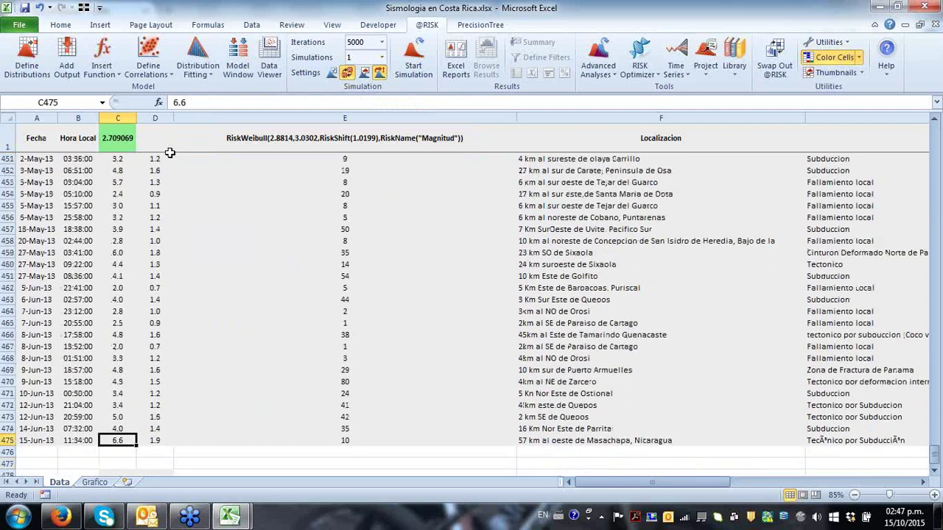
left_click(213, 66)
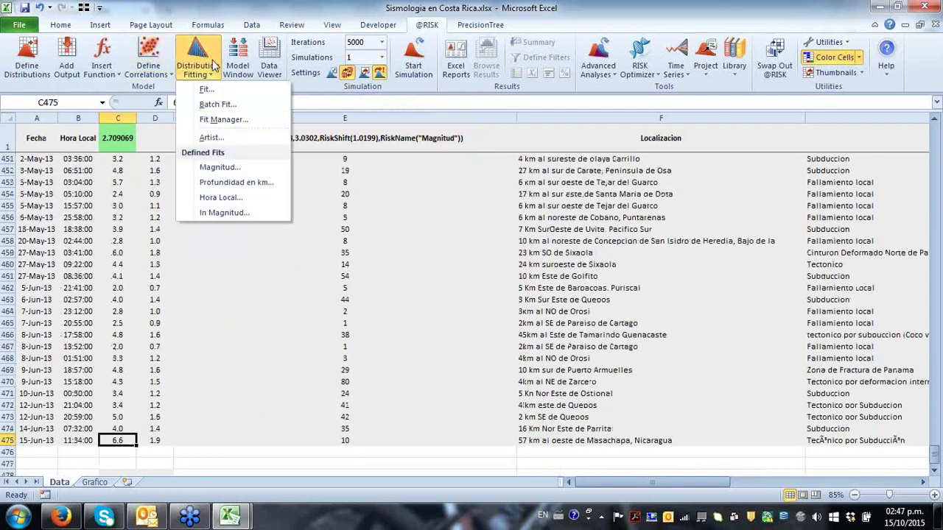
left_click(242, 170)
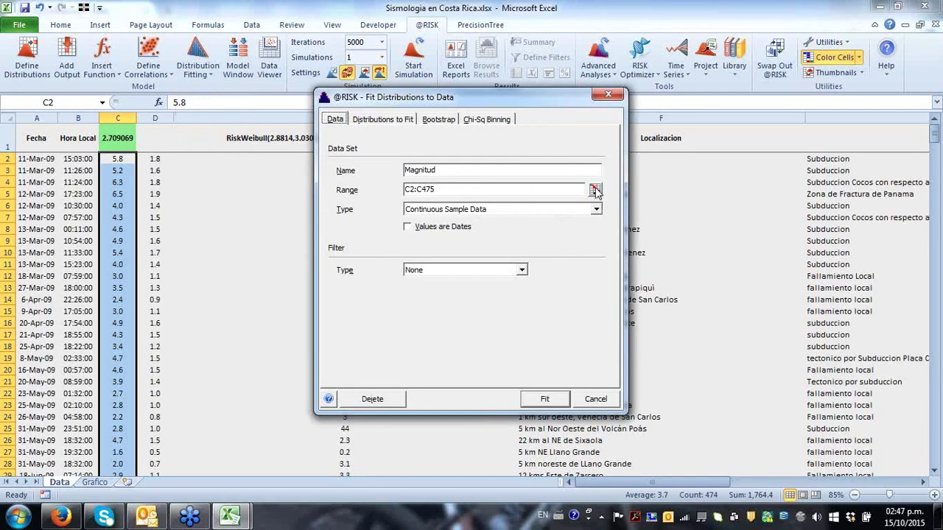
left_click(596, 190)
key("Down")
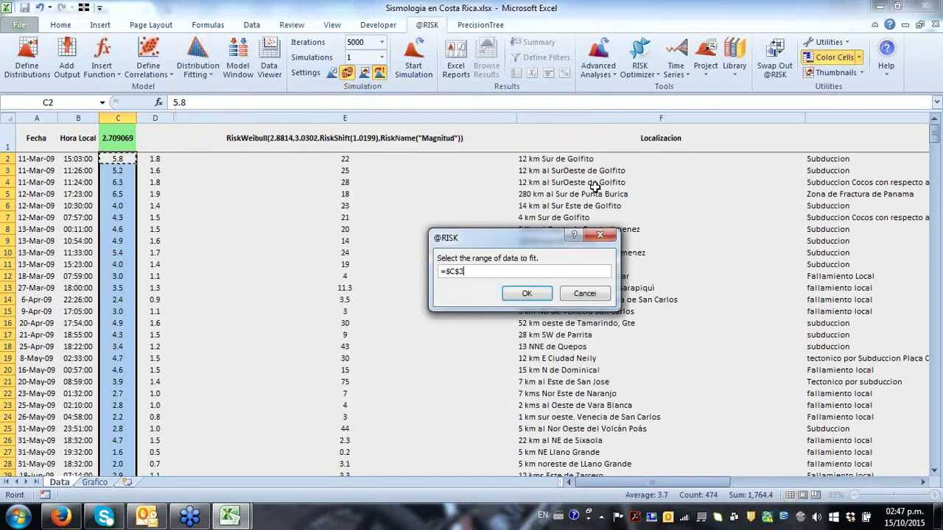
key("Up")
key("shift+Page_Down")
key("shift+Page_Down")
key("shift+Page_Down")
key("shift+Page_Down")
key("shift+Page_Down")
key("shift+Page_Down")
key("shift+Page_Down")
key("shift+Page_Down")
key("shift+Page_Down")
key("shift+Page_Down")
key("shift+Page_Down")
key("shift+Page_Down")
key("shift+Page_Down")
key("shift+Page_Down")
key("shift+Page_Down")
key("shift+Page_Down")
key("shift+Page_Down")
key("shift+Page_Down")
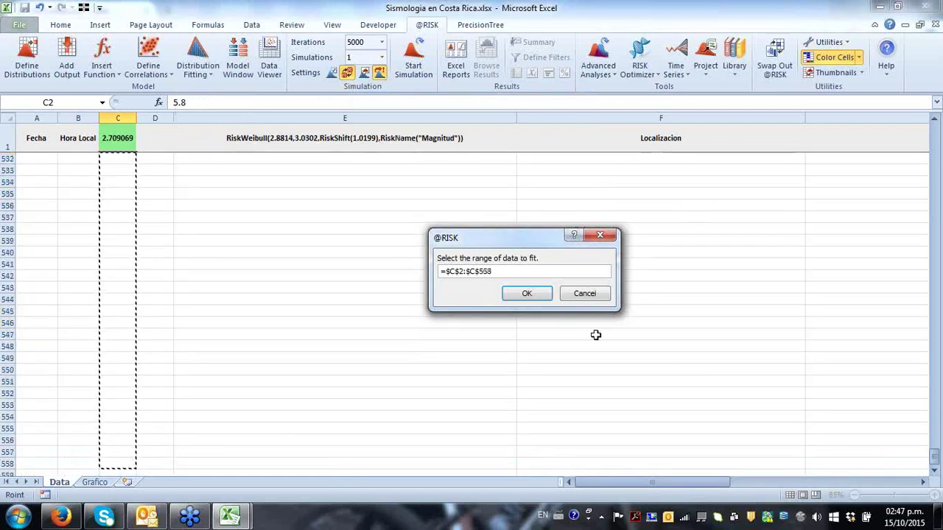
left_click(534, 294)
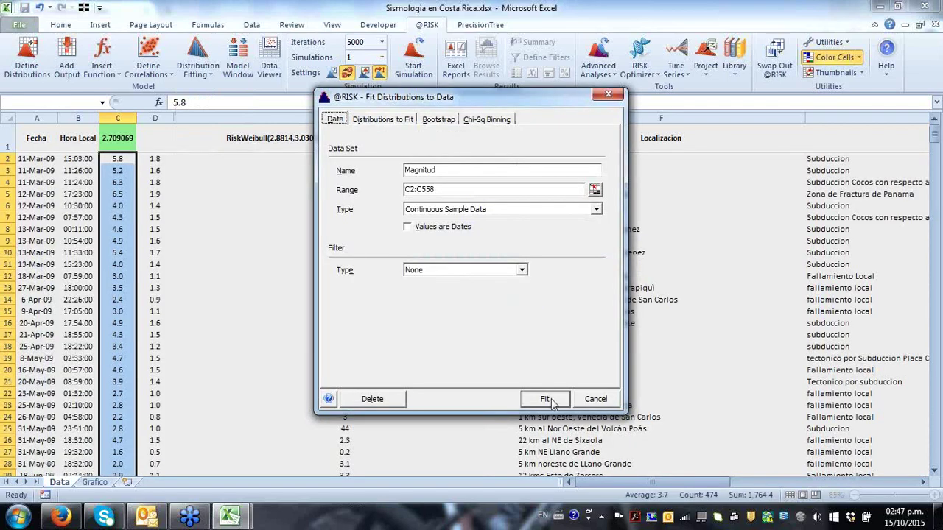
left_click(549, 398)
left_click(532, 304)
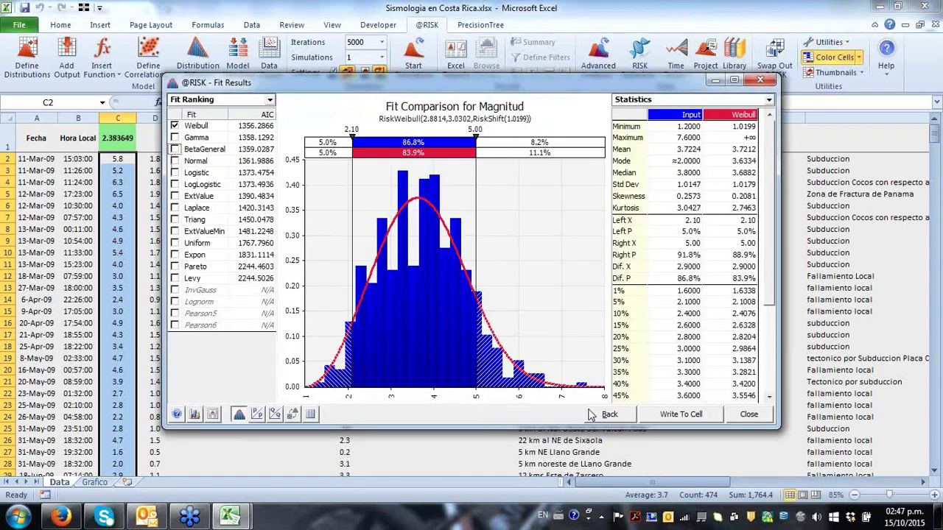
- Write the best fit based on AIC to D1 as a linked function that updates each new simulation
left_click(681, 414)
left_click(329, 247)
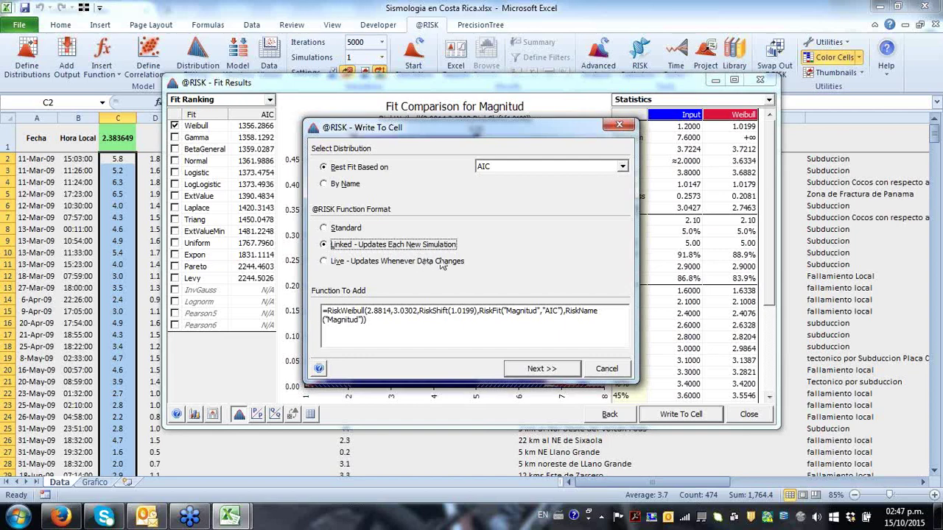
left_click(552, 374)
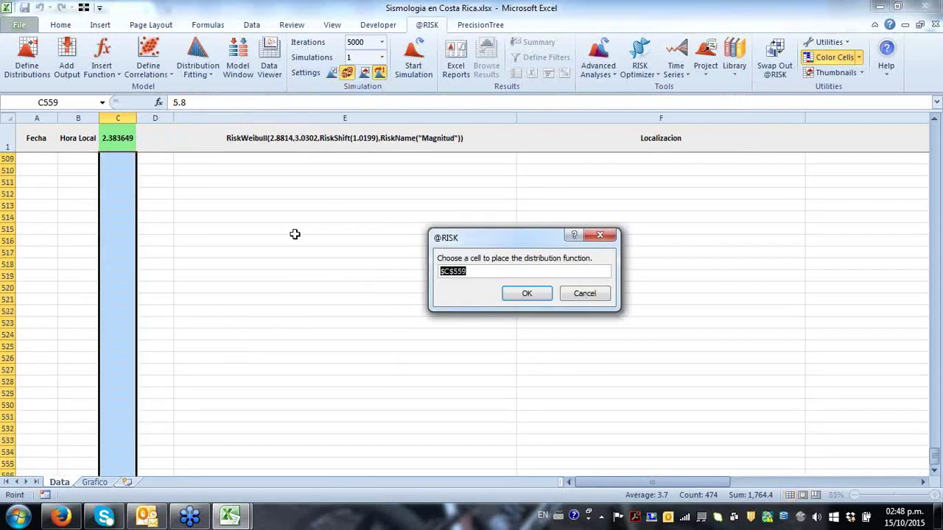
left_click(156, 138)
left_click(547, 294)
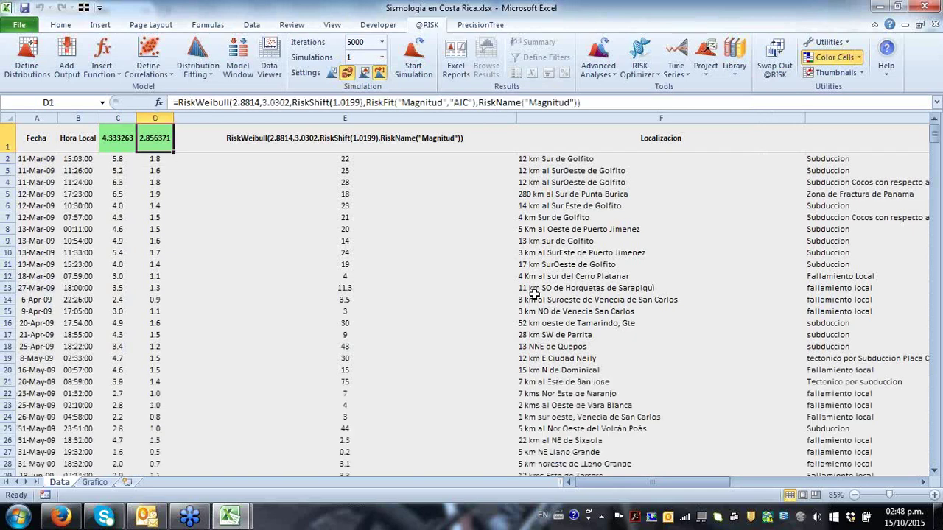
- Add the magnitudes 8.2, 7.5, 8.3 and 9.9 below the last record in C476:C479
key("Left")
key("Down")
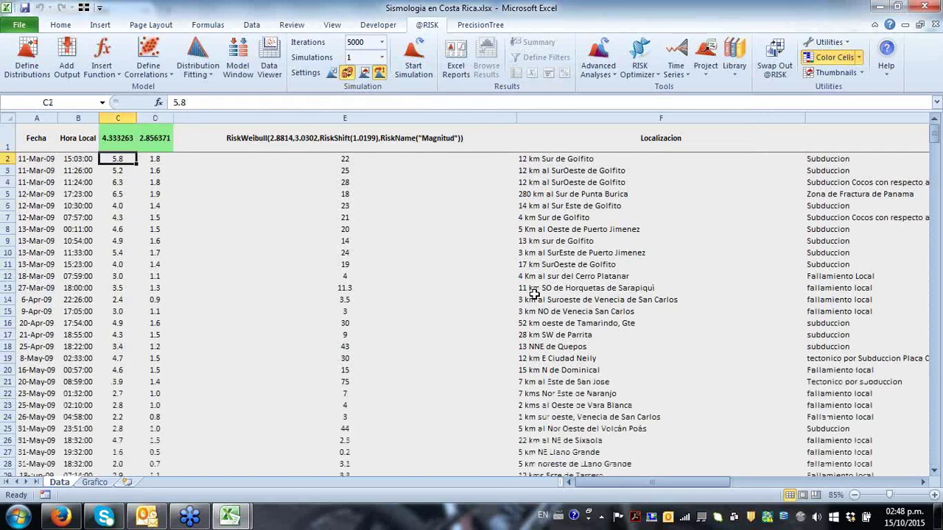
key("ctrl+Down")
key("Down")
key("Down")
key("Down")
key("Down")
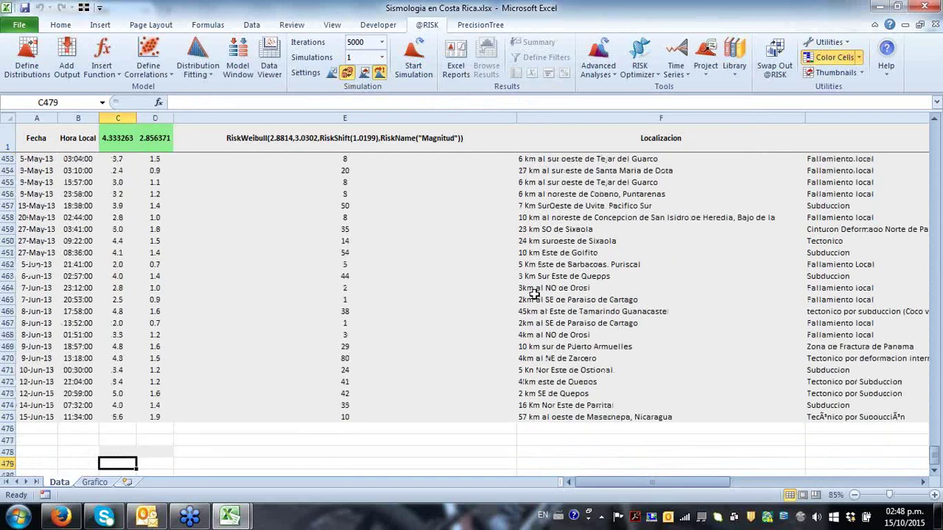
left_click(126, 321)
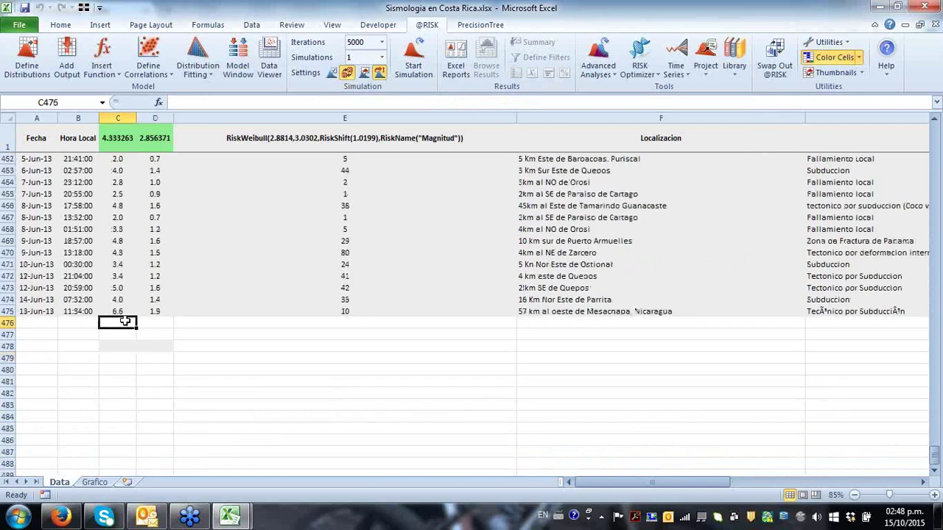
type("8.2")
key("Return")
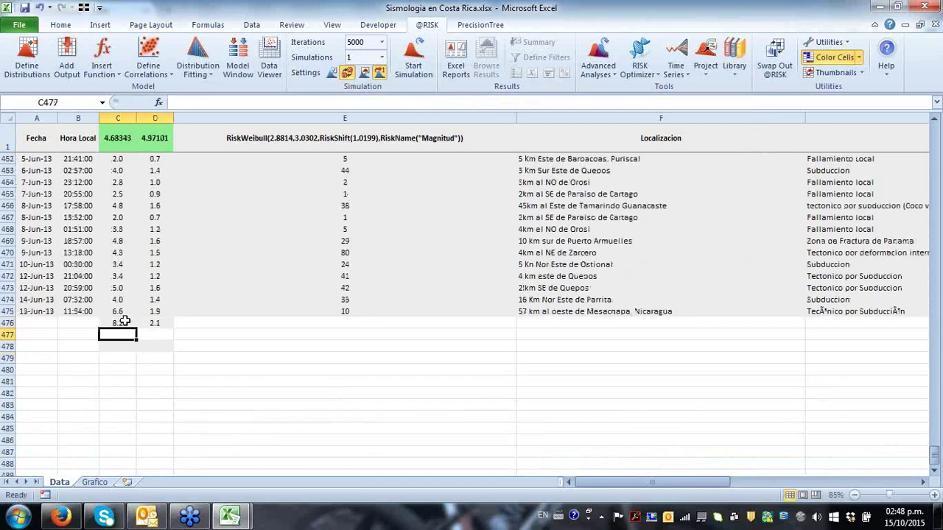
type("7.5")
key("Return")
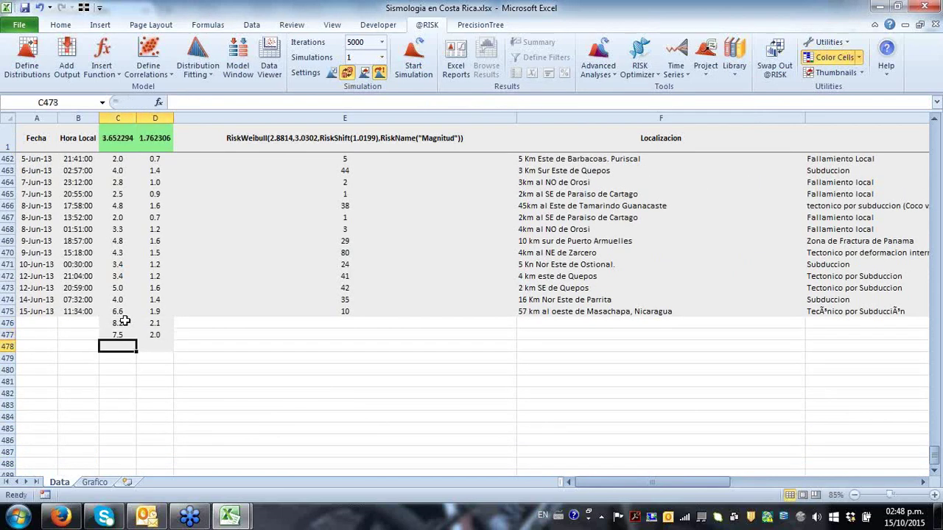
type("8.9")
key("Return")
type("9.9")
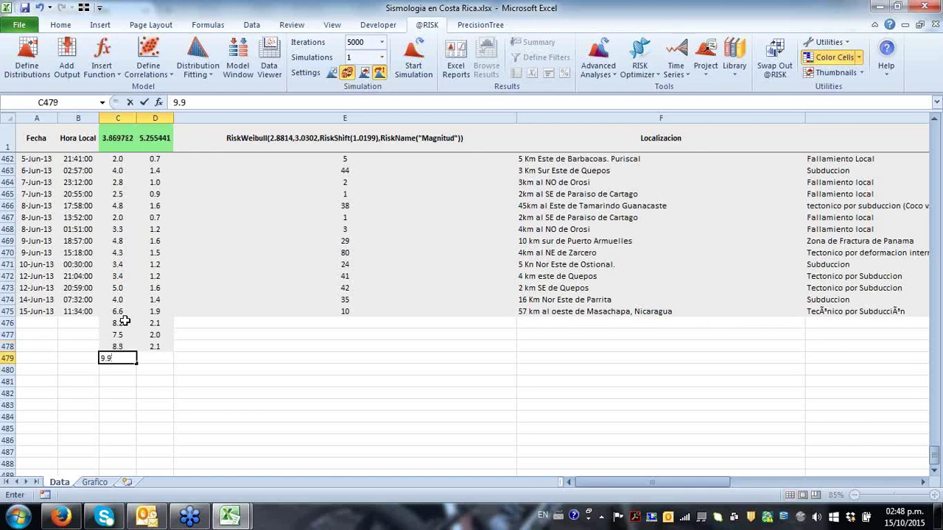
left_click(124, 321)
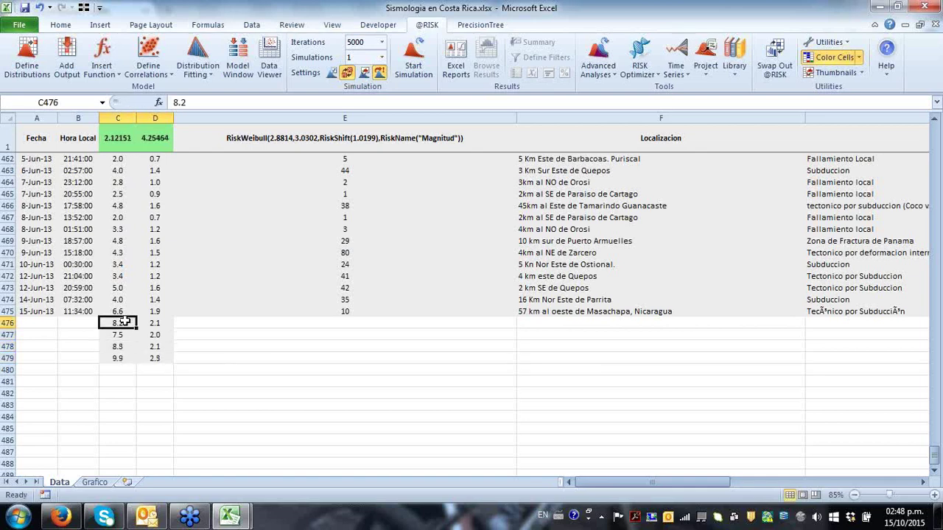
- Return to C1 and run the simulation with 100 iterations
key("Down")
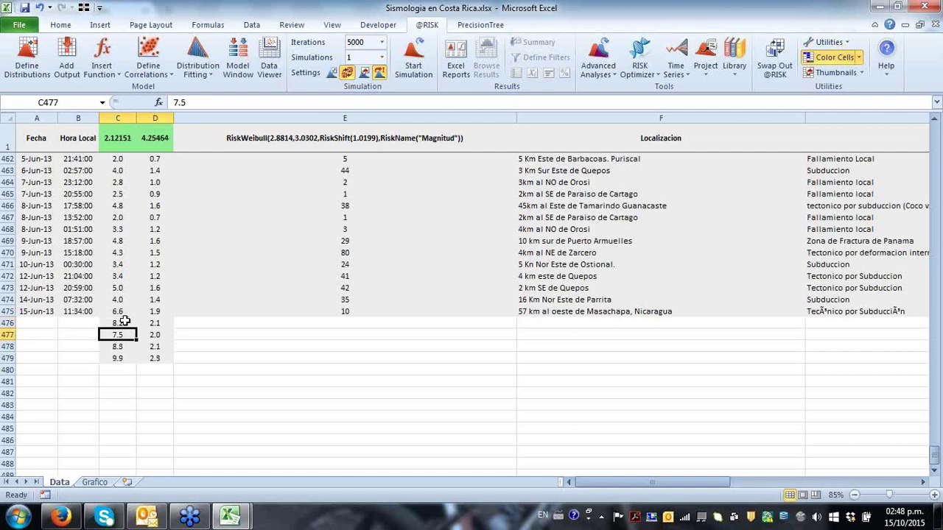
key("Up")
key("ctrl+Up")
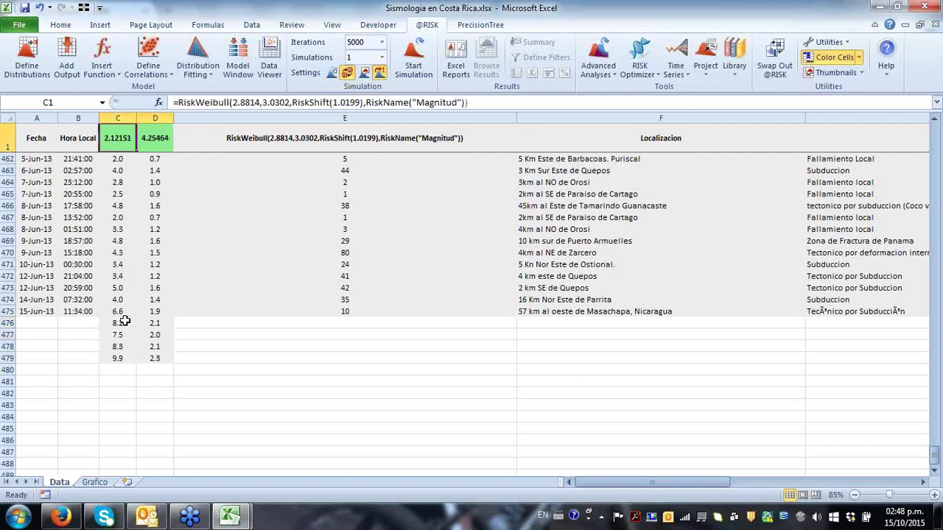
key("Down")
key("Up")
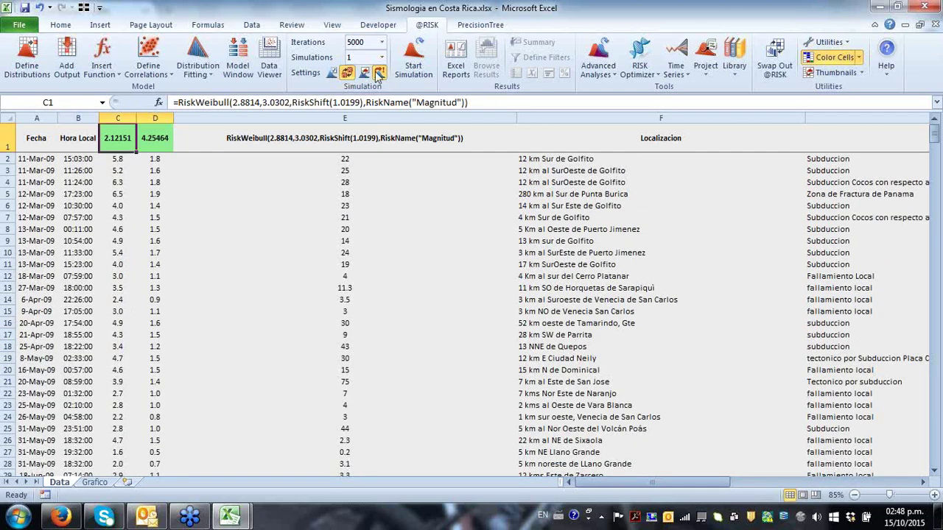
left_click(382, 42)
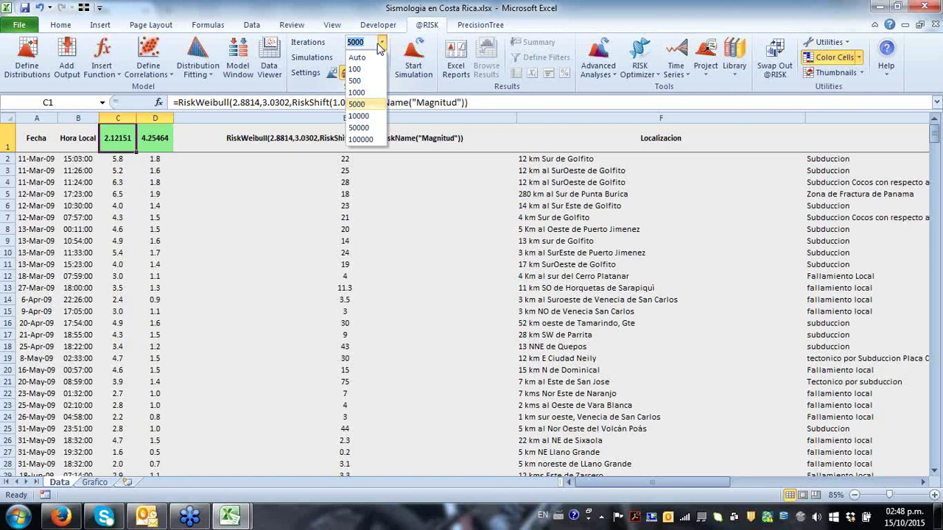
left_click(365, 70)
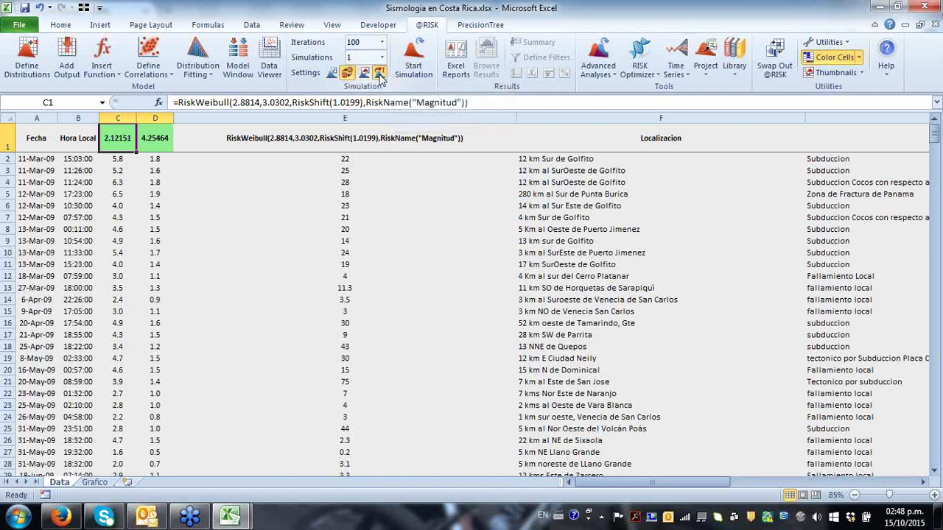
left_click(414, 59)
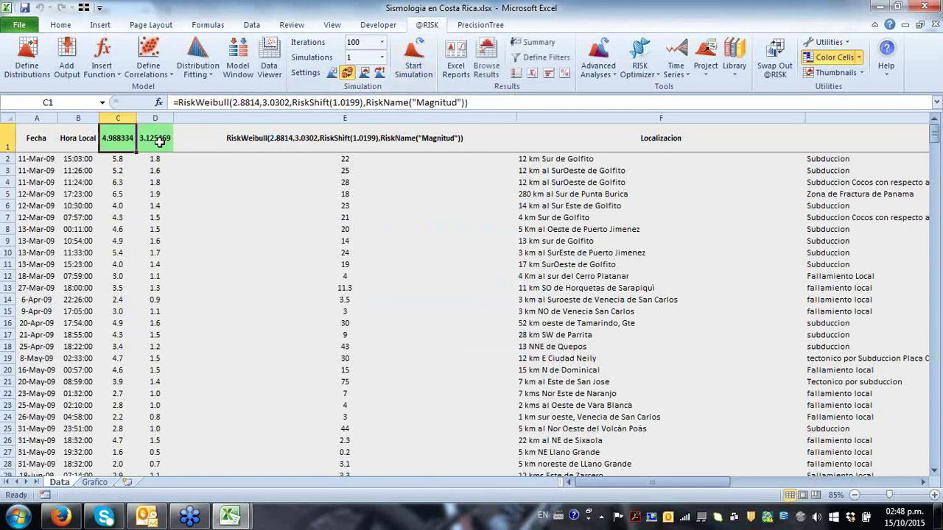
- Review the linked Magnitud distribution of D1 in the Define Distribution window and keep it as it is
left_click(161, 140)
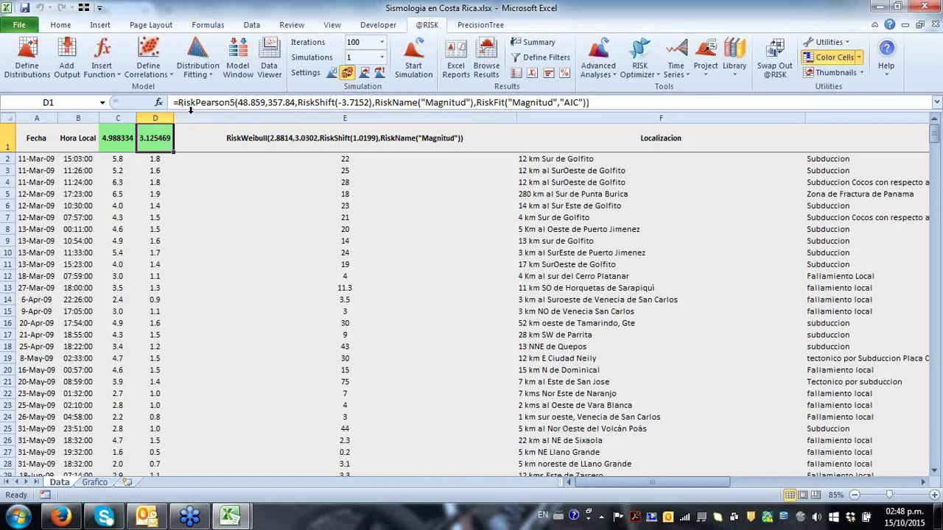
left_click(27, 67)
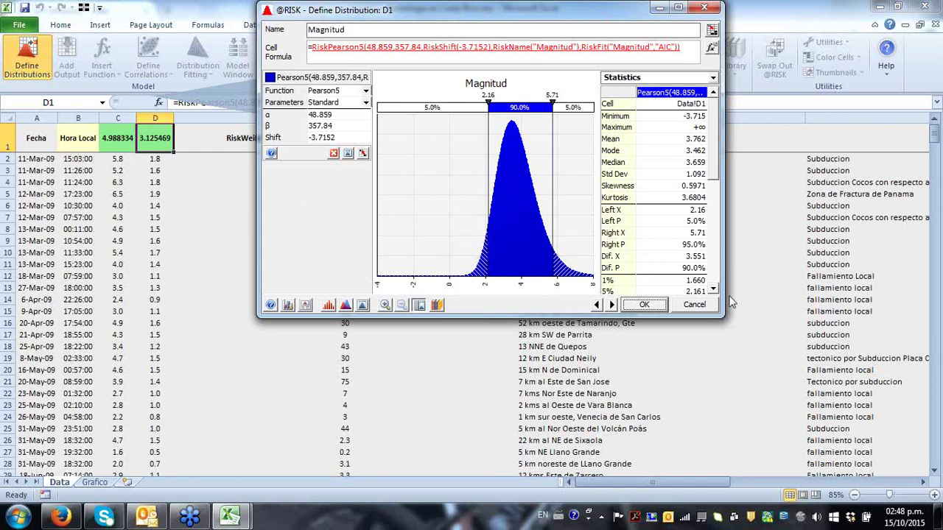
left_click(644, 304)
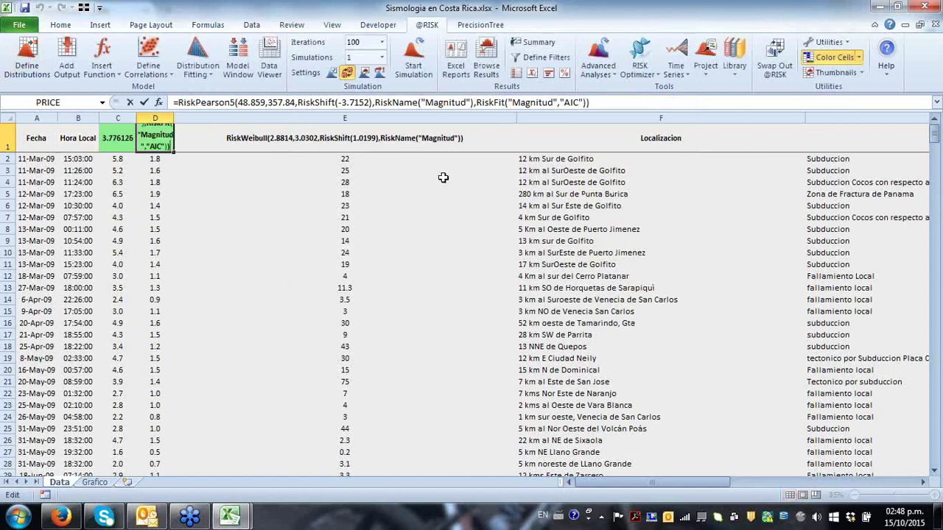
- Examine the RiskFit argument, the distribution parameters and the function name in D1's formula, leaving the formula unchanged
left_click_drag(476, 103, 587, 103)
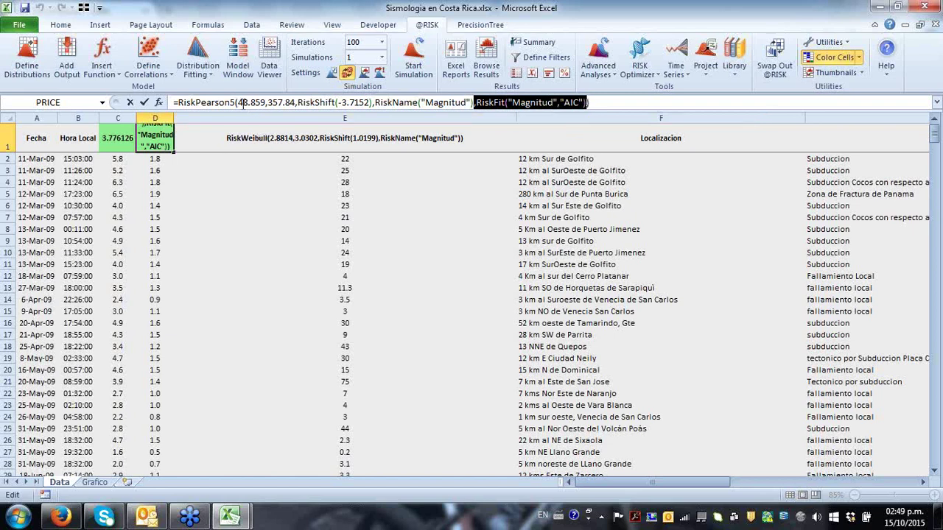
left_click_drag(238, 104, 379, 108)
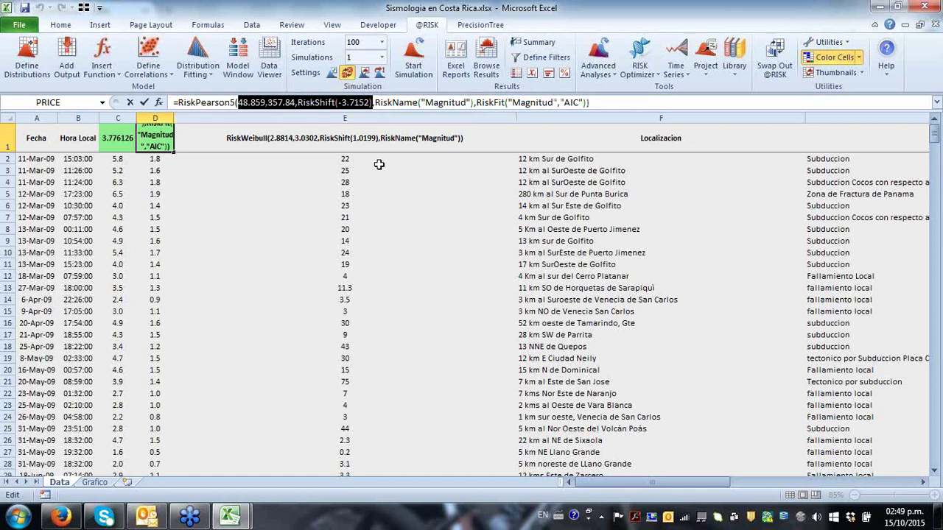
left_click_drag(238, 107, 174, 103)
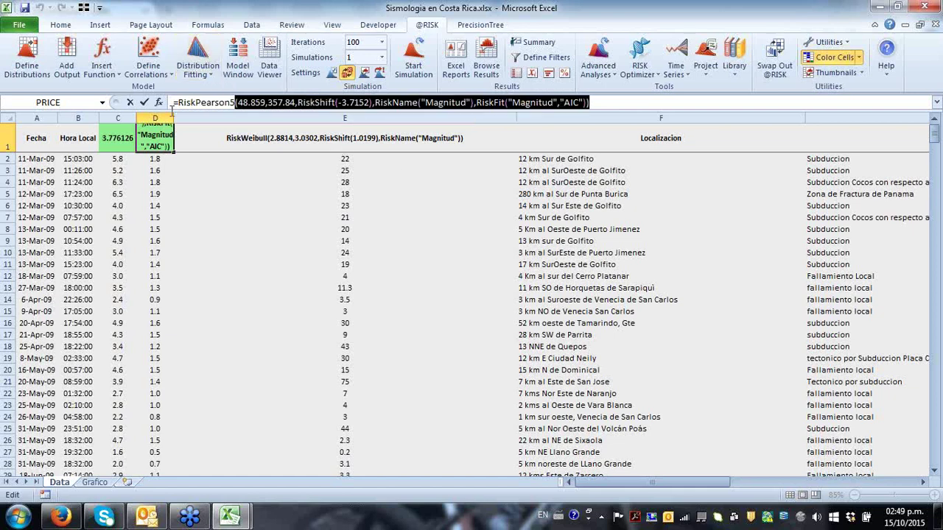
key("Escape")
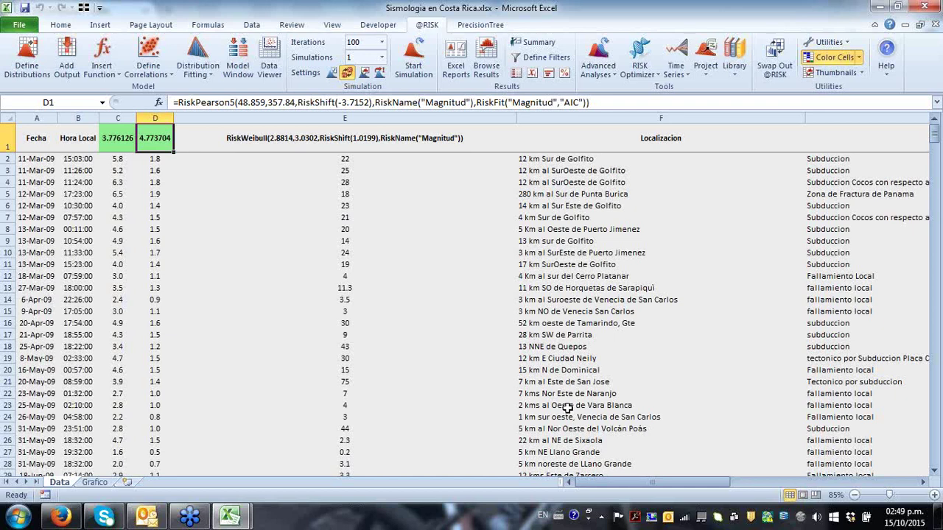
key("Down")
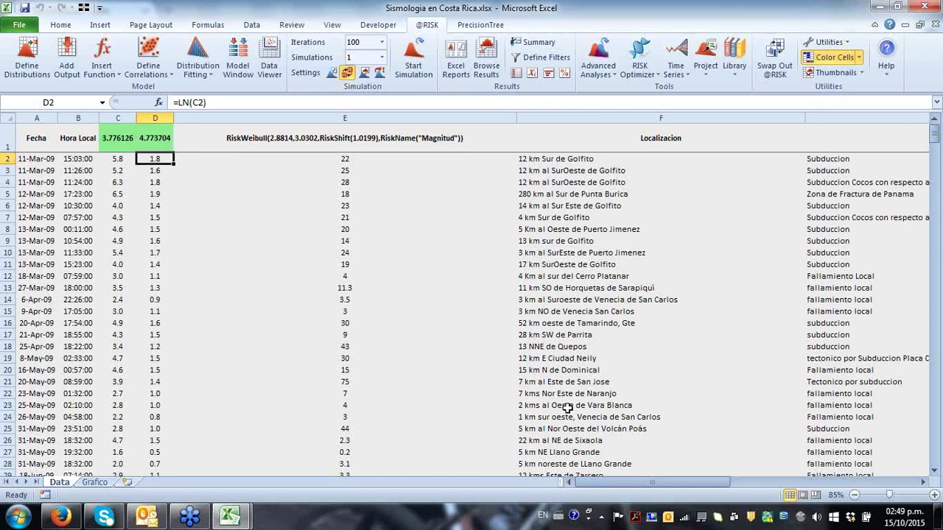
key("Up")
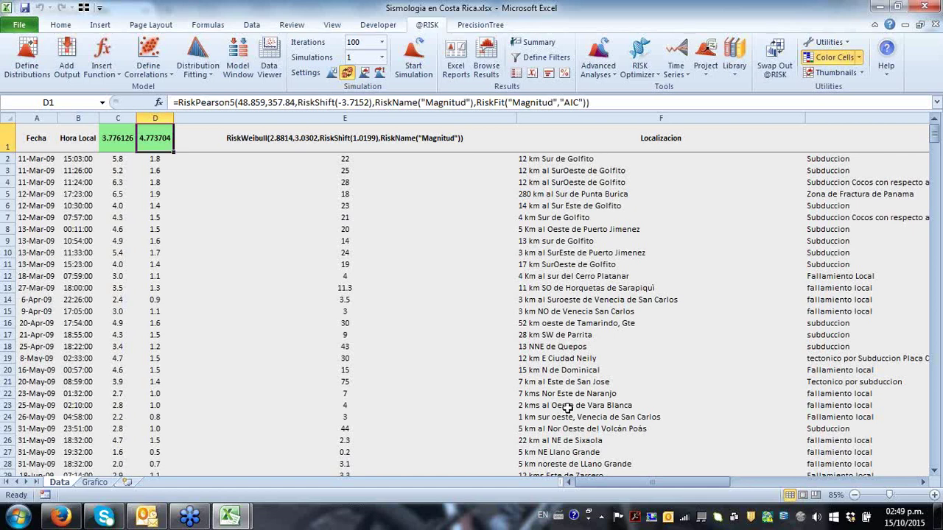
- Examine the end of the data in columns C and D, down to row 479
key("Down")
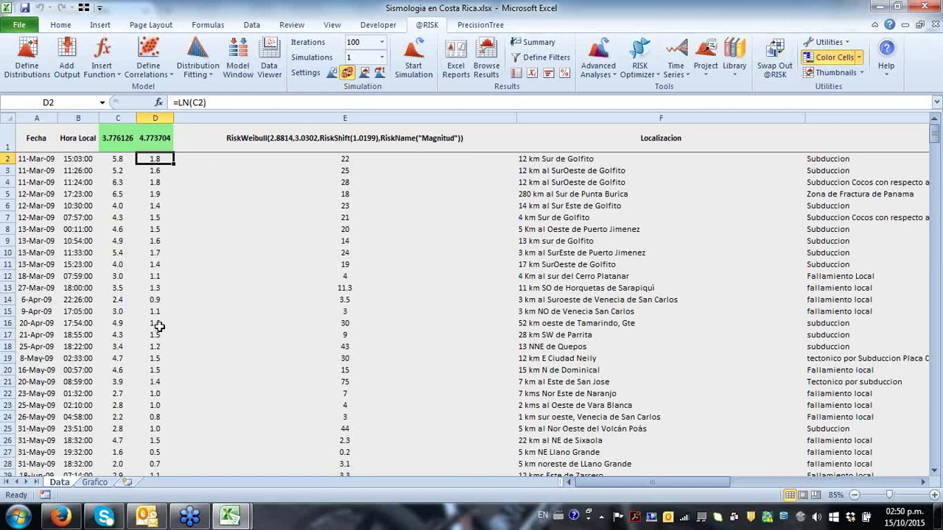
key("ctrl+Down")
key("Down")
key("Up")
key("Right")
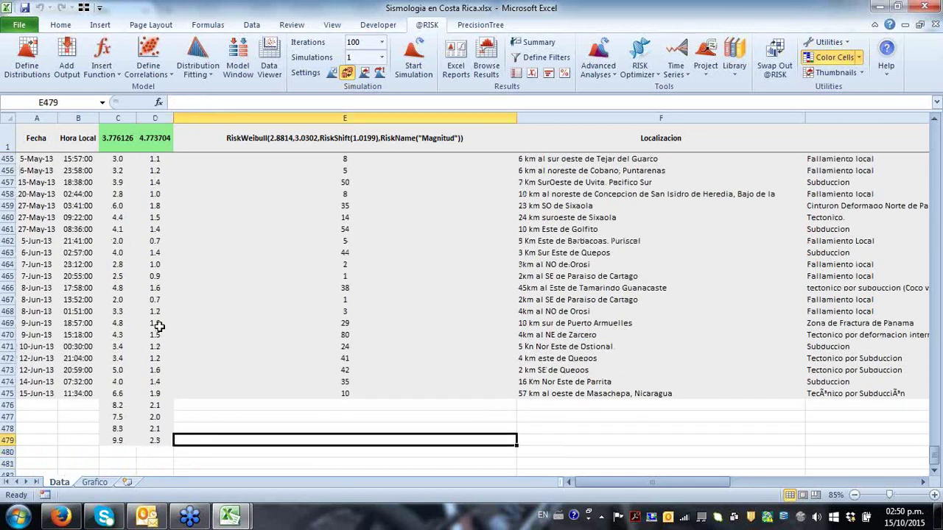
- Enter "miu" in E479, "mean" in F479 and "sigma" in E480 below the earthquake data
type("miu")
key("Right")
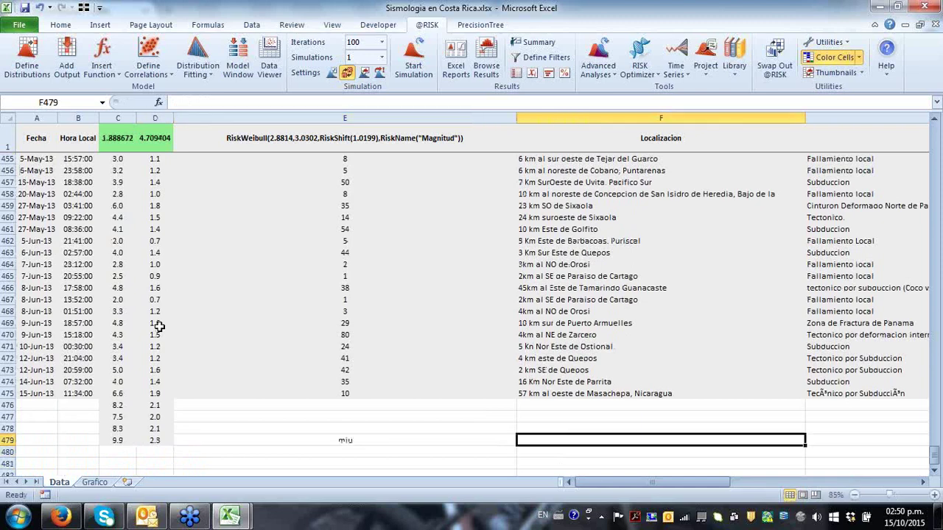
key("Left")
key("Right")
type("mean")
key("Return")
key("Left")
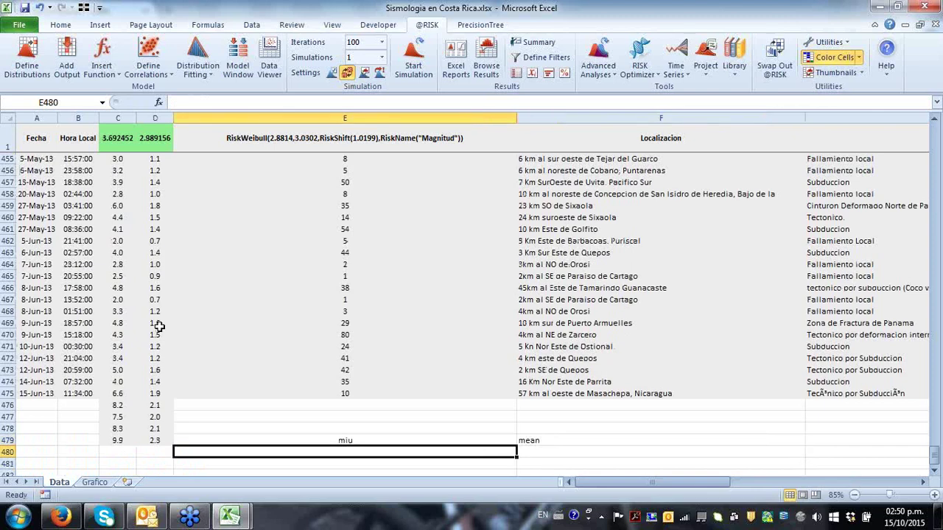
type("sigma")
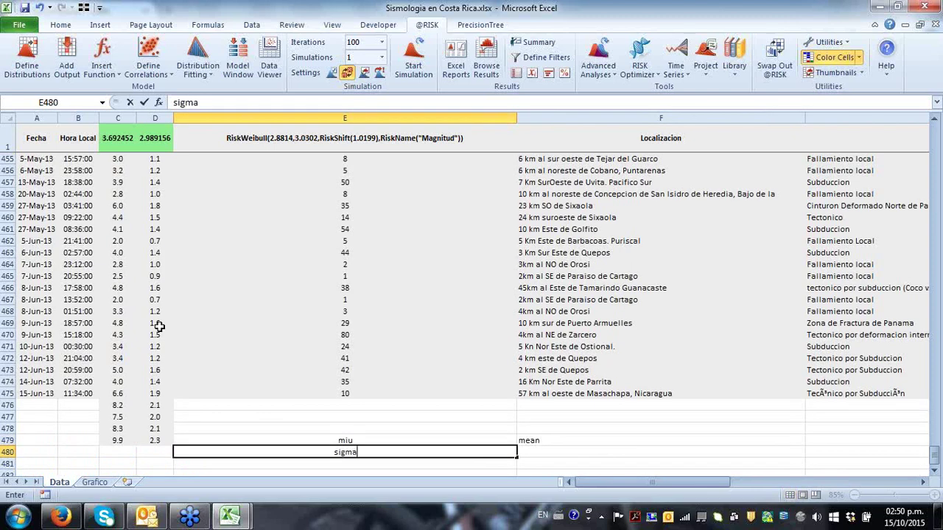
key("Right")
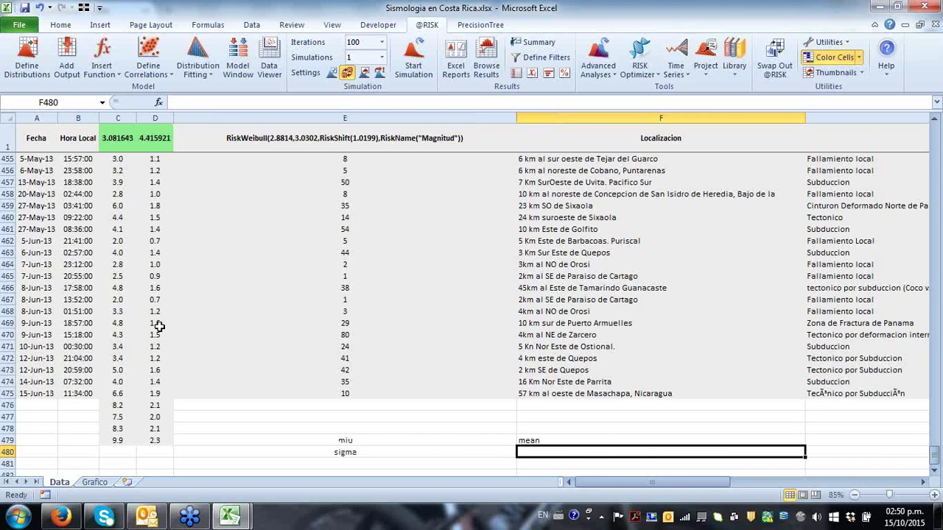
- Extend the text in F479 to "mean expected value"
key("Up")
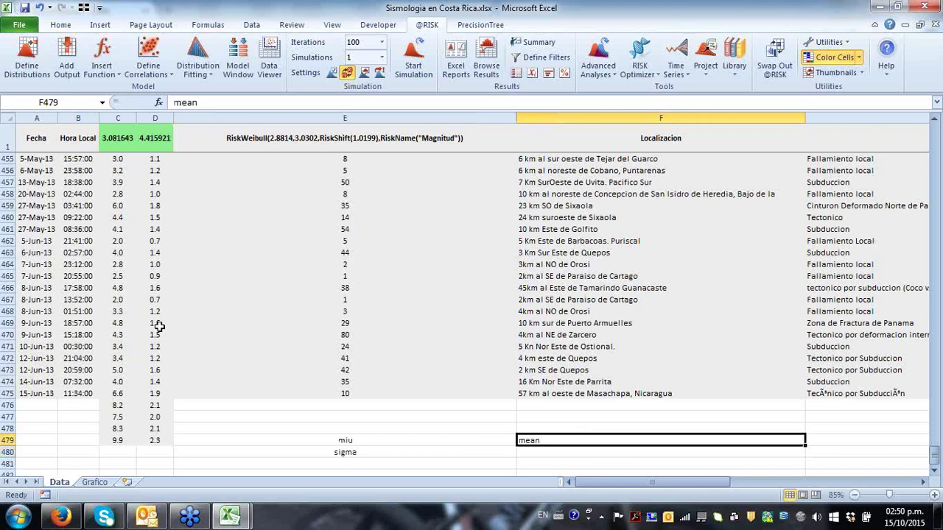
key("F2")
type("expe")
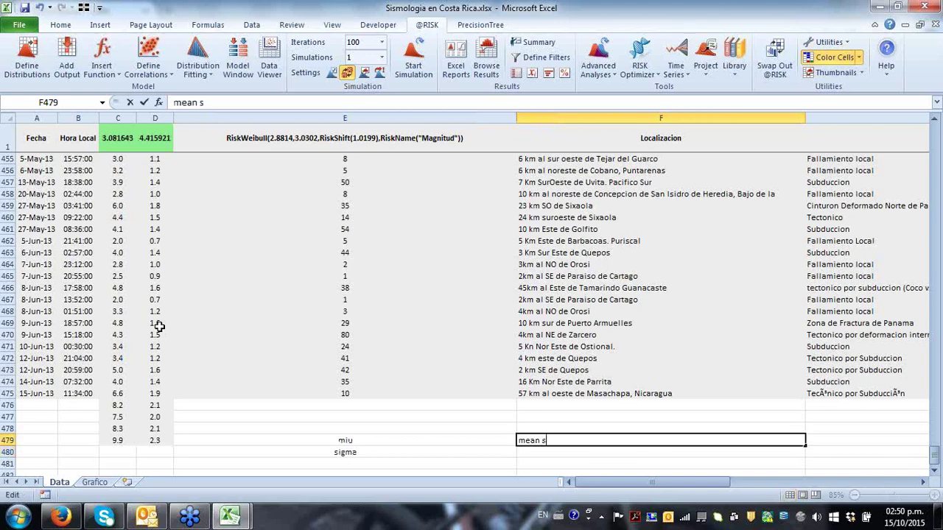
type("cted value")
key("ctrl+Return")
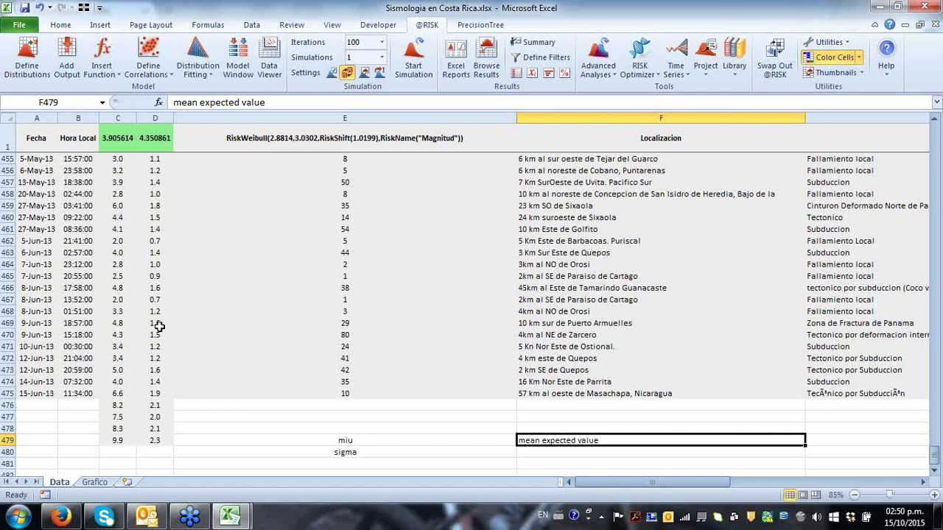
- Enter "std. deviation" in F480 as the meaning of sigma
key("Down")
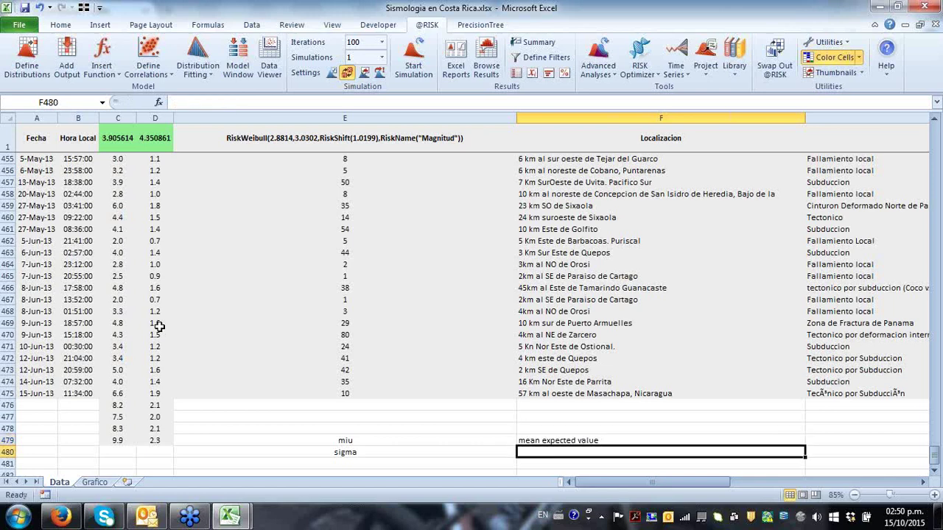
key("Up")
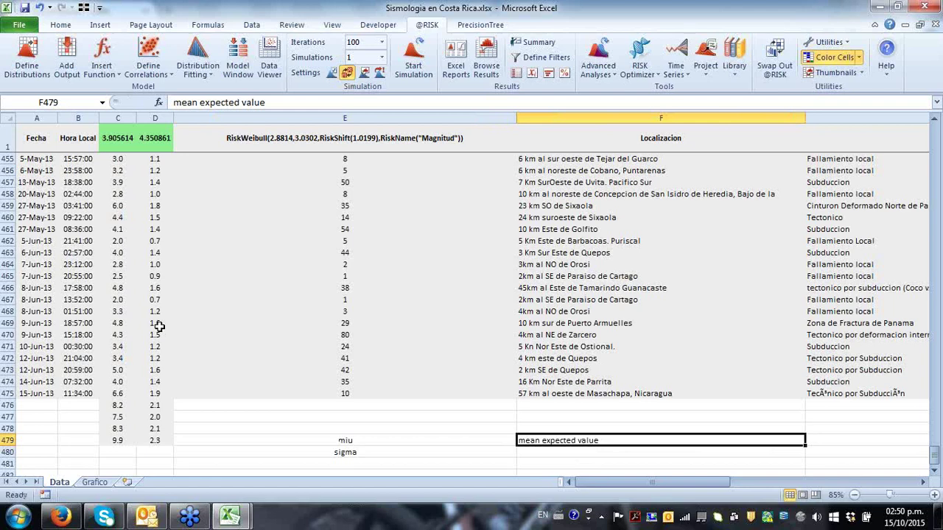
key("Down")
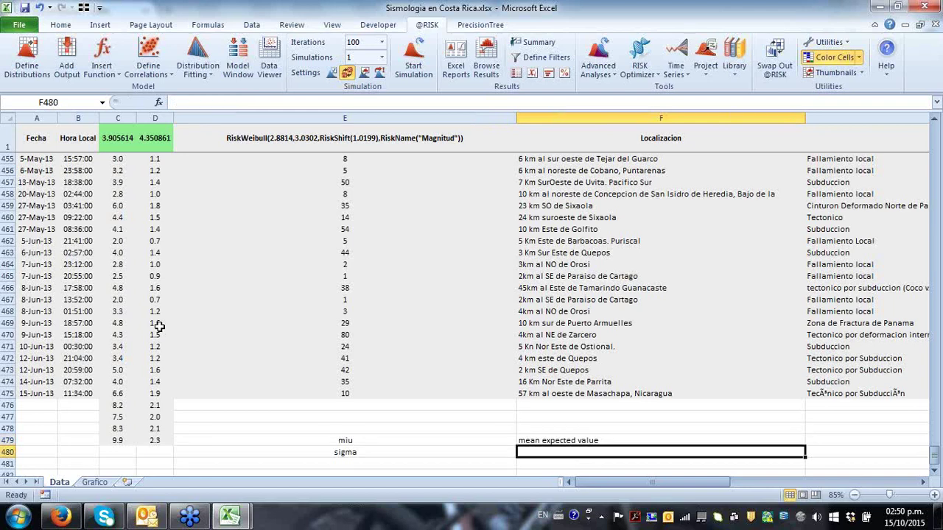
type("st")
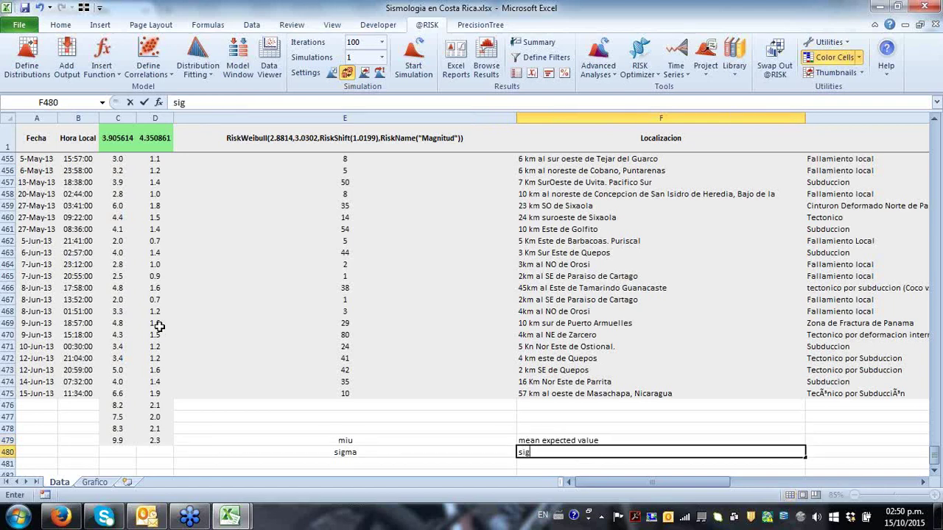
key("Escape")
type("std. deviation")
key("ctrl+Return")
- Examine the parameters of a Normal distribution in the Define Distribution window for F481, discarding it without writing to the cell
key("Down")
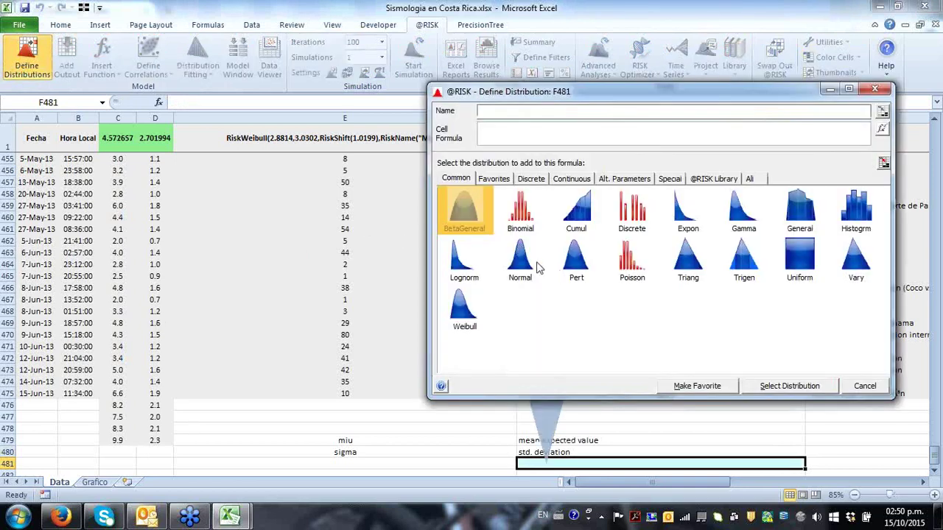
double_click(529, 262)
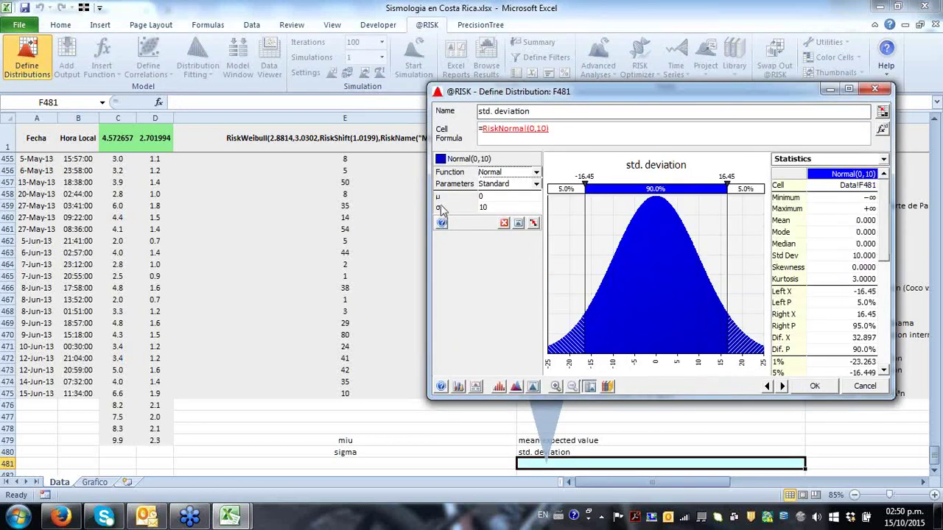
left_click(877, 90)
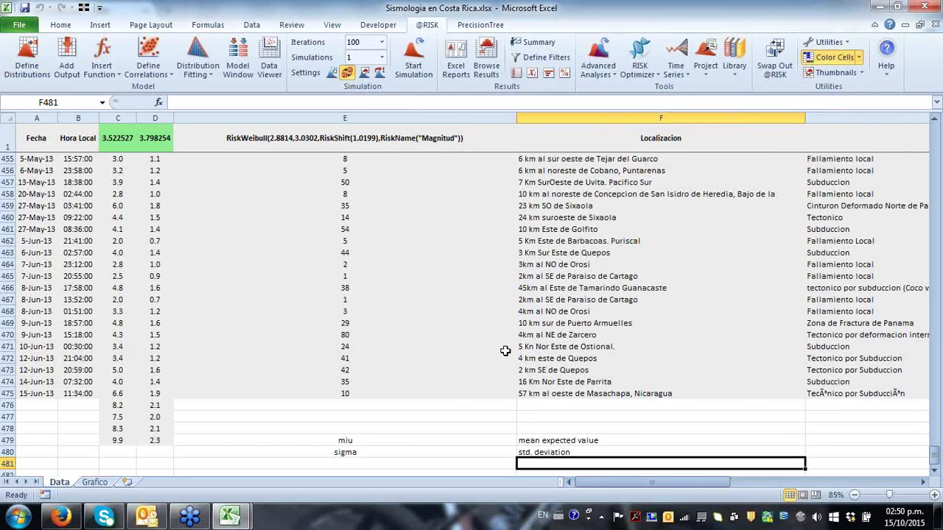
- Return to D1 at the start of the data and open the defined Magnitud fit
left_click(129, 142)
key("Right")
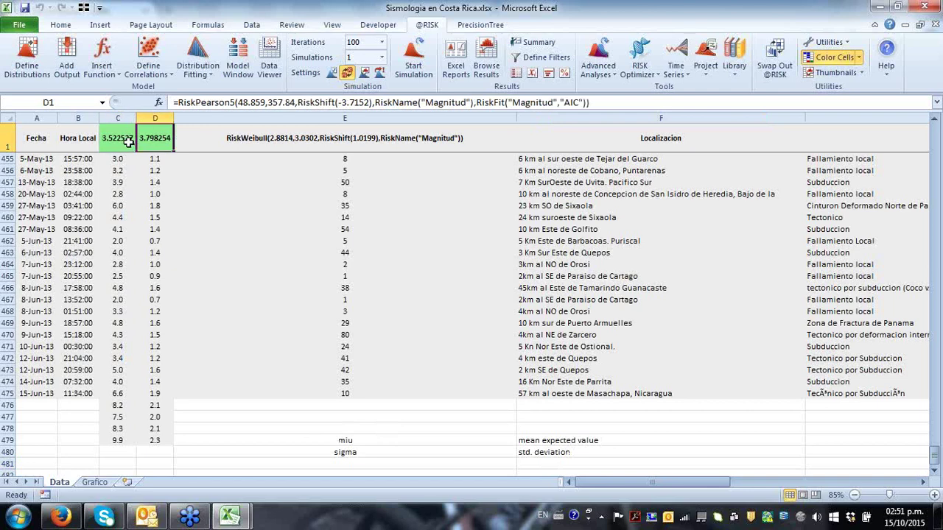
left_click(211, 67)
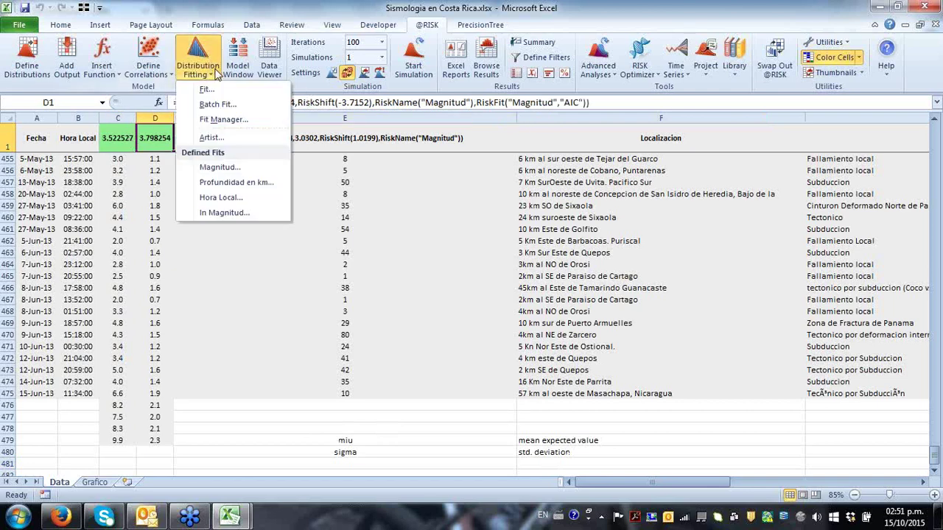
left_click(245, 124)
key("Left")
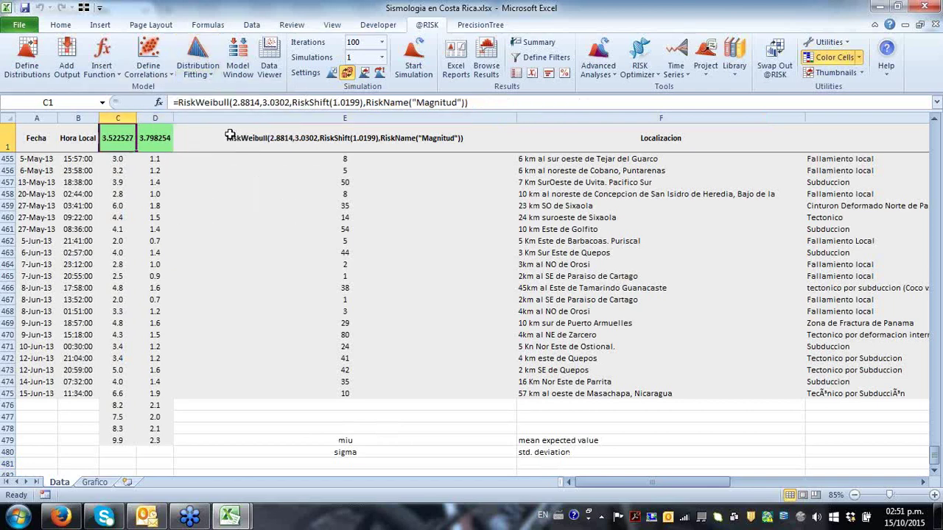
key("Down")
key("Up")
key("Right")
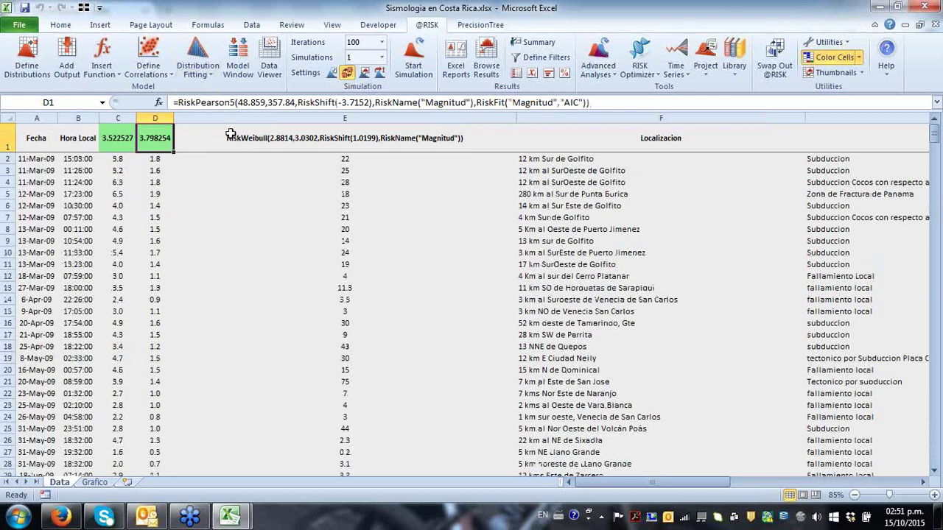
left_click(206, 63)
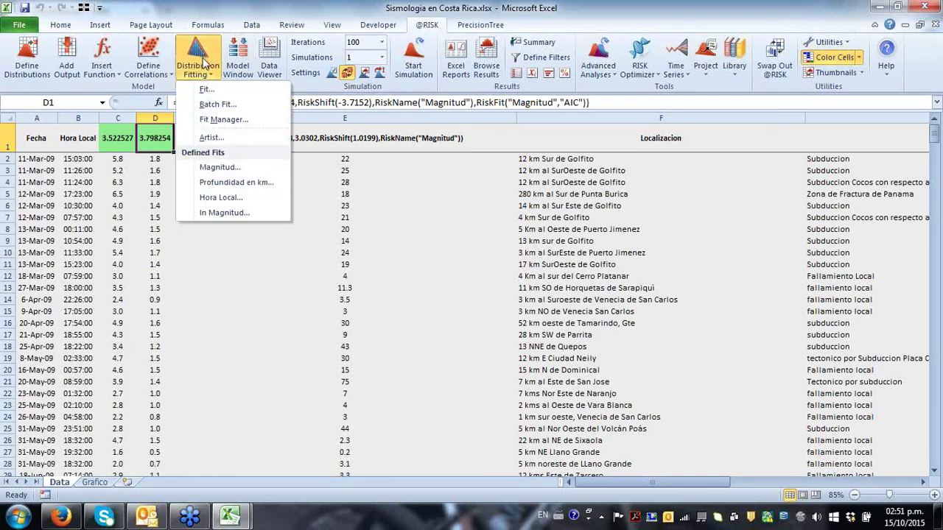
left_click(214, 167)
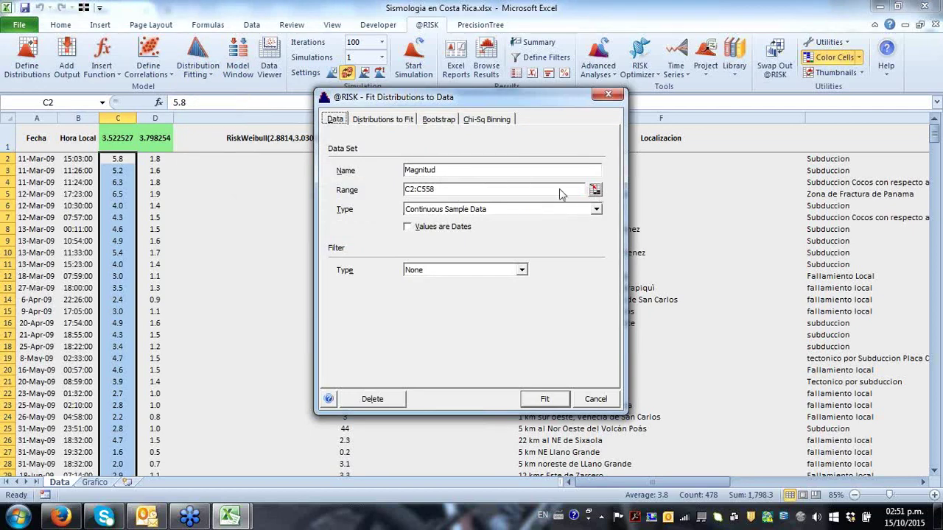
- Reselect the Magnitud fit's data range as C2:C558, extending it past the last value to include blank rows
left_click(595, 190)
key("Up")
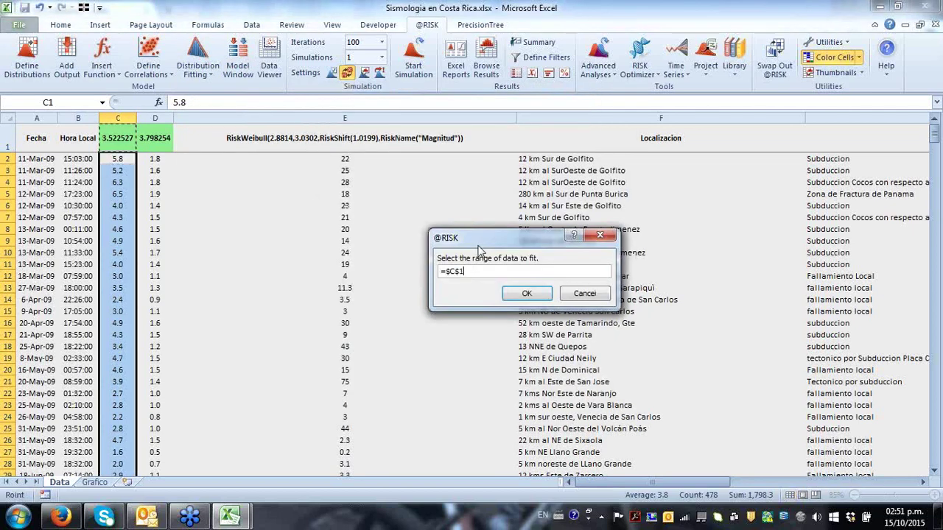
key("Down")
key("ctrl+shift+Down")
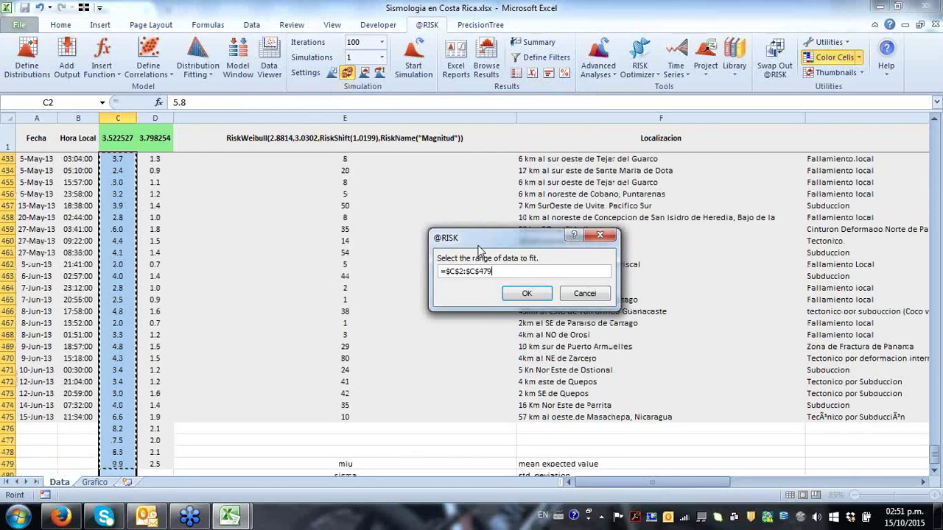
key("shift+Down")
key("shift+Down")
key("shift+Down")
key("shift+Down")
key("shift+Down")
key("shift+Down")
key("shift+Down")
key("shift+Down")
key("shift+Down")
key("shift+Down")
key("shift+Down")
key("shift+Down")
key("shift+Down")
key("shift+Down")
key("shift+Down")
key("shift+Down")
key("shift+Down")
key("shift+Down")
key("shift+Down")
key("shift+Down")
key("shift+Down")
key("shift+Down")
key("shift+Down")
key("shift+Down")
key("shift+Down")
key("shift+Down")
key("shift+Down")
key("shift+Down")
key("shift+Down")
key("shift+Down")
key("shift+Down")
key("shift+Down")
key("shift+Down")
key("shift+Down")
key("shift+Down")
key("shift+Down")
key("shift+Down")
key("shift+Down")
key("shift+Down")
key("shift+Down")
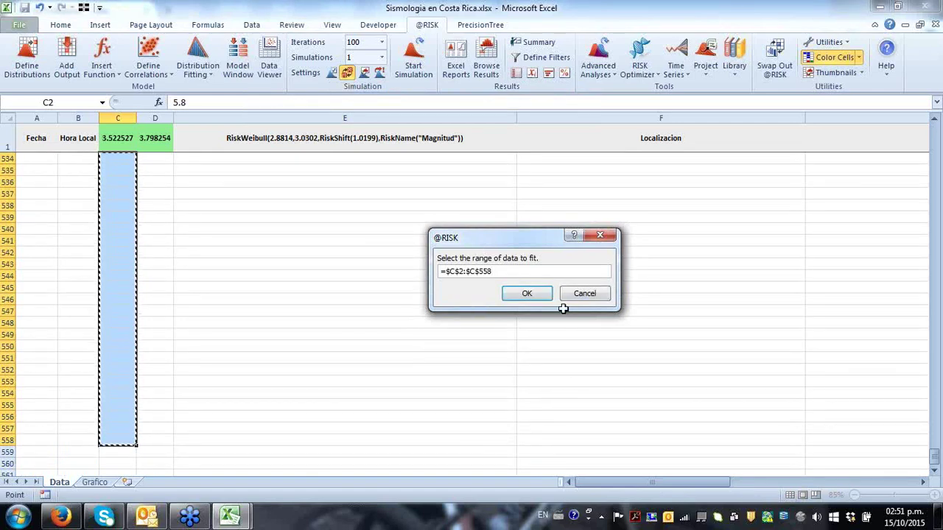
left_click(532, 295)
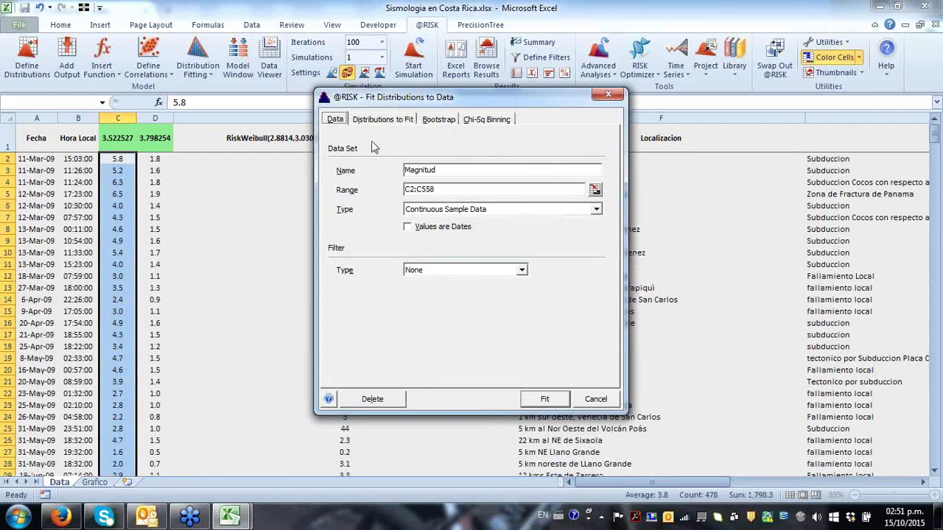
- Run the Magnitud fit on the extended range, accepting that blank or non-numeric values are ignored
left_click(548, 404)
left_click(516, 298)
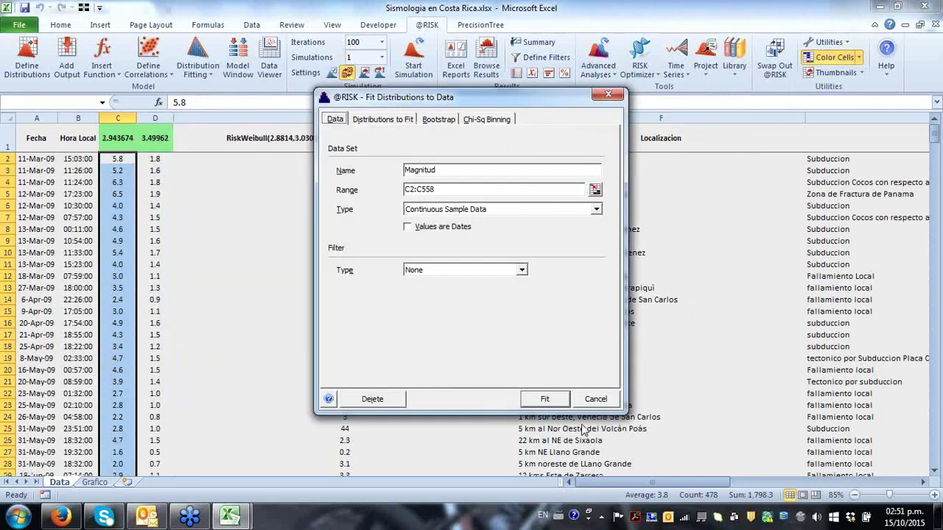
left_click(546, 401)
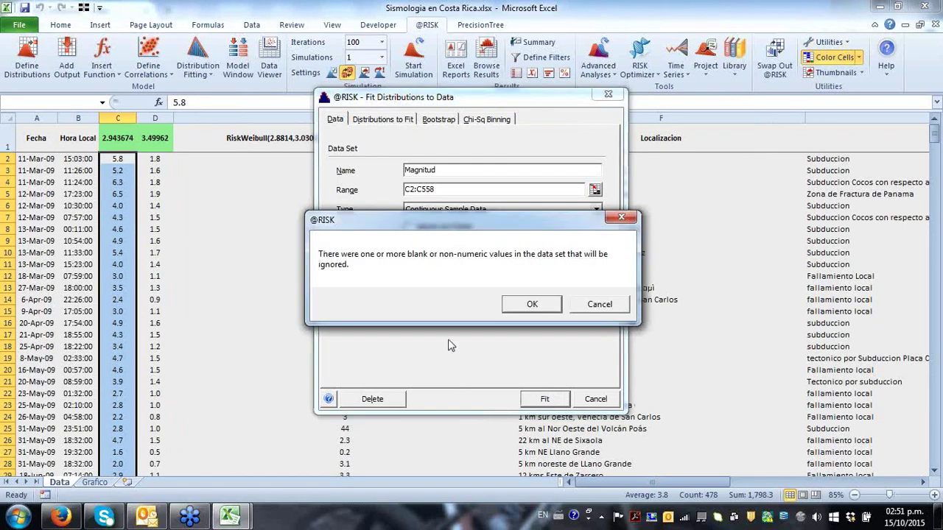
left_click(532, 305)
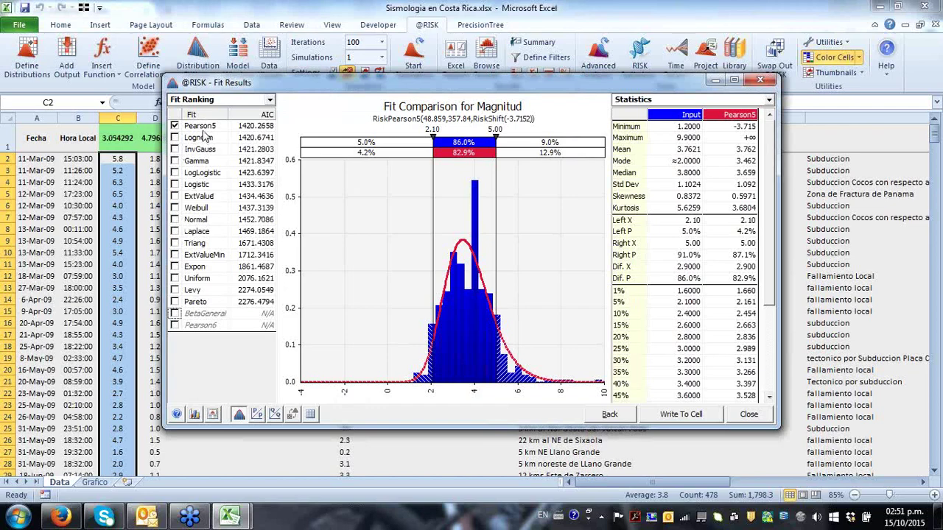
- Prepare to write the fit to a cell in the Linked format, with the best fit based on the A-D Statistic
left_click(695, 417)
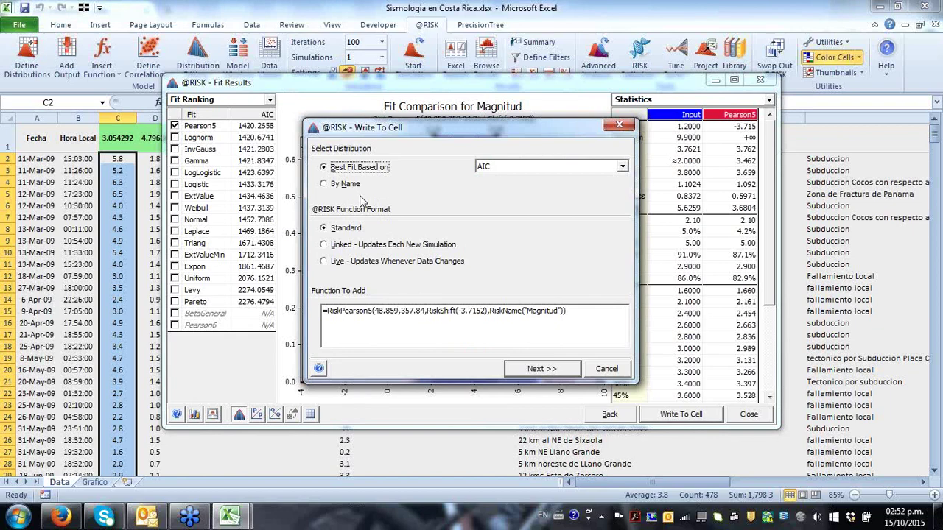
left_click(325, 245)
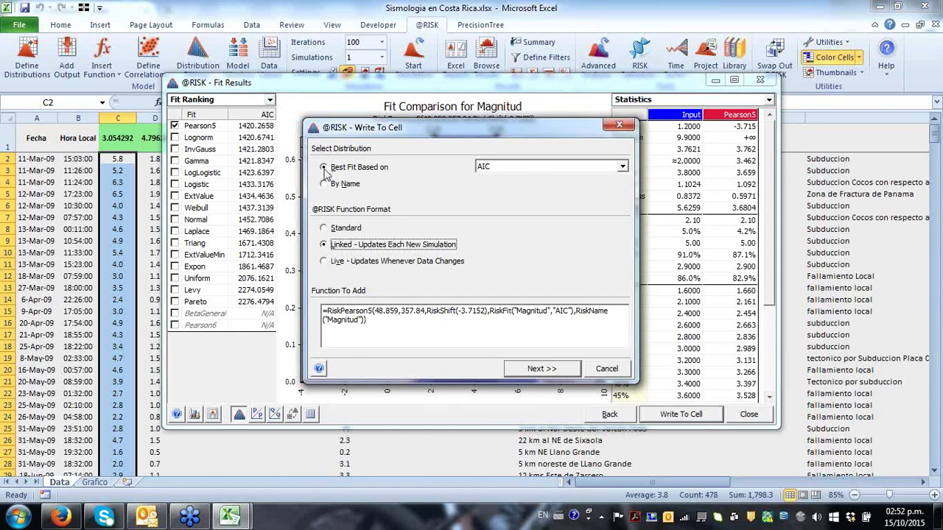
left_click(622, 167)
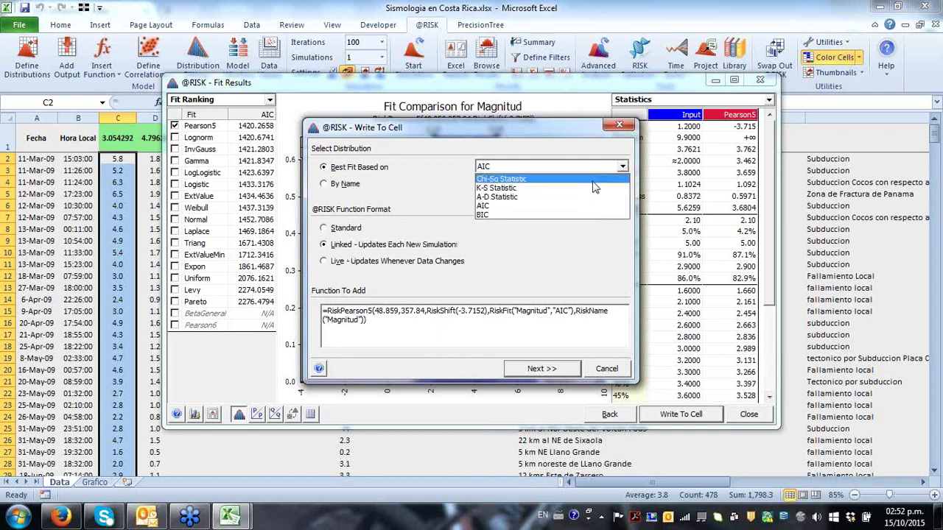
left_click(519, 197)
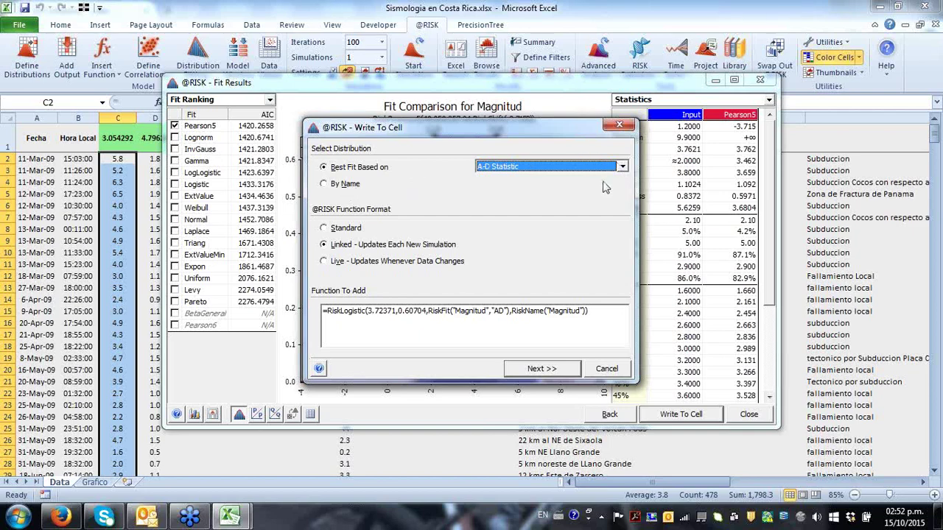
- Choose the distribution to write by name instead and set it to Weibull
left_click(360, 187)
left_click(622, 184)
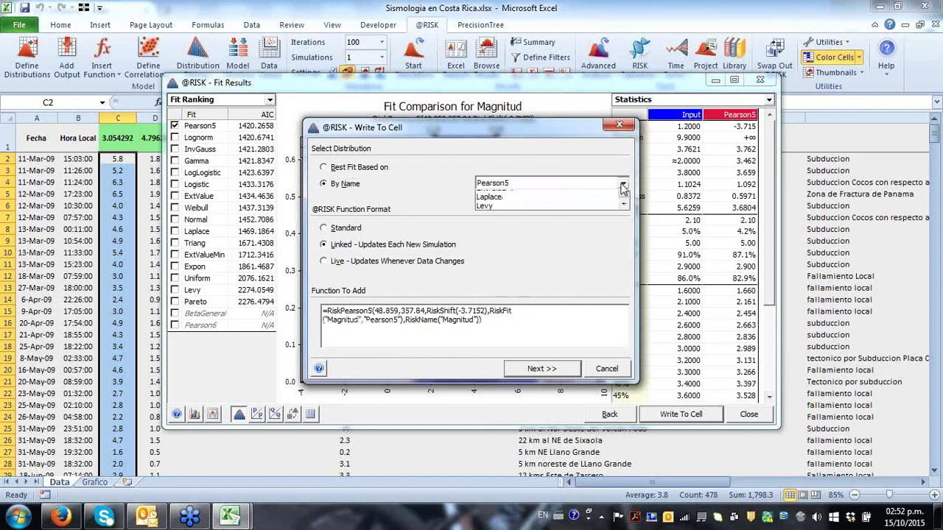
scroll(622, 230, "up", 3)
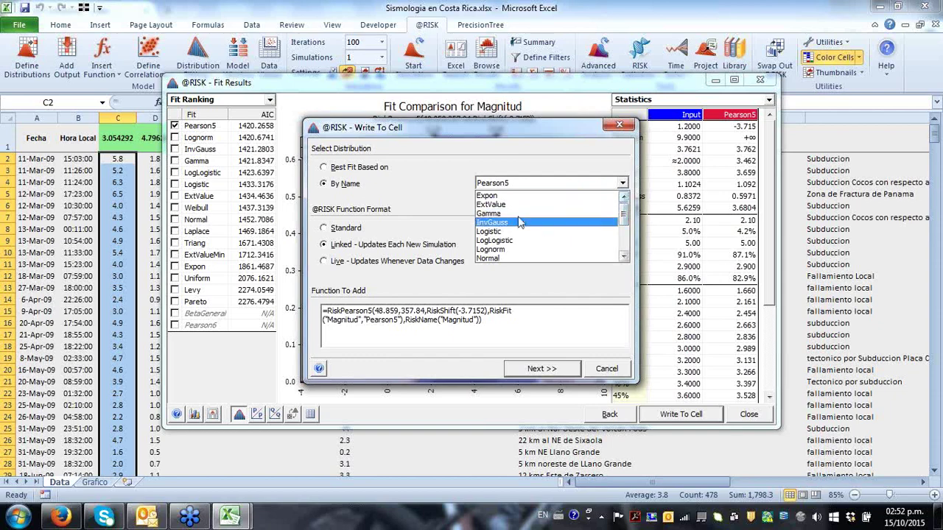
scroll(626, 229, "down", 3)
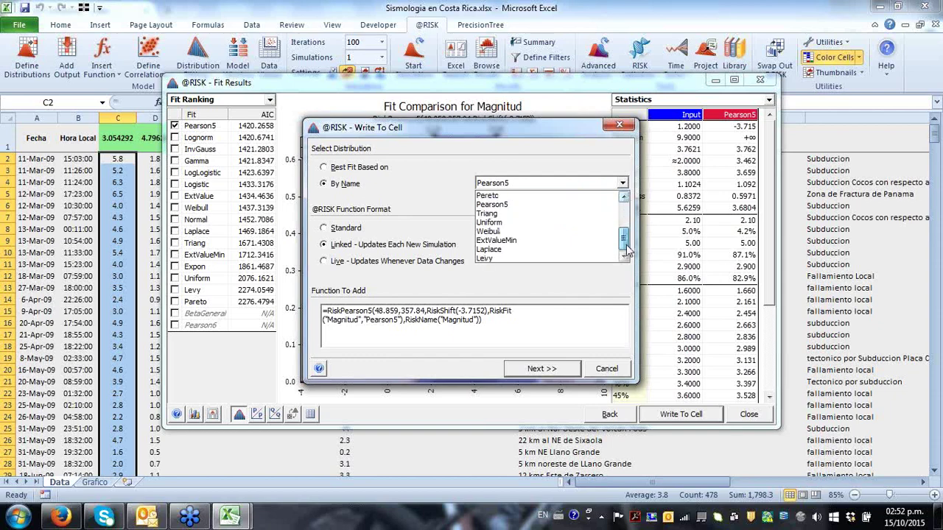
left_click(494, 232)
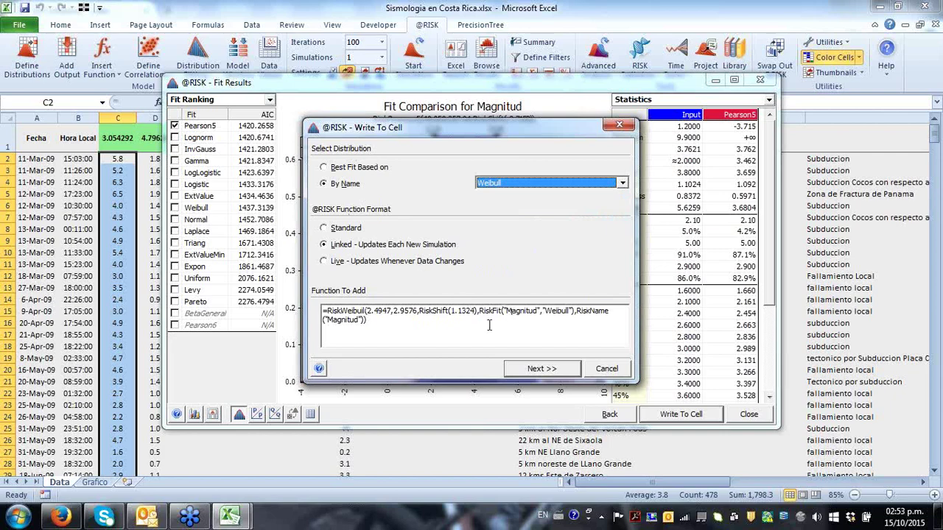
- Compare the RiskFit argument of the function to add between best fit by A-D Statistic and Weibull chosen by name
left_click_drag(484, 312, 574, 314)
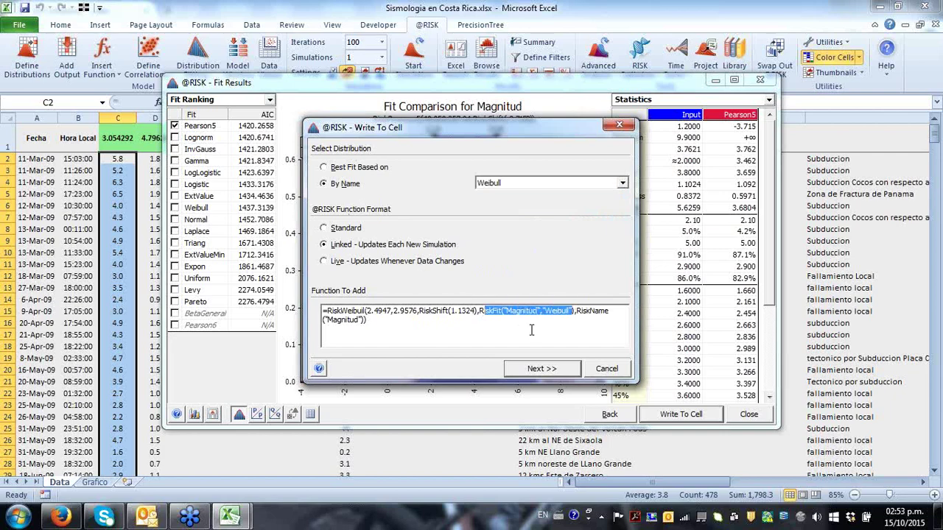
left_click(343, 168)
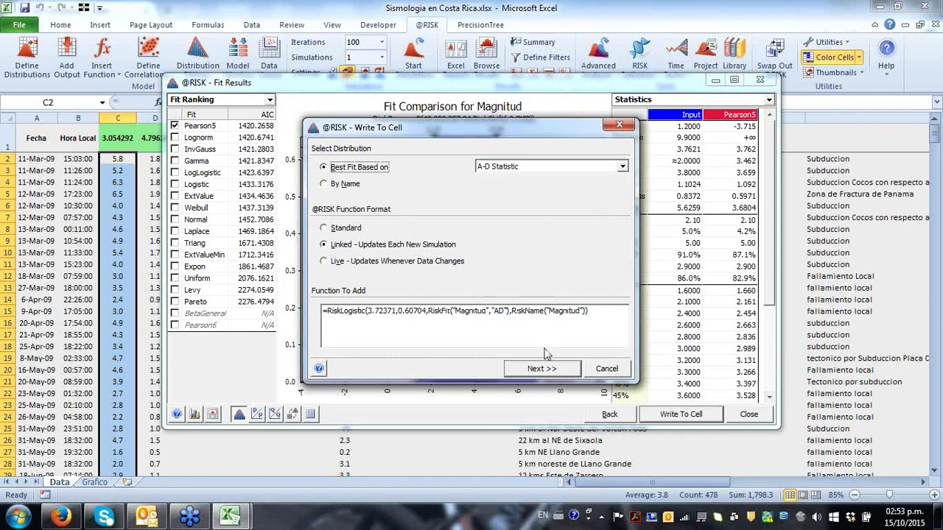
left_click_drag(427, 311, 510, 313)
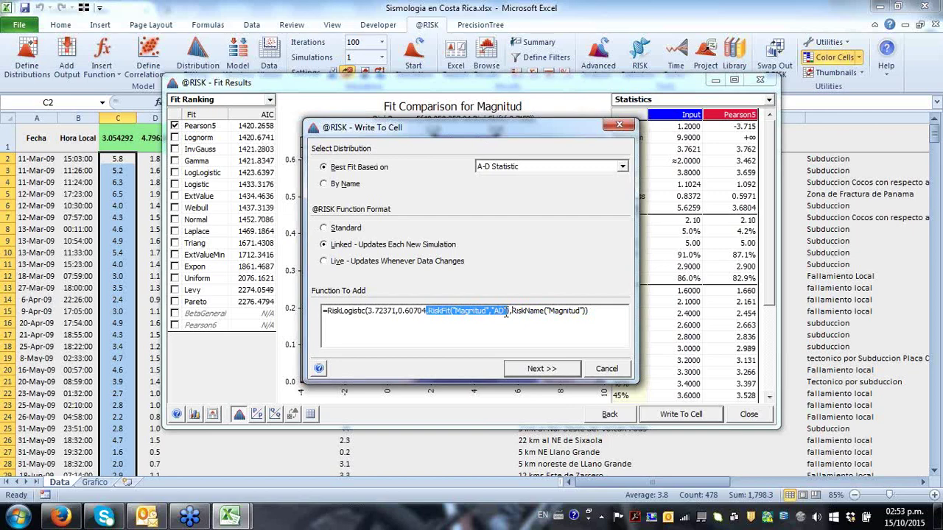
left_click(343, 185)
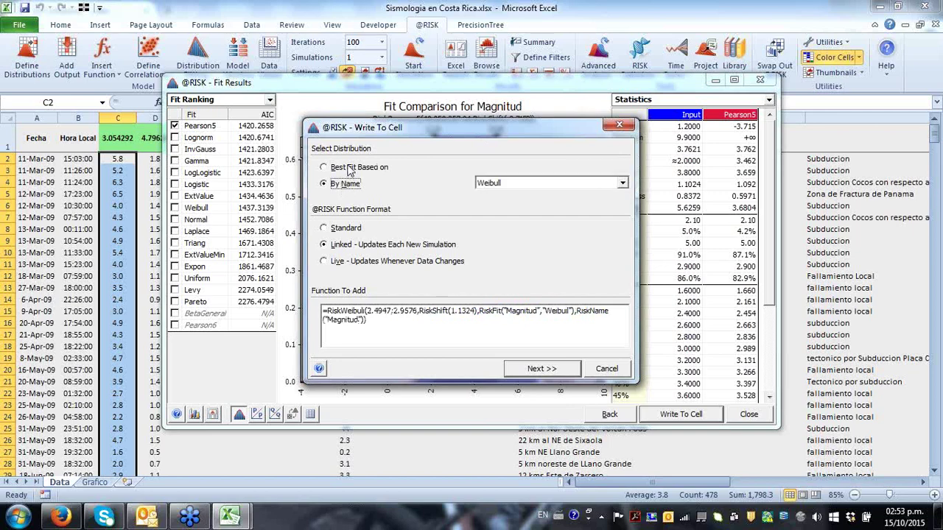
left_click_drag(480, 309, 579, 313)
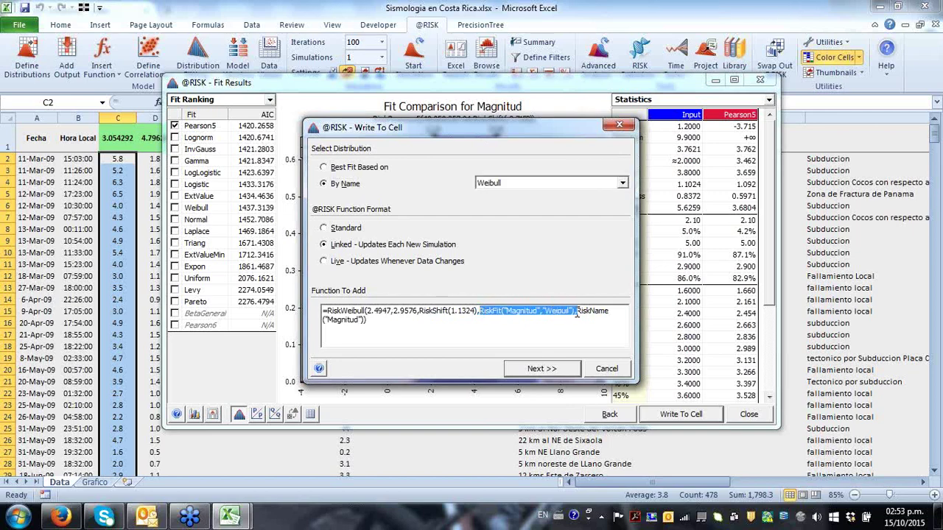
left_click(354, 168)
left_click(347, 185)
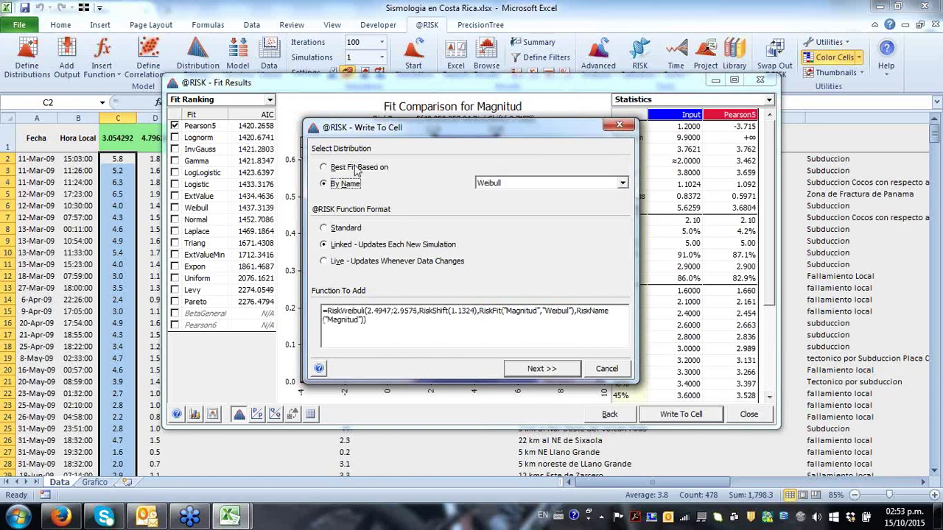
left_click(355, 168)
left_click(350, 186)
left_click(349, 186)
left_click(356, 168)
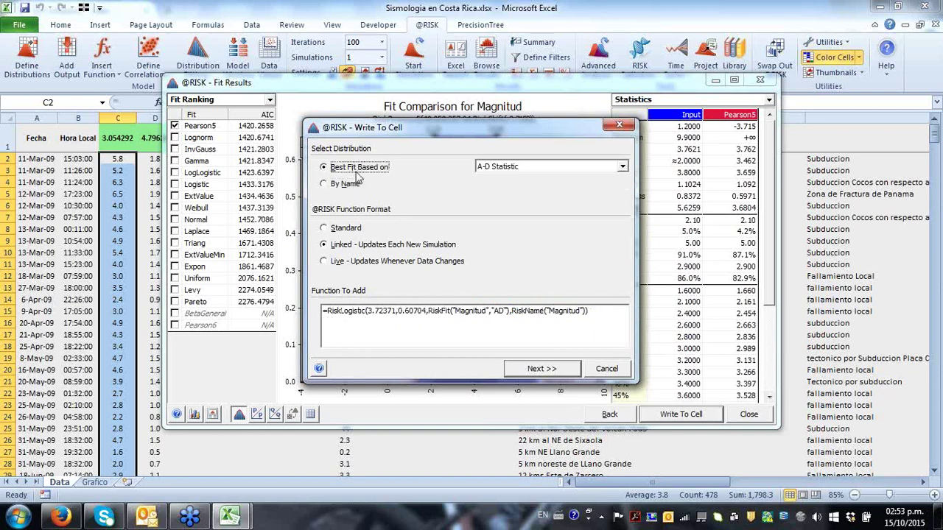
- Write the Magnitud fit to cell D1 as a Linked Weibull distribution chosen by name
left_click(350, 185)
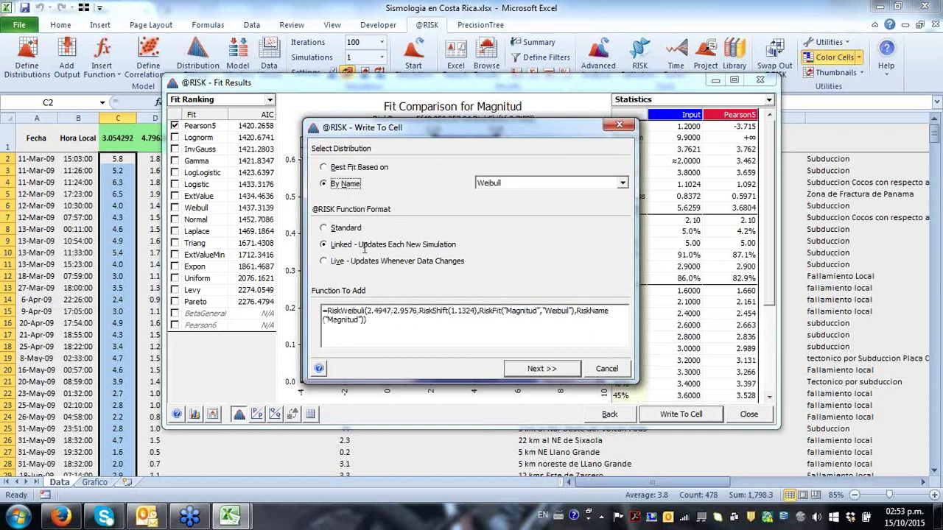
left_click(545, 370)
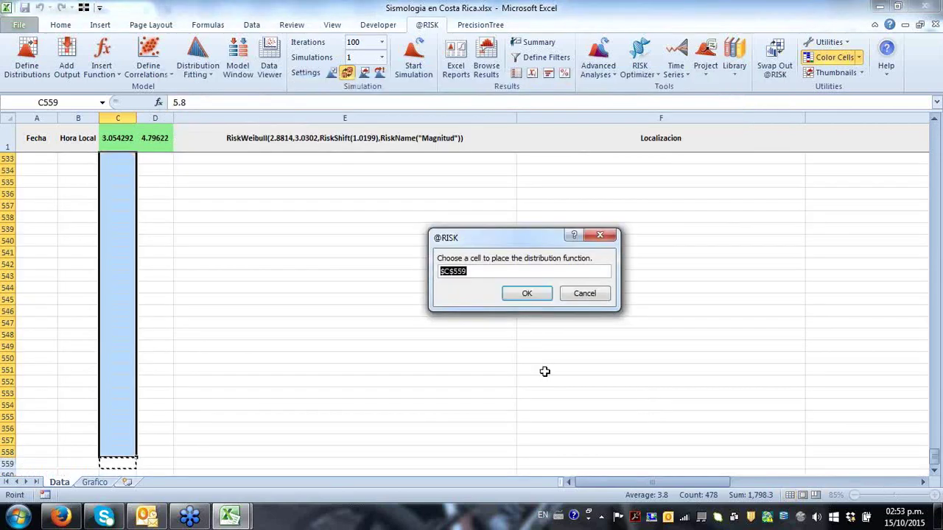
left_click(164, 139)
left_click(528, 294)
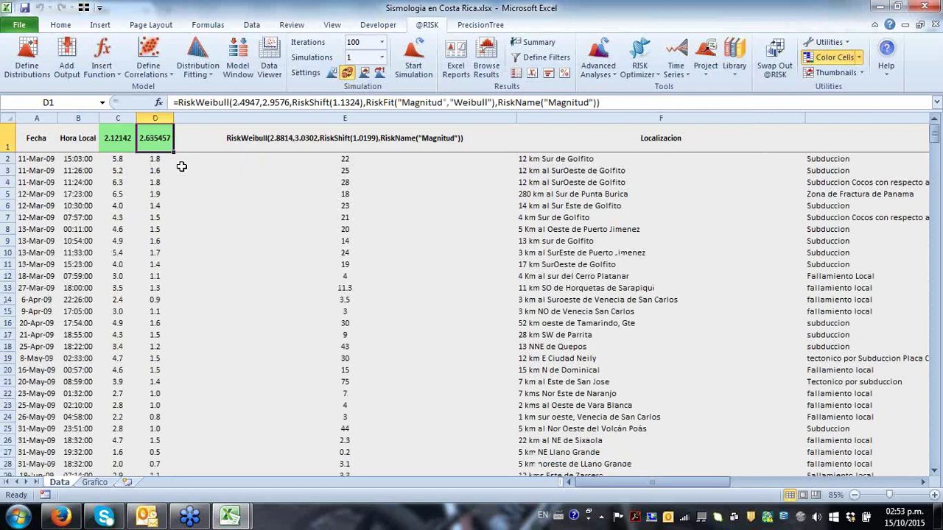
- Inspect the parameters, RiskShift and RiskFit arguments of the RiskWeibull formula in D1 without changing it
key("F2")
key("Escape")
left_click(241, 102)
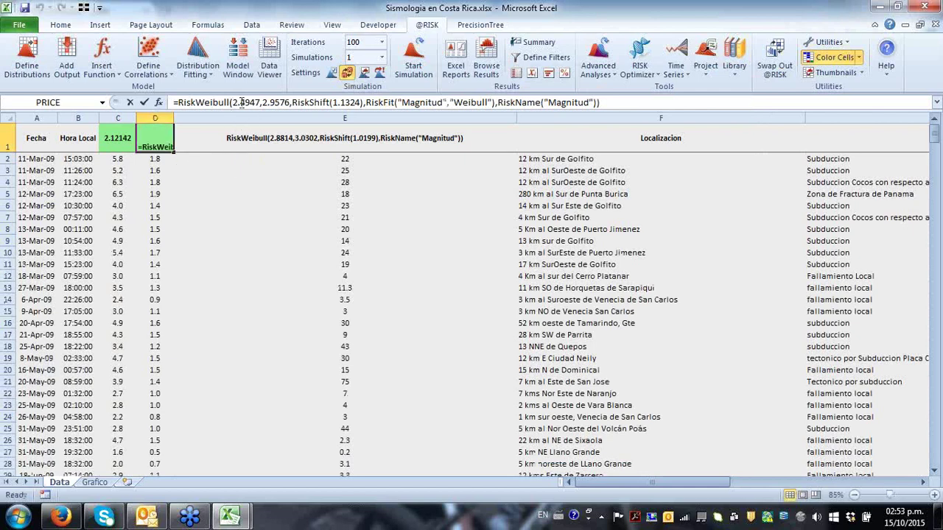
left_click_drag(241, 103, 369, 102)
key("Escape")
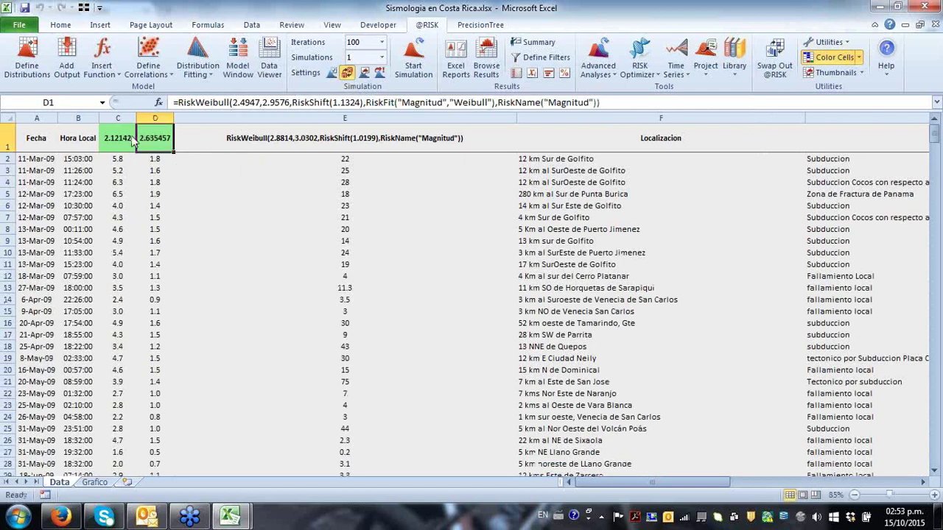
- Review the last magnitude values in C476:C479, and return to the Weibull formula in D1
left_click(158, 161)
key("ctrl+Down")
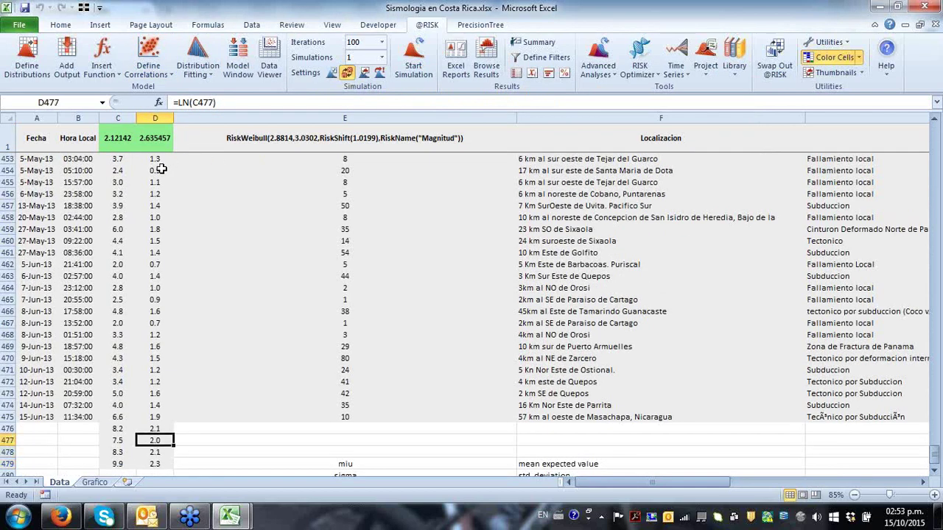
key("Left")
key("Up")
key("shift+Down")
key("shift+Down")
key("shift+Down")
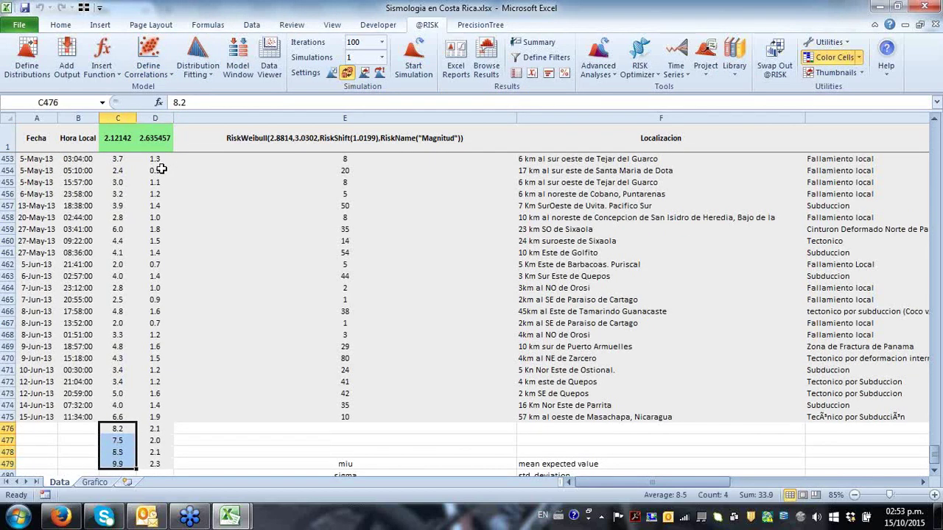
key("ctrl+Up")
key("Up")
key("Right")
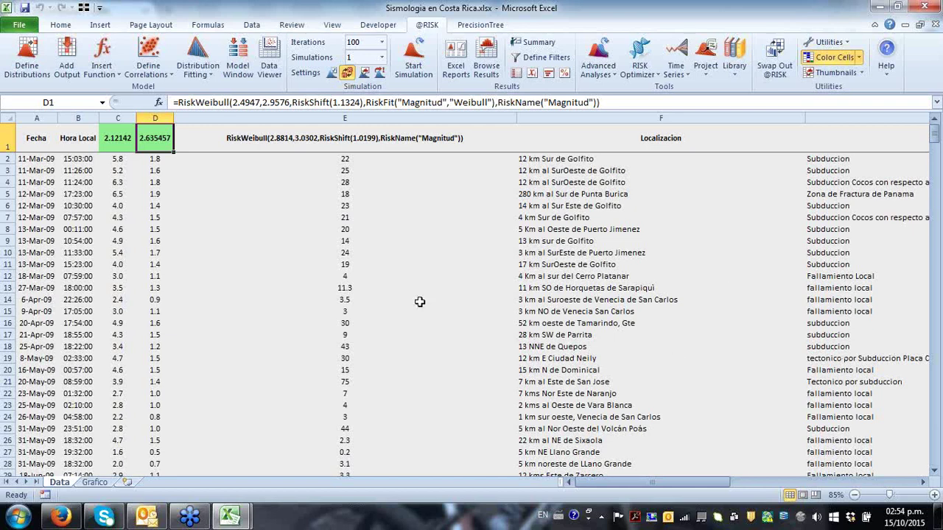
- Close the Sismologia en Costa Rica.xlsx workbook
mouse_move(191, 524)
left_click(77, 160)
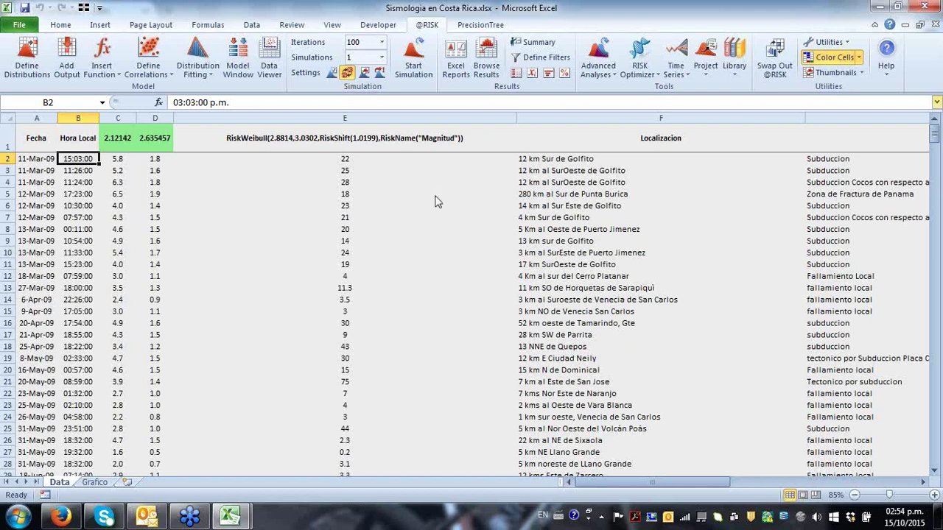
left_click(934, 25)
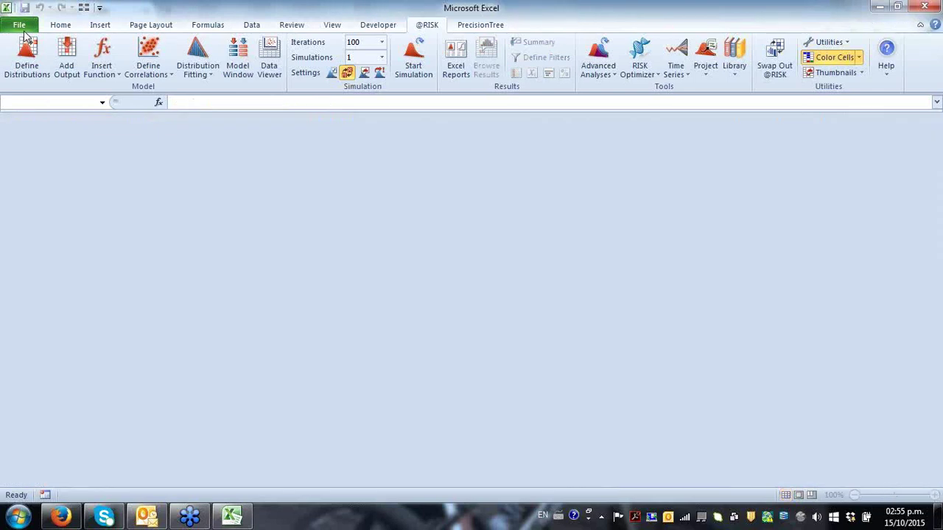
- Open Airline accidents.xlsx from the Models in English folder inside Palisade Training
key("ctrl+o")
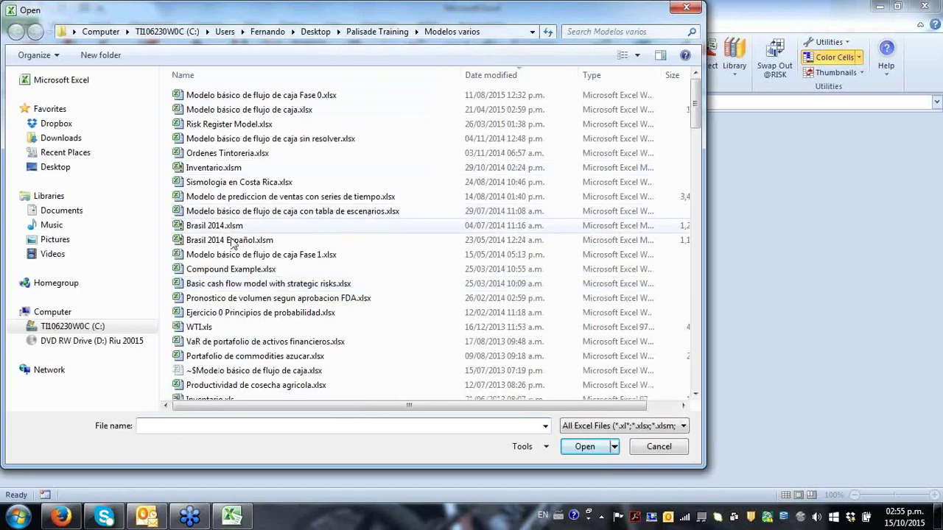
left_click(511, 77)
left_click(507, 76)
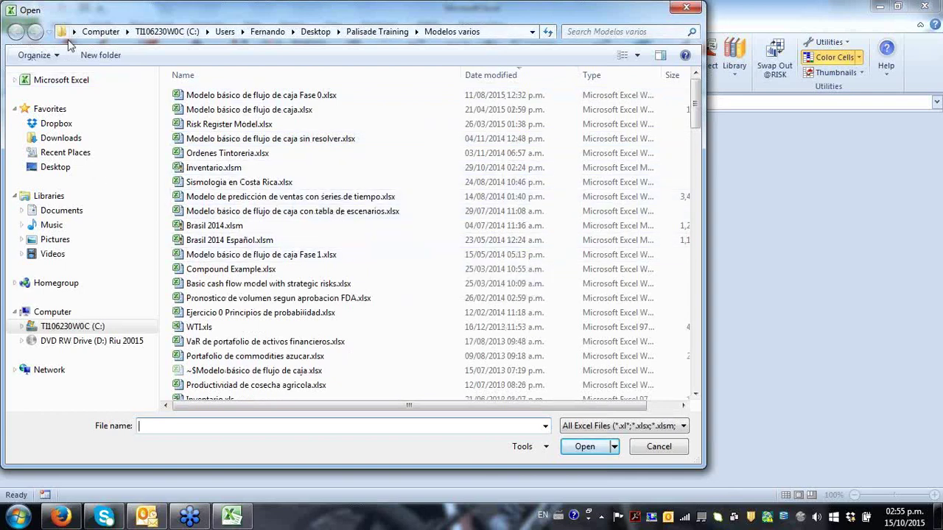
left_click(352, 32)
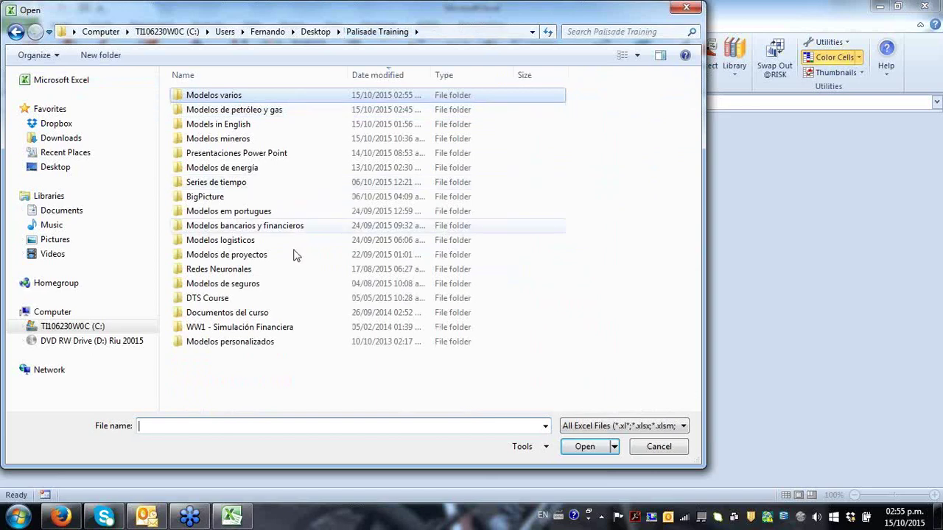
left_click(238, 126)
double_click(238, 126)
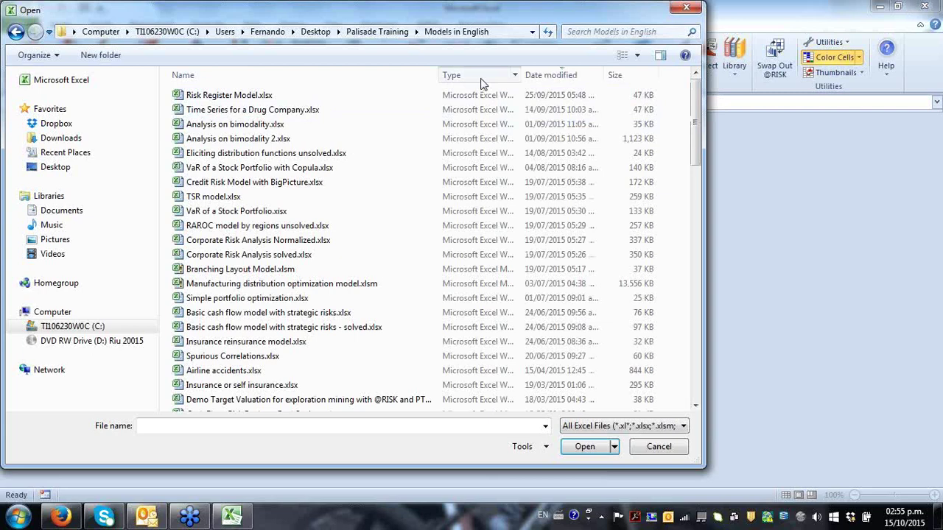
left_click(553, 76)
left_click(552, 75)
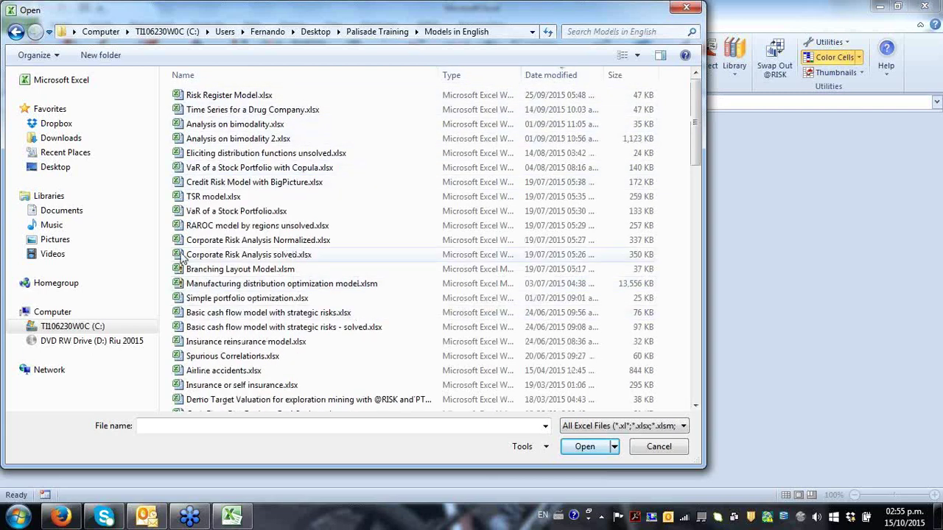
double_click(242, 371)
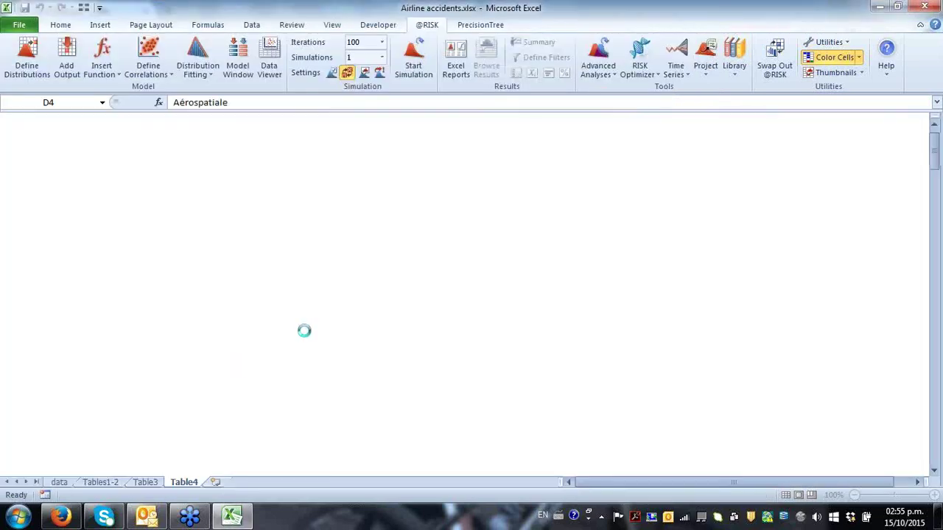
- Show the accident records on the data sheet and look over the columns from Date to Make2
left_click(99, 482)
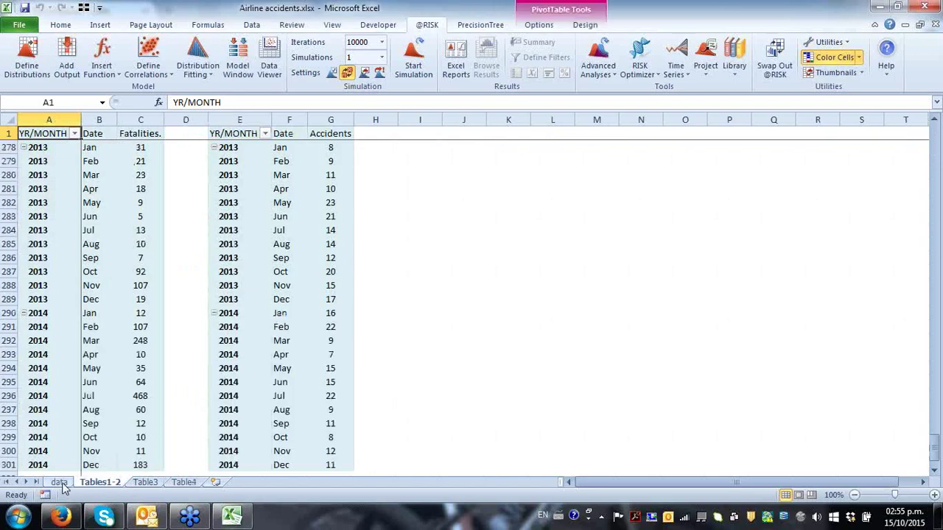
left_click(61, 484)
left_click(131, 168)
scroll(131, 168, "down", 3)
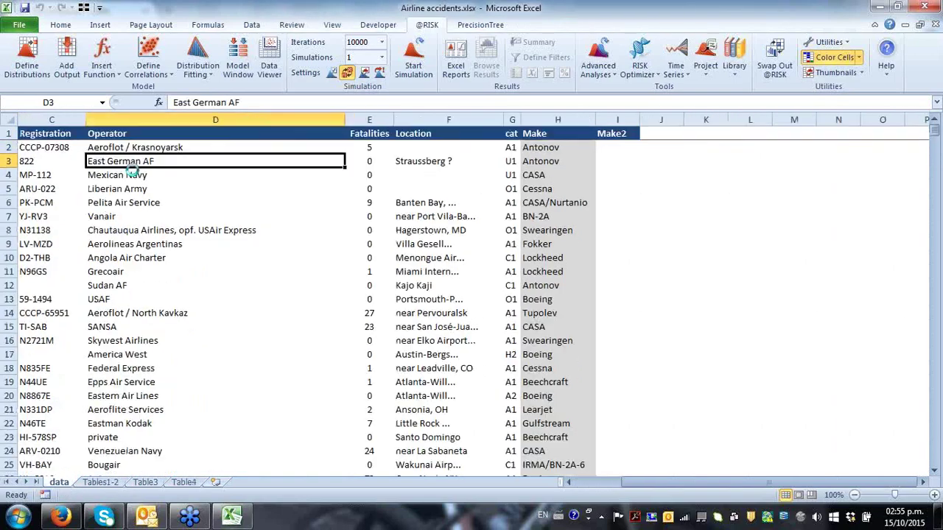
left_click(41, 125)
key("Down")
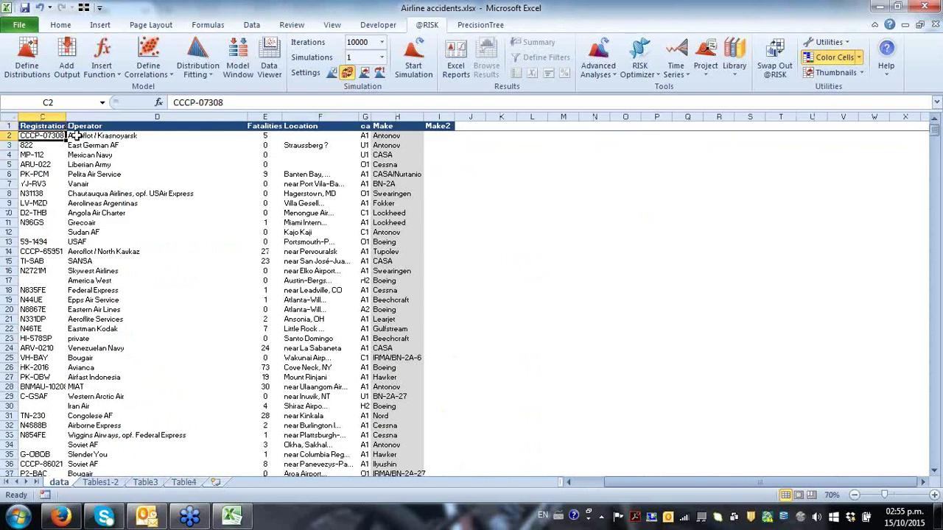
key("Left")
key("Left")
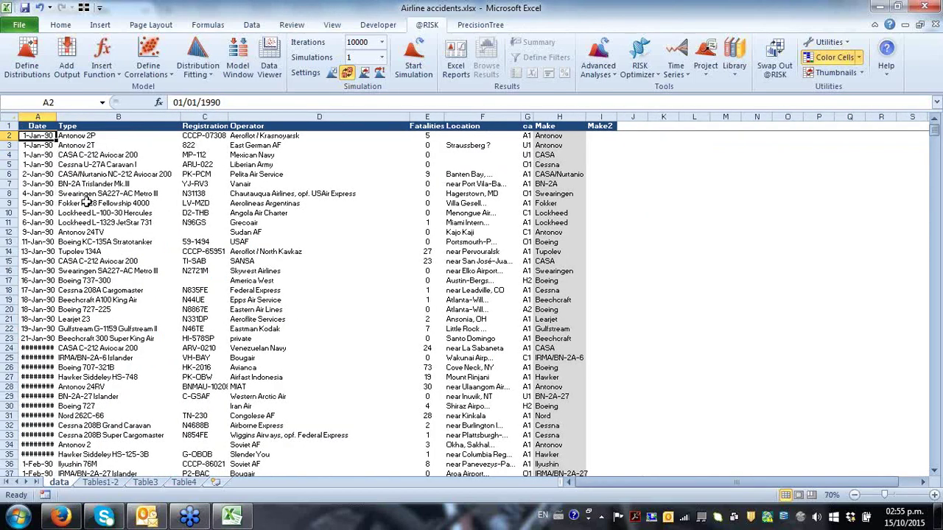
scroll(87, 202, "up", 2)
key("Up")
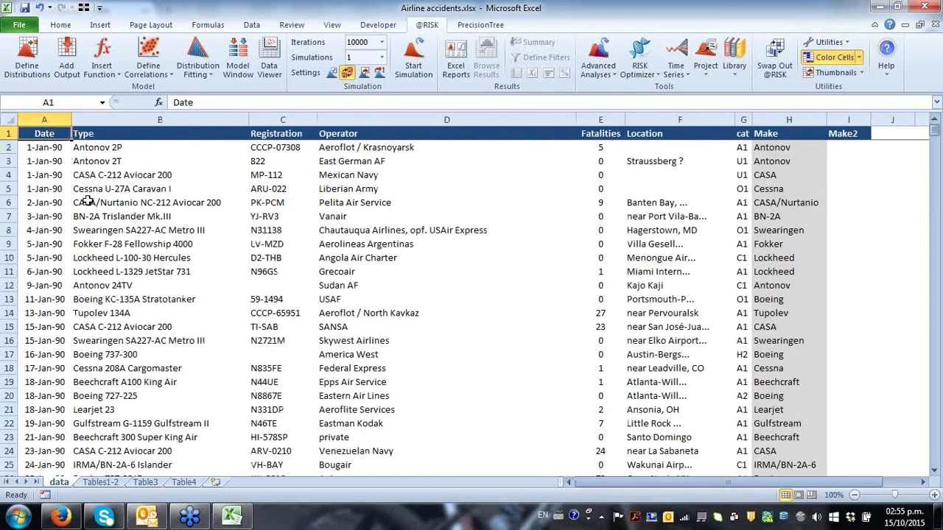
- Check the period the accident data covers, from the first to the last record in the Date column
key("Down")
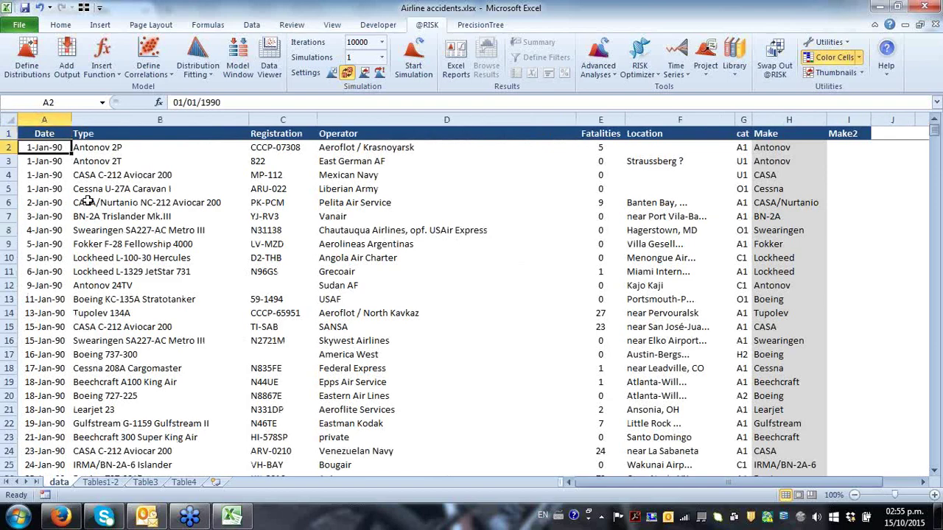
key("Down")
key("Up")
key("Down")
key("Up")
key("Down")
key("Up")
key("Down")
key("Up")
key("Down")
key("Up")
key("ctrl+Down")
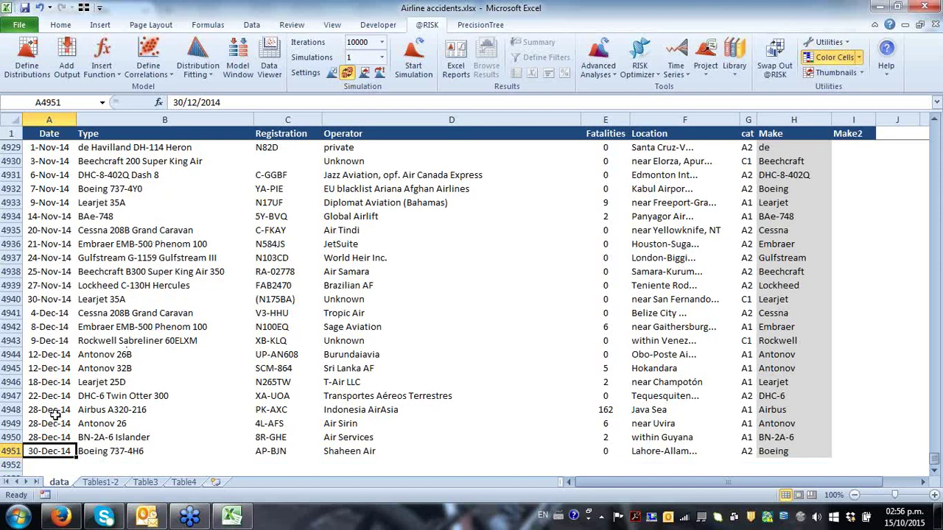
scroll(58, 415, "down", 1)
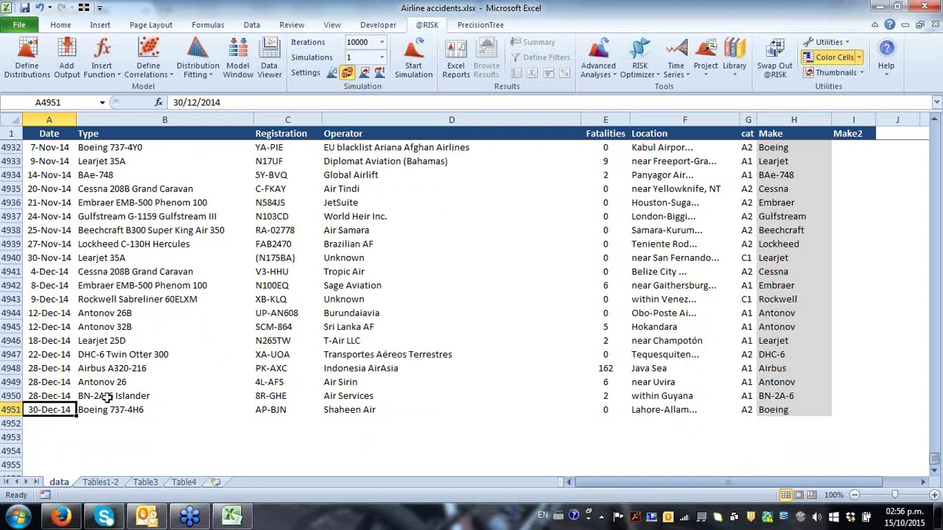
- Examine the Operator, Make, Location and Fatalities columns for the latest accident records
left_click(361, 261)
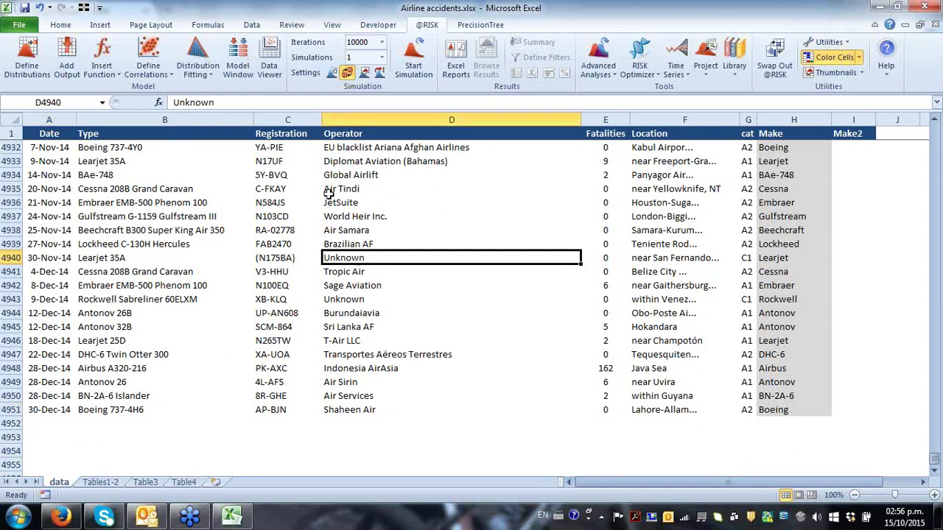
left_click(782, 396)
key("Right")
key("Right")
key("Right")
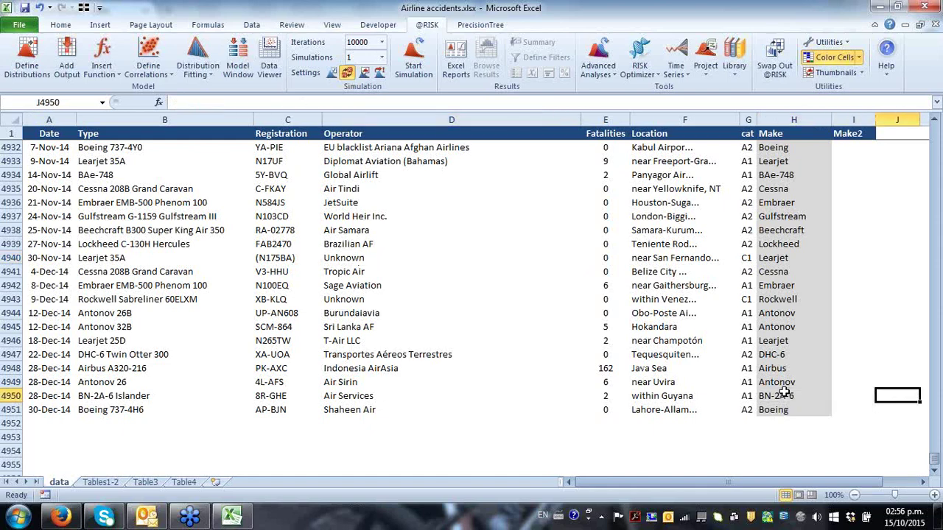
key("Left")
key("Left")
key("Left")
key("Left")
key("Left")
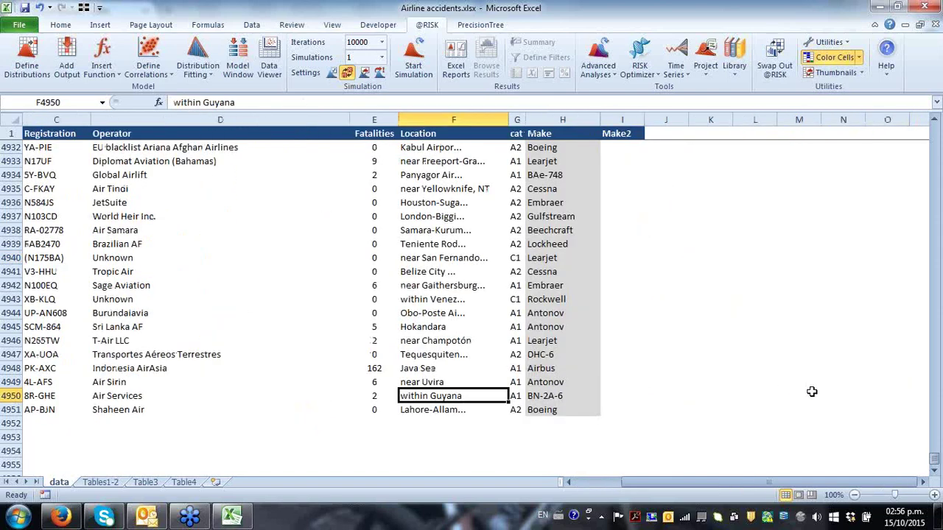
left_click(377, 144)
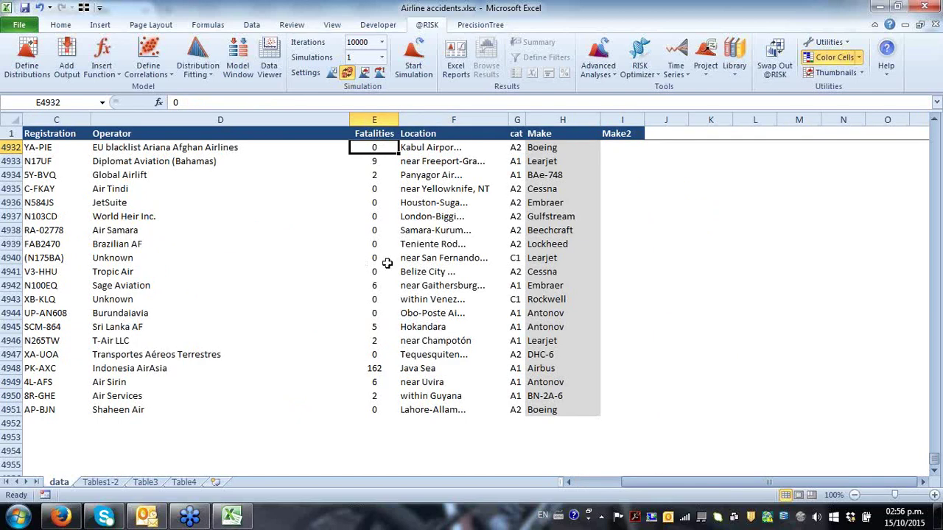
- Show the monthly fatalities and accidents tables on the Tables1-2 sheet, starting from January 1990
key("ctrl+Home")
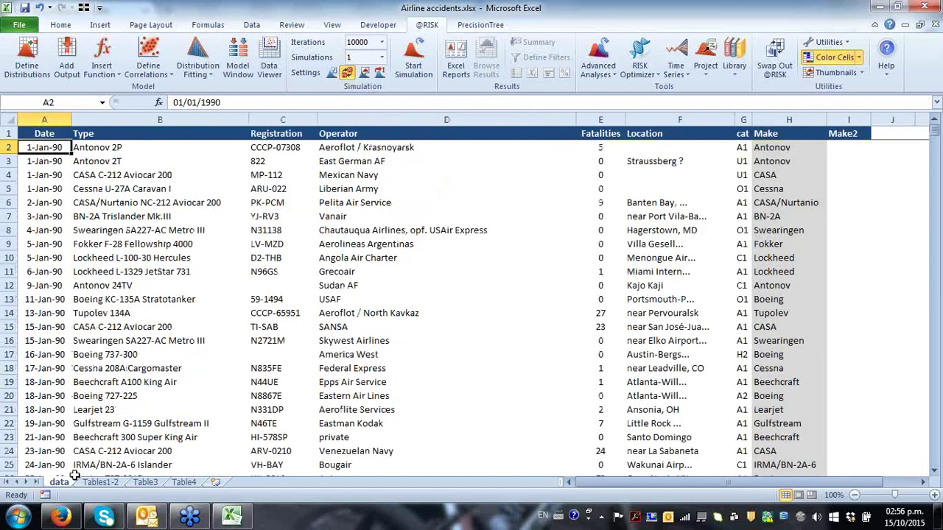
left_click(110, 485)
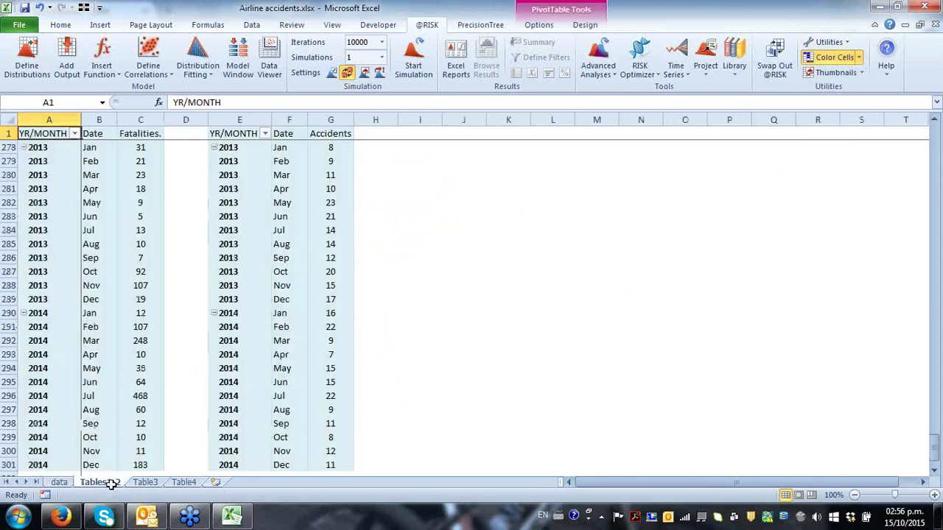
left_click(121, 148)
key("Up")
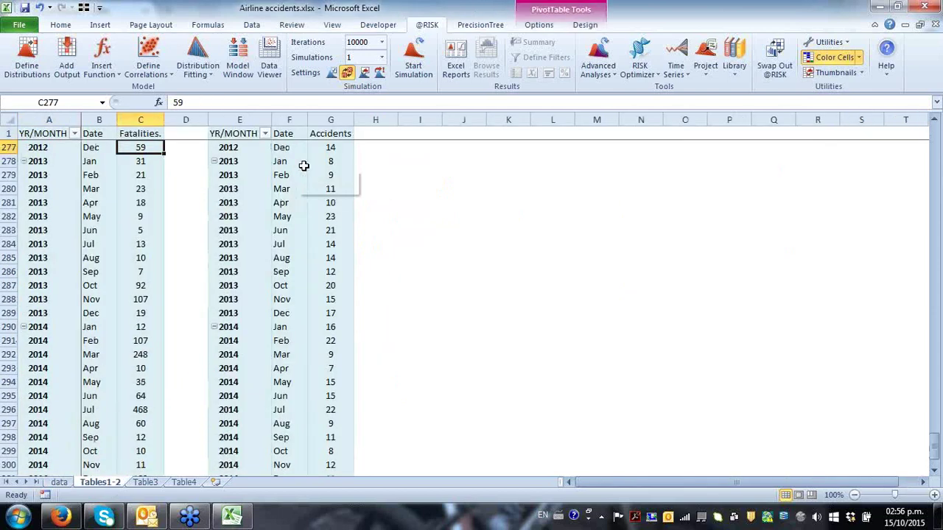
key("ctrl+Up")
key("Down")
key("Up")
key("Left")
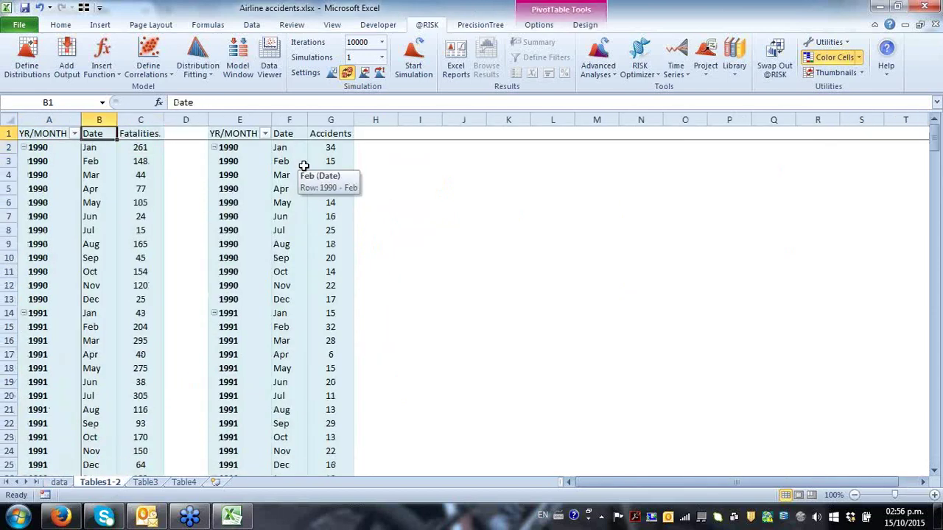
key("Down")
key("Right")
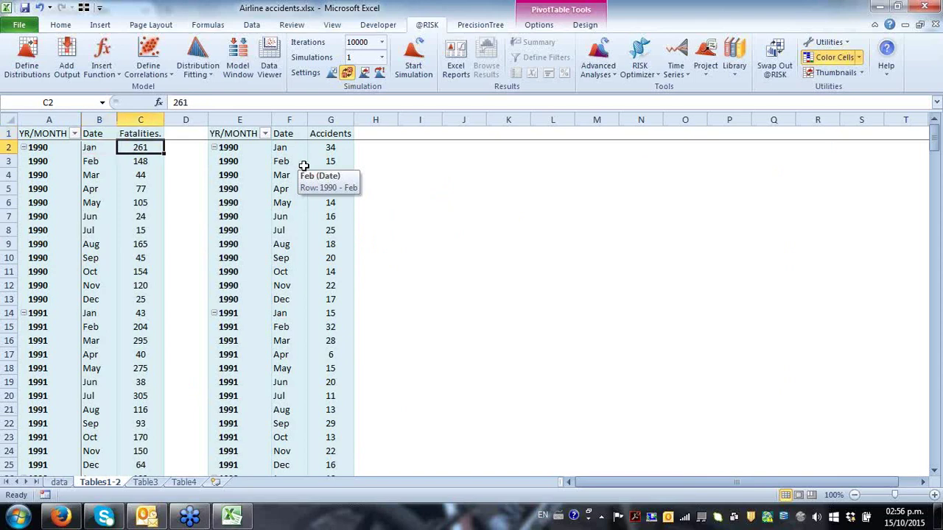
- Examine the period covered by the monthly tables and their YR/MONTH, Date, Fatalities and Accidents columns
key("ctrl+Down")
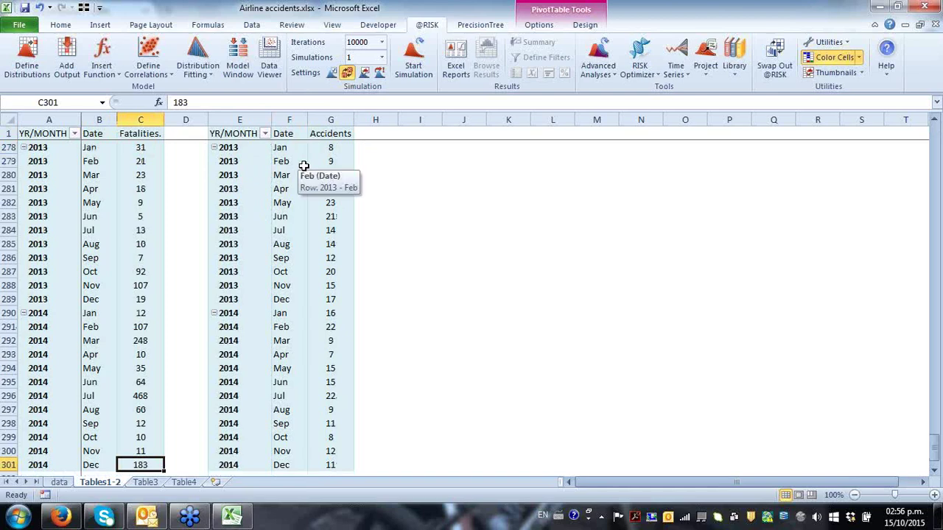
key("ctrl+Up")
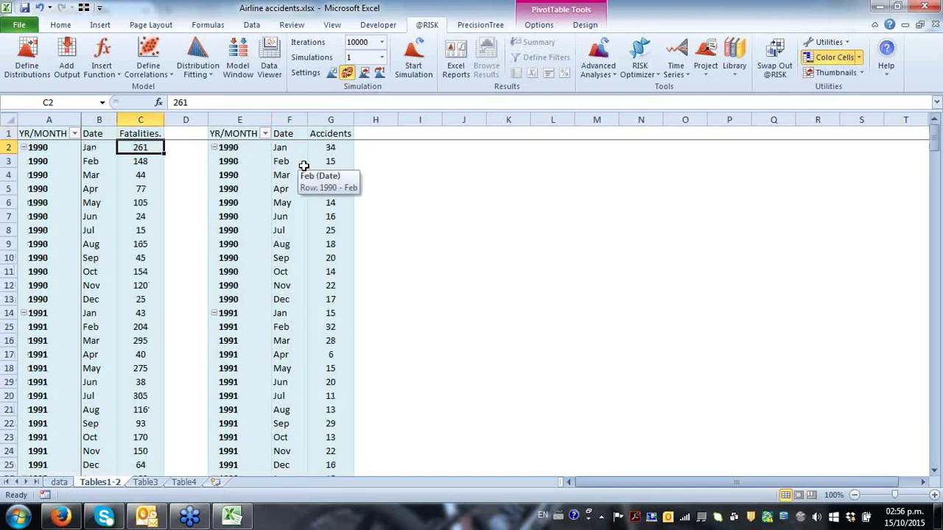
key("Left")
key("Left")
key("ctrl+shift+Down")
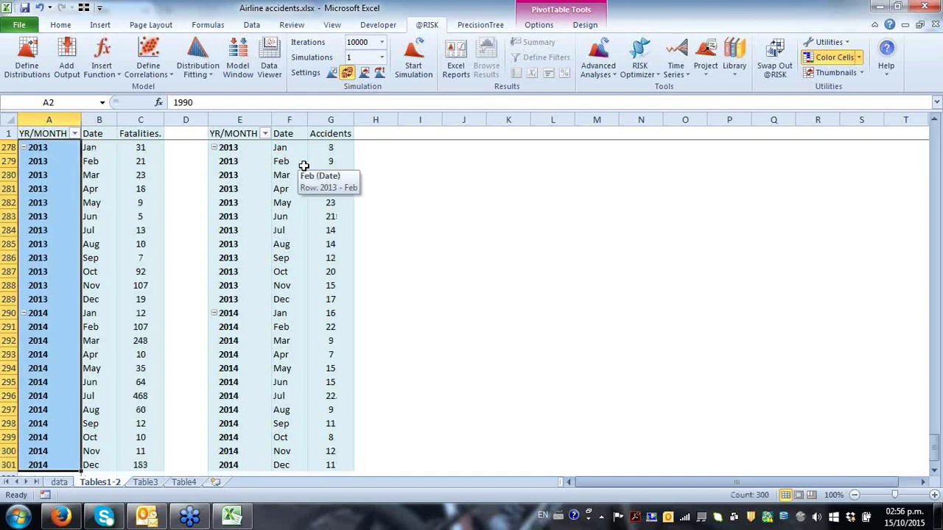
key("Right")
key("Right")
key("Right")
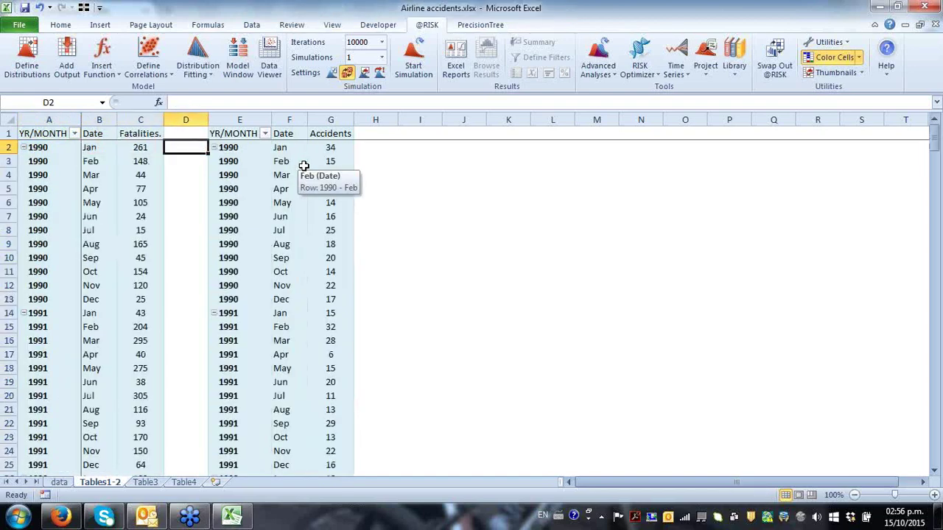
key("Right")
key("Right")
key("Right")
key("Left")
key("Left")
key("Left")
key("Left")
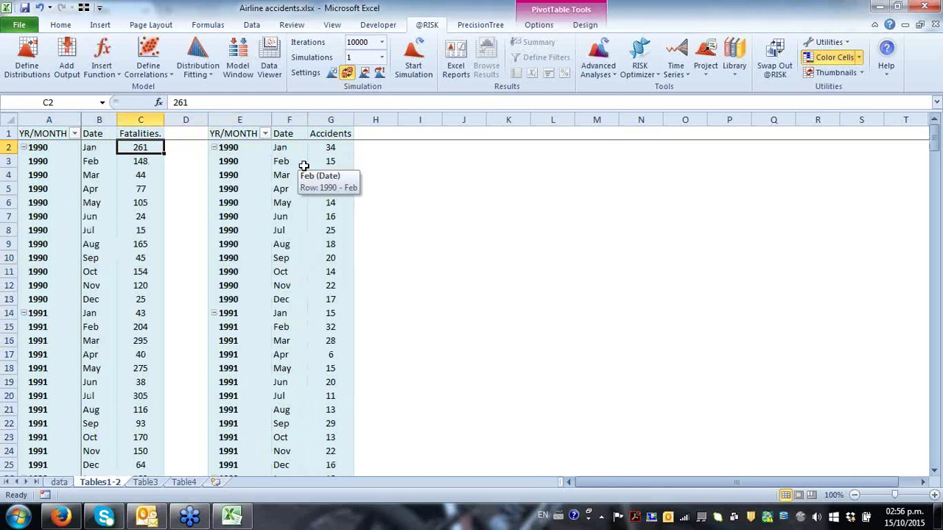
key("ctrl+Page_Down")
key("ctrl+Page_Up")
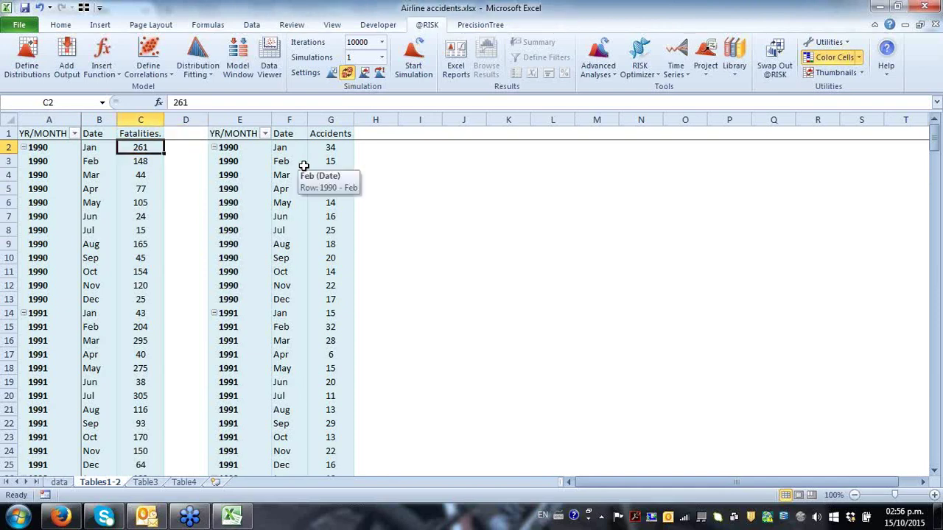
key("Up")
key("Down")
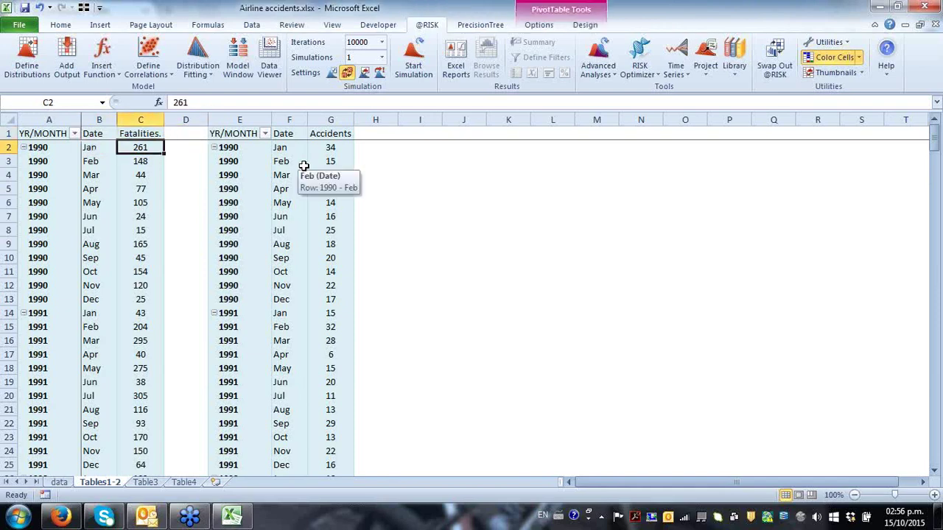
key("ctrl+shift+Down")
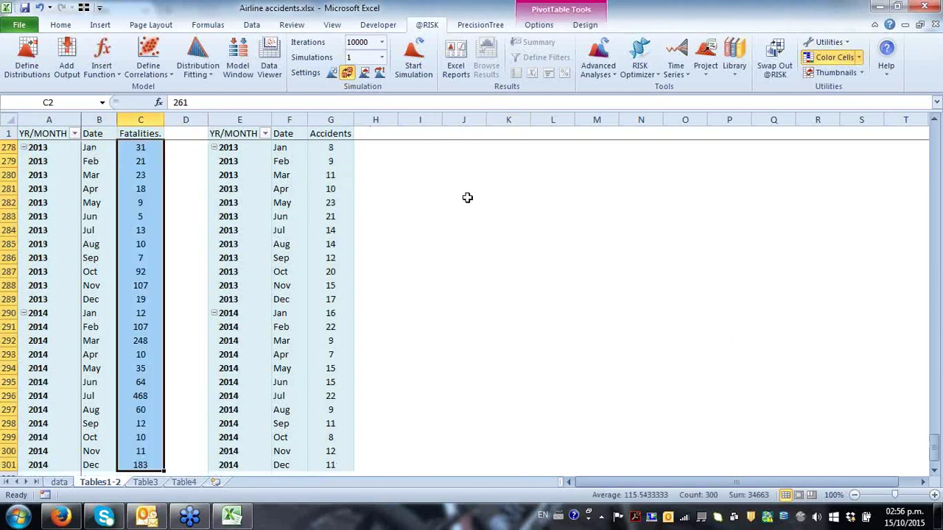
left_click(676, 72)
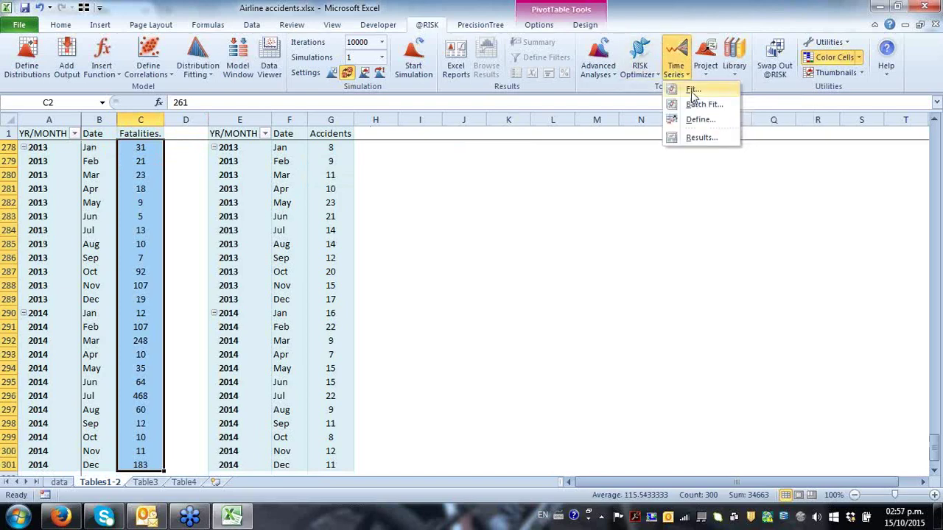
left_click(691, 90)
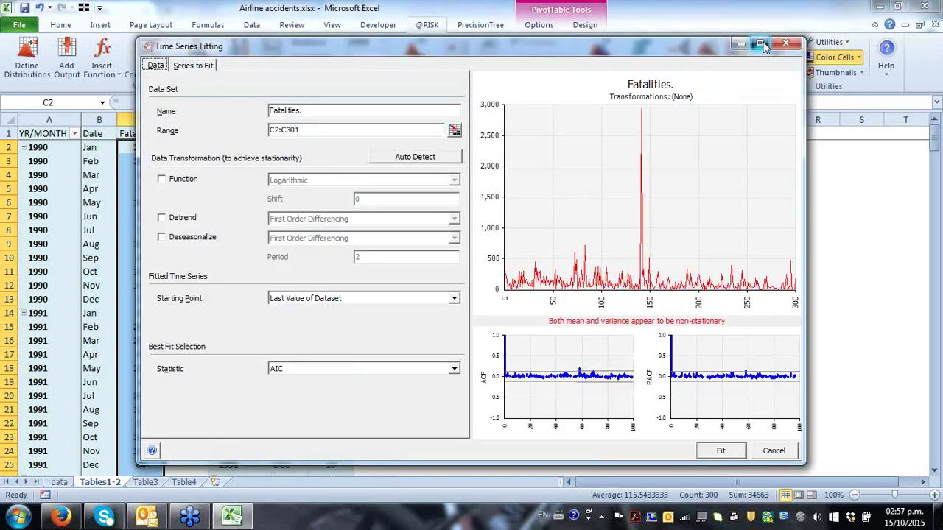
left_click(777, 42)
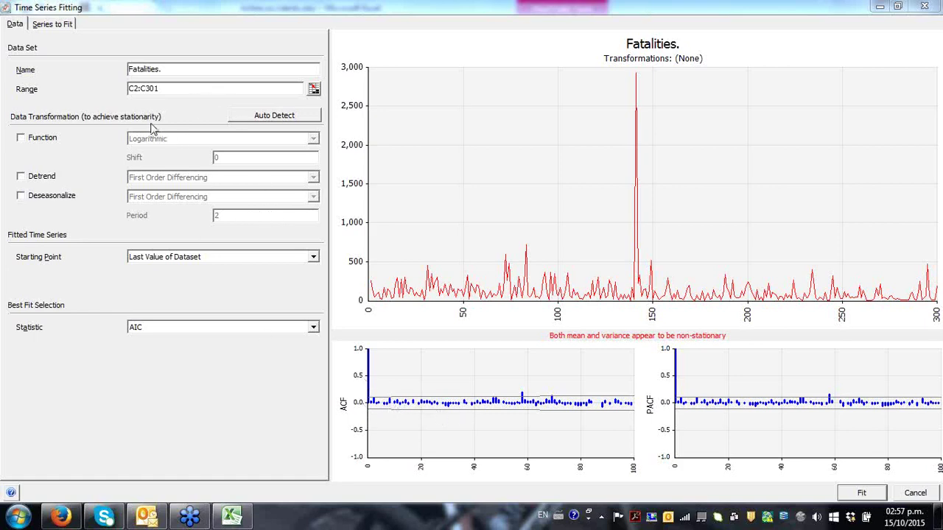
left_click(925, 6)
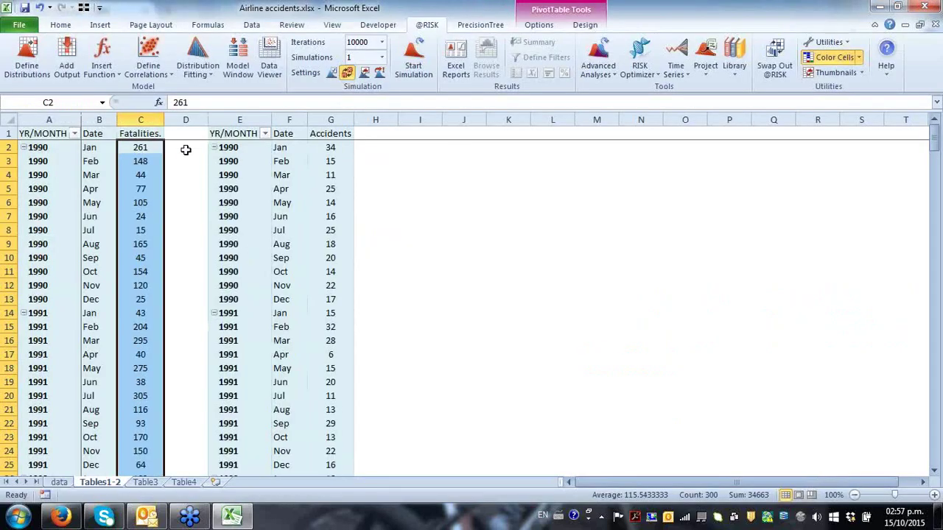
left_click(151, 134)
key("Down")
key("Up")
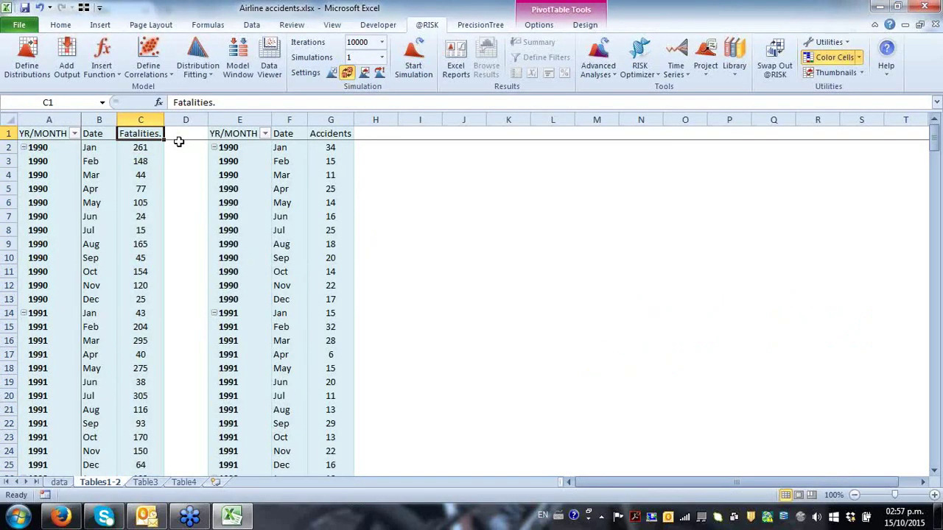
key("Down")
key("ctrl+shift+Down")
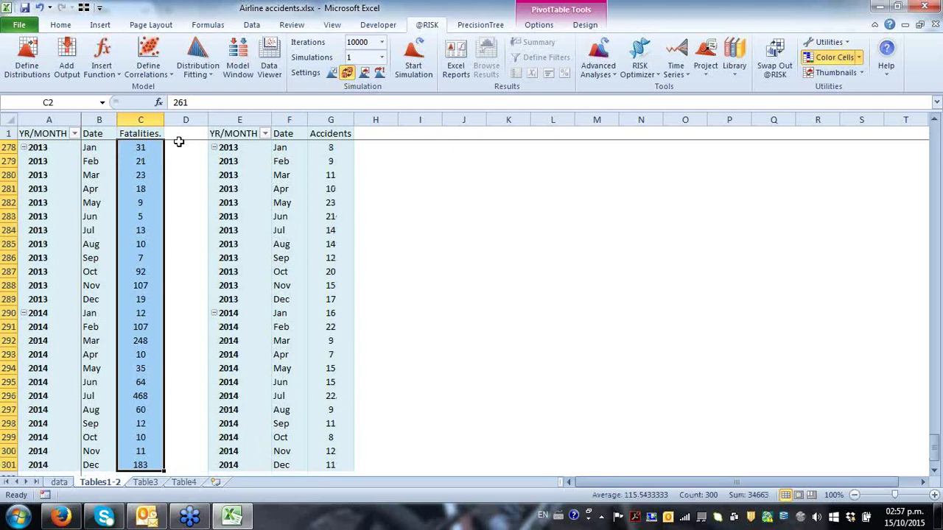
left_click(676, 57)
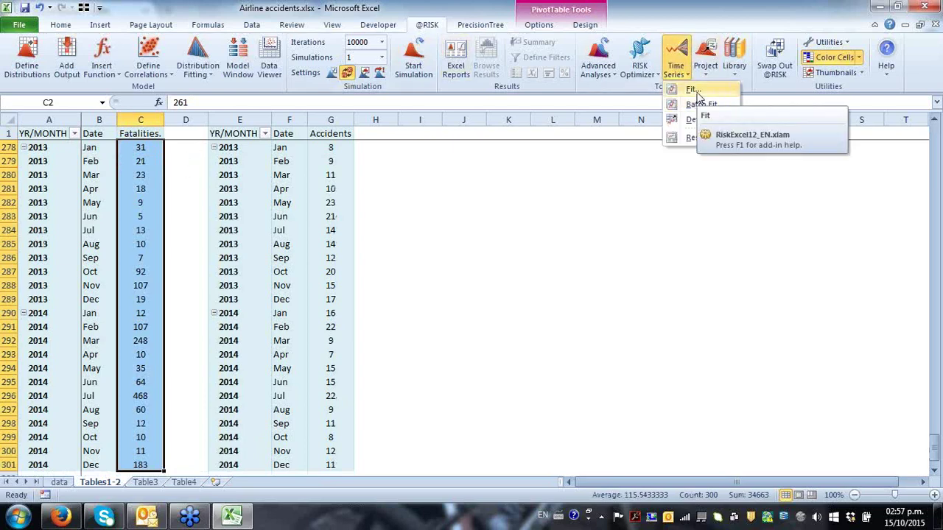
left_click(694, 90)
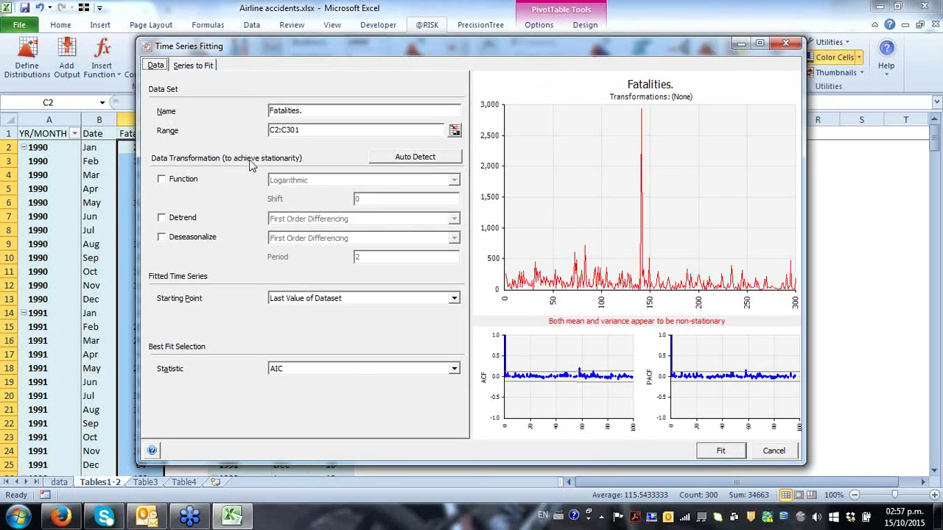
- Try the Function, Detrend and Deseasonalize data transformations on the Fatalities series
left_click(161, 179)
left_click(163, 218)
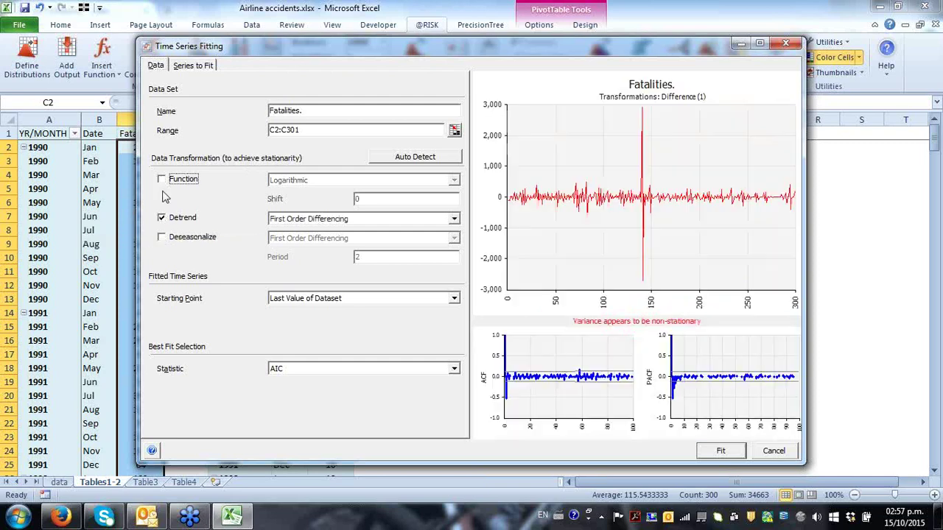
left_click(162, 238)
left_click(162, 218)
left_click(163, 238)
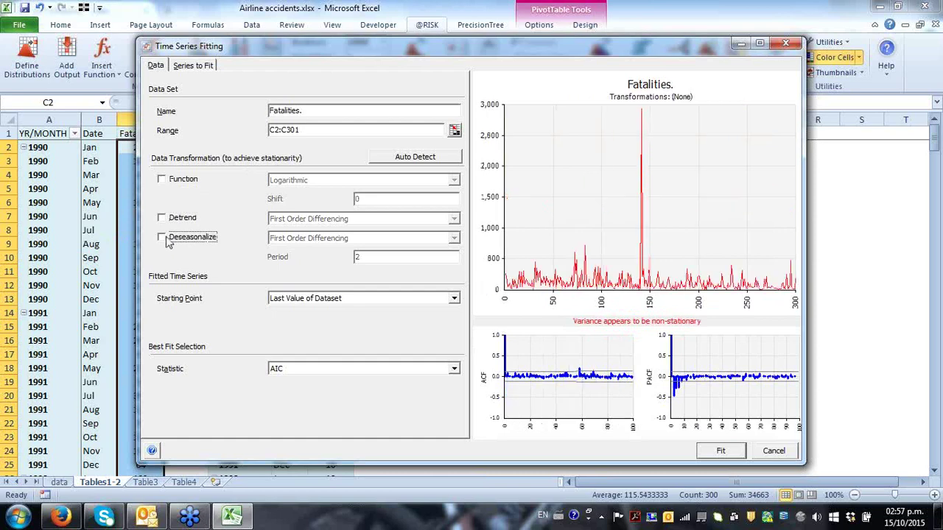
- Auto-detect the transformations that make the Fatalities series stationary and fit all the listed time series models
left_click(425, 161)
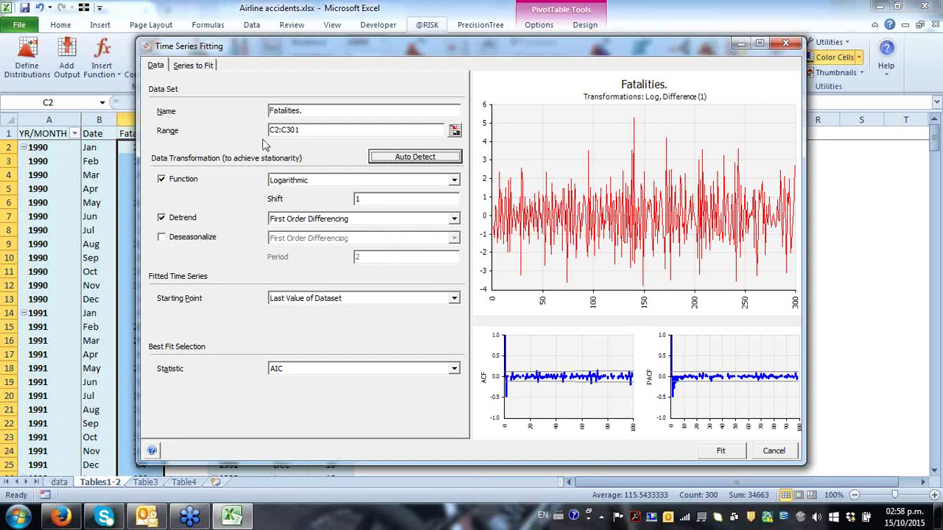
left_click(194, 67)
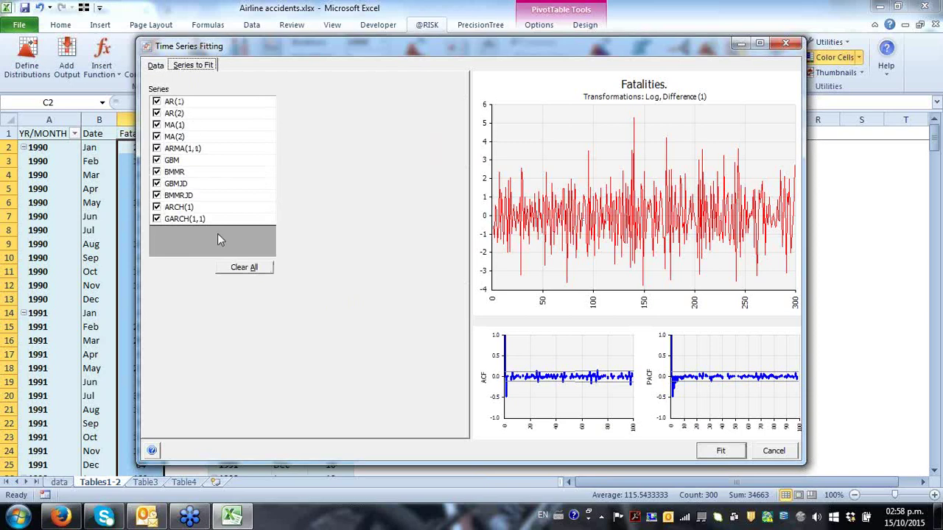
left_click(723, 453)
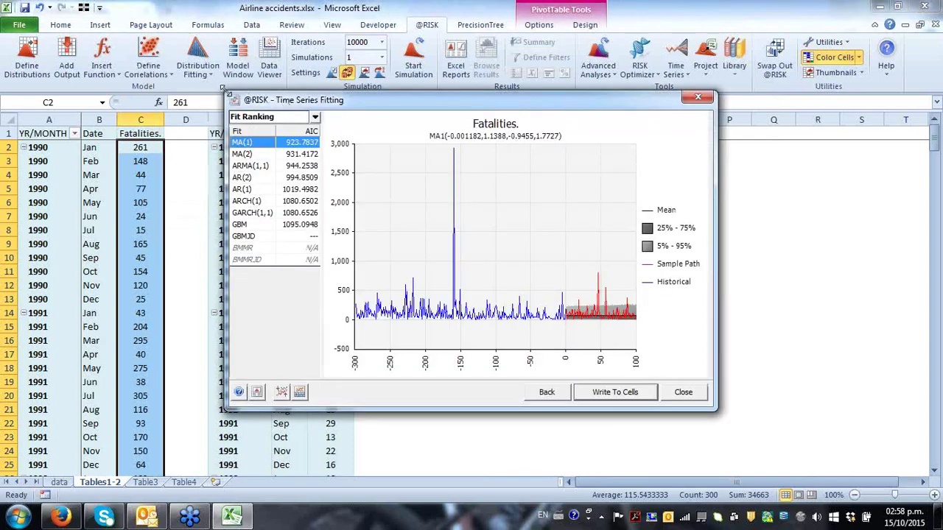
- Enlarge the fit results window, keep the Akaike (AIC) ranking and compare the MA(2) and MA(1) fits
left_click_drag(225, 90, 73, 4)
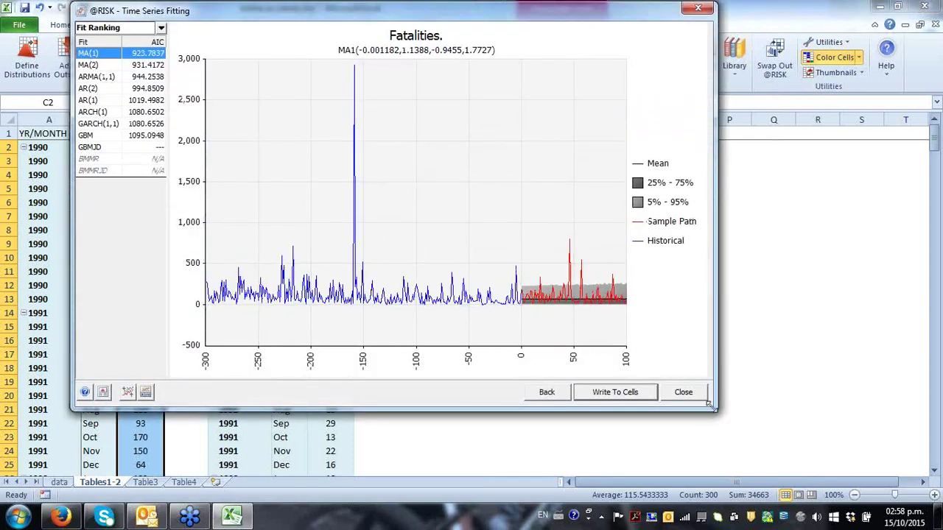
left_click_drag(714, 413, 851, 475)
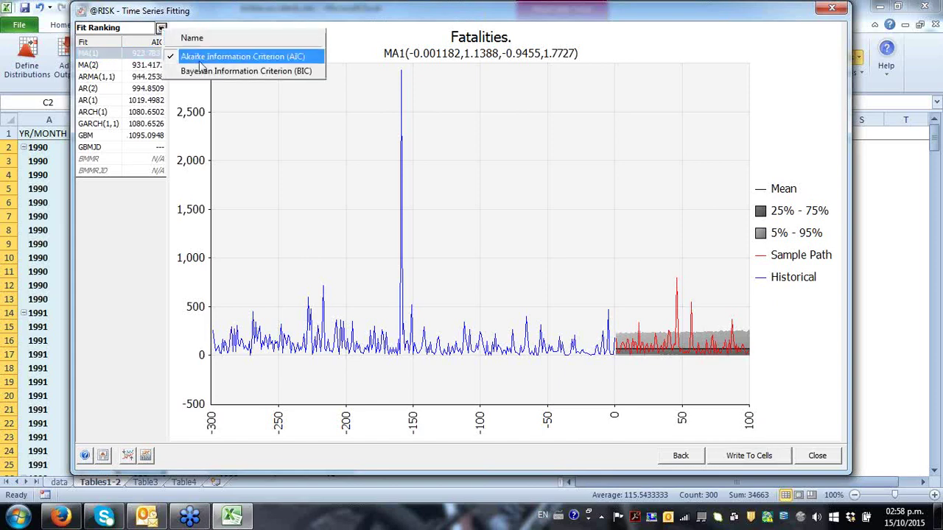
left_click(207, 59)
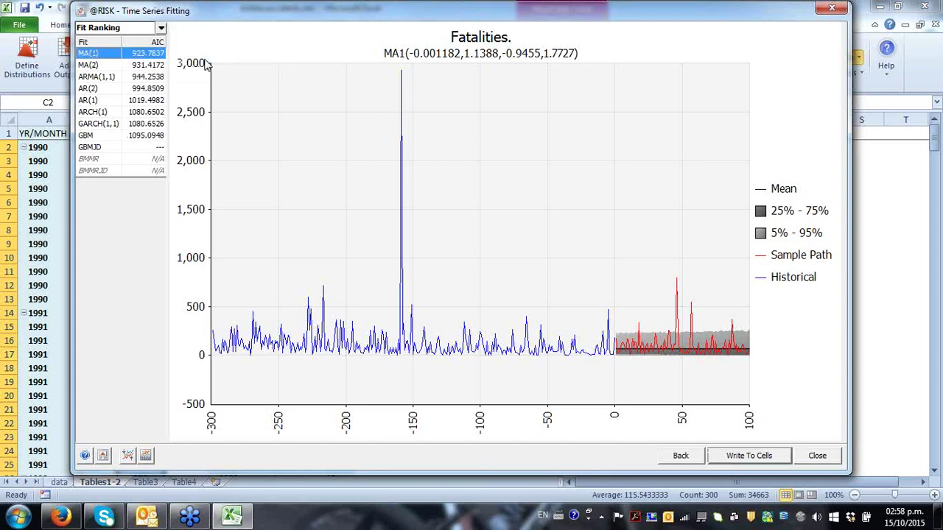
left_click(103, 65)
left_click(103, 54)
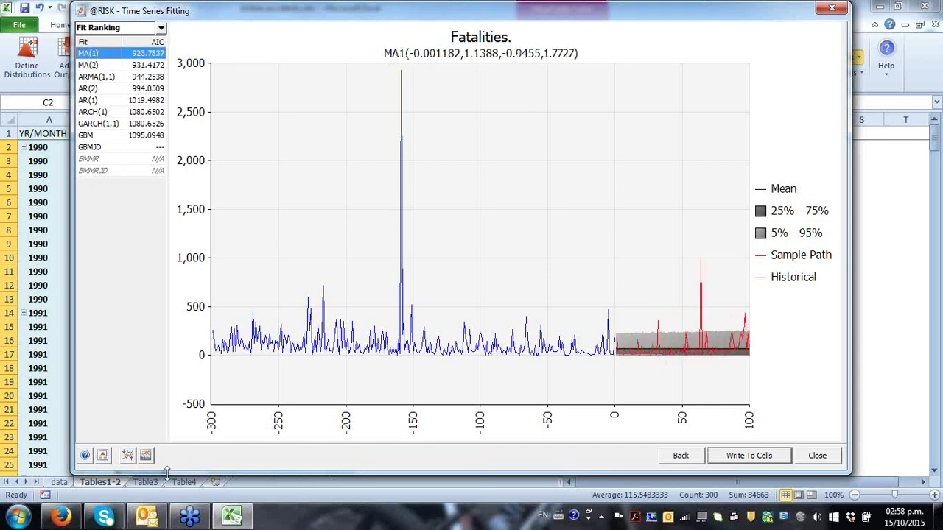
- Animate the MA(1) sample paths and rescale the graph's vertical axis to run from about -109 to 690
left_click(146, 457)
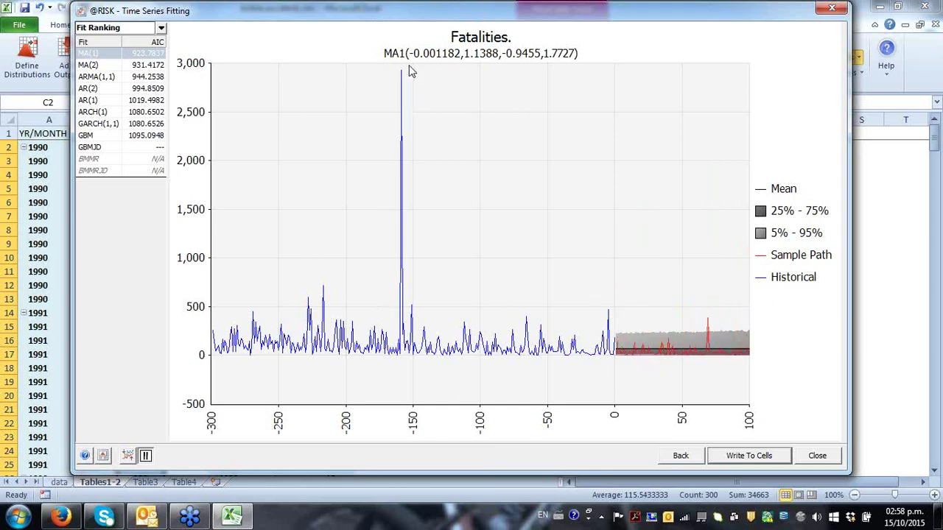
left_click_drag(408, 66, 403, 72)
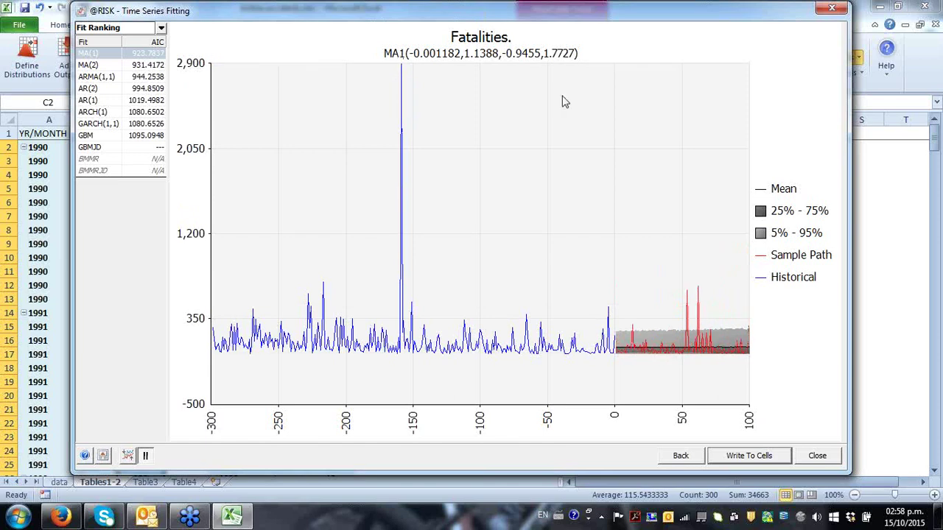
left_click_drag(603, 70, 590, 291)
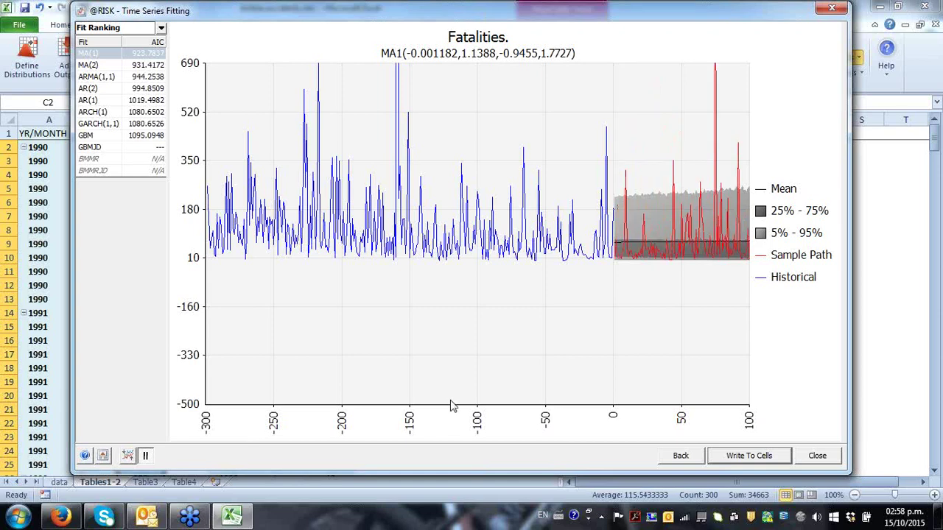
left_click_drag(451, 411, 476, 294)
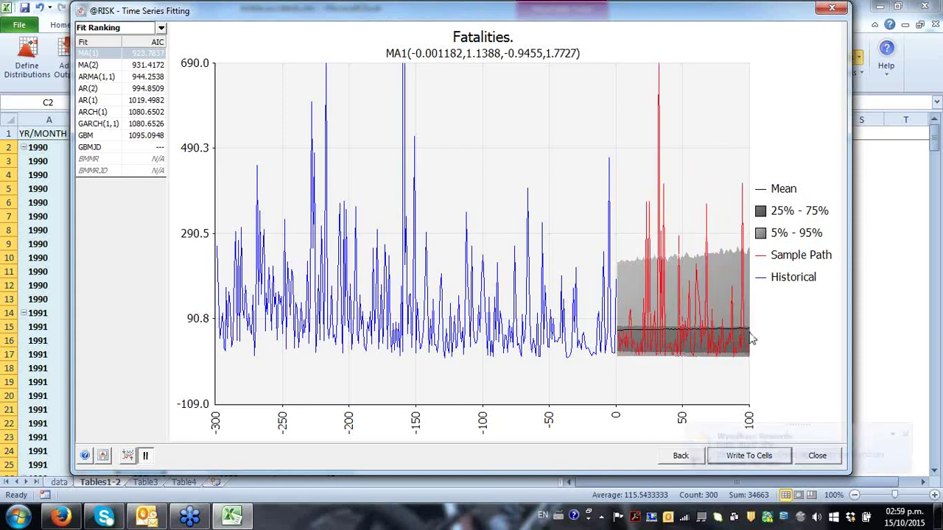
left_click(910, 436)
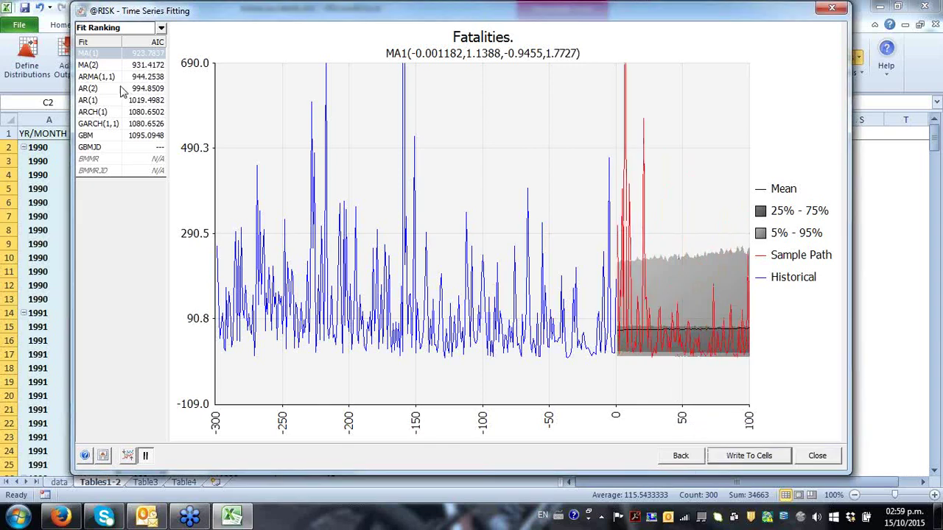
- Compare the MA(2), ARMA(1,1) and AR(1) fits of the Fatalities series and close the fit results
left_click(100, 67)
left_click(94, 81)
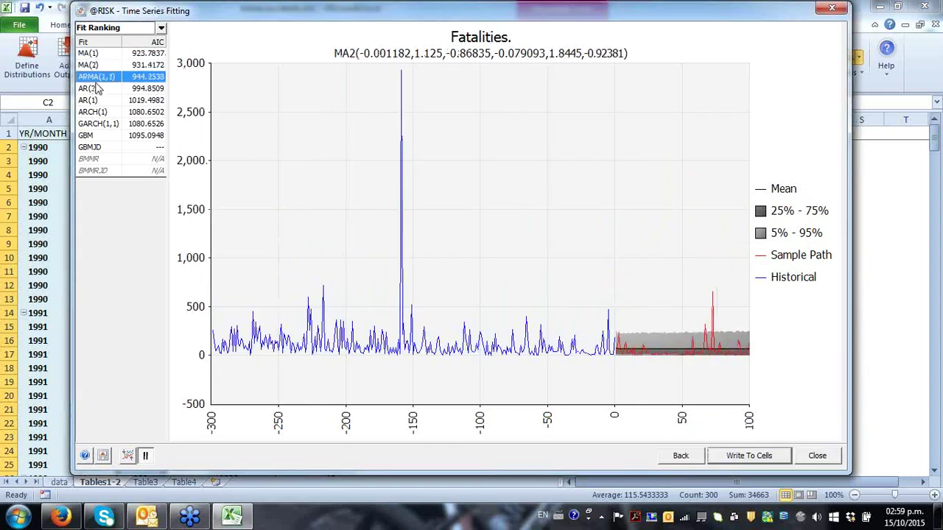
left_click(103, 100)
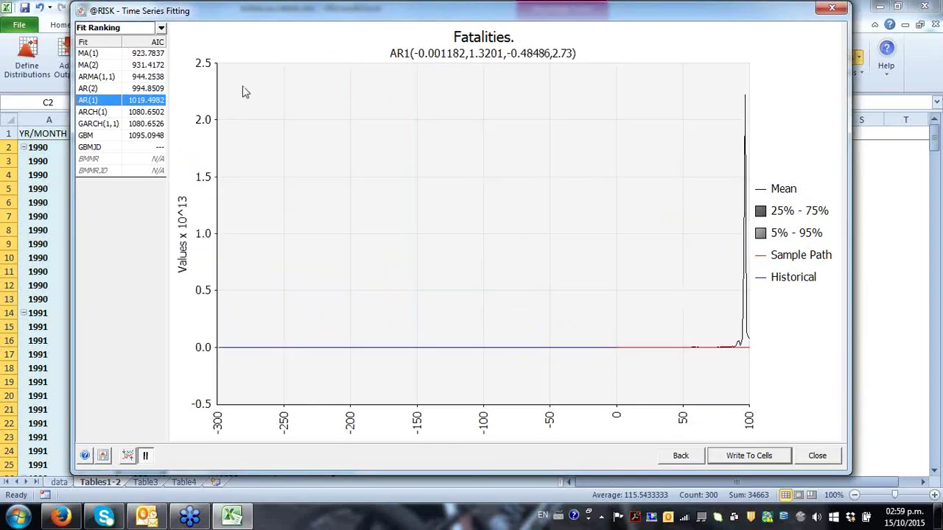
left_click(832, 9)
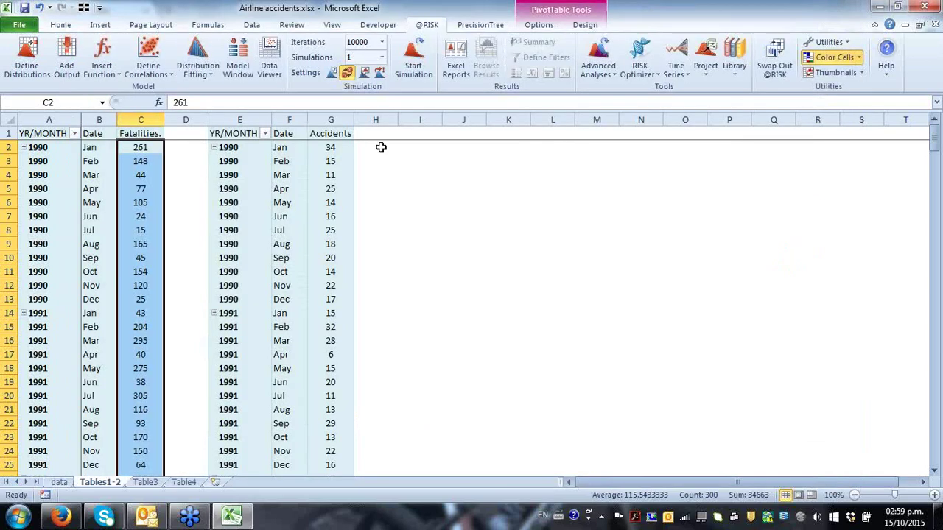
- Fit the time series models to the Accidents data in G2:G301 with a logarithmic function and first order differencing, ranked by AIC
left_click(336, 137)
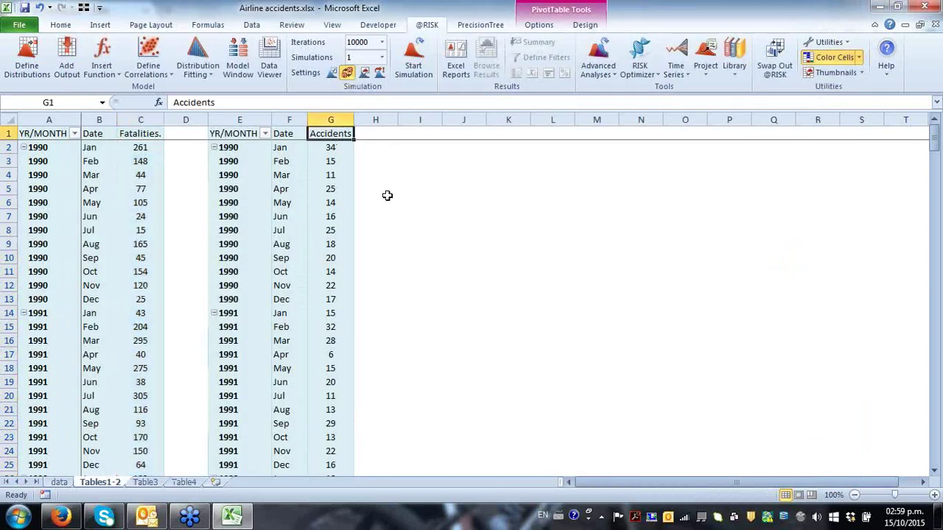
key("Down")
key("Down")
key("Up")
key("Up")
key("Down")
key("Up")
key("Down")
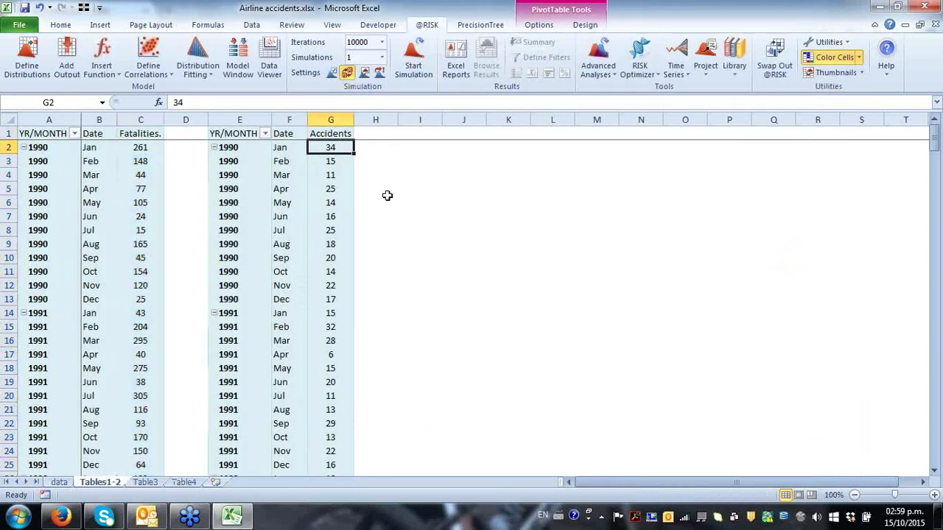
key("ctrl+shift+Down")
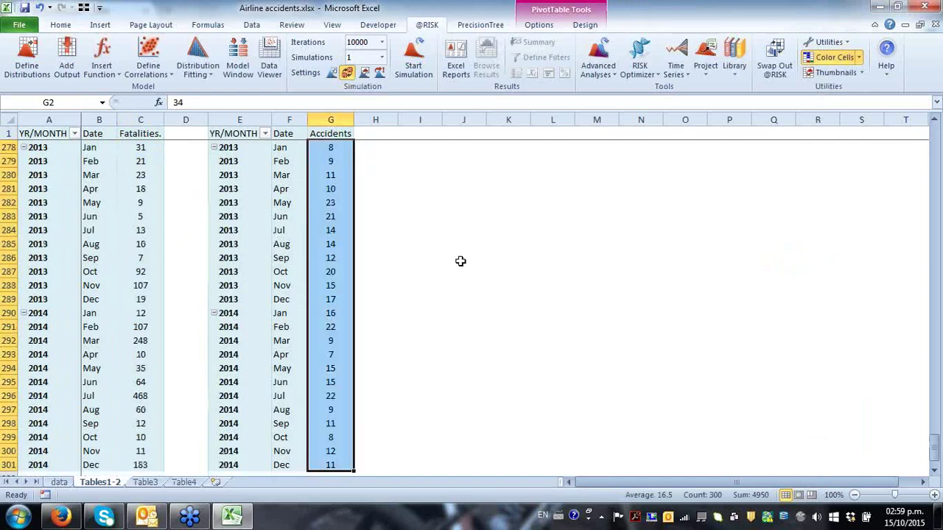
left_click(681, 70)
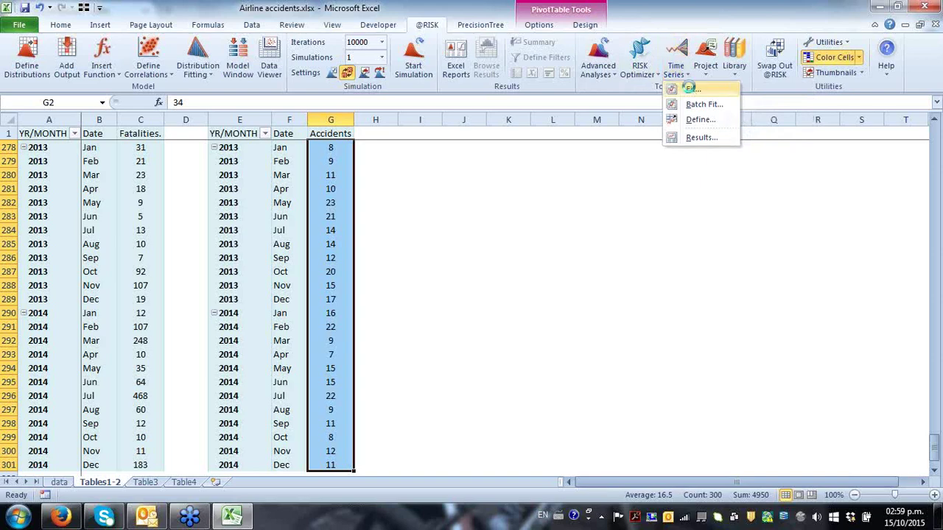
left_click(692, 89)
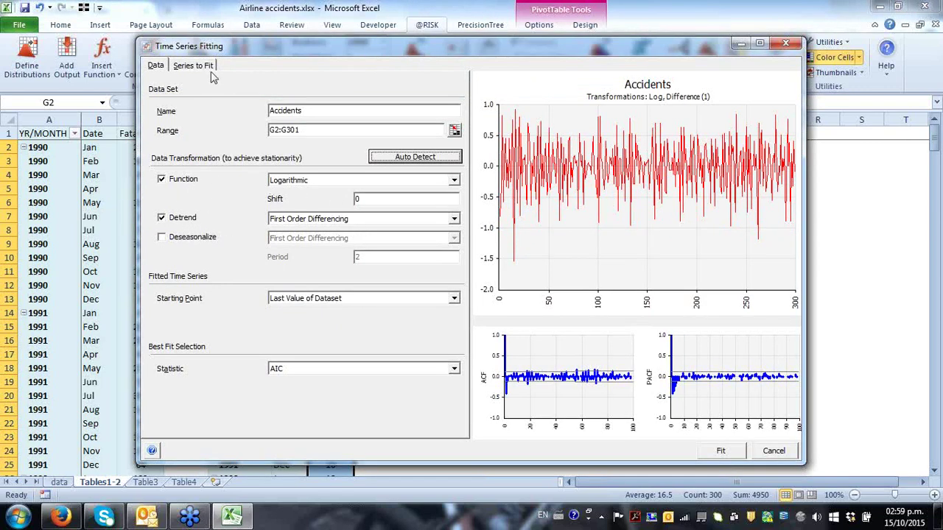
left_click(720, 450)
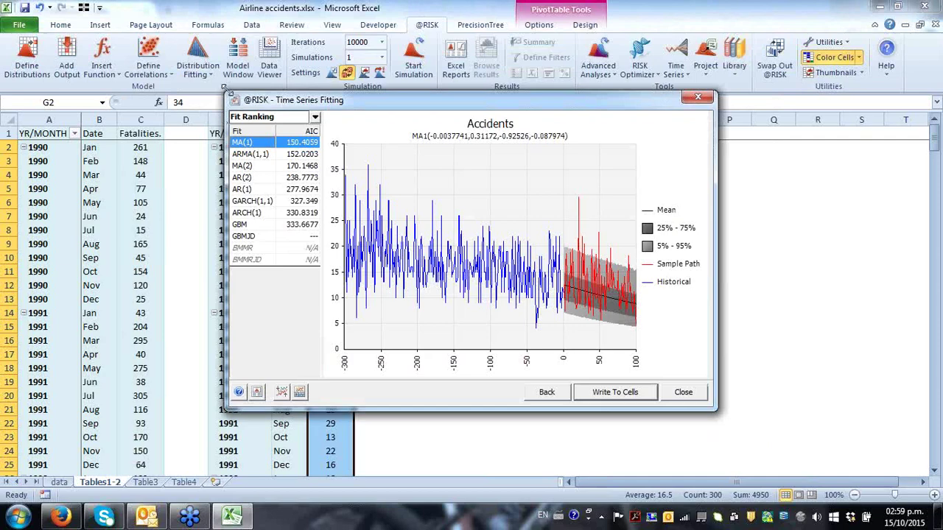
- Enlarge the Accidents fit results window and animate the MA(1) sample paths
left_click_drag(226, 94, 59, 13)
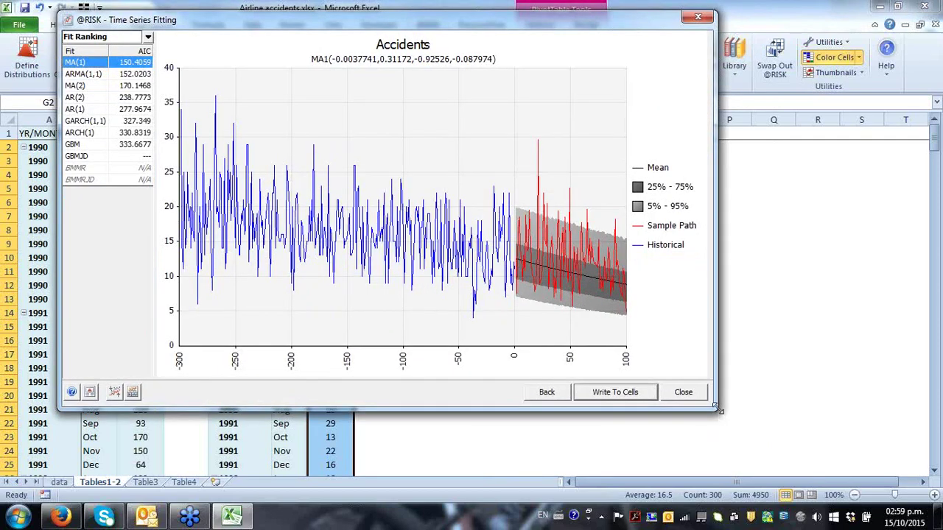
left_click_drag(721, 414, 855, 490)
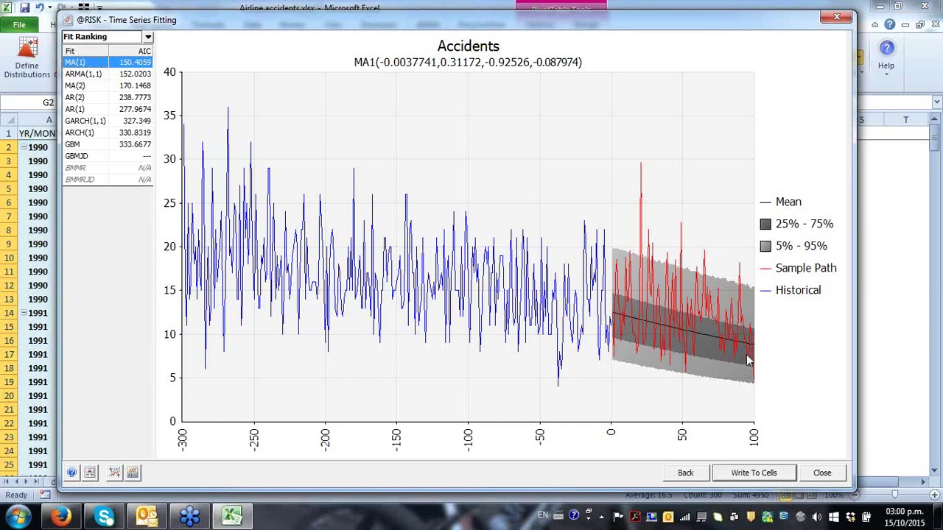
left_click(132, 473)
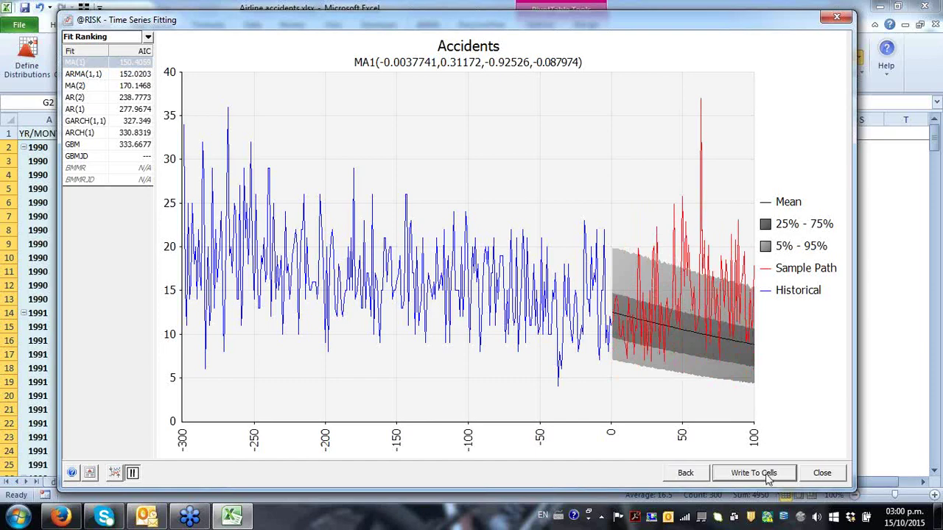
- Write the fitted MA(1) Accidents series to cells G302:G317
left_click(753, 473)
scroll(361, 279, "up", 7)
scroll(361, 278, "down", 3)
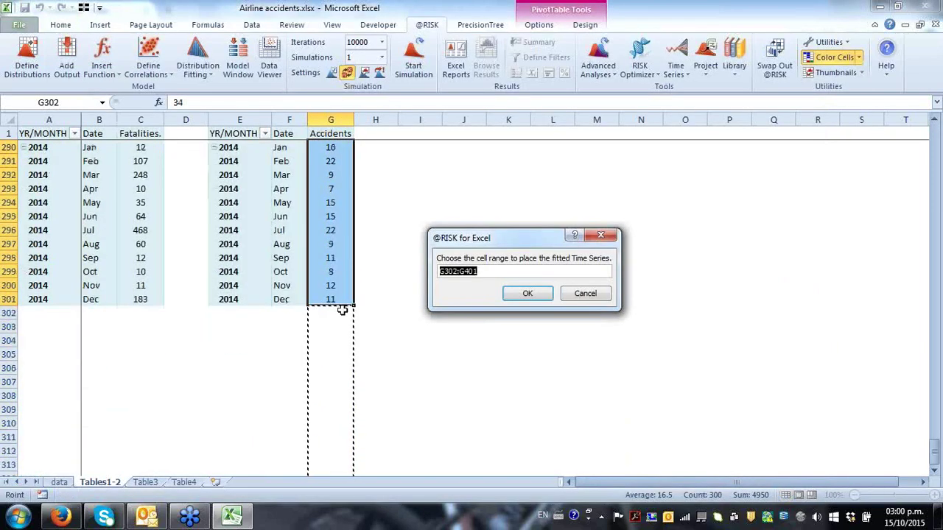
left_click_drag(330, 285, 347, 490)
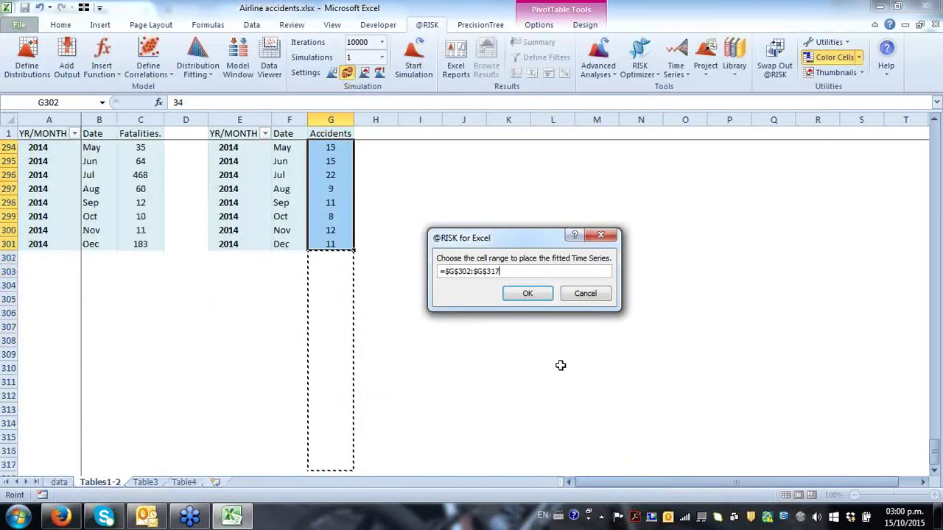
left_click(527, 294)
- Recalculate the sheet repeatedly to watch new random values of the fitted Accidents series from G302 down
left_click(341, 260)
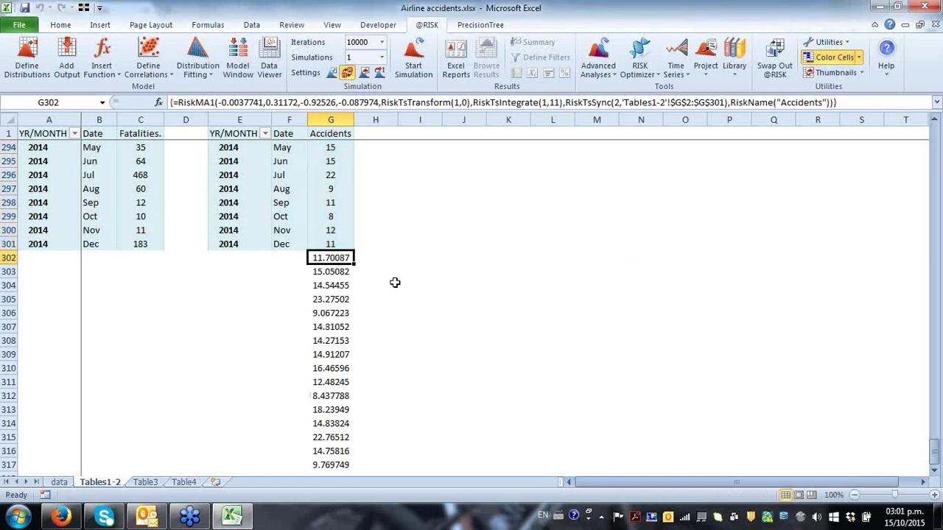
key("F9")
key("F9")
key("F9")
key("F9")
key("F9")
key("F9")
key("F9")
key("F9")
key("F9")
key("F9")
key("F9")
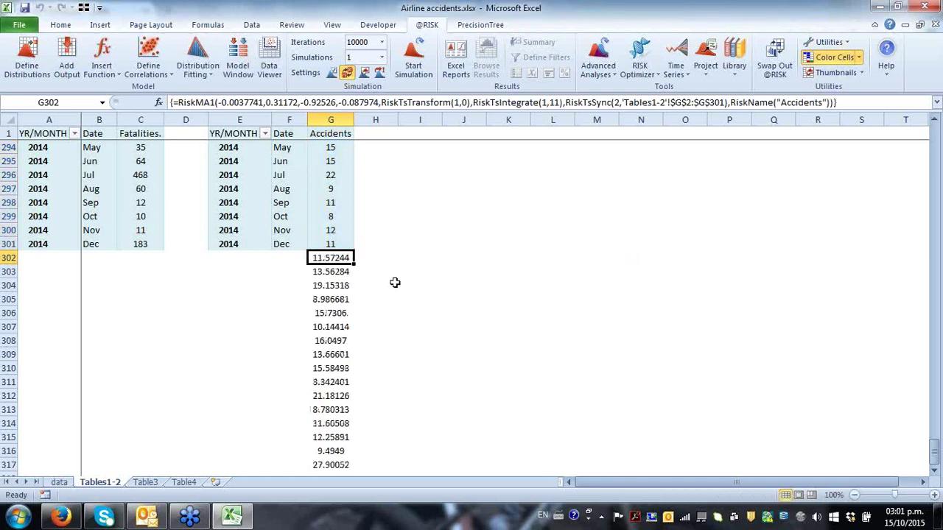
key("F9")
key("F9")
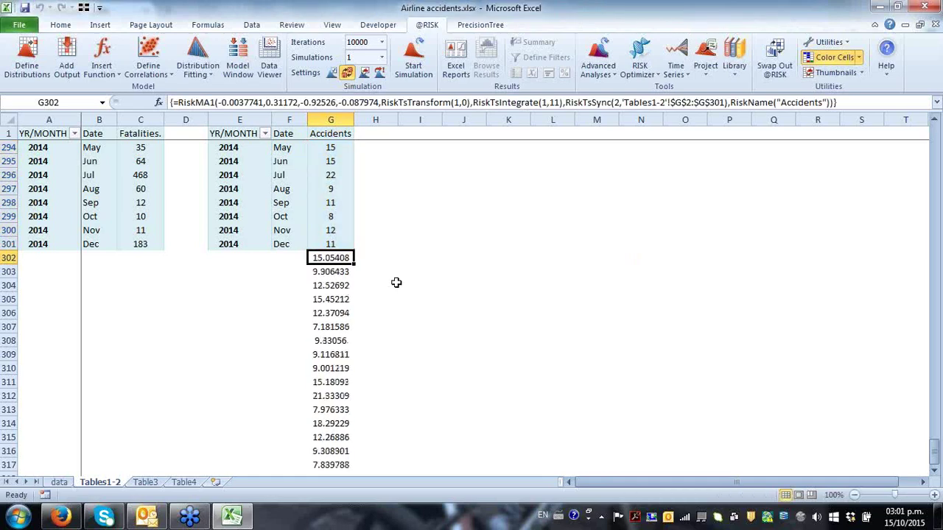
- Inspect the RiskMA1 formula in G302 and re-enter it unchanged as an array formula
key("F2")
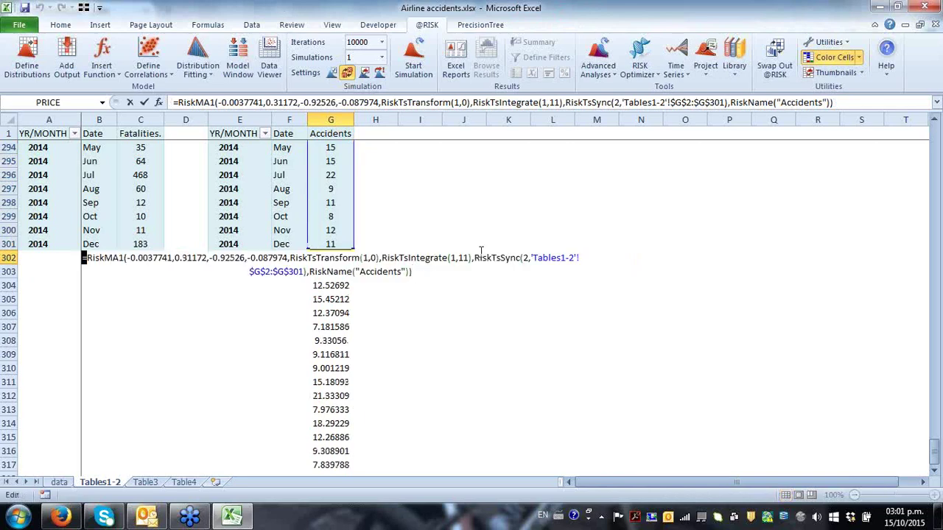
key("shift+End")
key("ctrl+shift+Return")
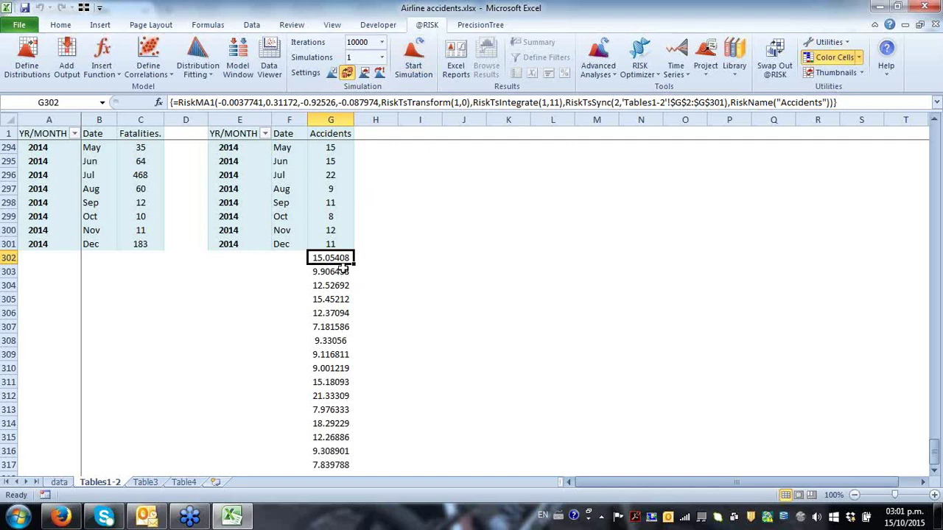
- Delete the fitted series from G302:G317
left_click_drag(341, 258, 352, 469)
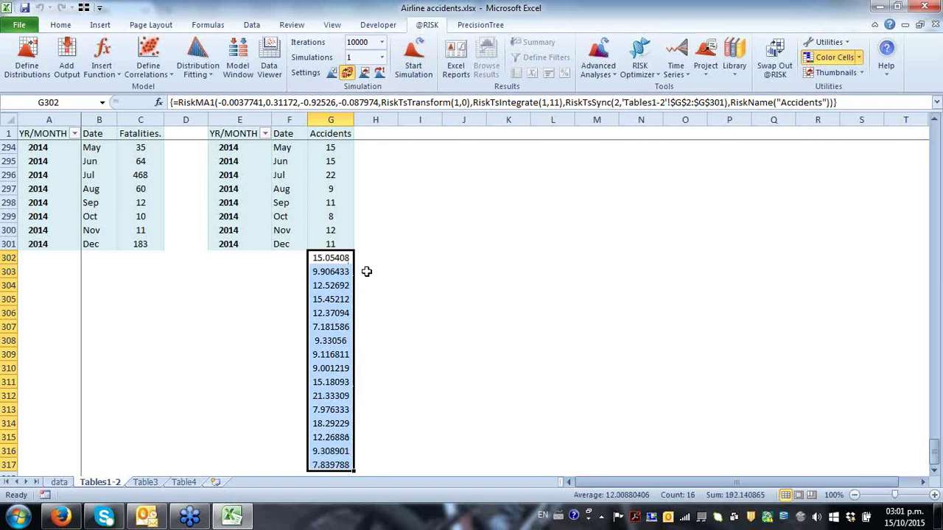
key("Delete")
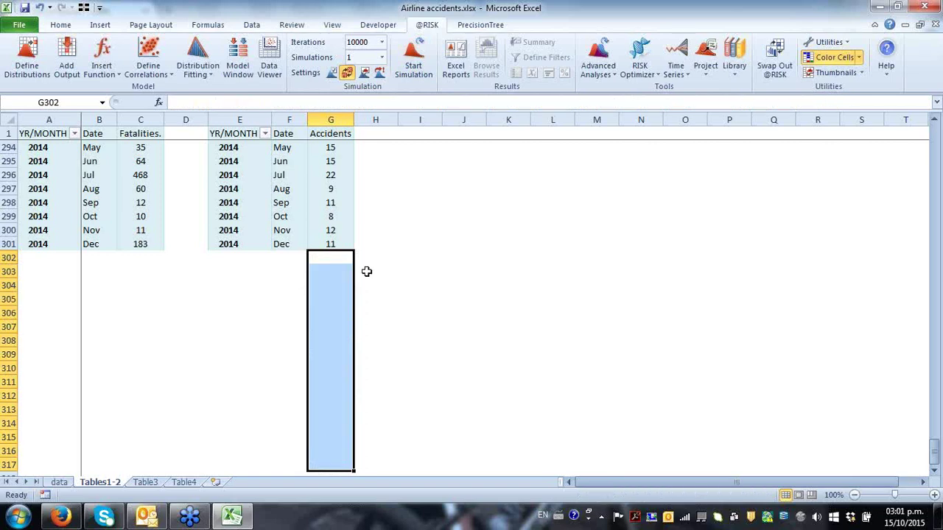
left_click(328, 246)
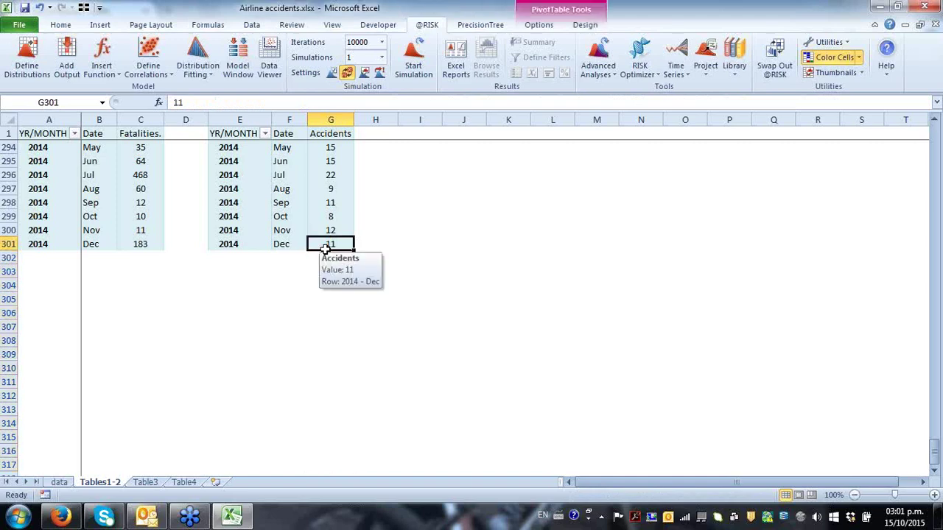
- Look through the Table4, Table3 and data sheets and return to Table3
left_click(185, 484)
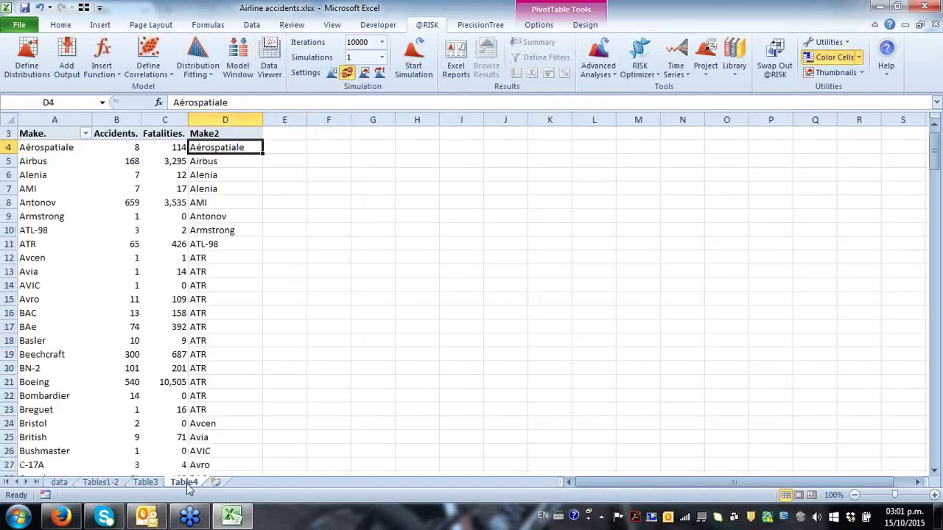
left_click(148, 476)
left_click(148, 481)
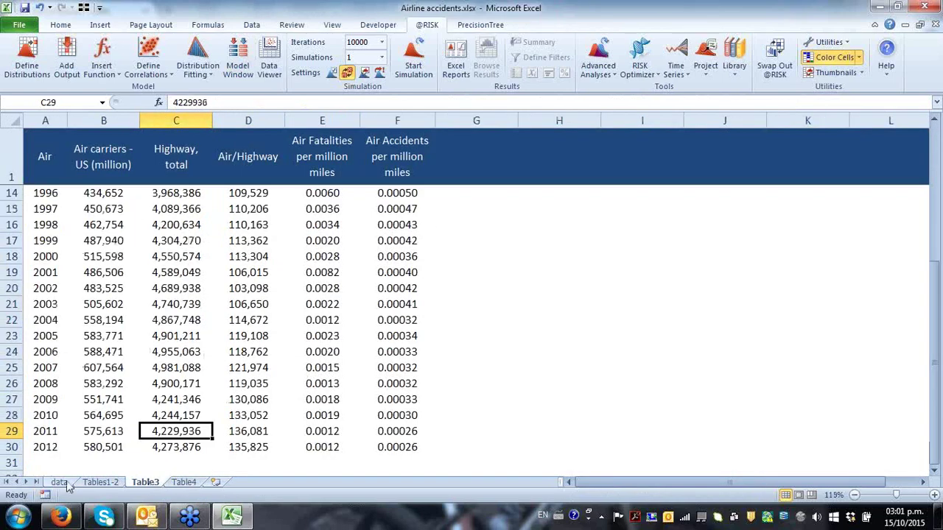
left_click(61, 483)
left_click(146, 484)
- Examine the US air carriers column from 1960 to 2012 on Table3
key("Down")
key("Left")
key("Left")
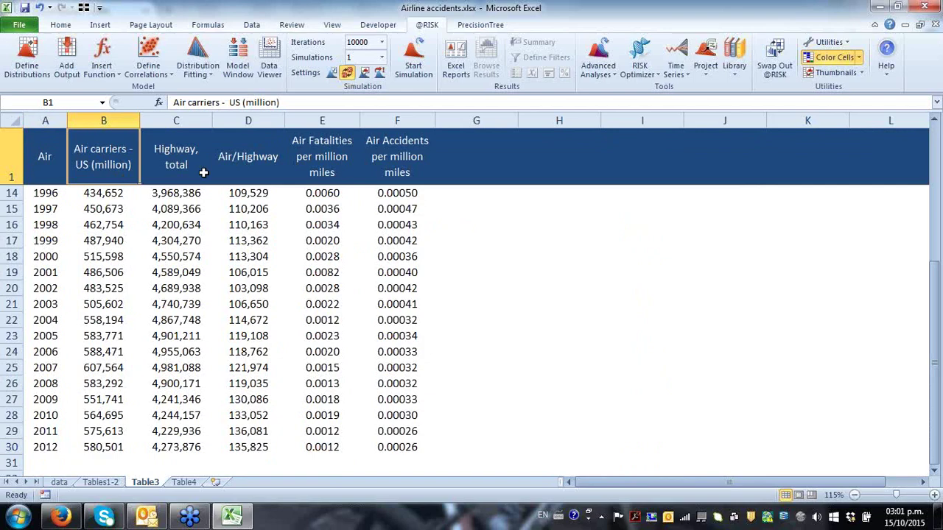
key("Down")
key("ctrl+Down")
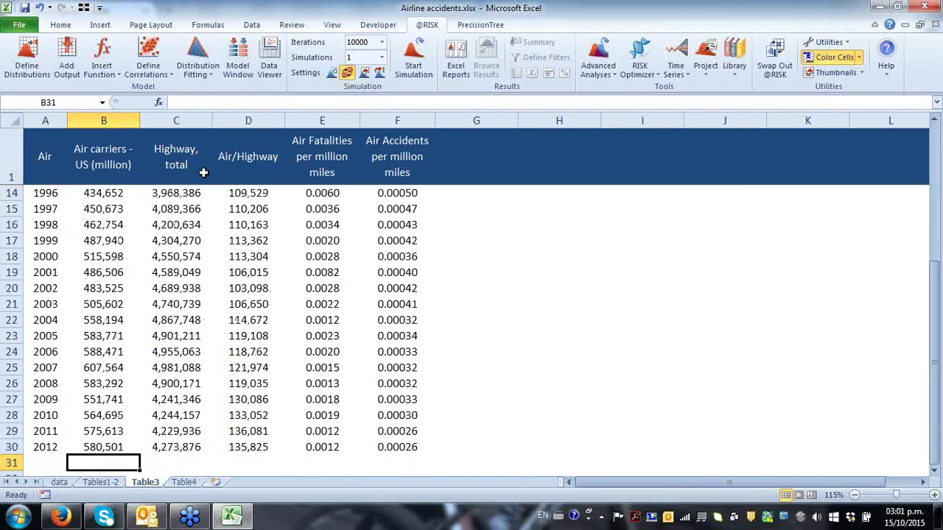
key("Left")
key("ctrl+Home")
key("Right")
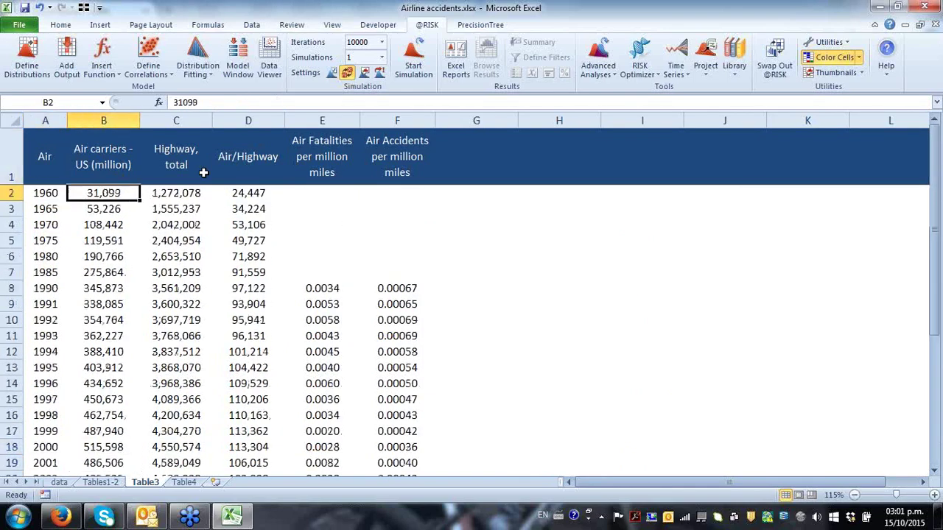
key("ctrl+Down")
key("Down")
key("Up")
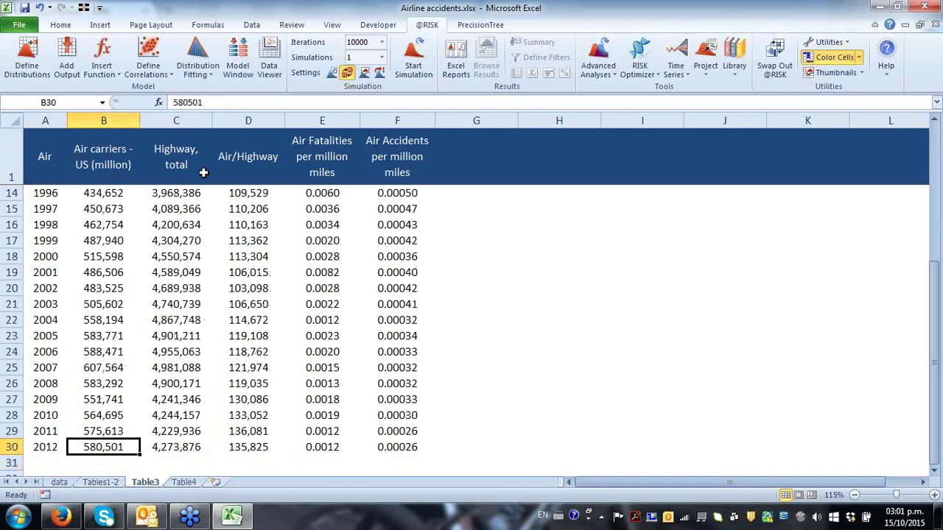
- Insert a 2-D line chart of the US air carriers values in B2:B30
key("ctrl+Up")
key("Down")
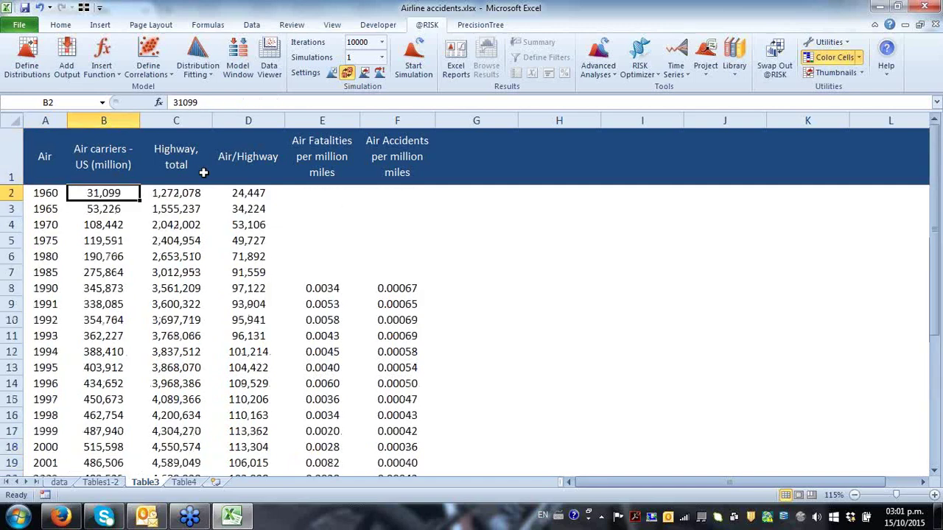
key("ctrl+shift+Down")
left_click(61, 24)
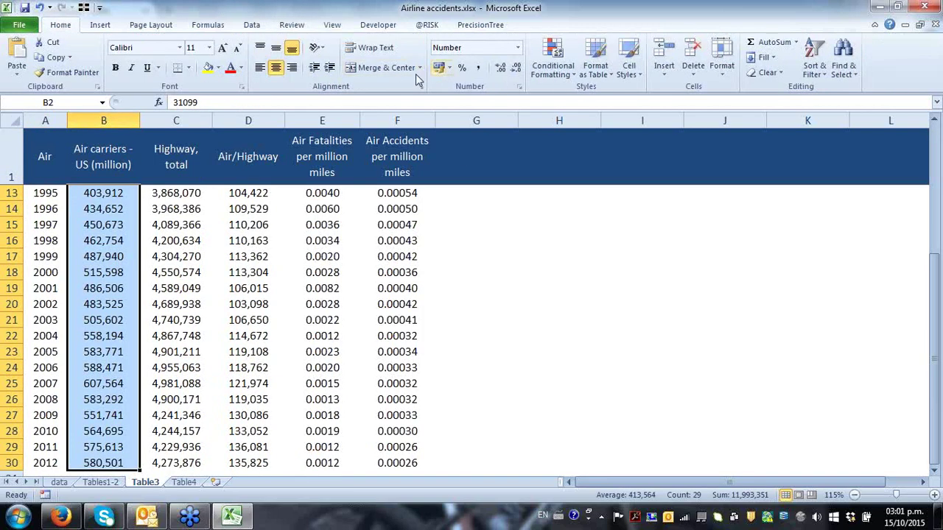
left_click(100, 25)
left_click(295, 59)
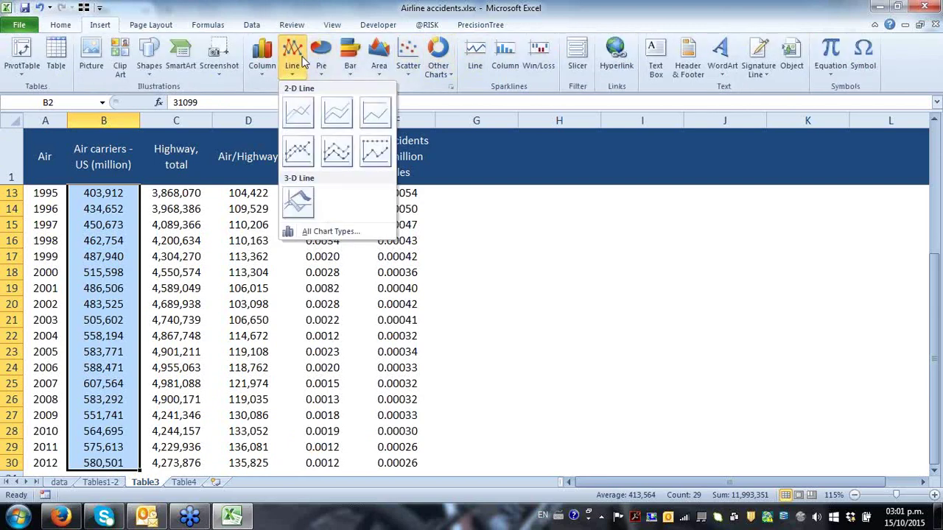
left_click(299, 113)
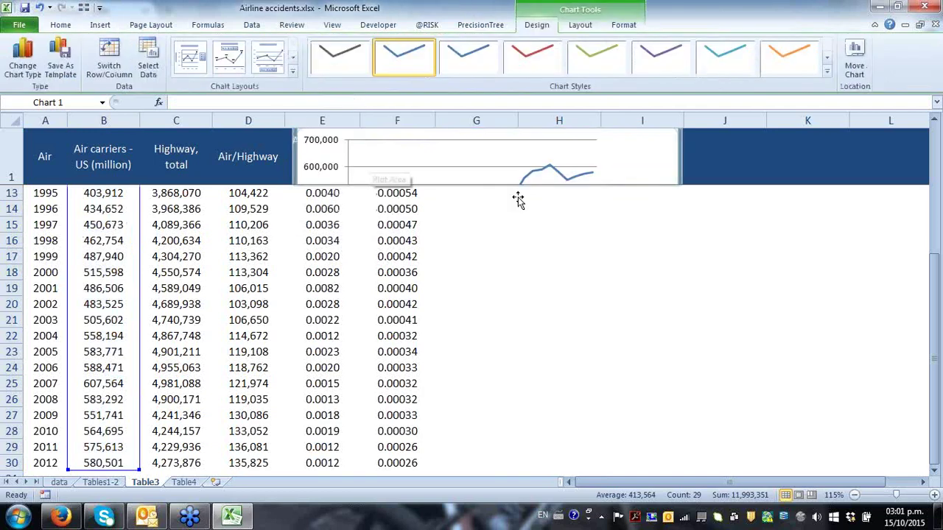
- Move the air carriers line chart to H14 to view the trend, and delete the chart
key("ctrl+z")
left_click(518, 213)
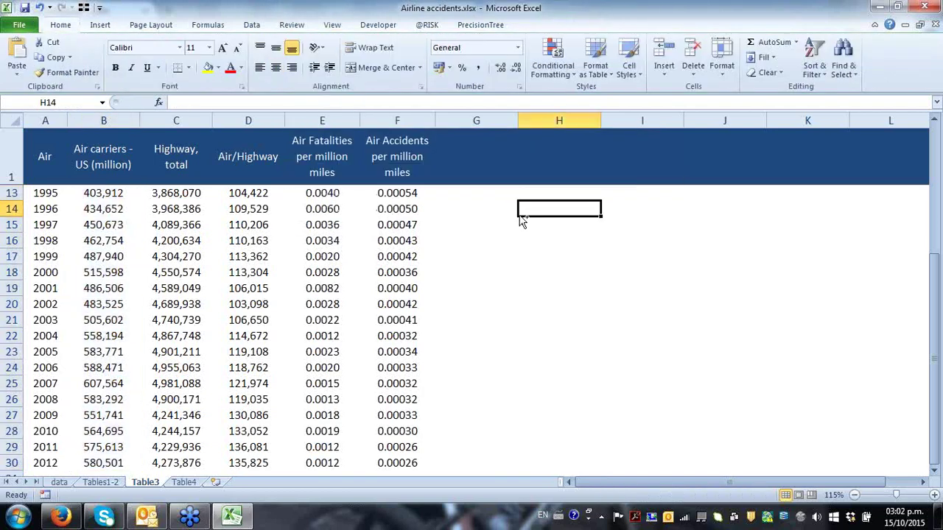
key("ctrl+v")
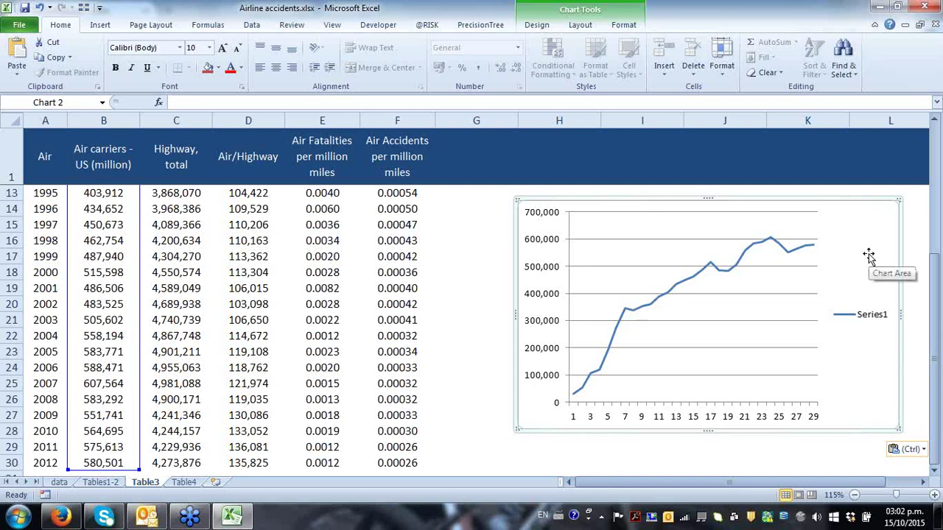
key("Delete")
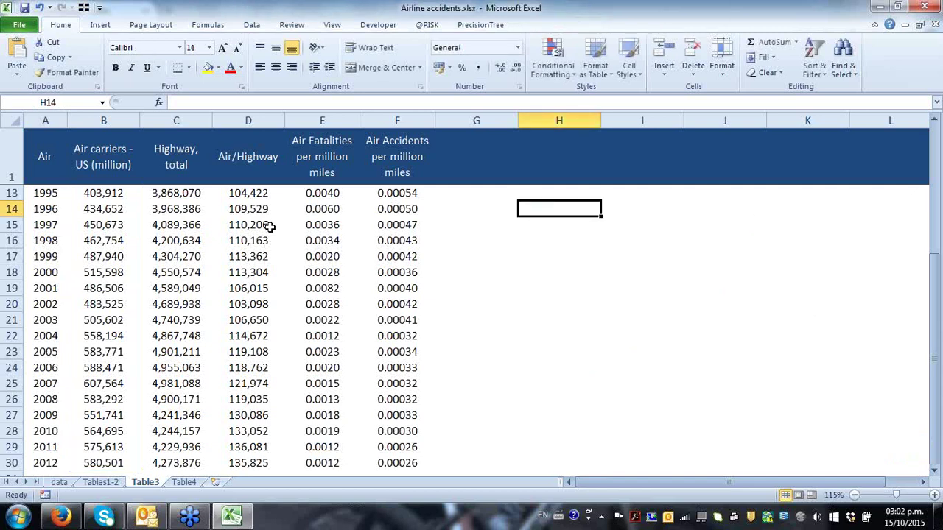
- Examine the Air Fatalities per million miles column from 1990 to 2012, comparing its first and last years
left_click(339, 195)
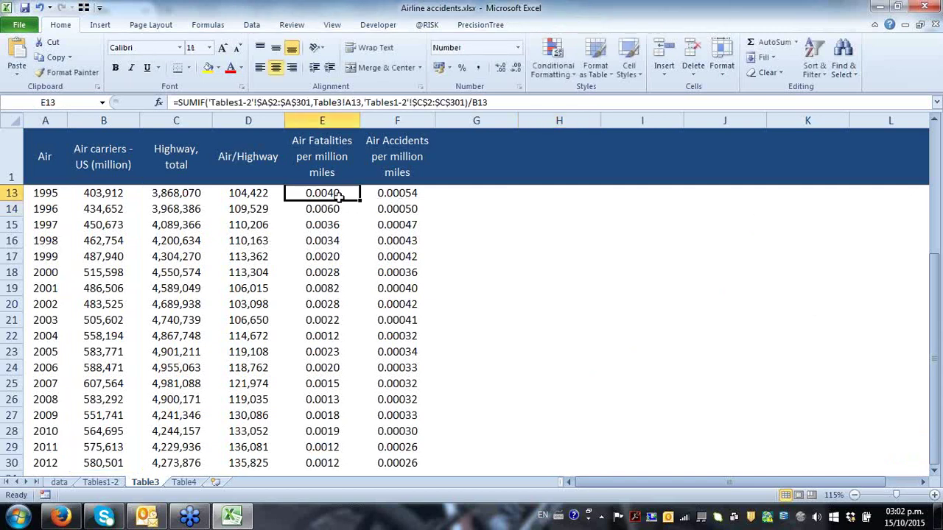
scroll(338, 195, "up", 4)
left_click(338, 195)
key("Down")
key("Down")
key("Down")
key("Down")
key("Down")
key("Down")
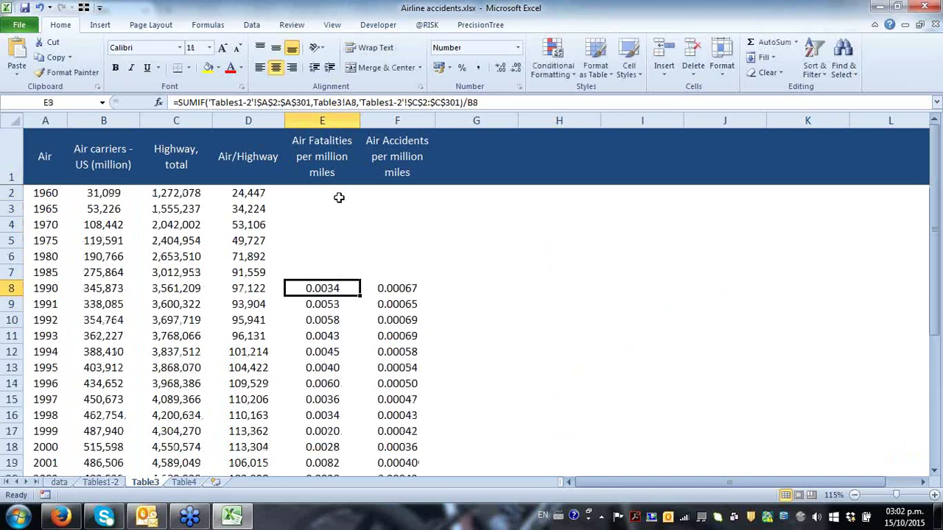
key("ctrl+Down")
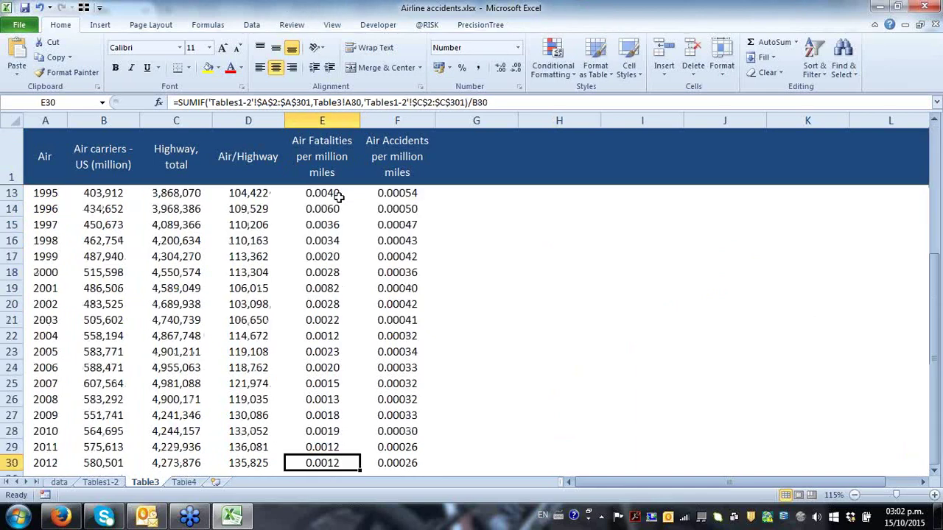
key("ctrl+Up")
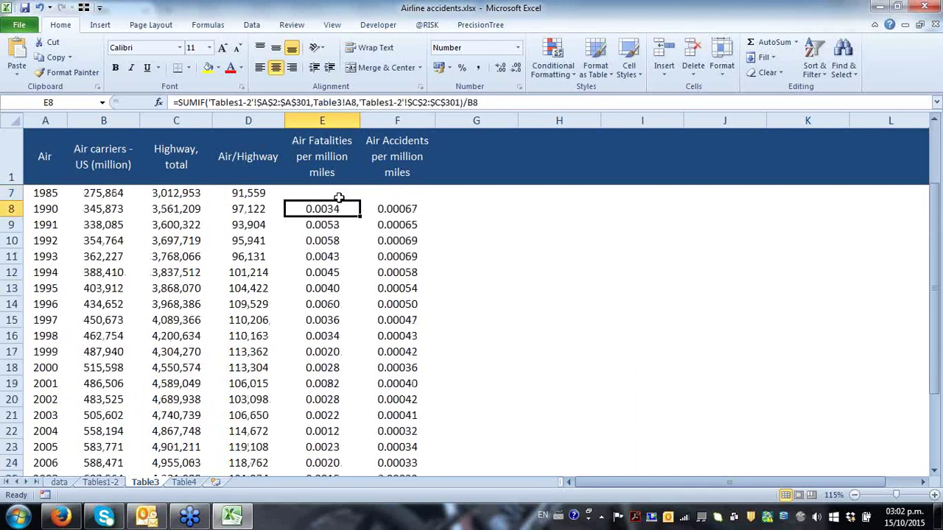
key("ctrl+Down")
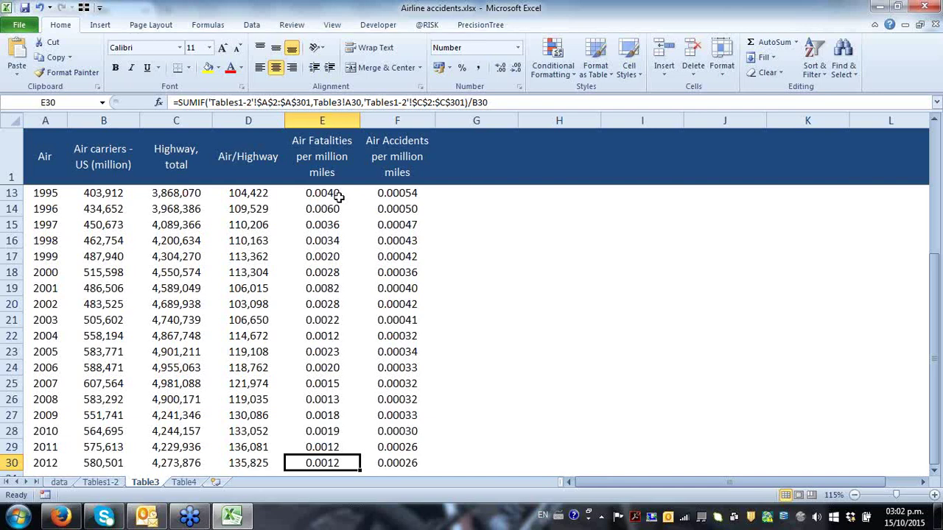
key("ctrl+Up")
scroll(338, 196, "up", 1)
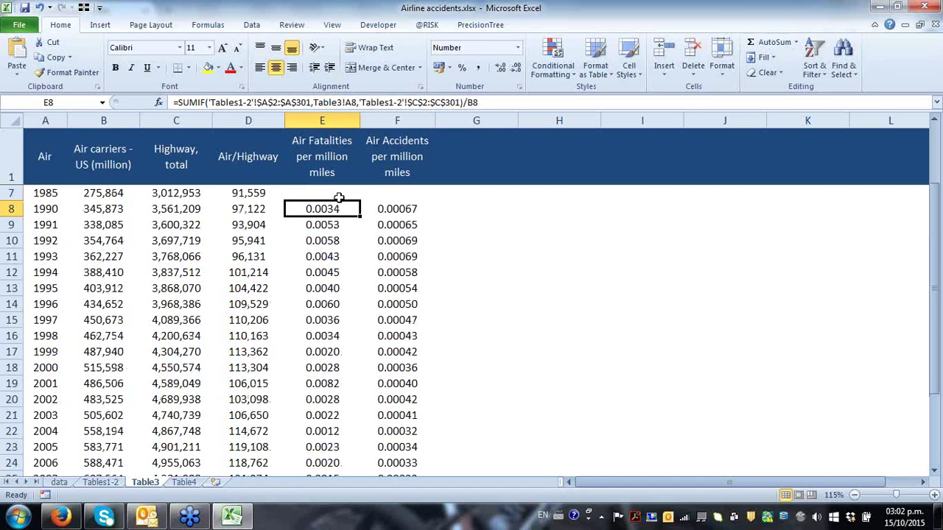
key("ctrl+Down")
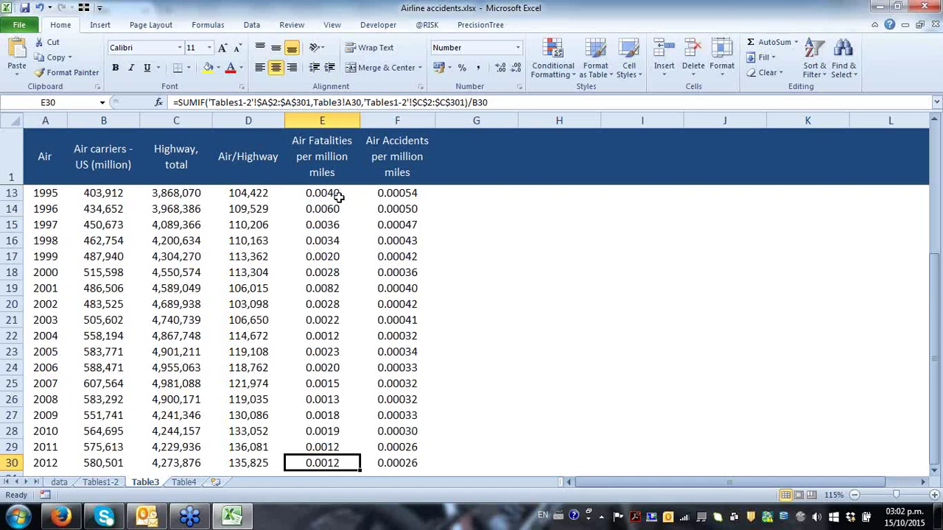
scroll(339, 197, "down", 1)
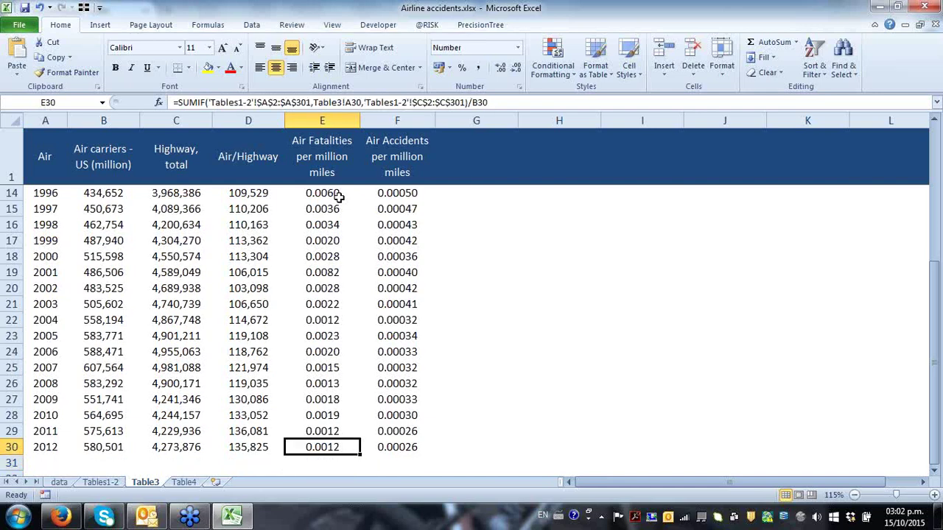